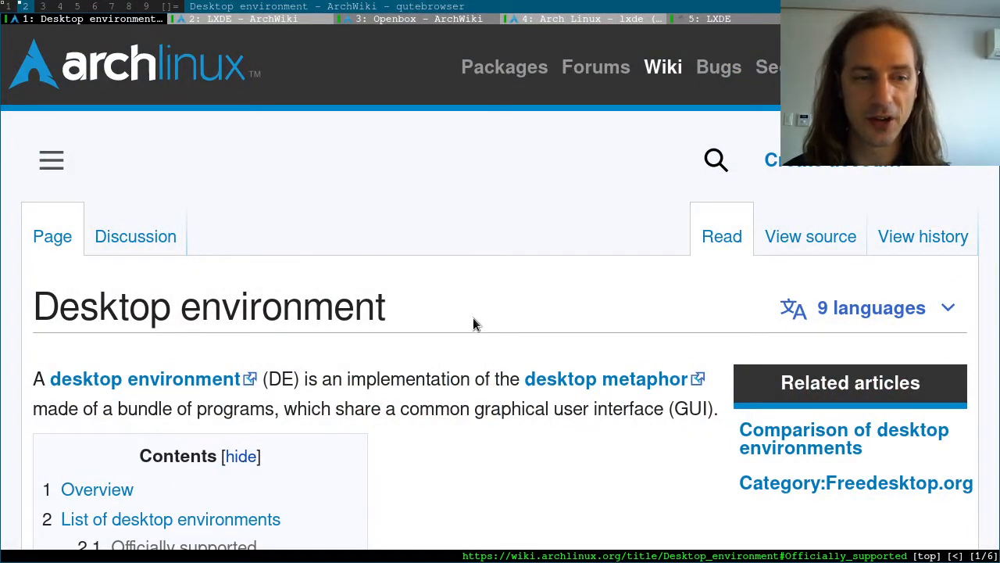
Step: Look through the officially supported desktop environments on the Desktop environment wiki page down to the LXDE entry
scroll(473, 317, down, 2)
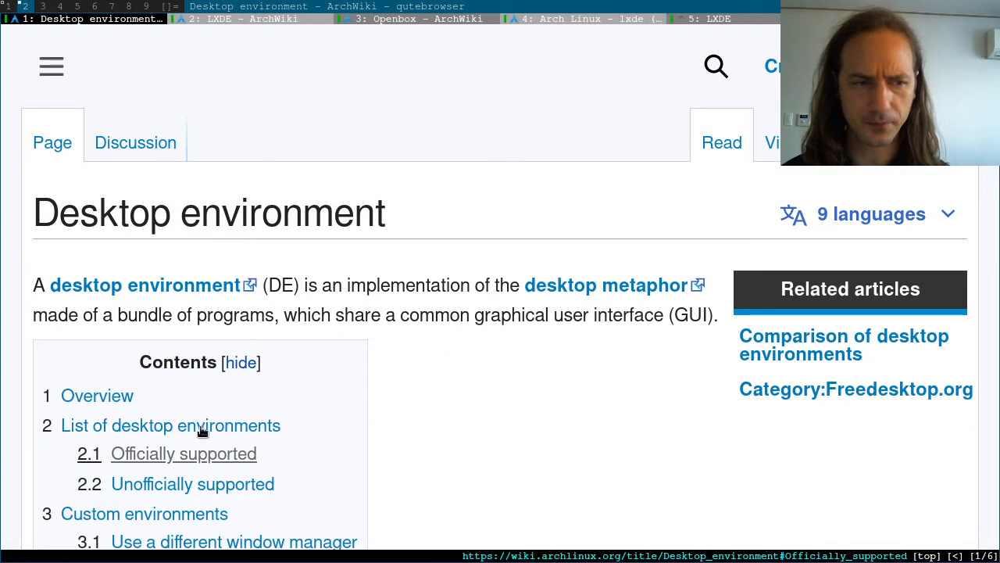
click(187, 453)
scroll(251, 243, down, 5)
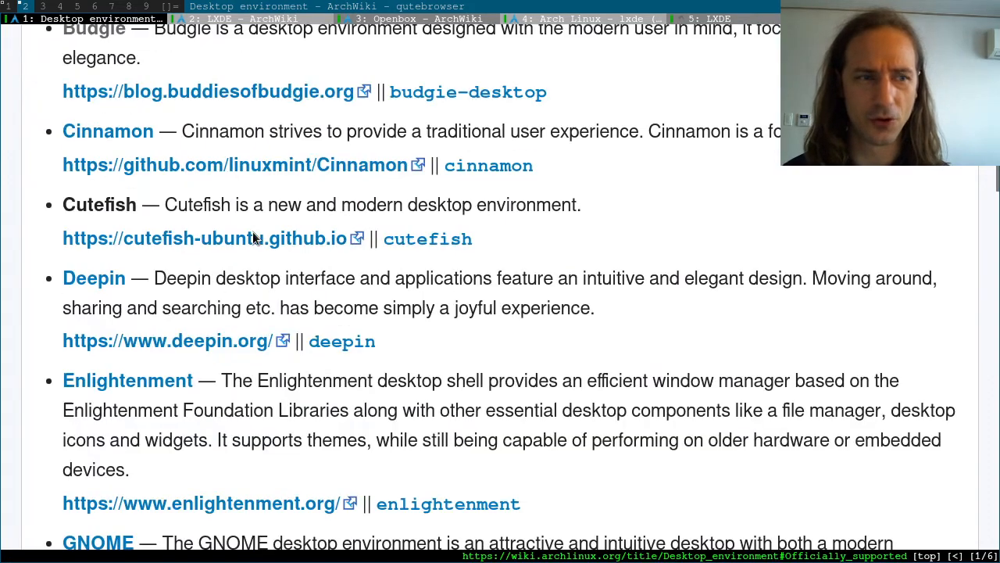
scroll(252, 232, down, 1)
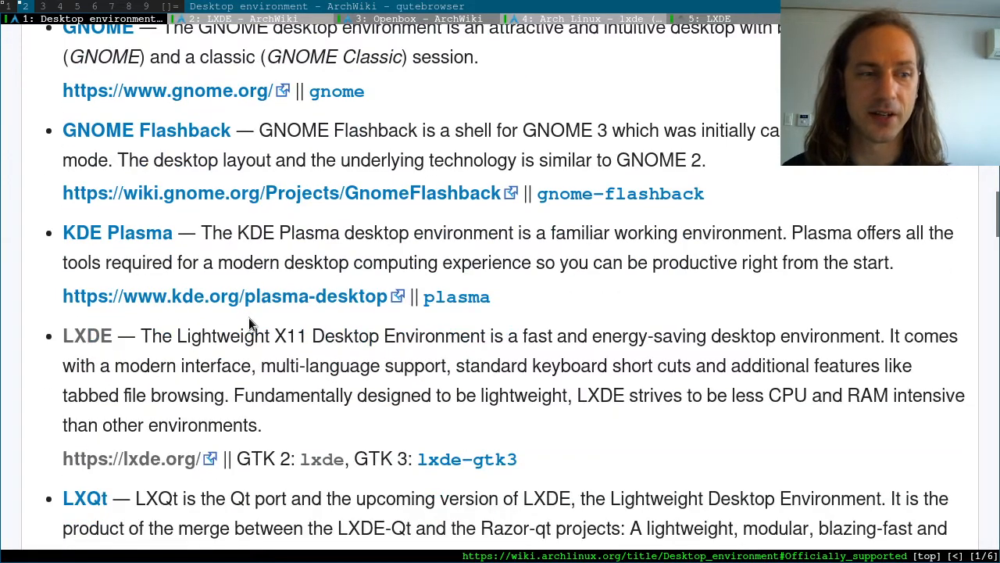
scroll(249, 317, down, 1)
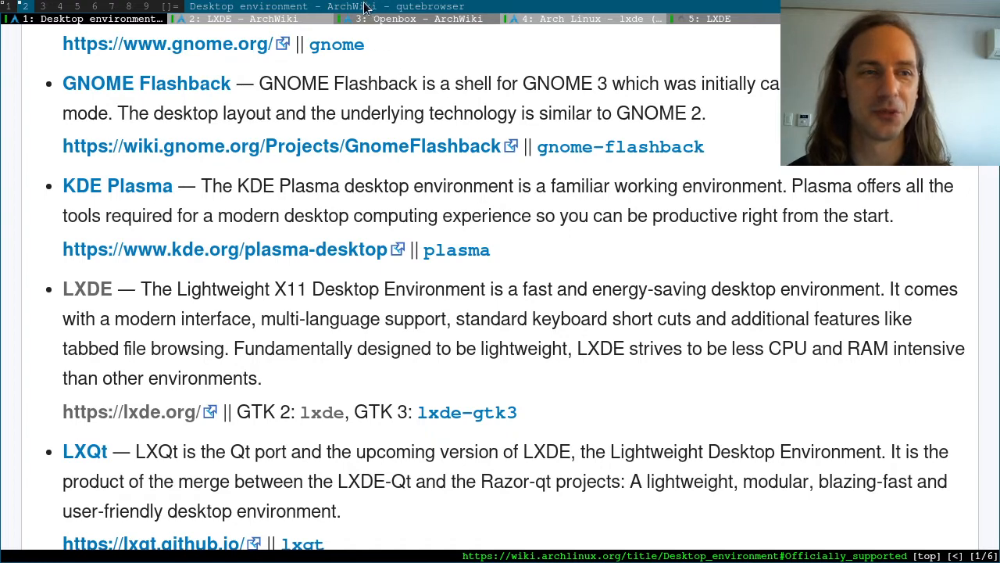
Step: Read the introduction of the LXDE wiki article and go to its Installation section
click(285, 21)
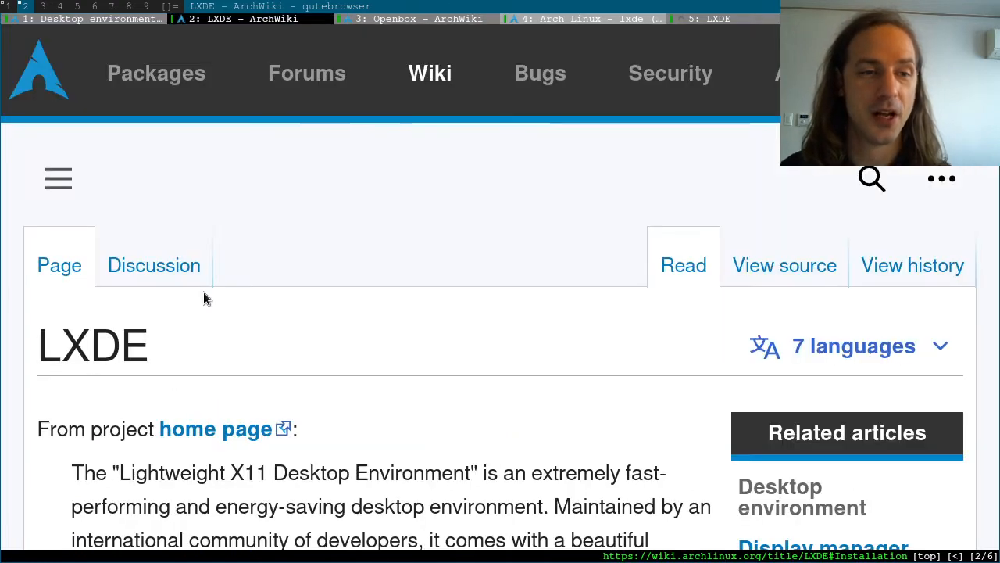
scroll(431, 348, down, 10)
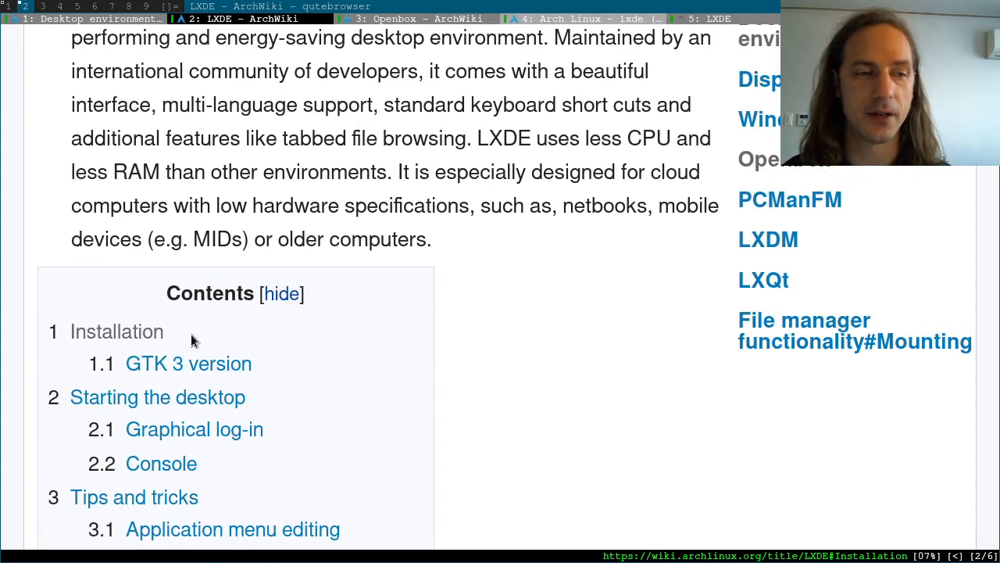
click(143, 335)
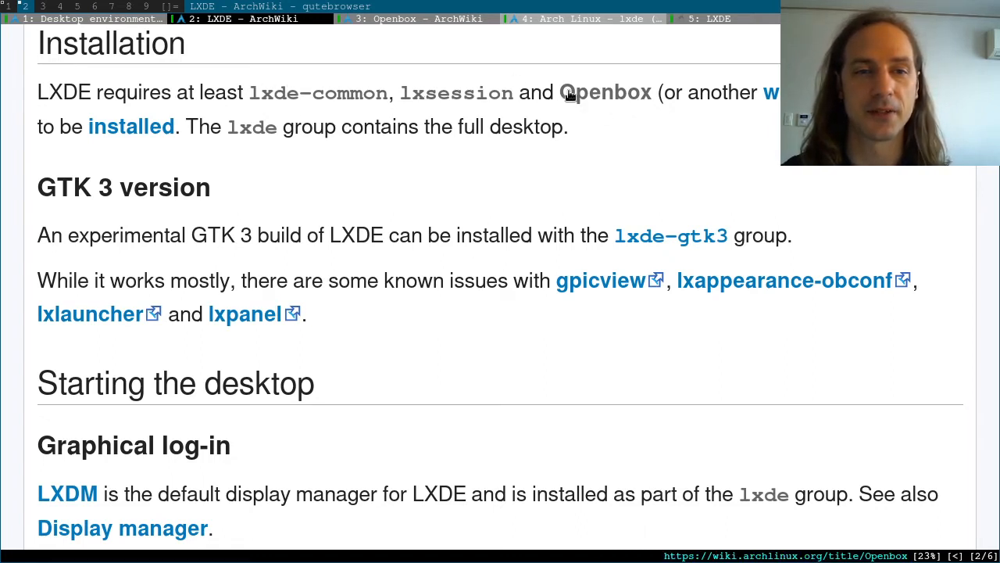
Step: Read the introduction of the Openbox wiki article, then return to LXDE's installation notes and review the GTK 3 version
click(403, 19)
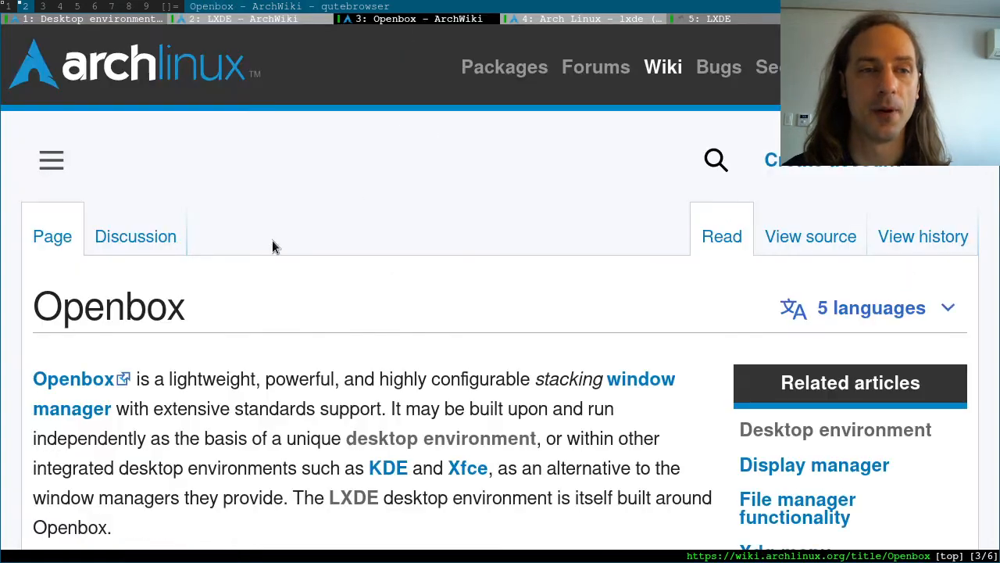
scroll(454, 392, down, 1)
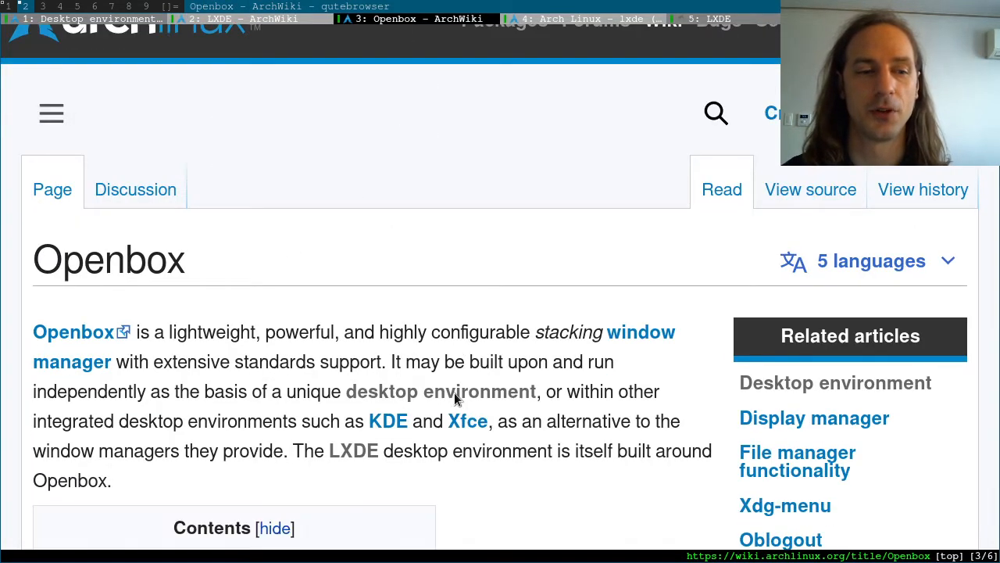
click(269, 20)
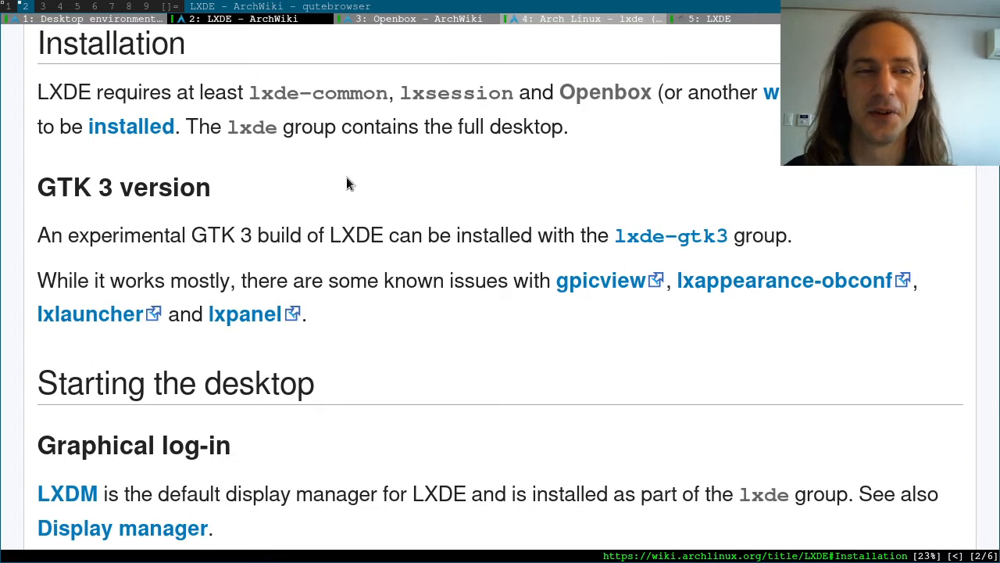
drag(164, 234, 809, 232)
click(809, 232)
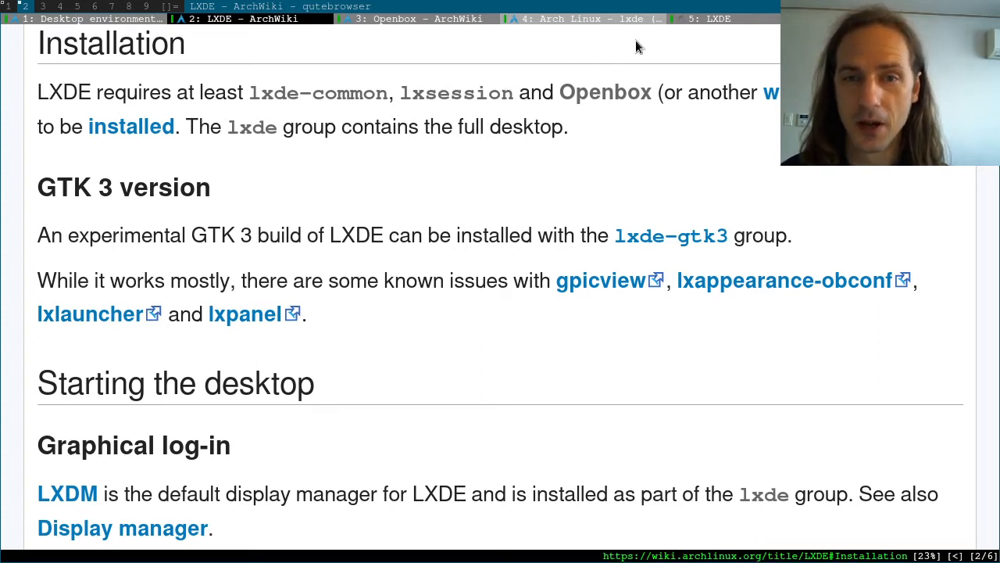
Step: Look over the LXDE project website from beginning to end and check the links in its site navigation
click(695, 19)
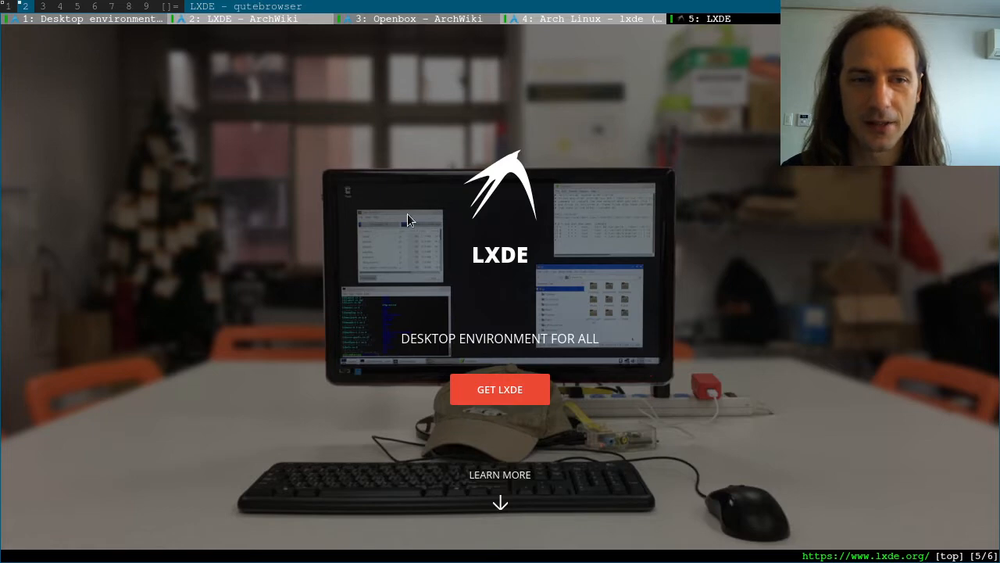
scroll(704, 218, down, 1)
scroll(704, 219, down, 10)
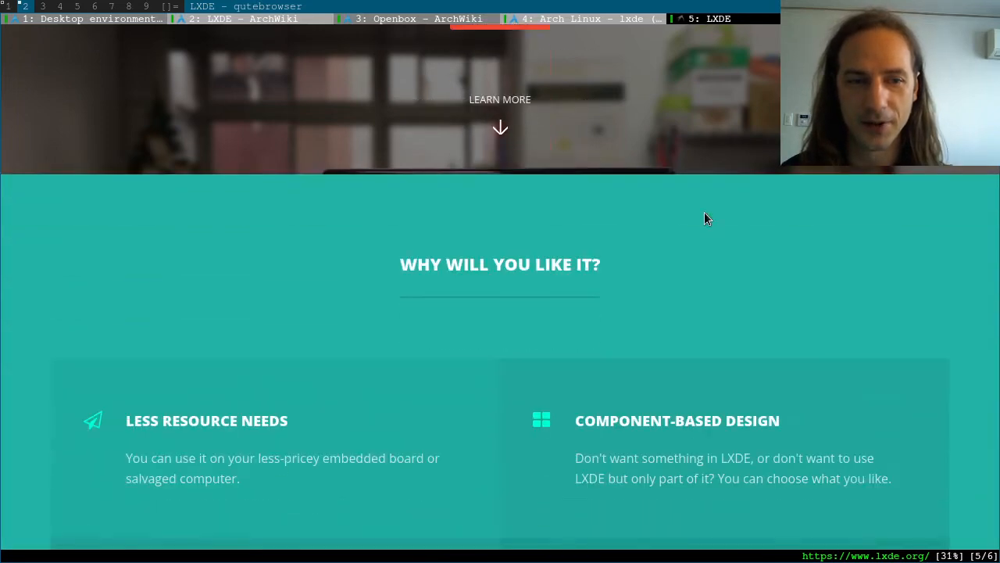
scroll(704, 219, down, 10)
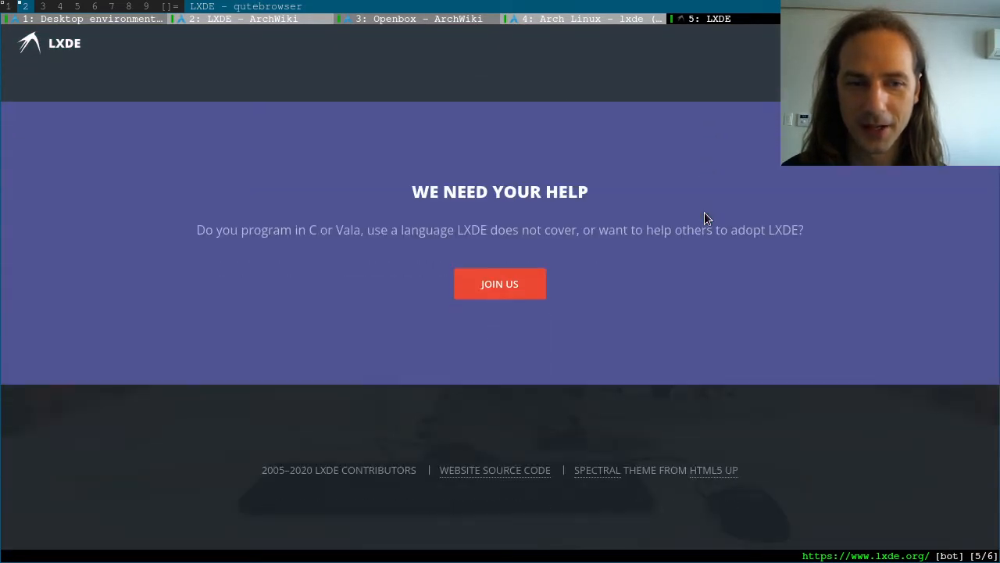
scroll(704, 219, up, 7)
scroll(704, 211, up, 12)
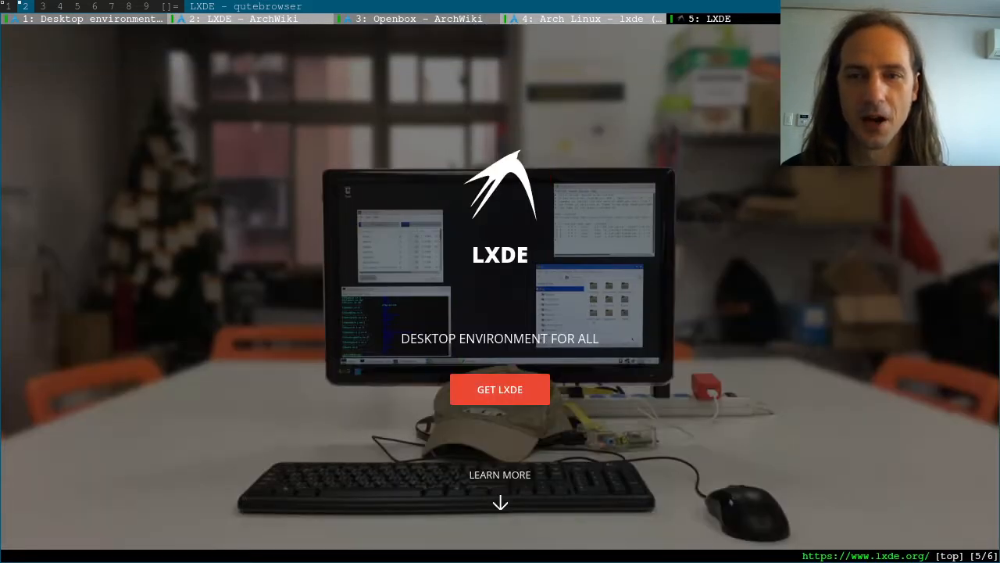
click(961, 42)
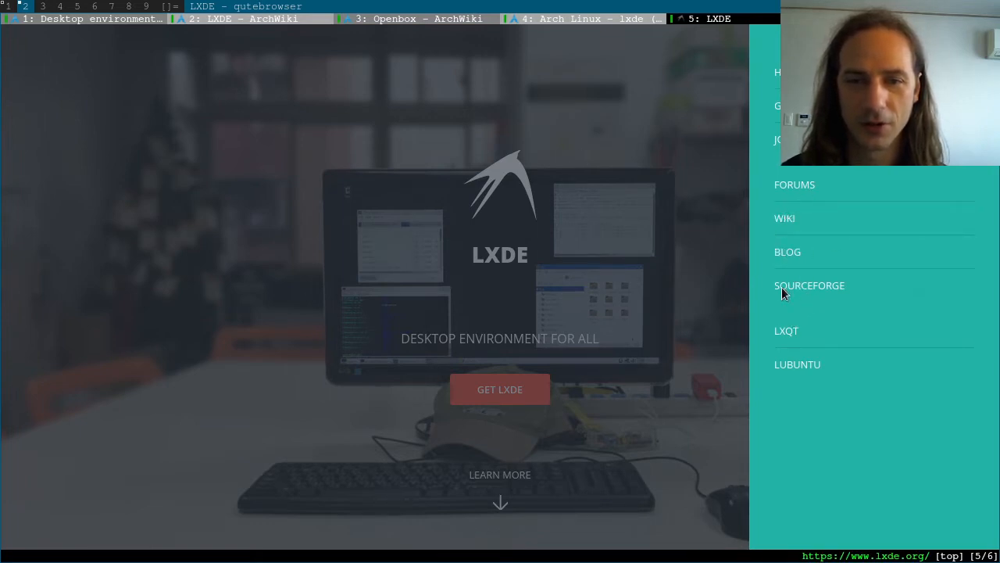
click(976, 41)
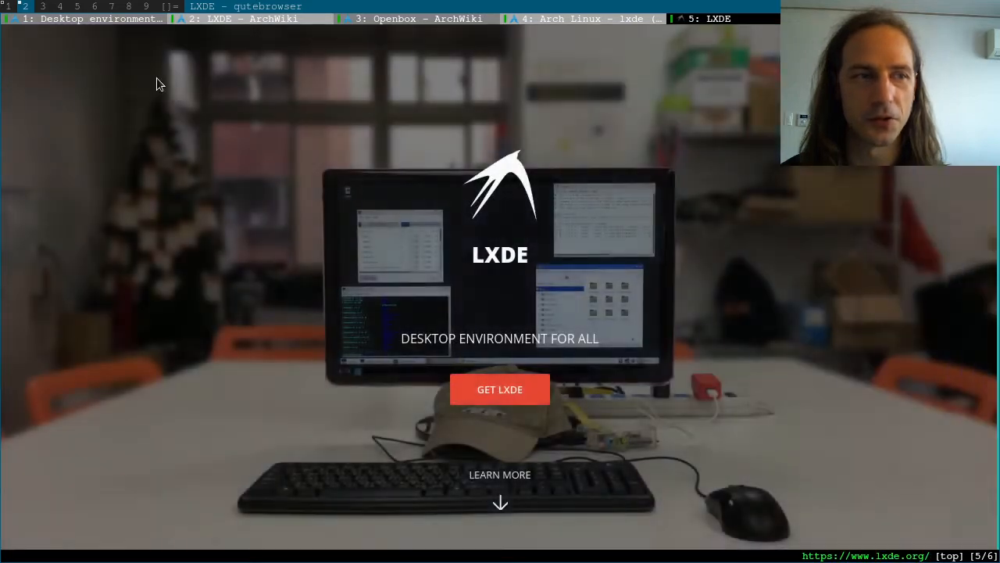
Step: Check LXDE's required packages on the wiki and begin a sudo pacman -S command in the terminal with lxde-session
click(247, 23)
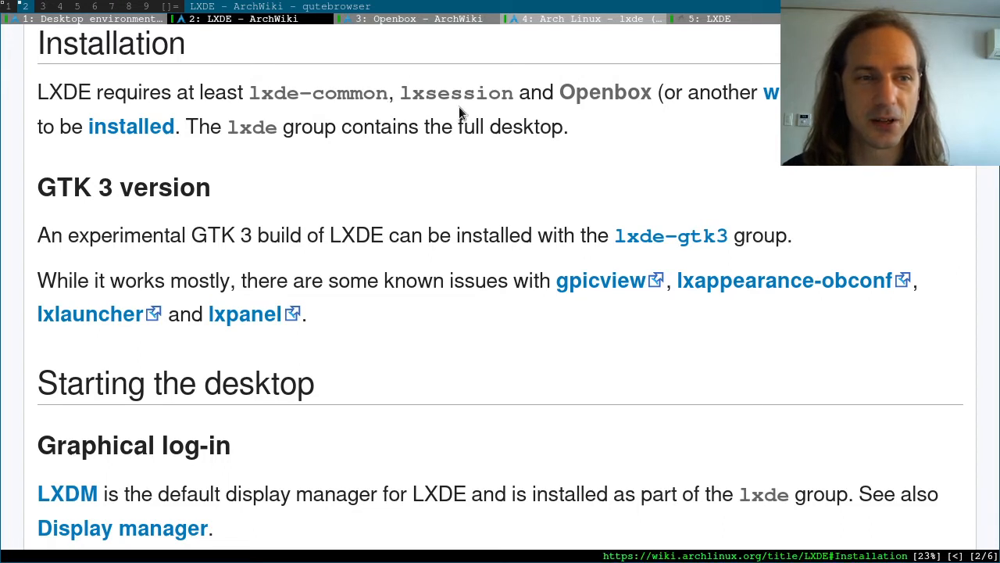
click(9, 6)
text(sudo )
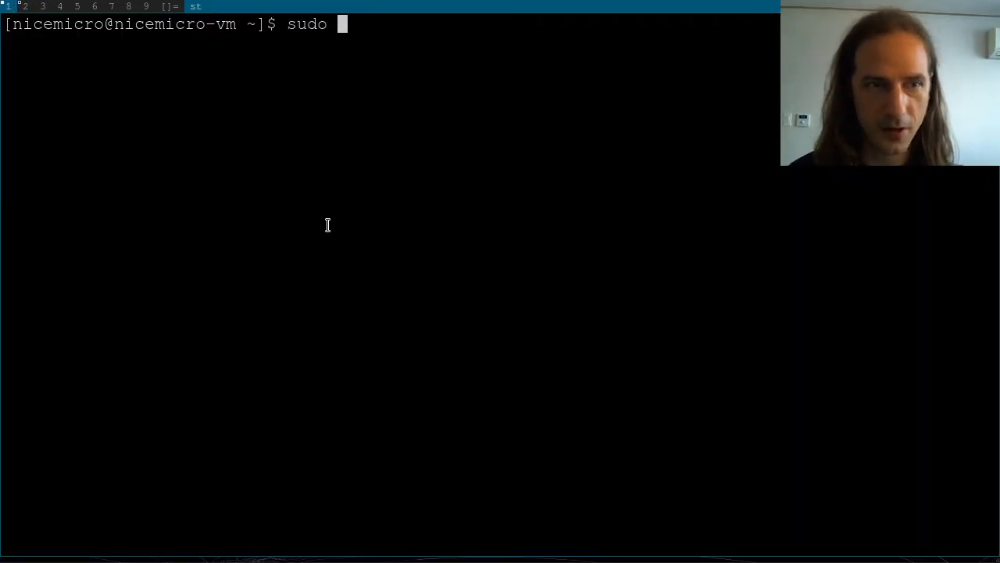
text(pacman -é)
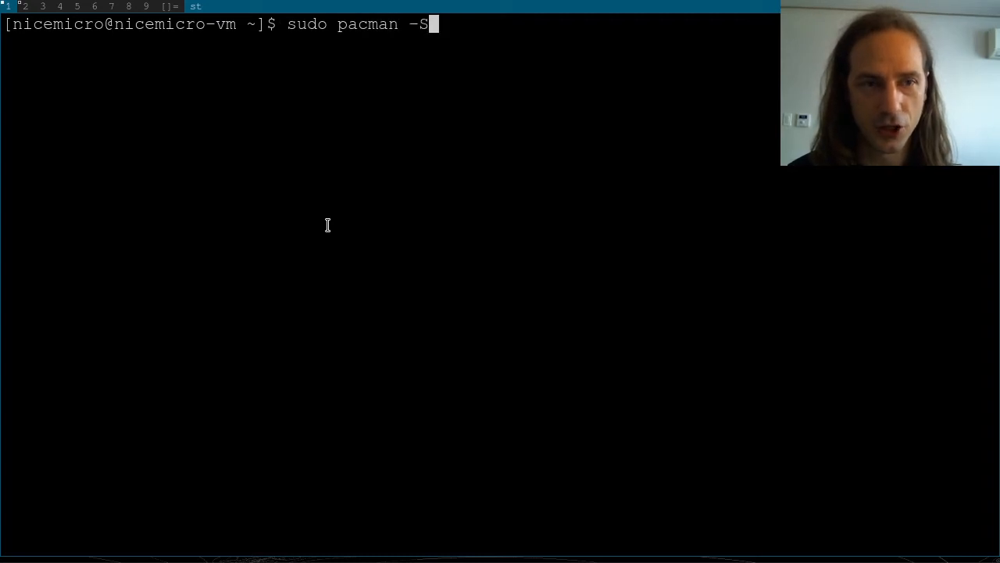
text( lxde-)
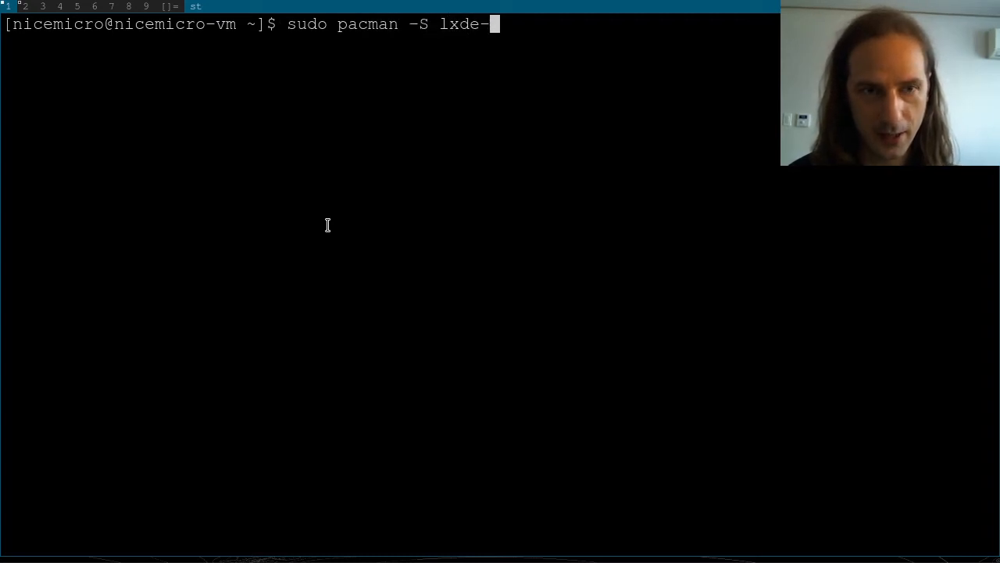
text(sessi)
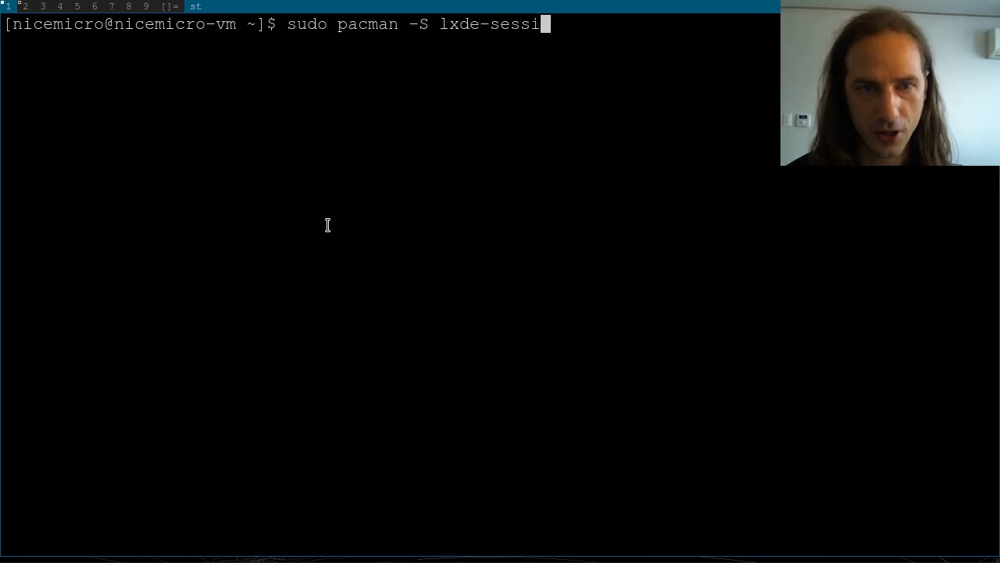
text(on l)
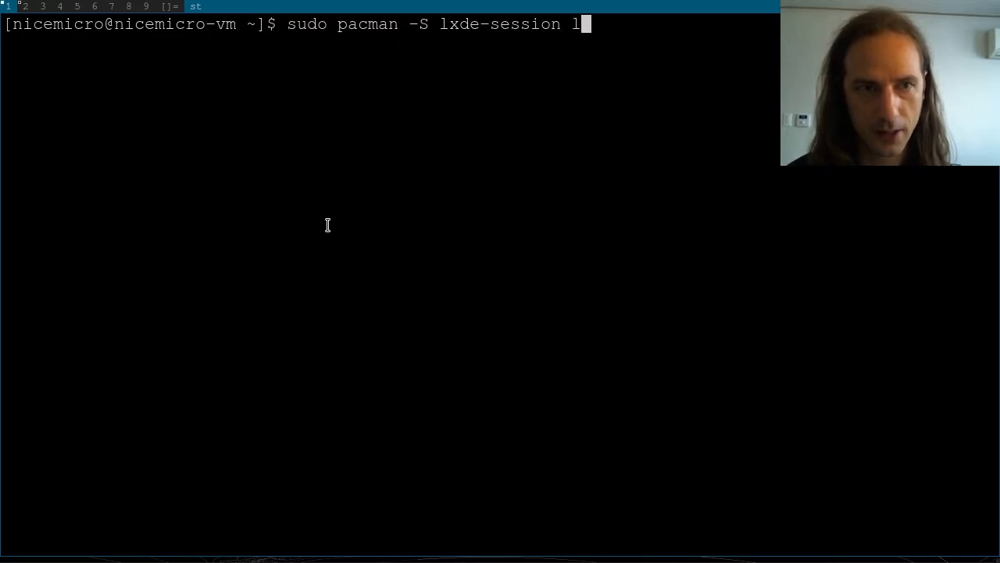
text(x)
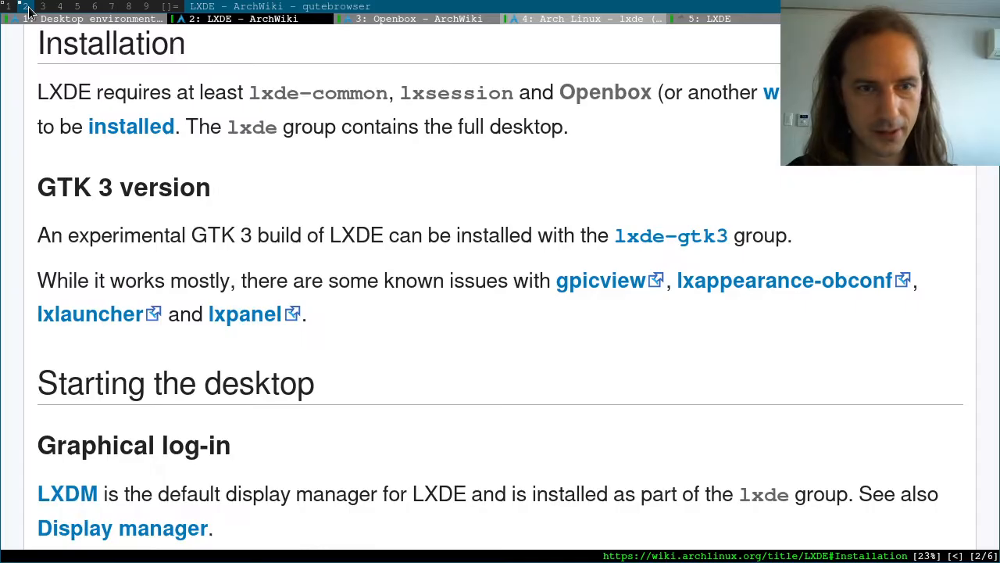
Step: Recheck the package names on the wiki, correct the command to "sudo pacman -S lxde-common lxsession openbox" and run it
click(26, 6)
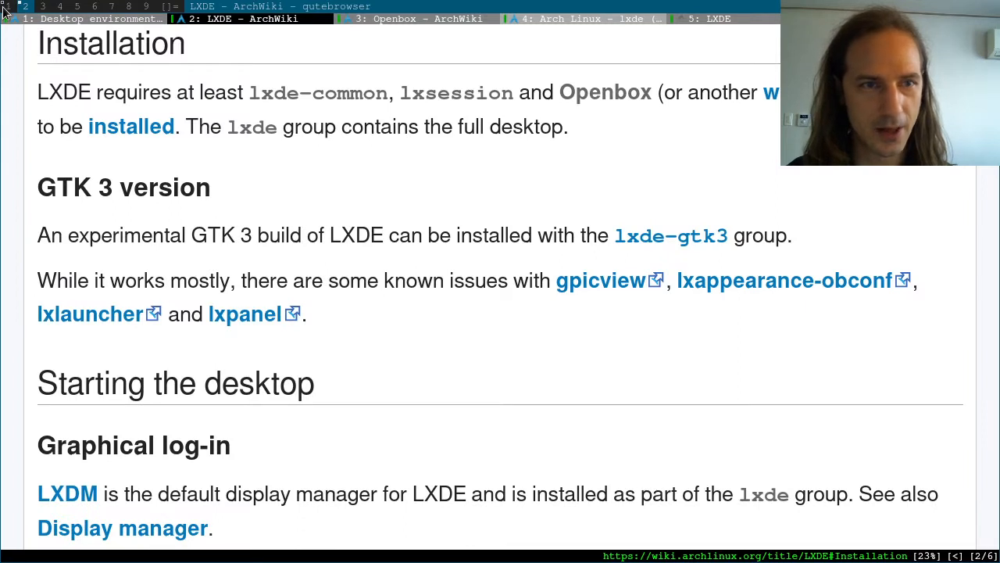
click(5, 8)
key(BackSpace)
key(BackSpace)
key(BackSpace)
key(BackSpace)
key(BackSpace)
key(BackSpace)
key(BackSpace)
key(BackSpace)
key(BackSpace)
key(BackSpace)
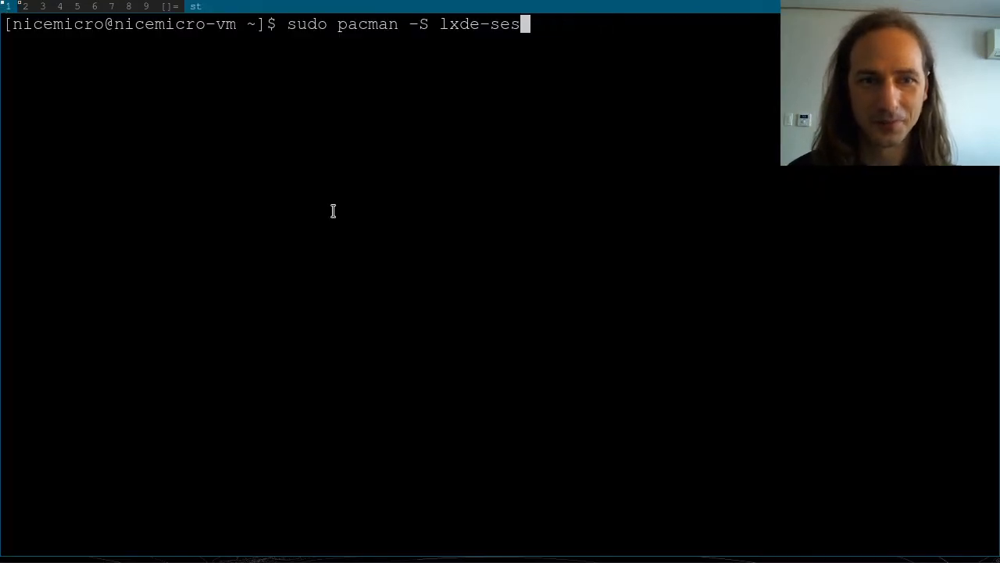
text(common )
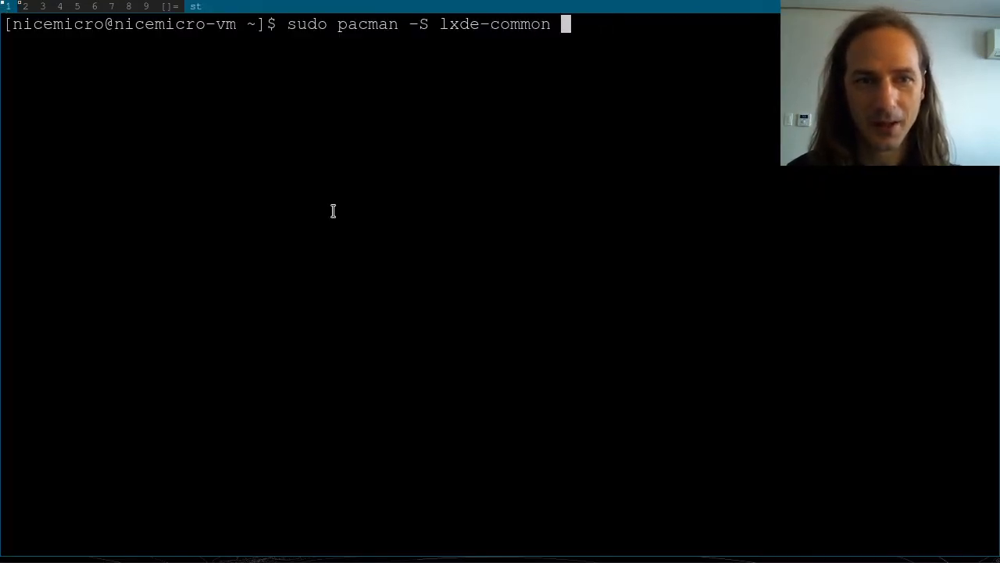
text(lxsession openbox)
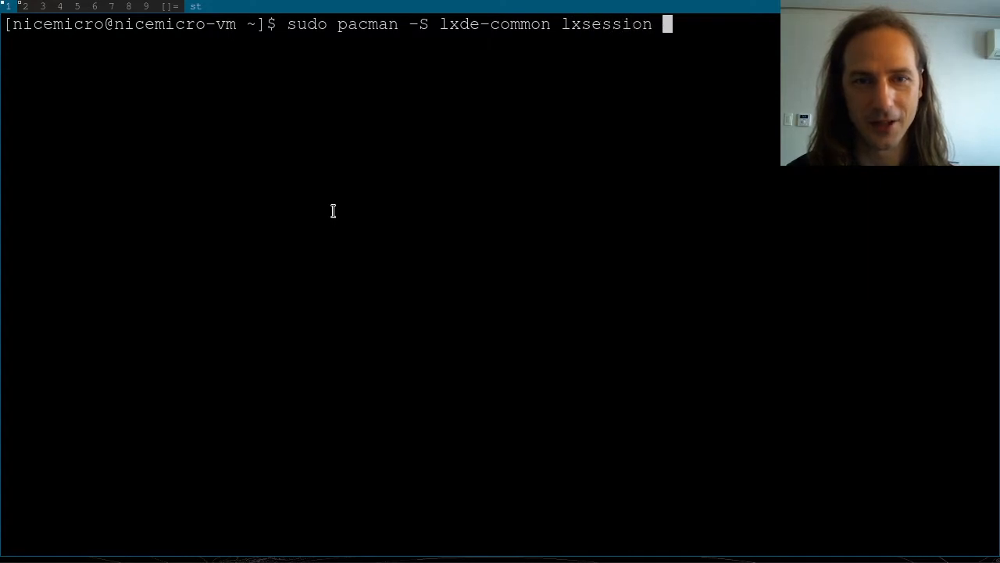
key(Return)
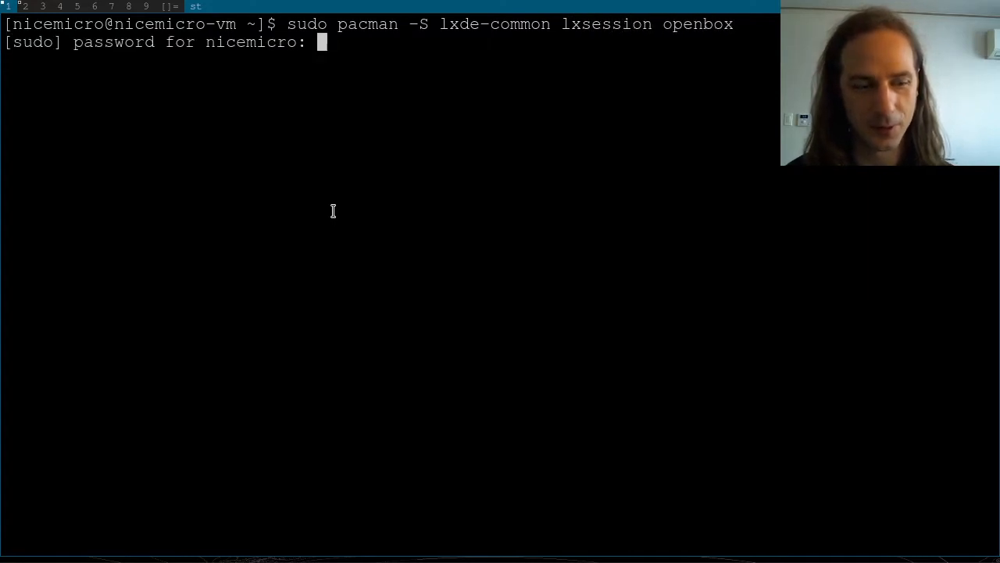
Step: Authenticate with the account's sudo password and answer y to proceed with the package installation
key(Return)
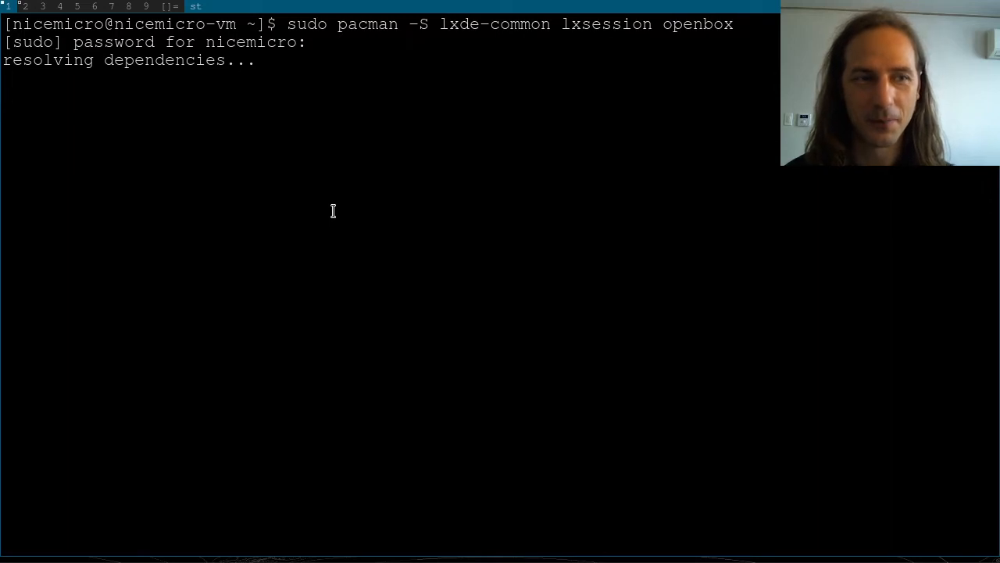
text(y)
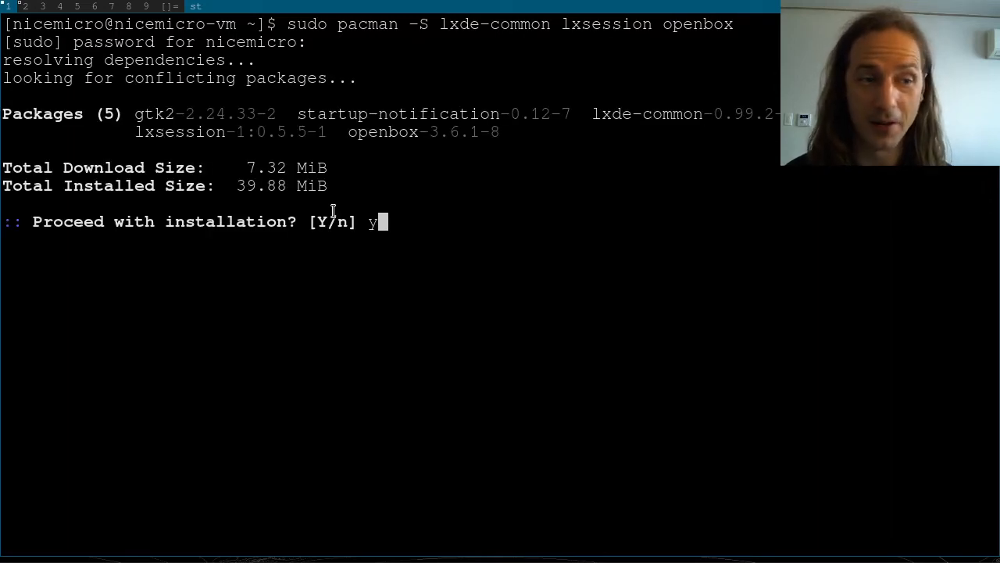
key(Return)
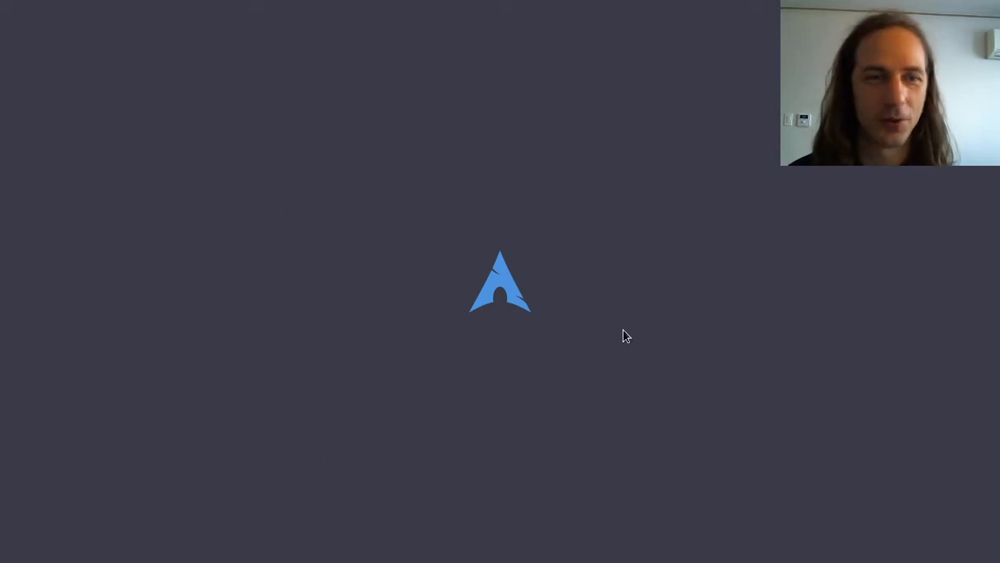
Step: Browse the desktop's application categories, try to launch the Rxvt Unicode terminal and dismiss the resulting dialog
right_click(231, 103)
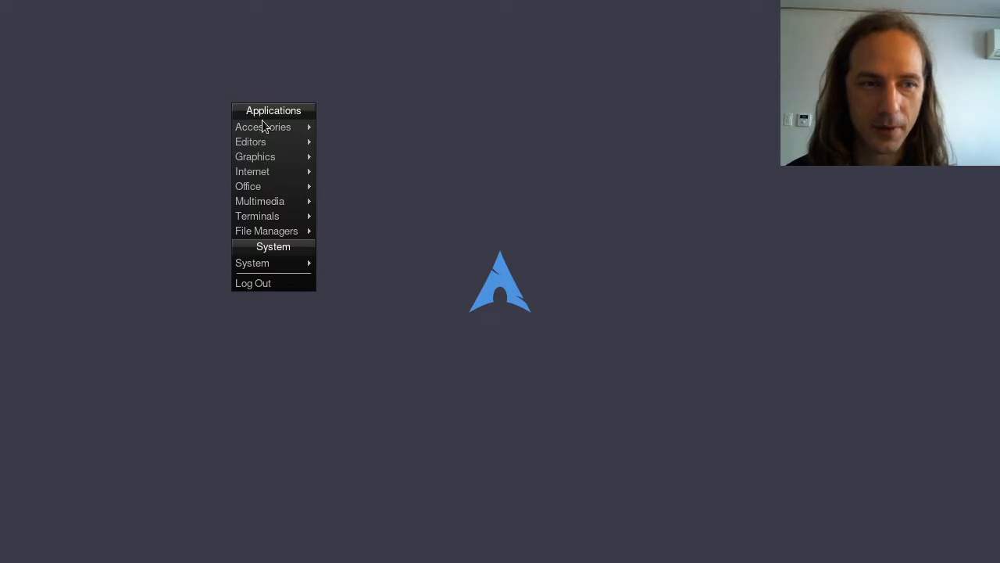
mouse_move(276, 148)
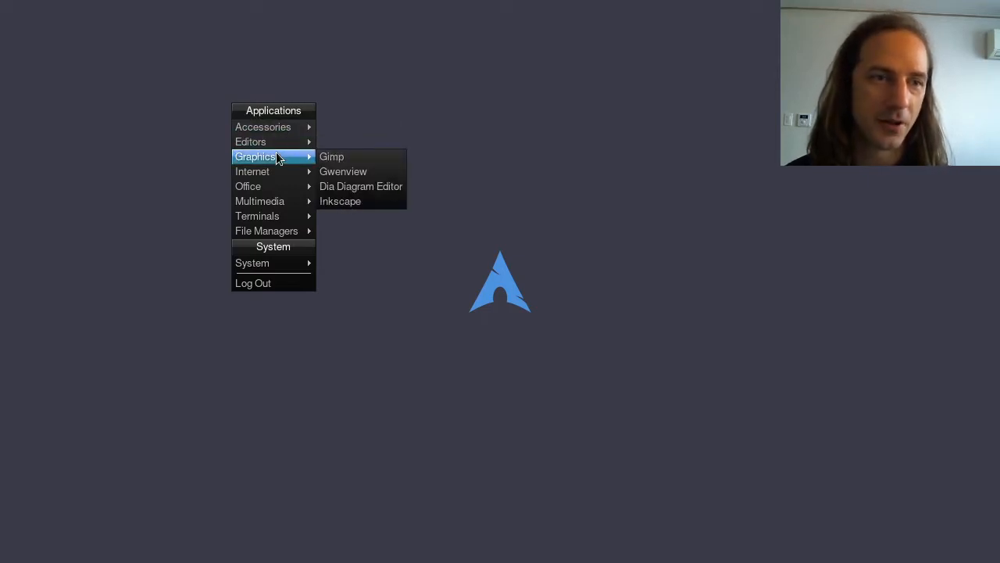
mouse_move(284, 176)
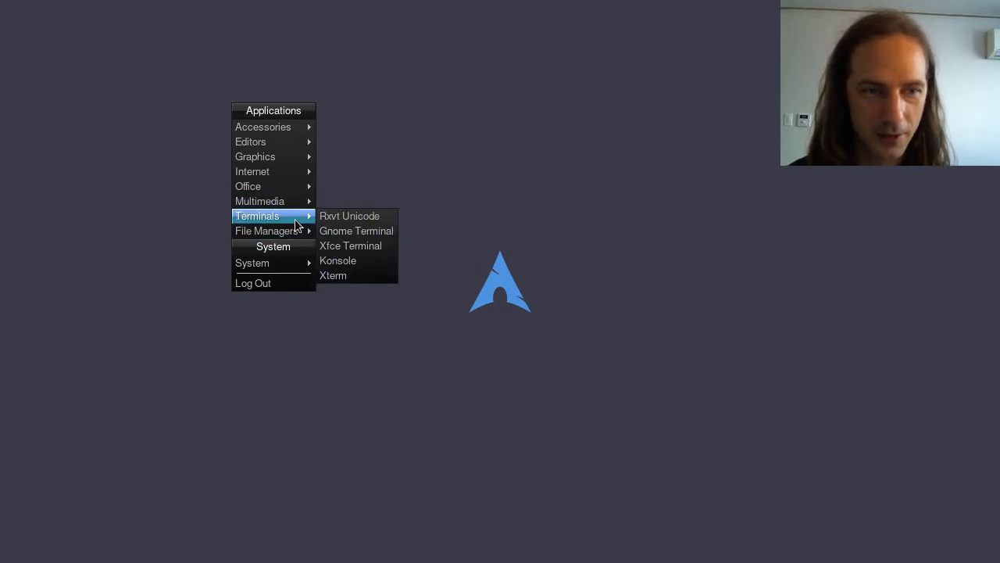
click(356, 216)
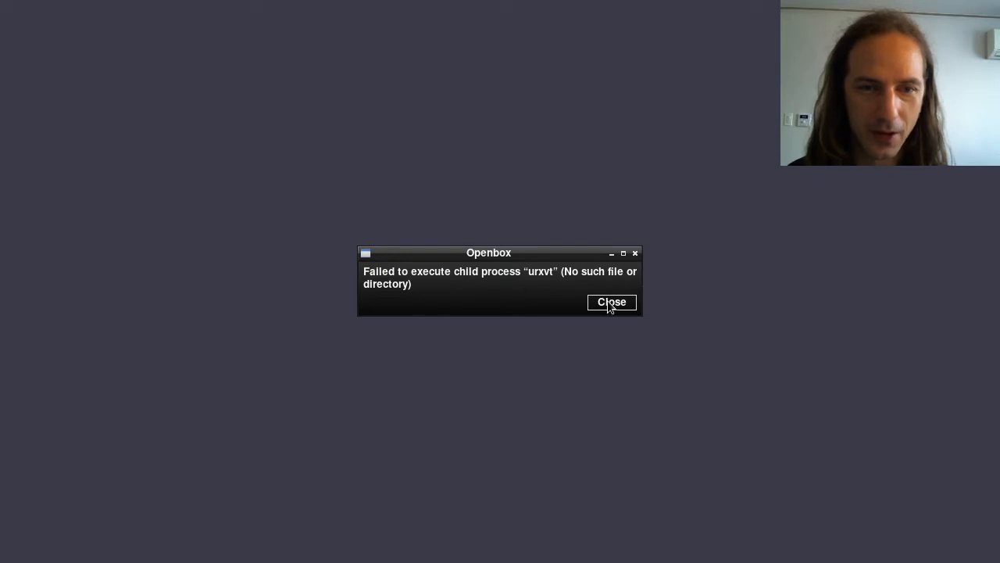
click(634, 253)
Step: Look through the system entries, try to open the Openbox Configuration Manager and dismiss the resulting dialog
right_click(257, 102)
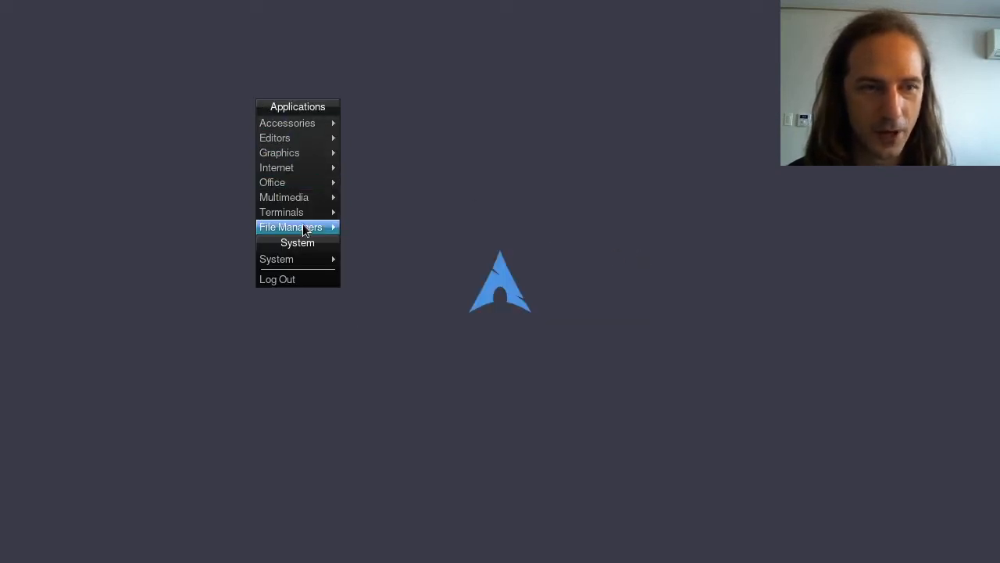
mouse_move(304, 226)
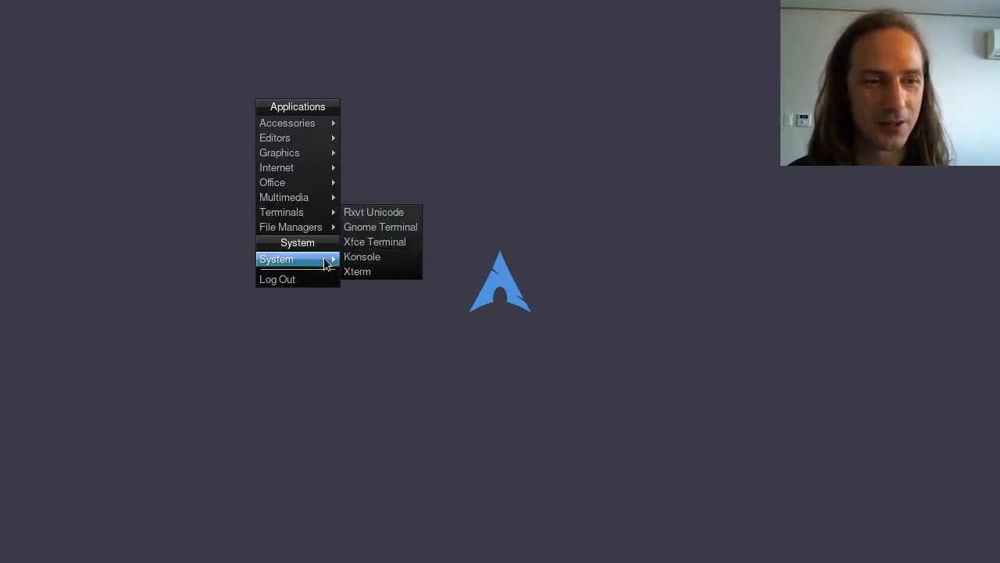
mouse_move(327, 264)
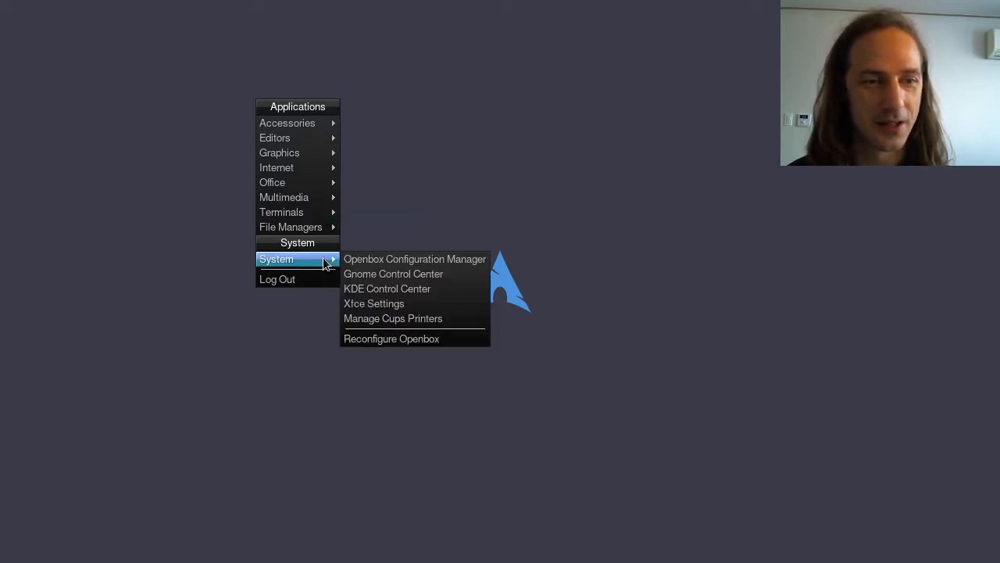
click(399, 261)
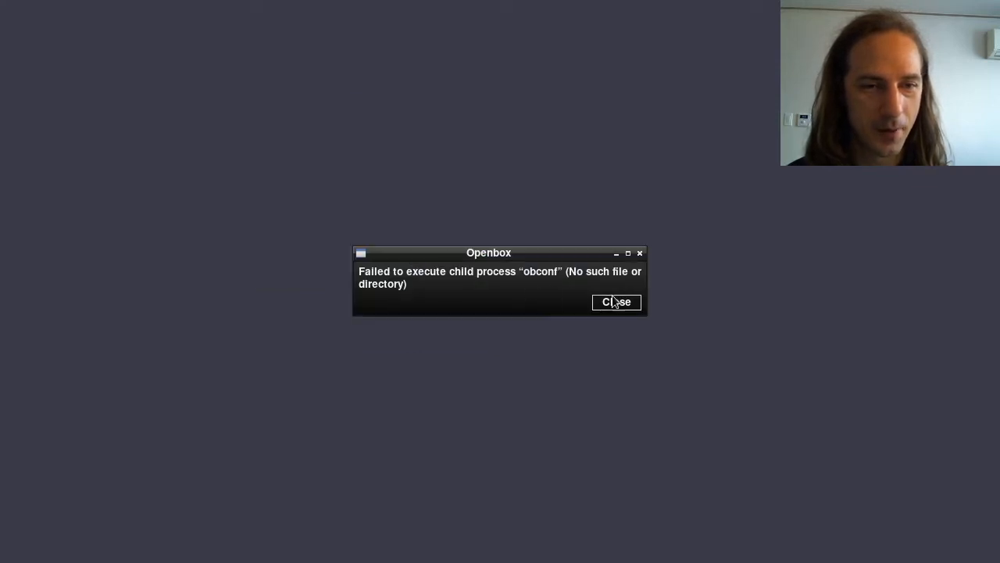
click(638, 253)
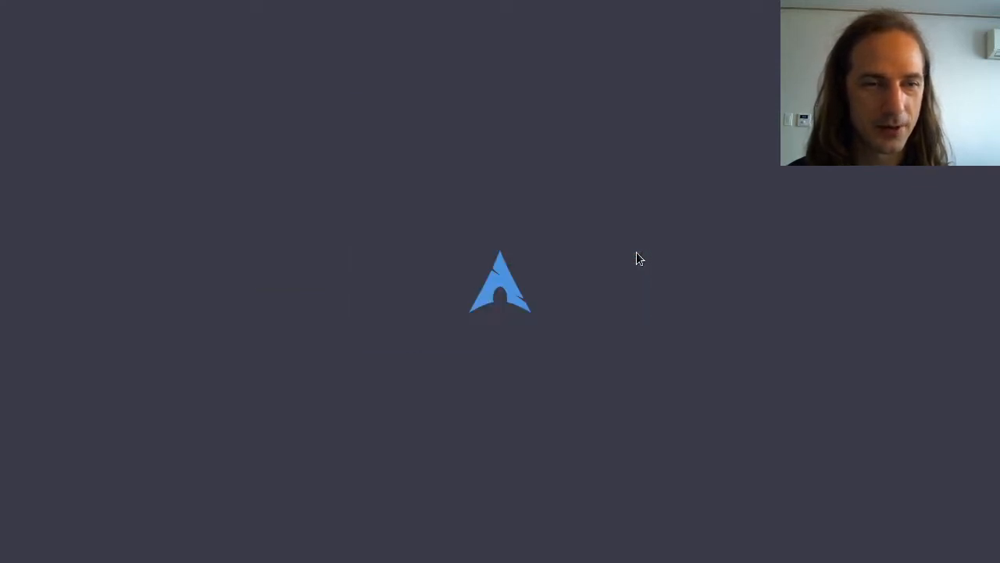
Step: Log out of the minimal desktop session and confirm exiting Openbox
right_click(316, 160)
mouse_move(393, 328)
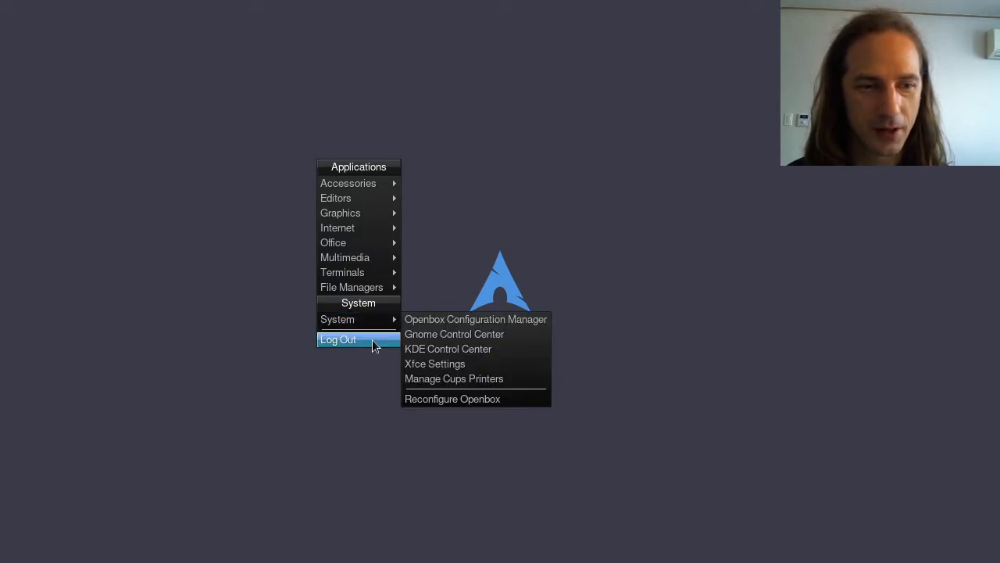
click(349, 340)
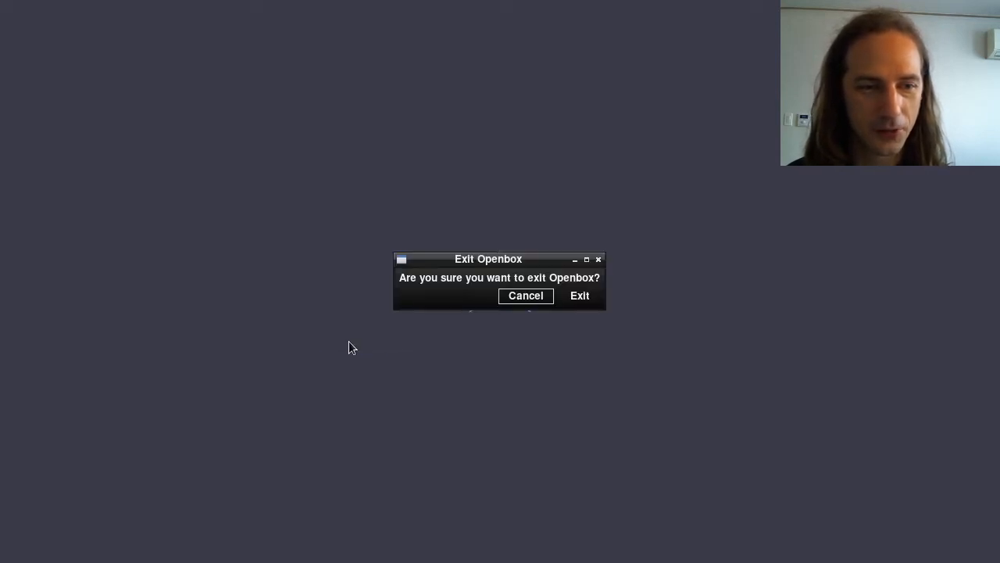
click(581, 300)
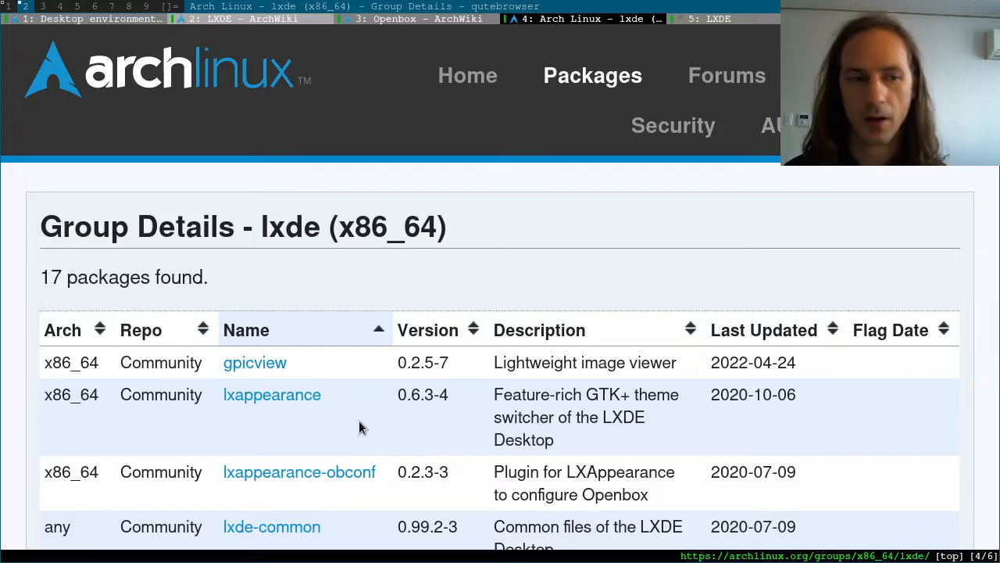
Step: Look over the packages in the lxde group on the Arch Linux site and check the group name in the LXDE wiki's installation section
scroll(478, 316, down, 3)
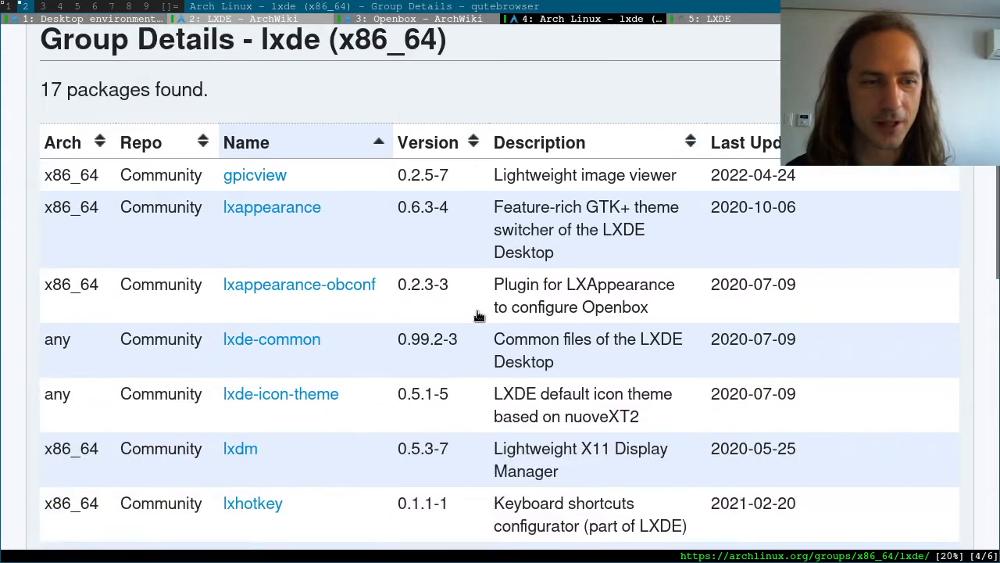
scroll(440, 288, down, 5)
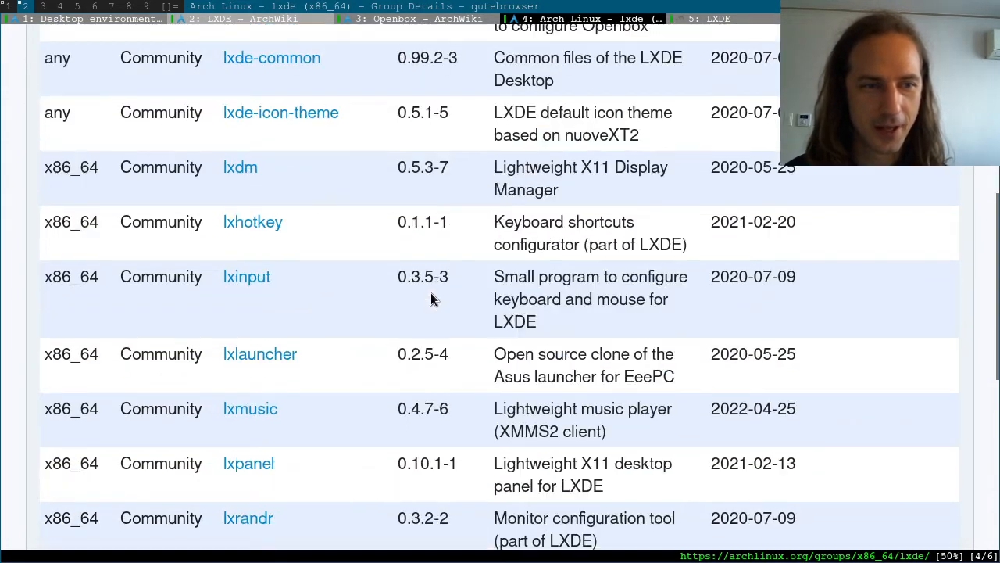
scroll(430, 292, down, 3)
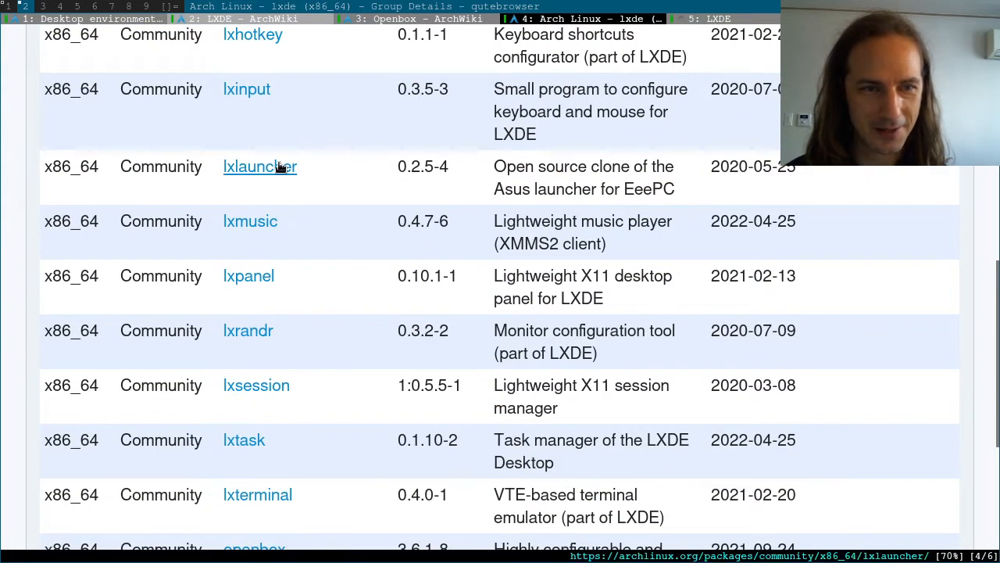
scroll(414, 328, down, 1)
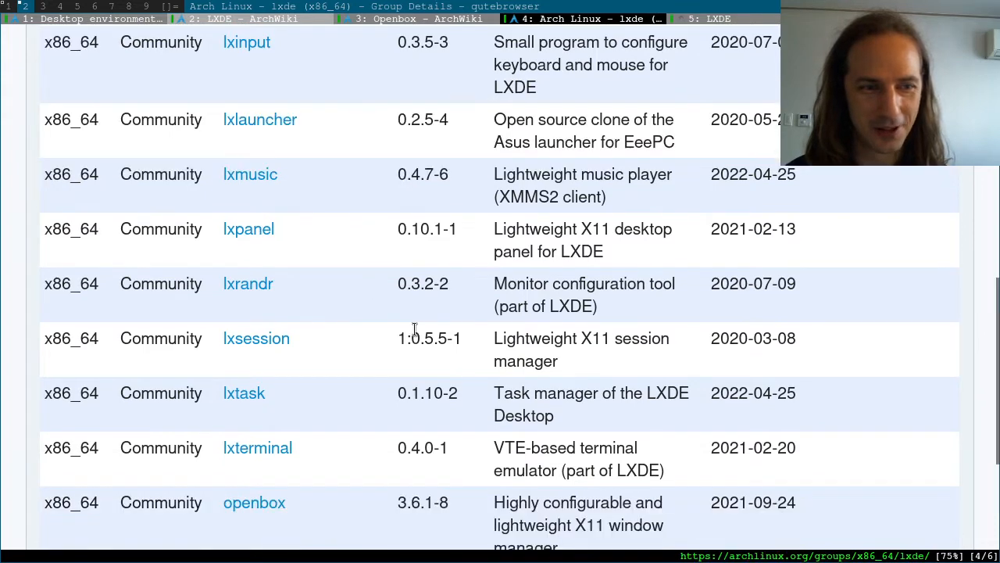
scroll(414, 328, down, 2)
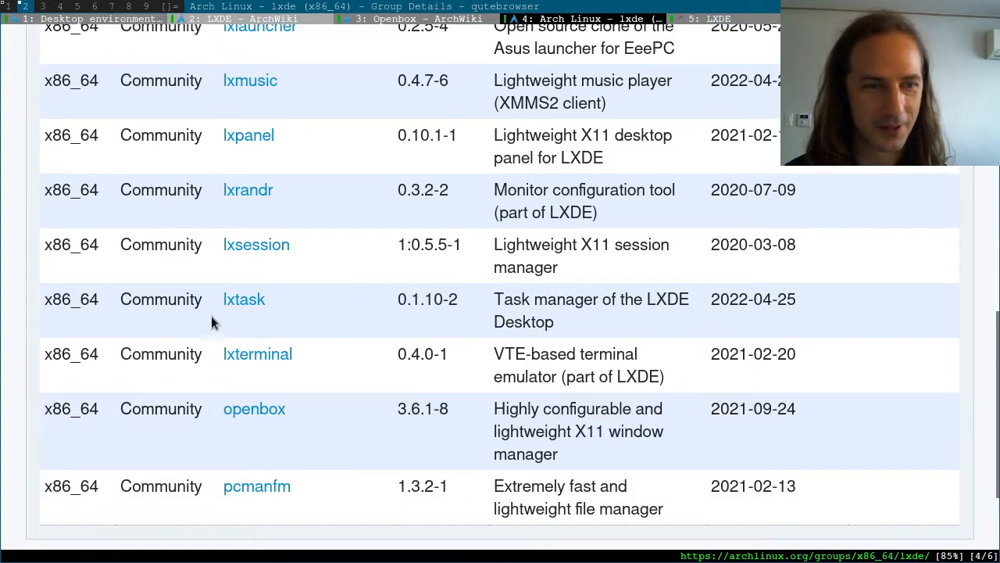
scroll(492, 351, down, 1)
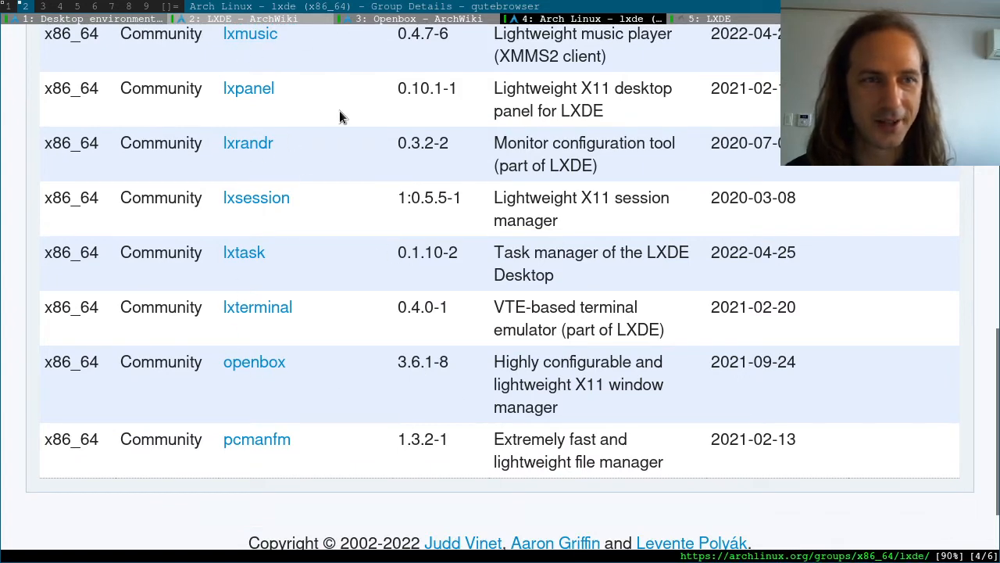
scroll(343, 297, up, 3)
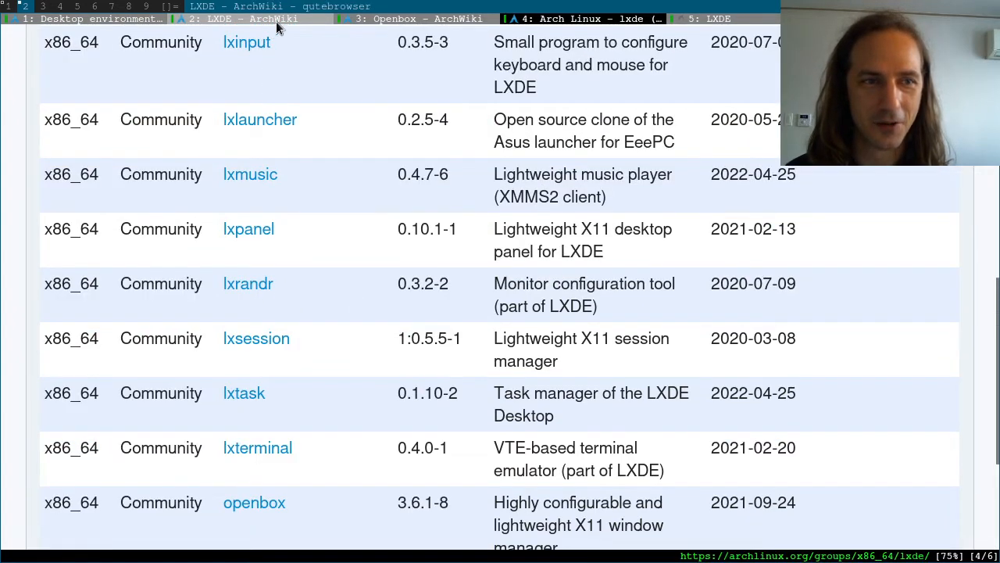
click(242, 18)
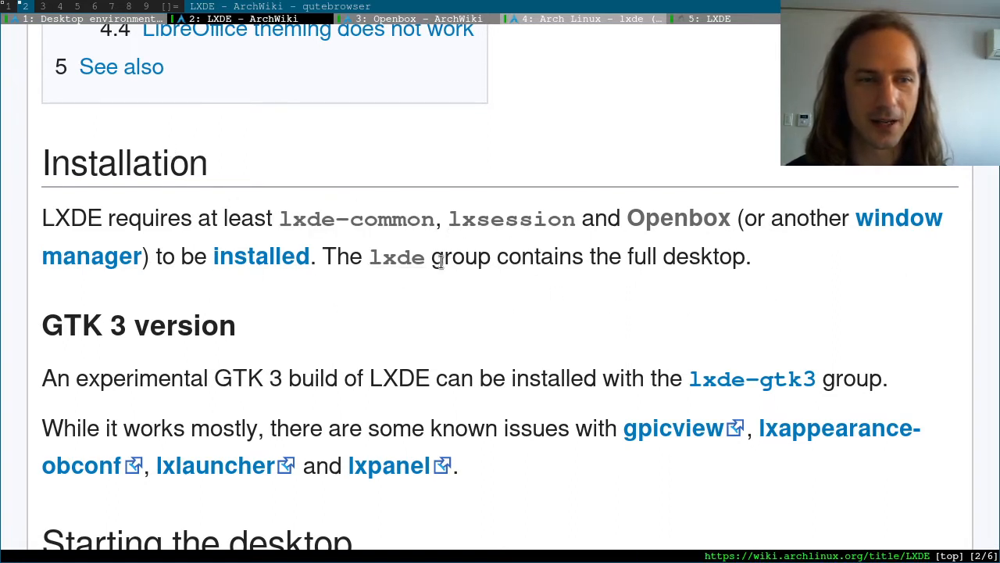
Step: Switch to the terminal workspace and run "sudo pacman -S lxde" to install the full desktop group
click(9, 7)
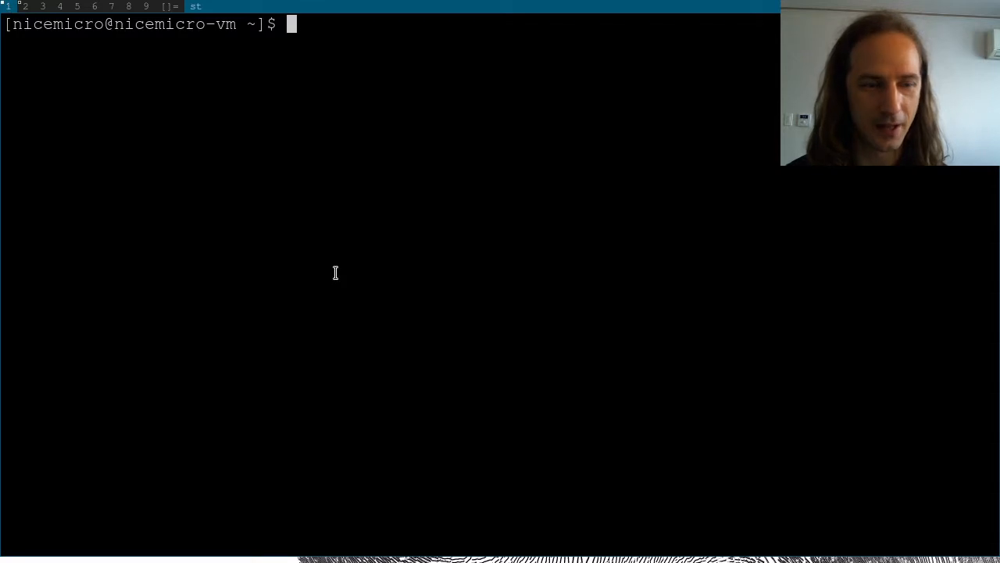
text(sud)
text(o -)
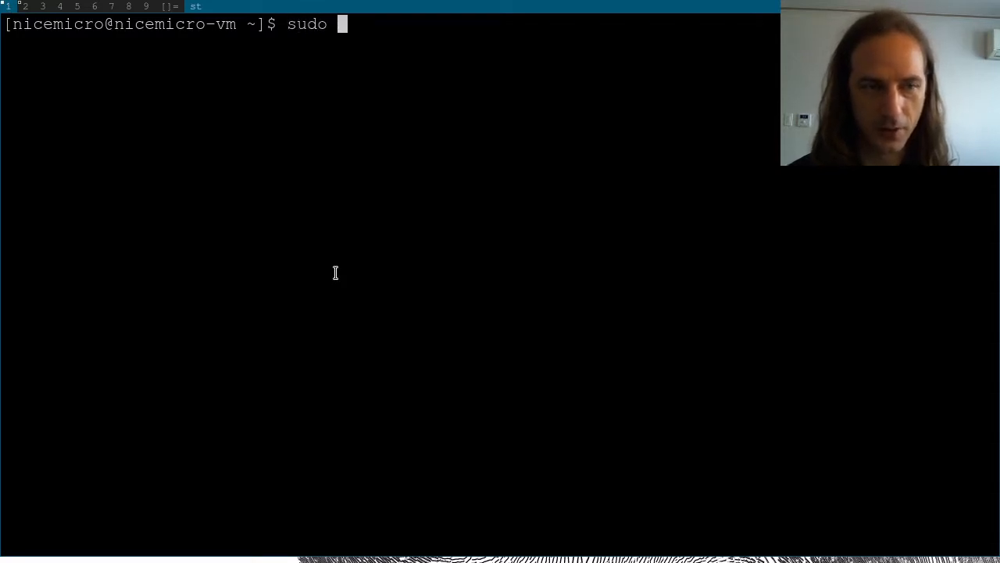
key(BackSpace)
text(pacman)
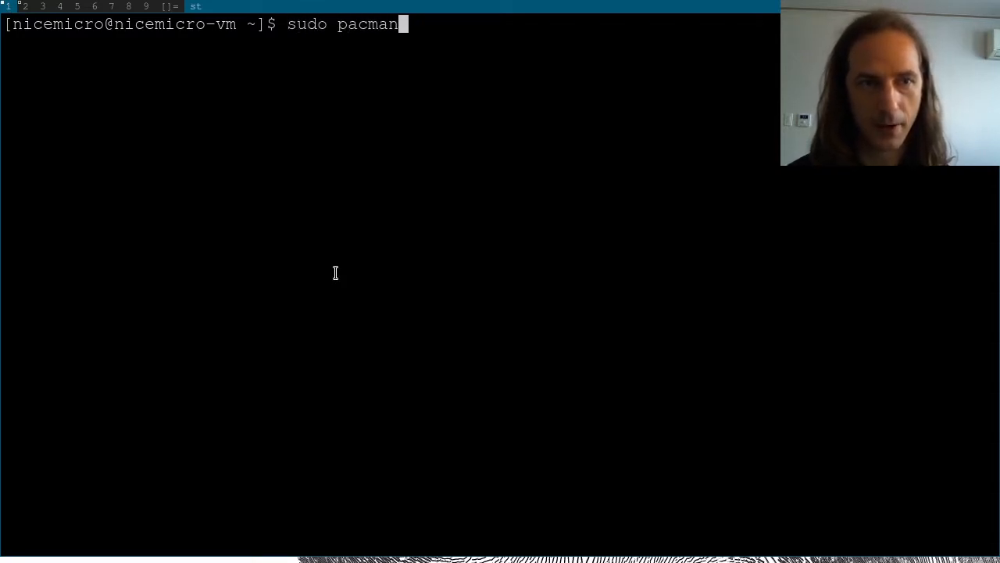
text( -S lxdew)
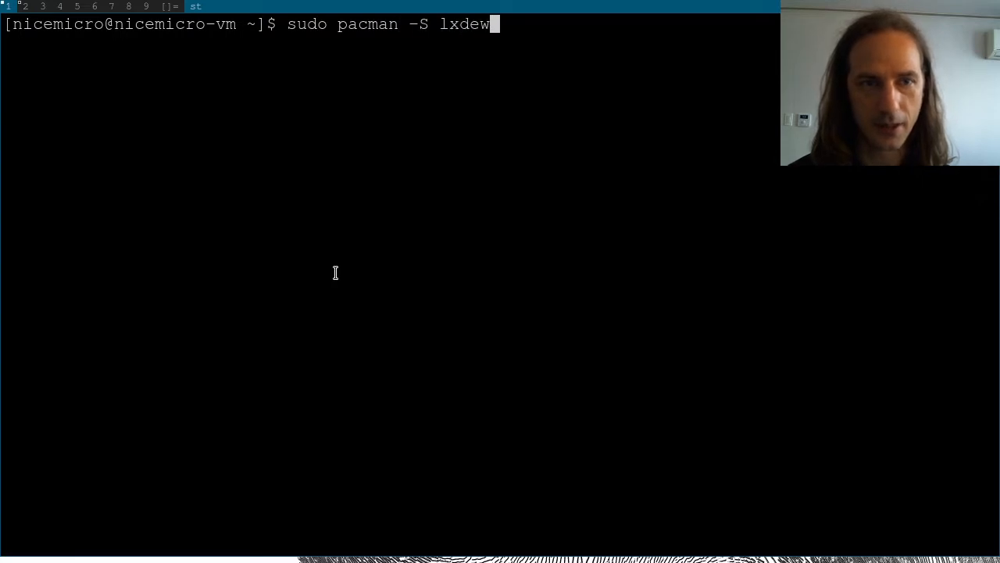
key(Return)
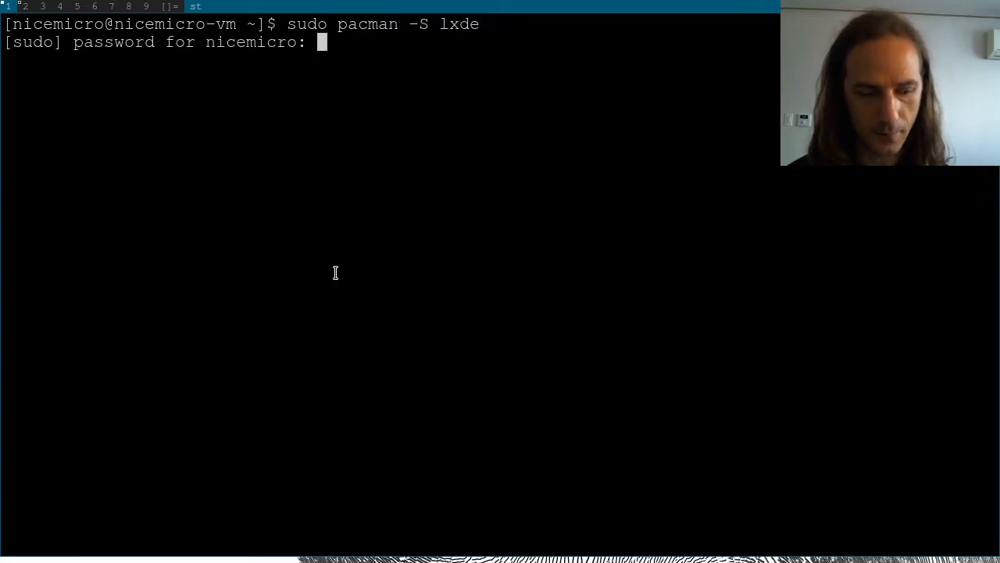
Step: Authenticate with the account's sudo password, accept the default selection of all group members and answer y to proceed with the installation
key(Return)
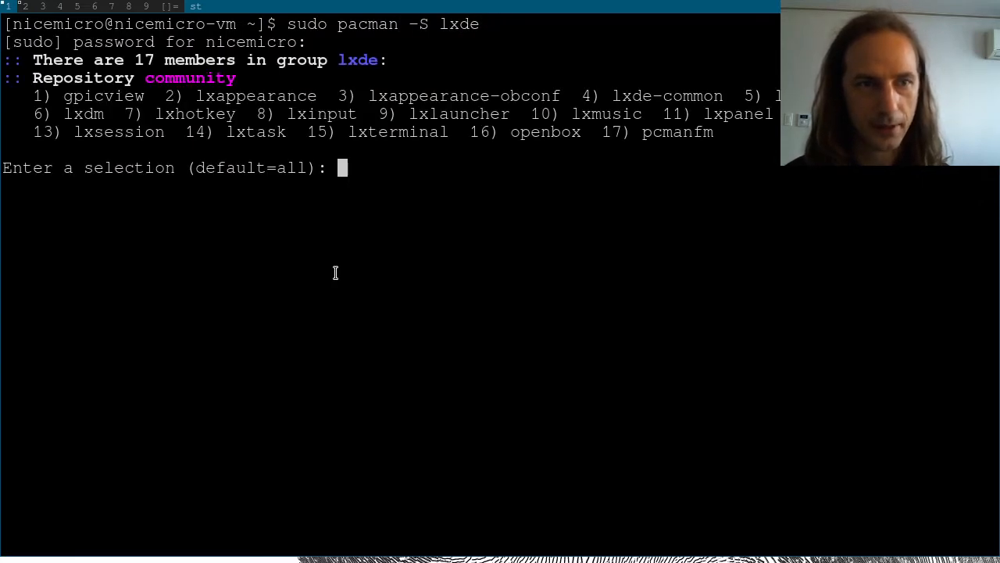
key(Return)
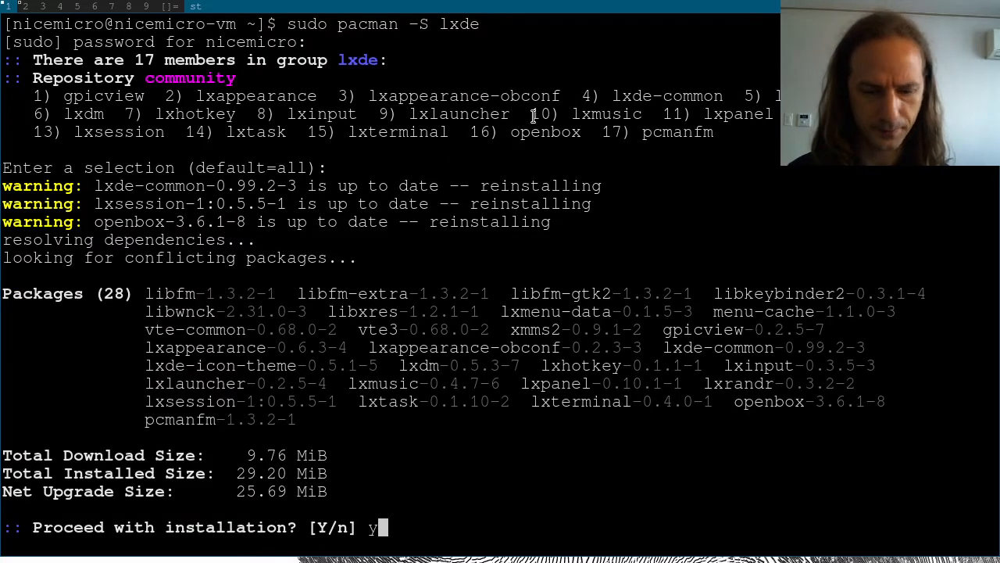
text(y)
key(Return)
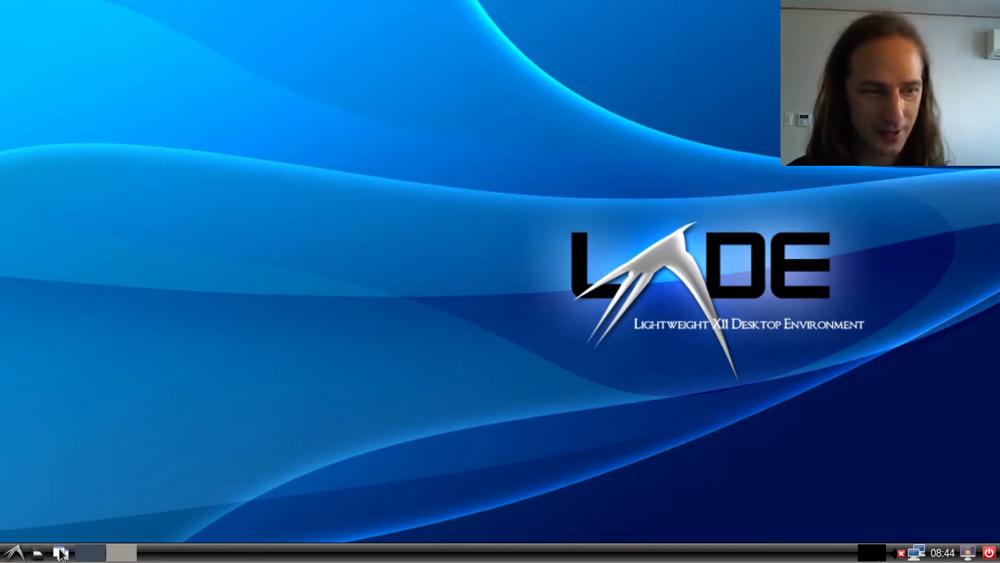
Step: Switch between the two desktops in the LXDE pager and check the CPU Usage Monitor's panel options without changing anything
click(121, 554)
click(100, 554)
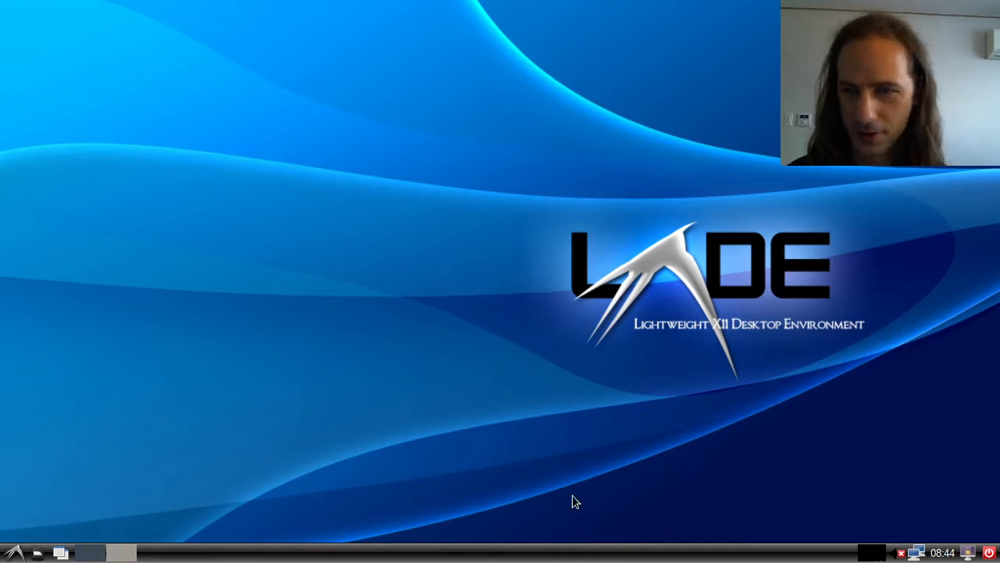
right_click(876, 556)
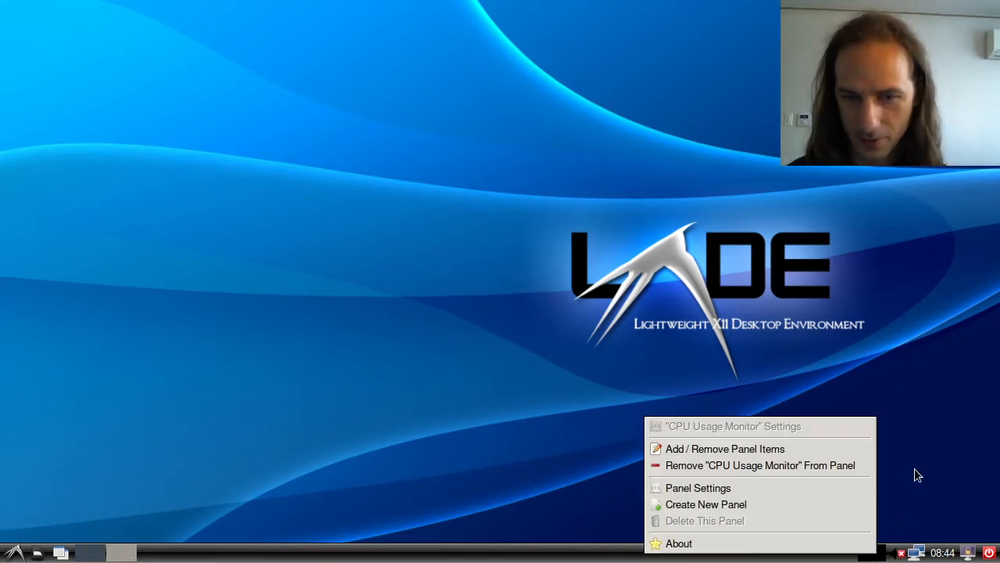
click(927, 429)
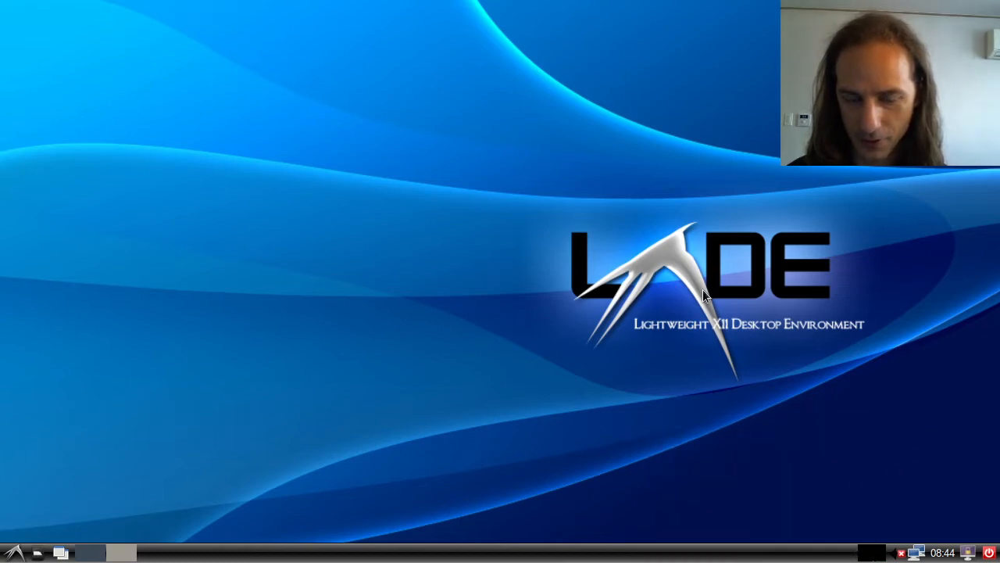
Step: Unmute the sound and adjust its level with the panel's volume control
click(902, 554)
drag(918, 504, 900, 361)
click(865, 361)
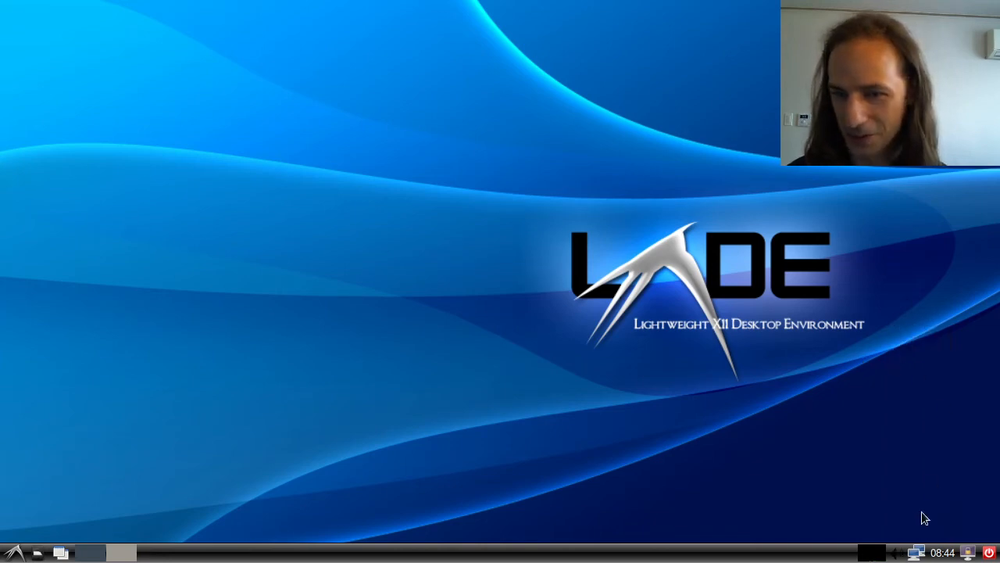
Step: Check the panel's network applet and the clock's calendar, closing each one again
click(923, 553)
click(858, 364)
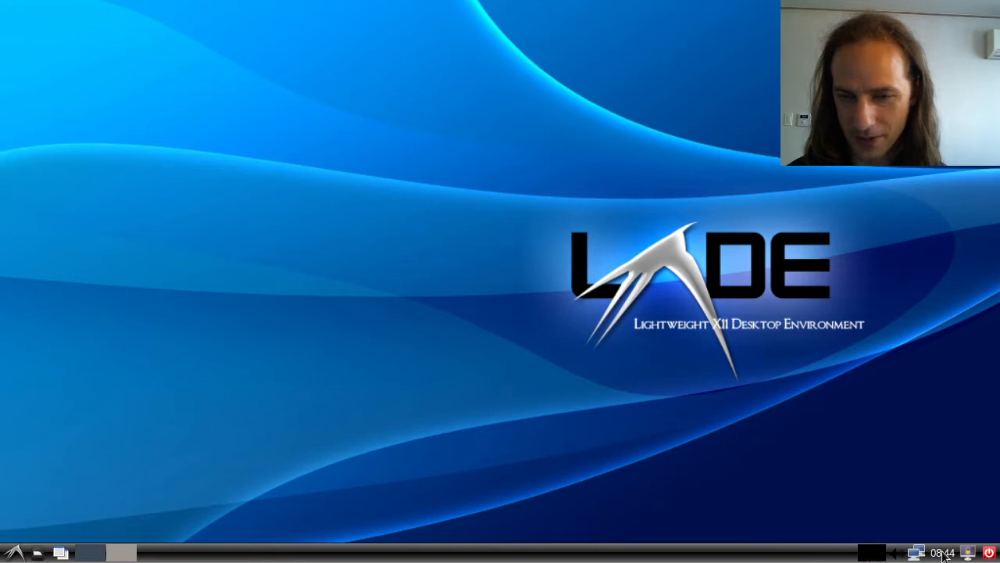
click(943, 553)
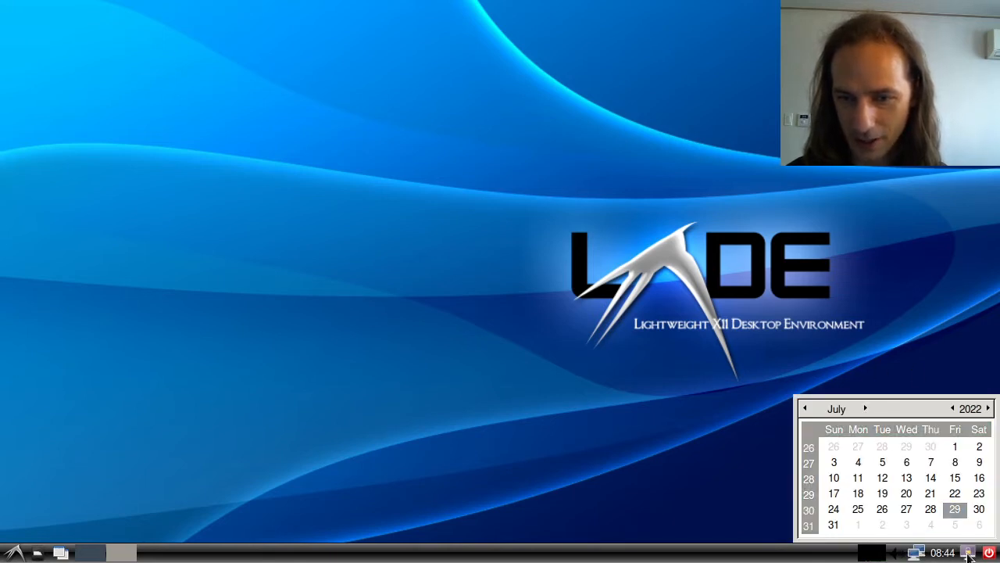
click(943, 554)
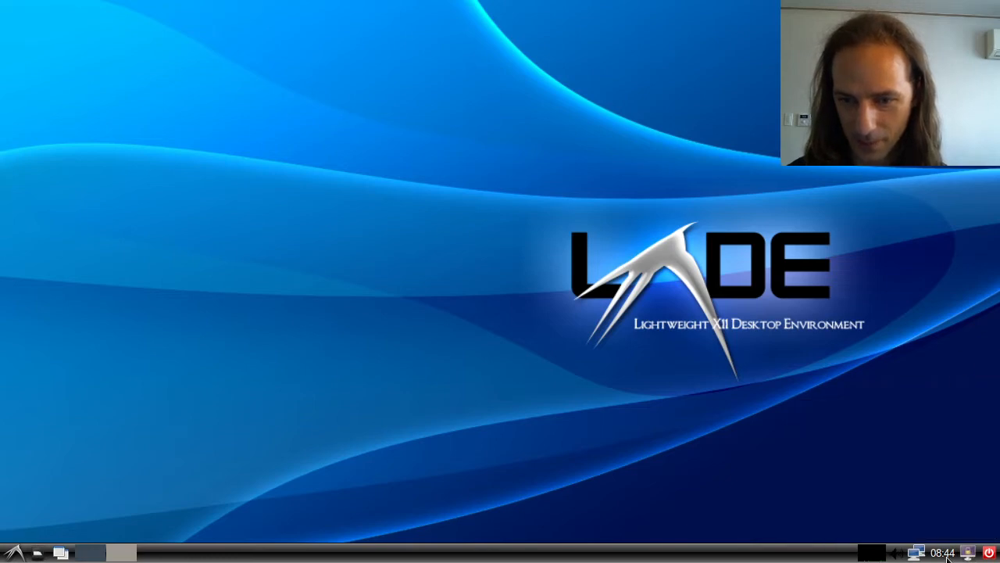
Step: Check the settings of the panel's Digital Clock, closing them without changing anything
click(947, 553)
click(947, 553)
right_click(947, 553)
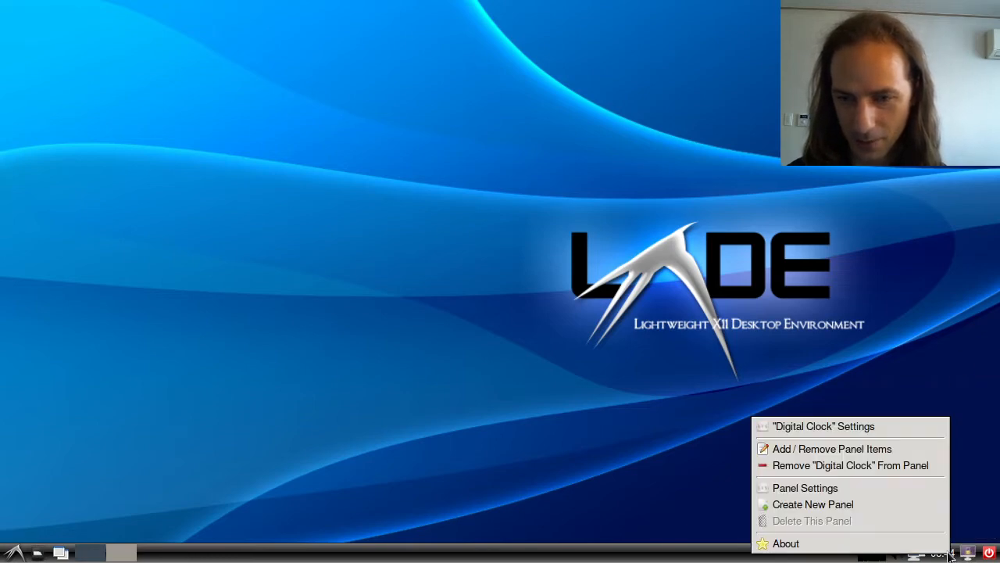
click(830, 424)
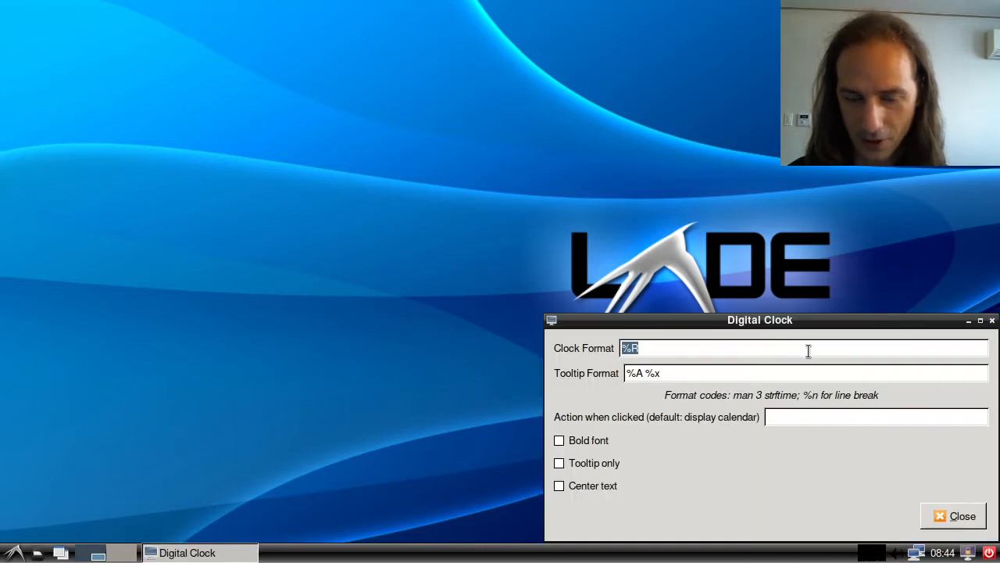
click(992, 321)
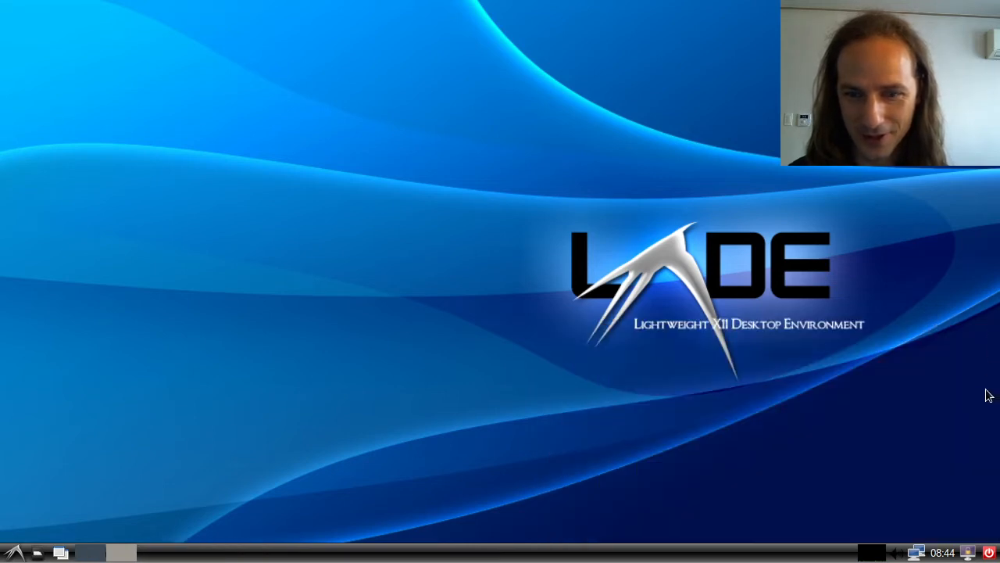
Step: Try Lock Screen from the LXDE session logout dialog, then reopen the dialog and cancel it
click(989, 552)
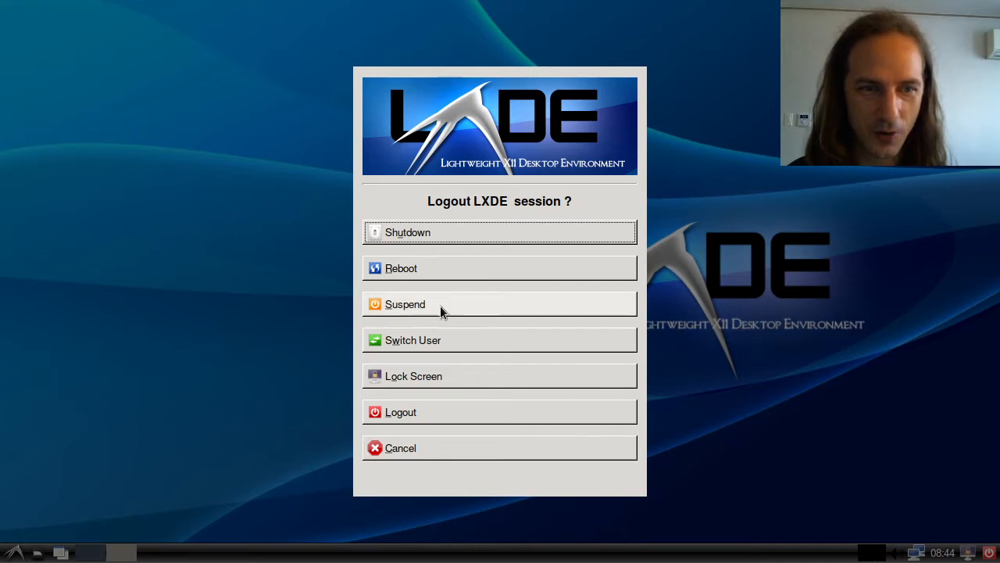
click(428, 375)
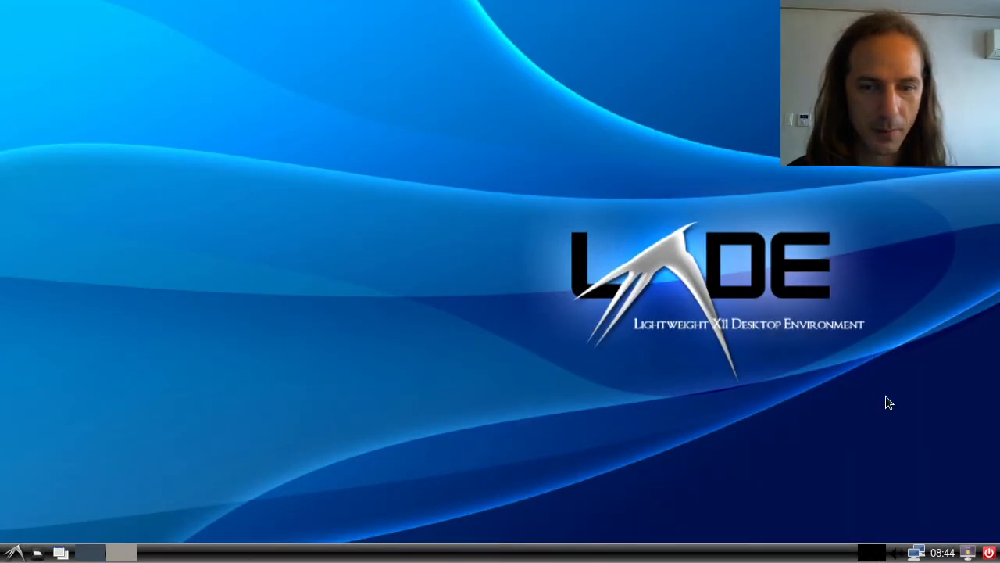
click(988, 551)
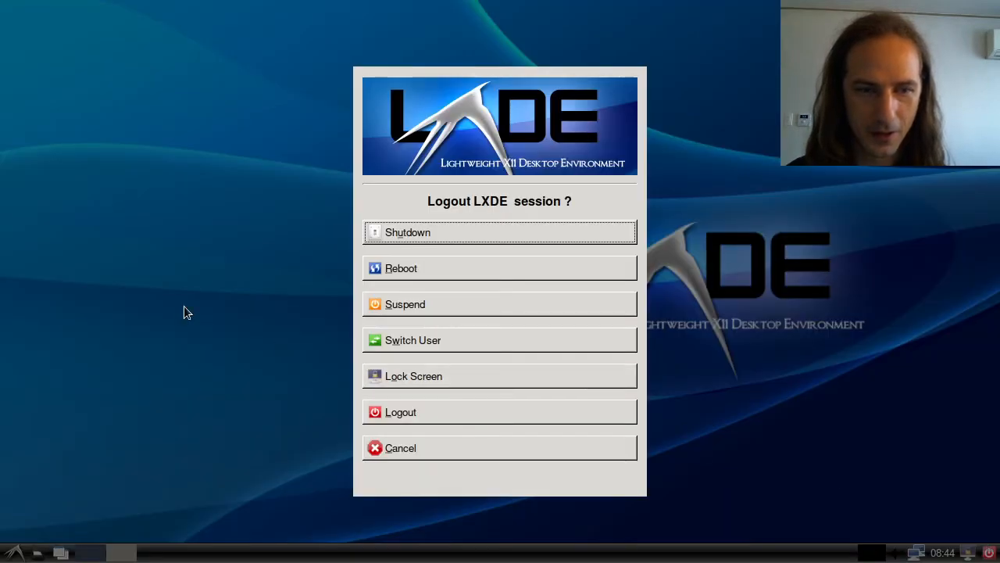
click(383, 448)
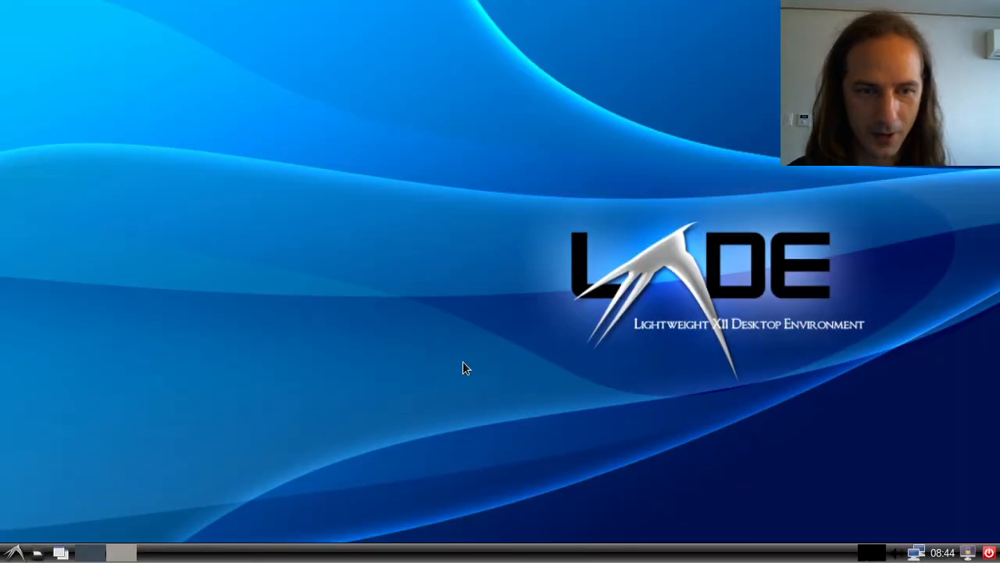
Step: Open a file manager window on the home folder, iconify all windows, and open a second file manager window
click(37, 552)
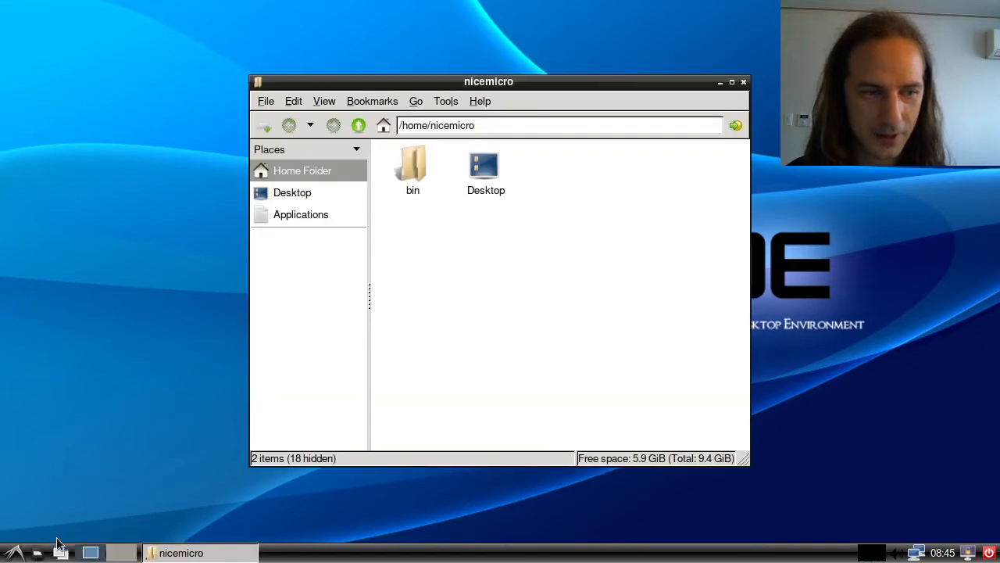
click(61, 552)
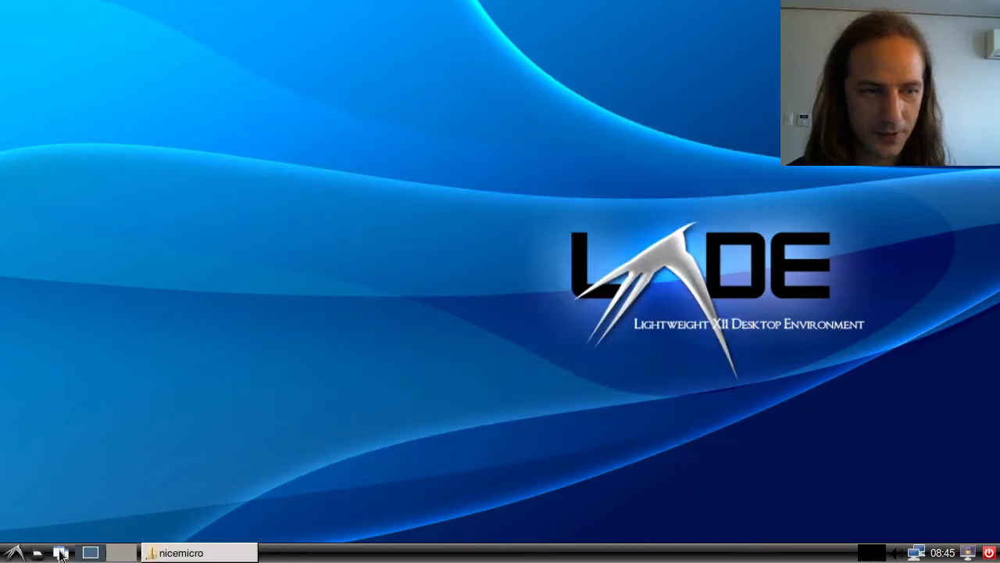
click(36, 552)
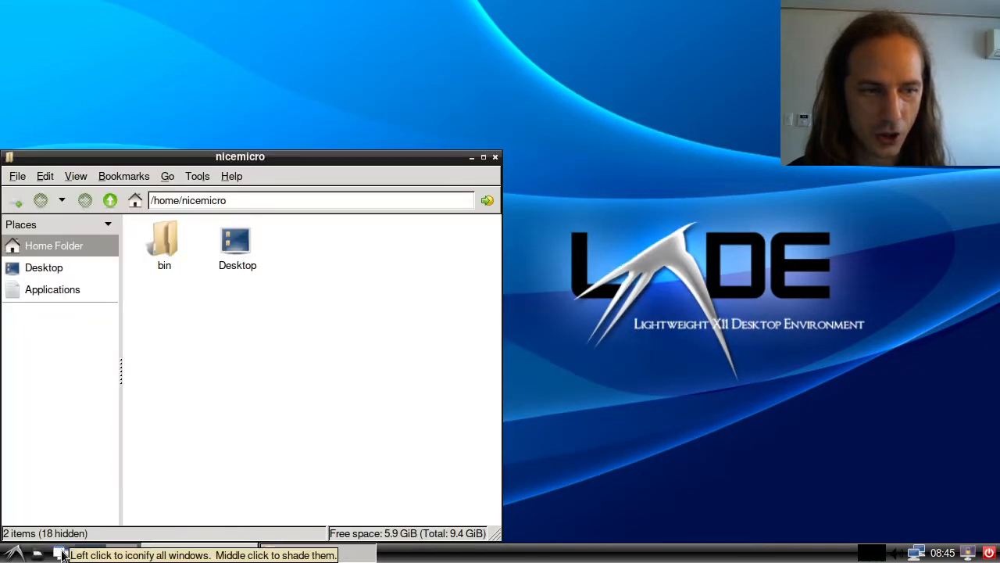
Step: Bring back the iconified file manager window and arrange the two windows with only a slight overlap
drag(235, 157, 560, 8)
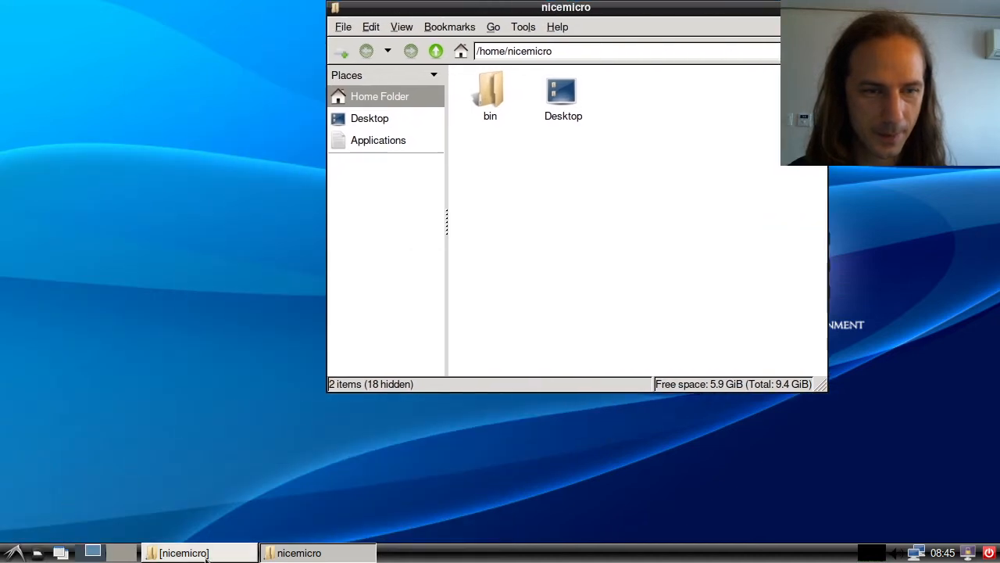
click(207, 554)
drag(538, 79, 756, 93)
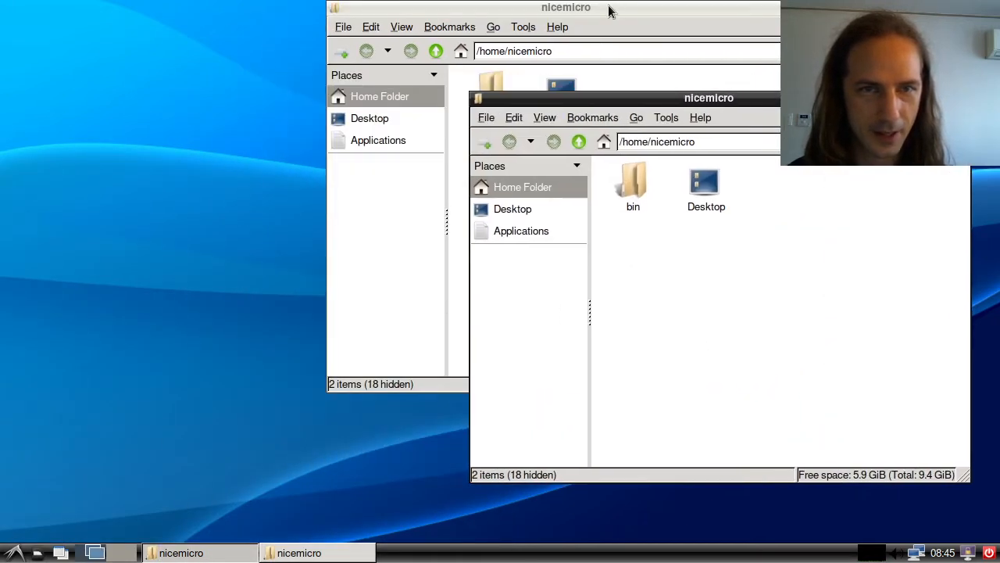
drag(610, 8, 417, 25)
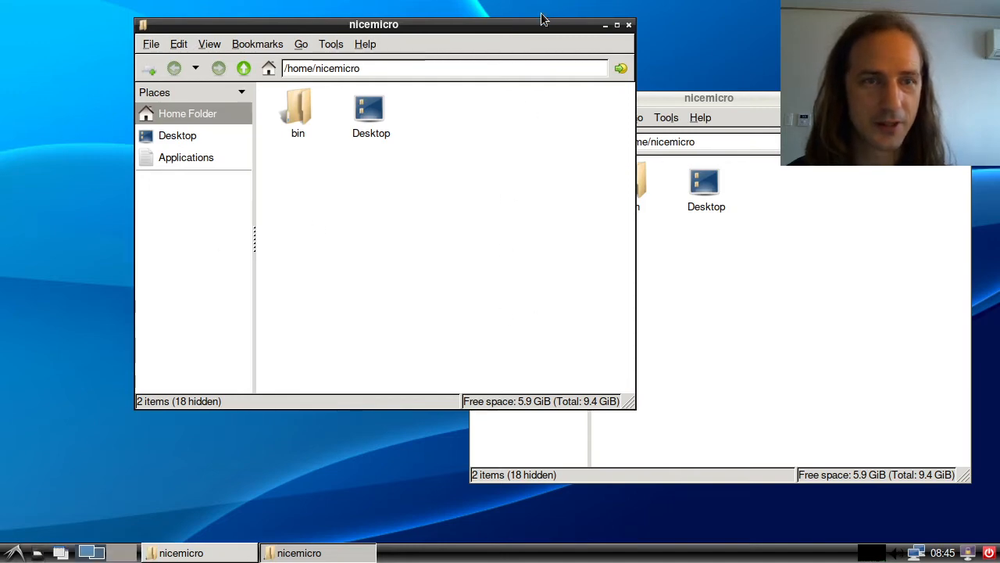
drag(543, 19, 487, 12)
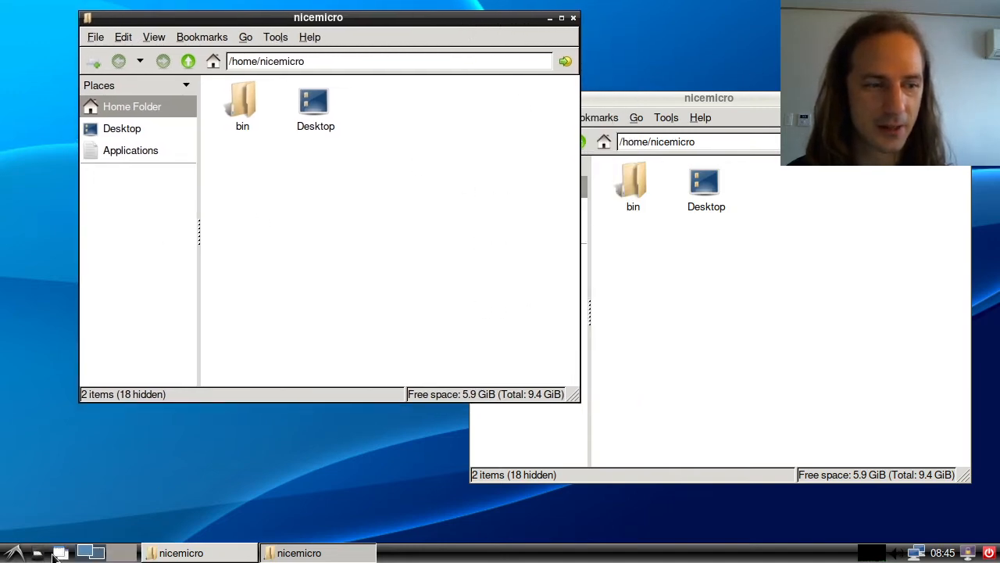
drag(709, 104, 732, 115)
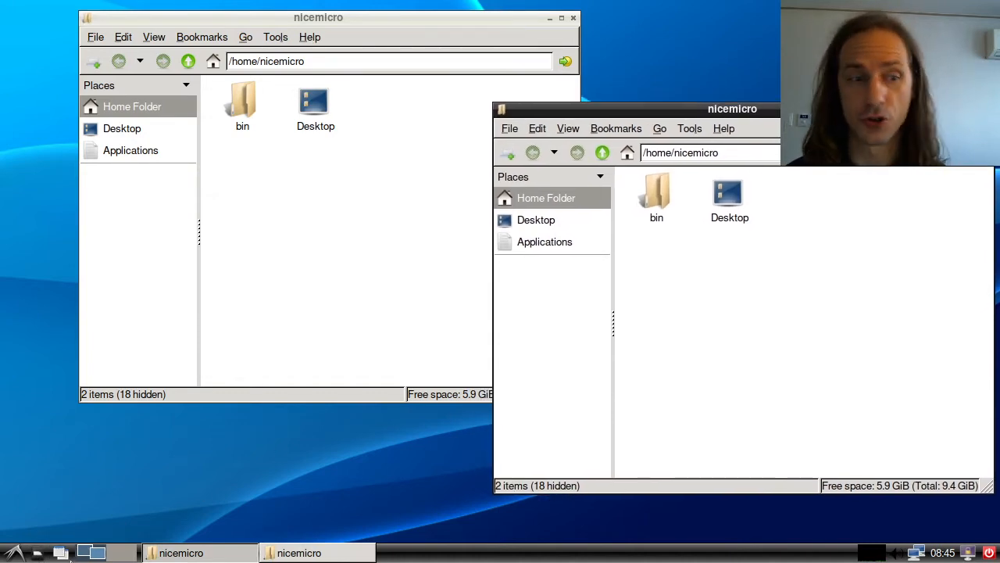
Step: Switch back and forth between the two desktops, ending on the one with the file manager windows
click(125, 554)
click(88, 555)
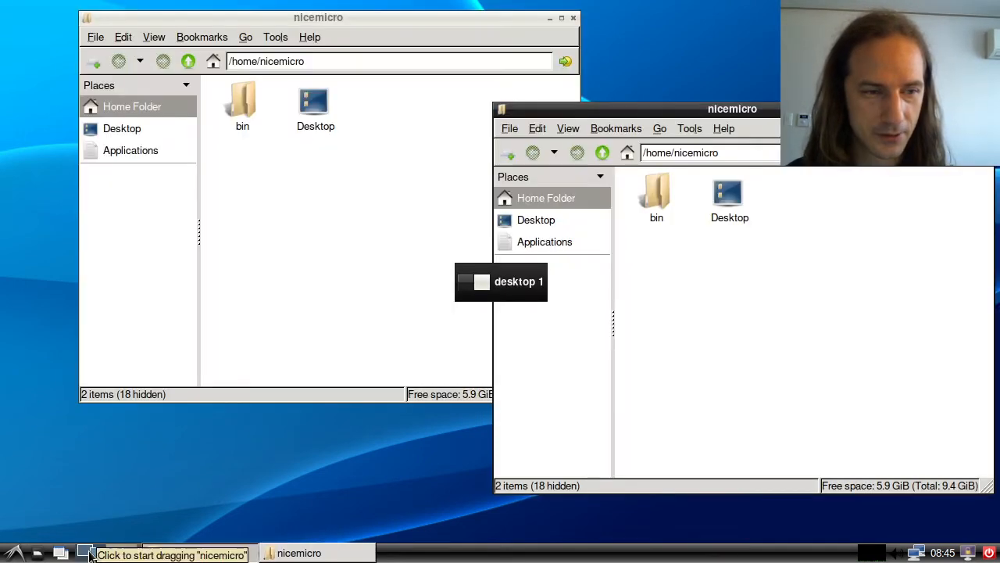
click(111, 557)
click(87, 554)
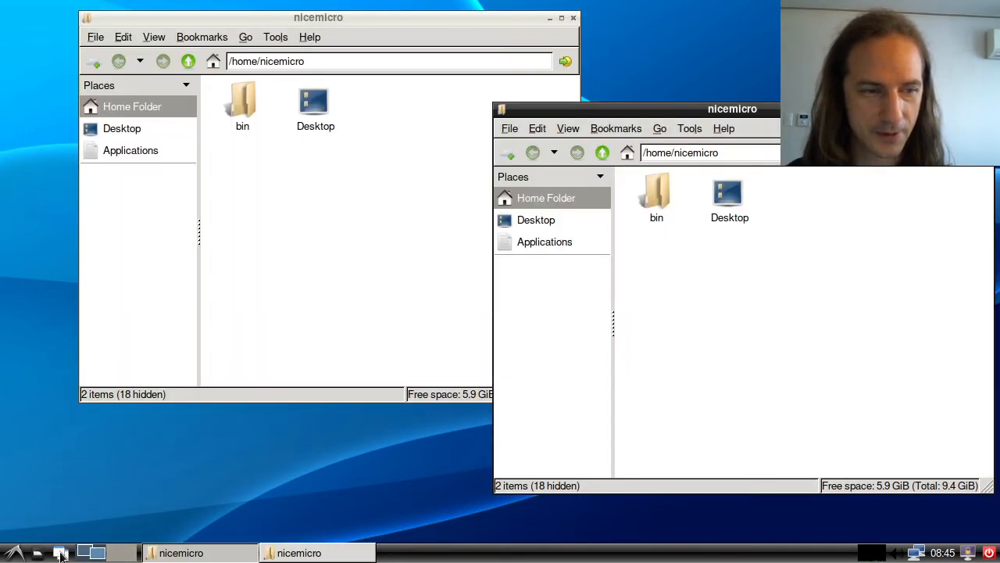
click(95, 553)
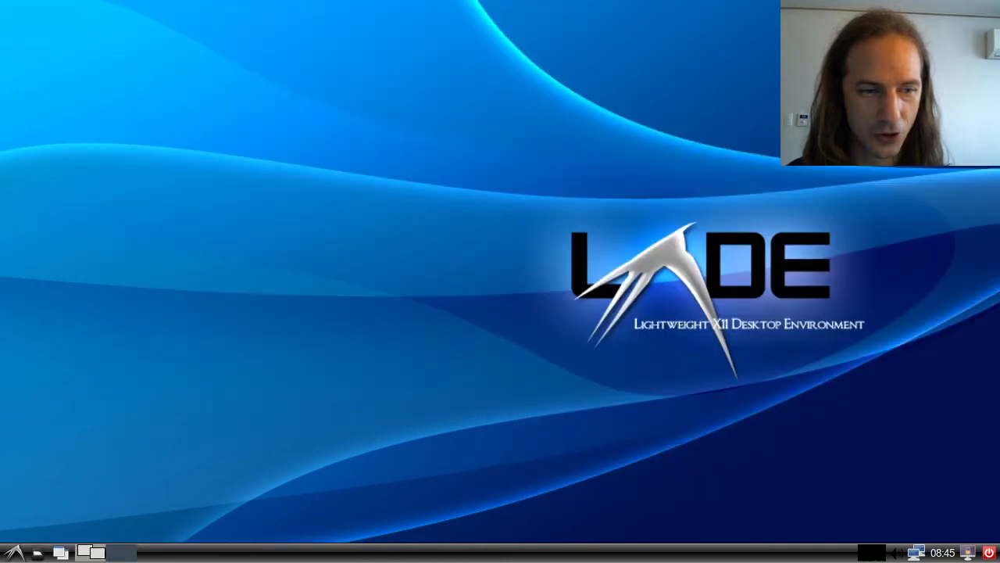
click(96, 554)
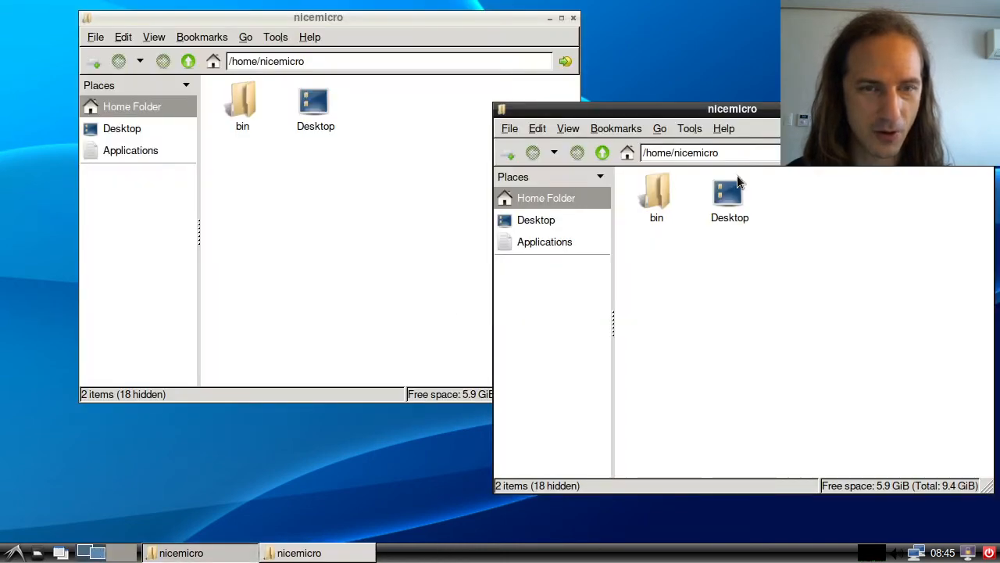
Step: Shade all open windows to their title bars, then maximize the second-opened file manager window and restore it
middle_click(67, 553)
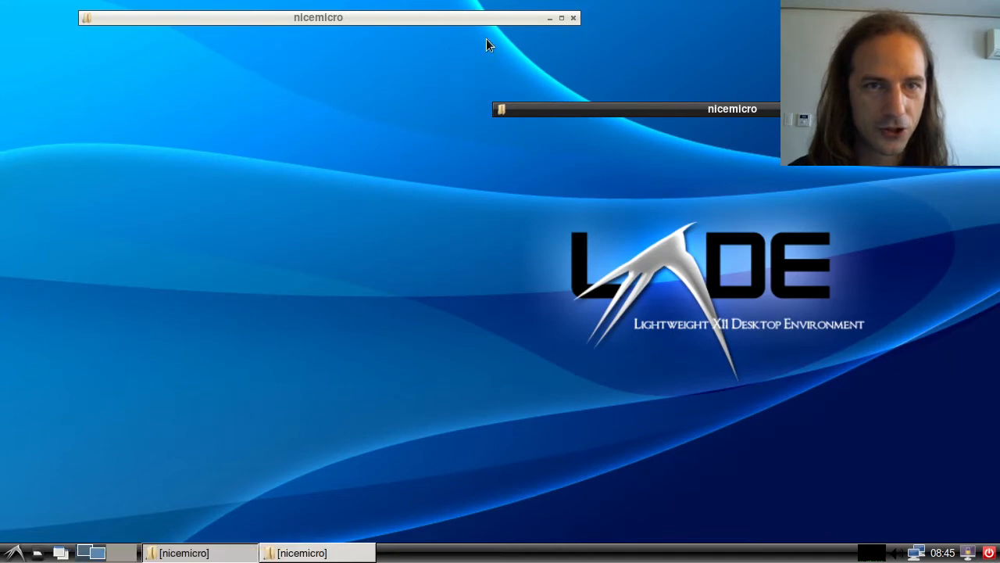
click(561, 17)
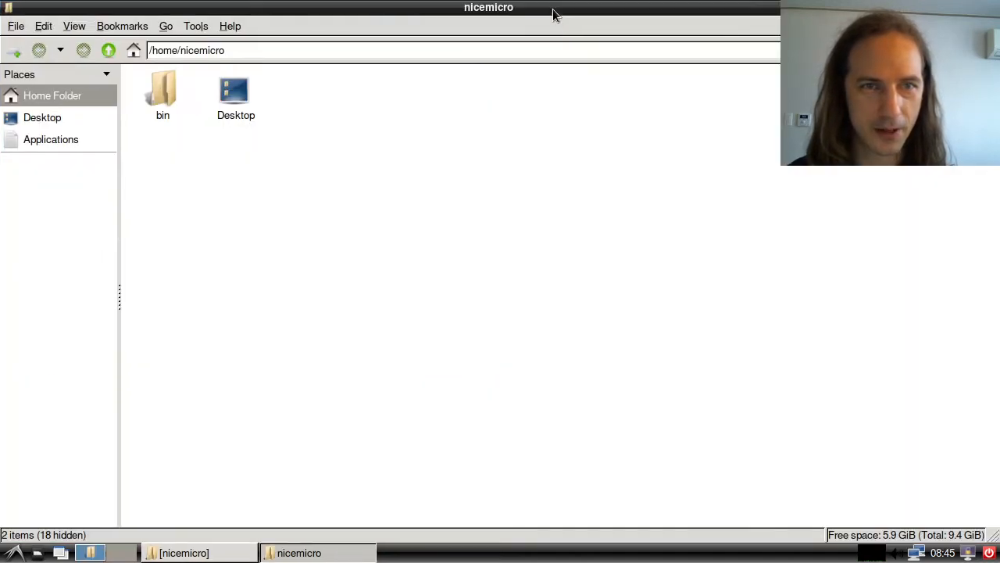
click(982, 7)
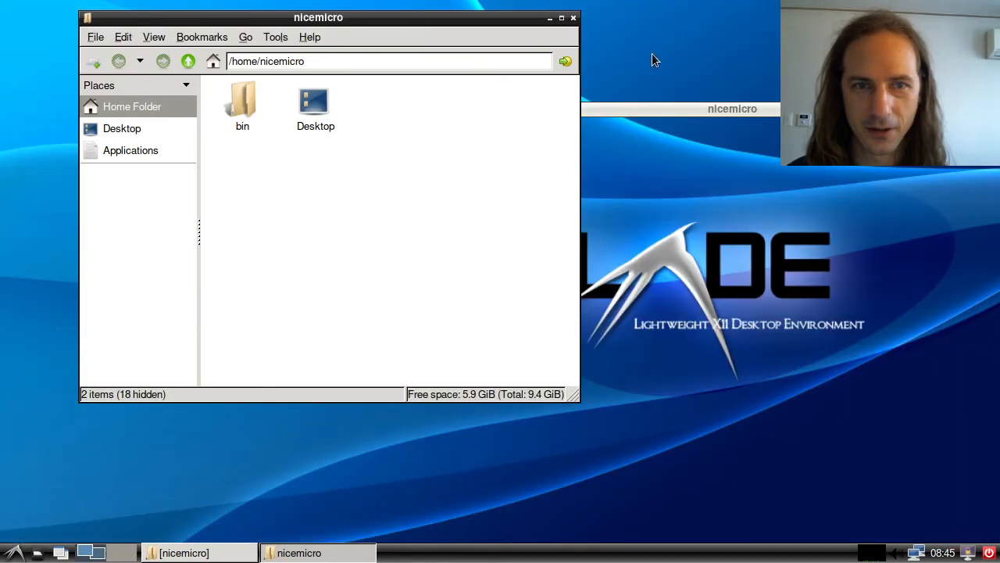
Step: Move the shaded file manager window slightly, try Restore from the taskbar's window options, and get both windows open and unshaded
click(690, 111)
mouse_move(714, 112)
mouse_down()
mouse_move(580, 116)
mouse_move(506, 464)
mouse_move(738, 164)
mouse_move(716, 73)
mouse_move(678, 67)
mouse_up()
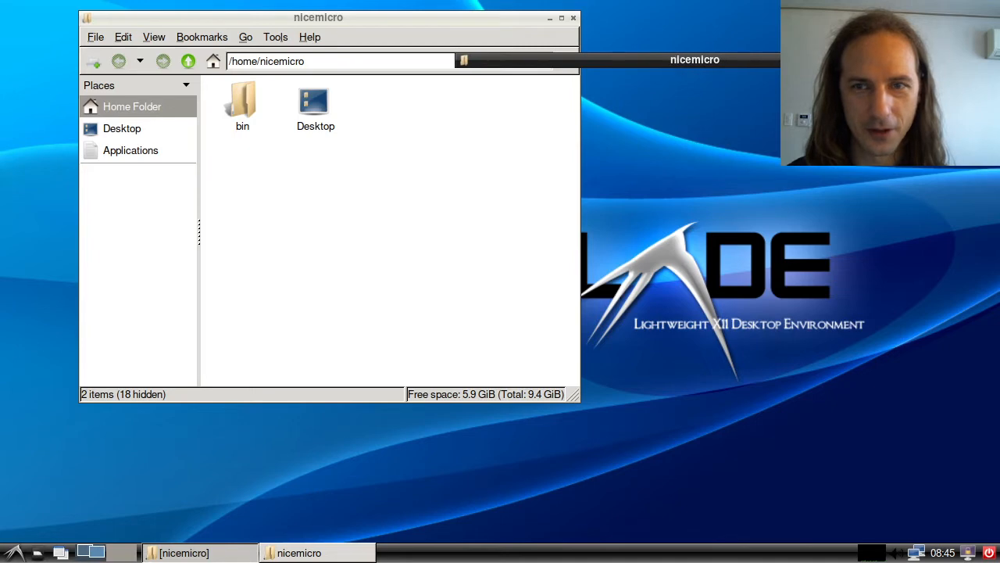
click(308, 554)
right_click(307, 557)
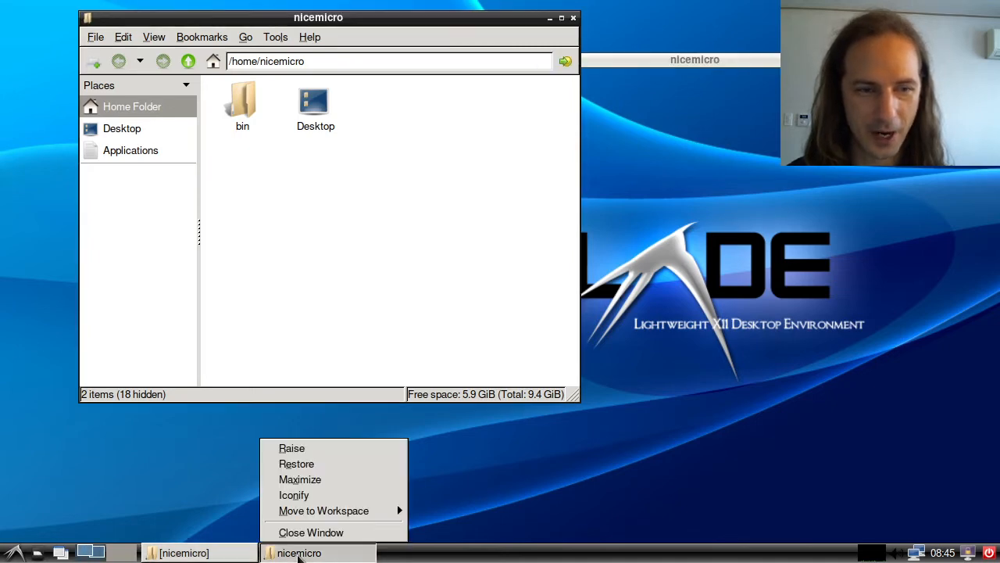
click(313, 467)
click(320, 556)
right_click(319, 556)
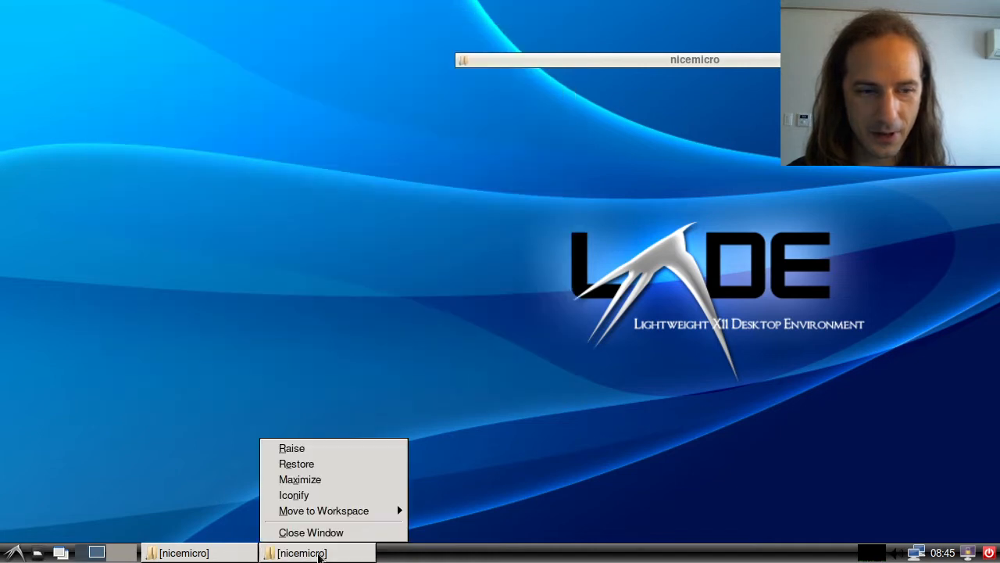
click(319, 556)
click(319, 554)
click(195, 554)
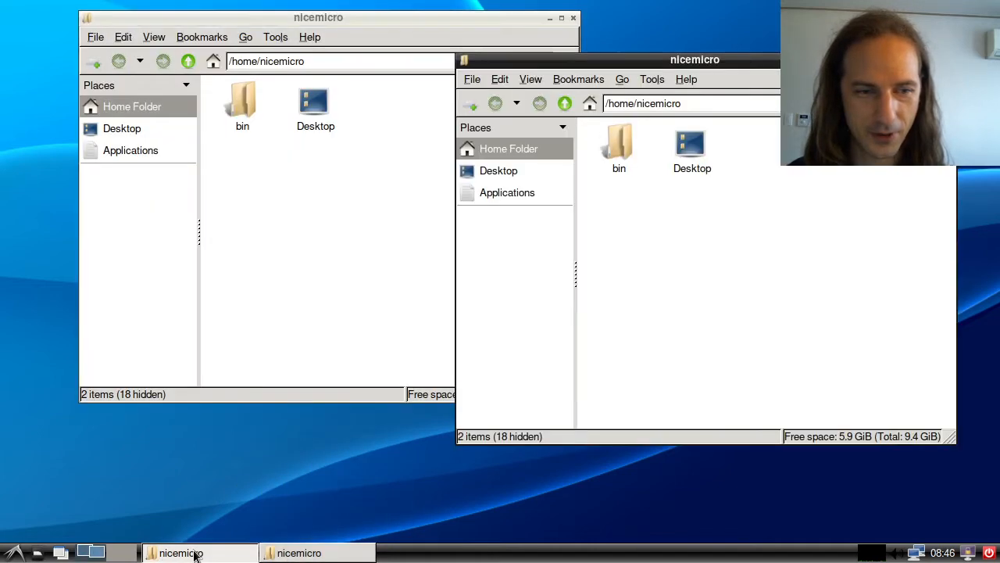
right_click(195, 554)
click(222, 466)
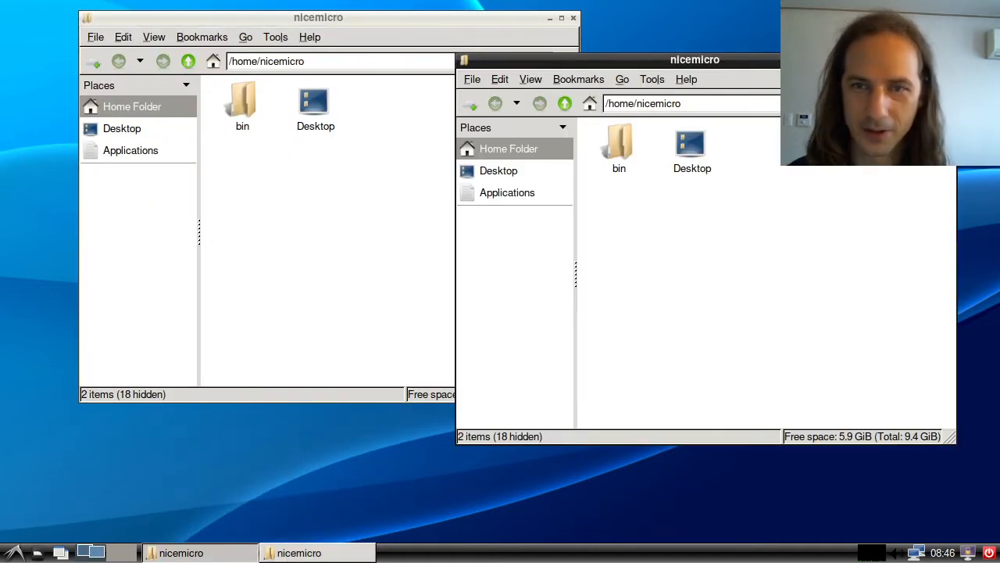
Step: Roll the active file manager window up, down and up again with the Roll up/down window option
right_click(787, 60)
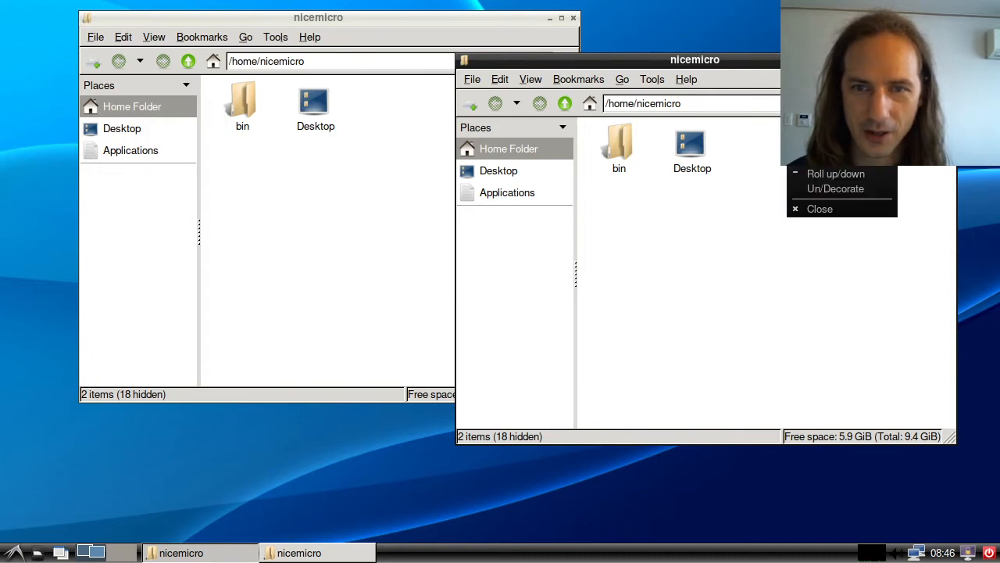
click(851, 178)
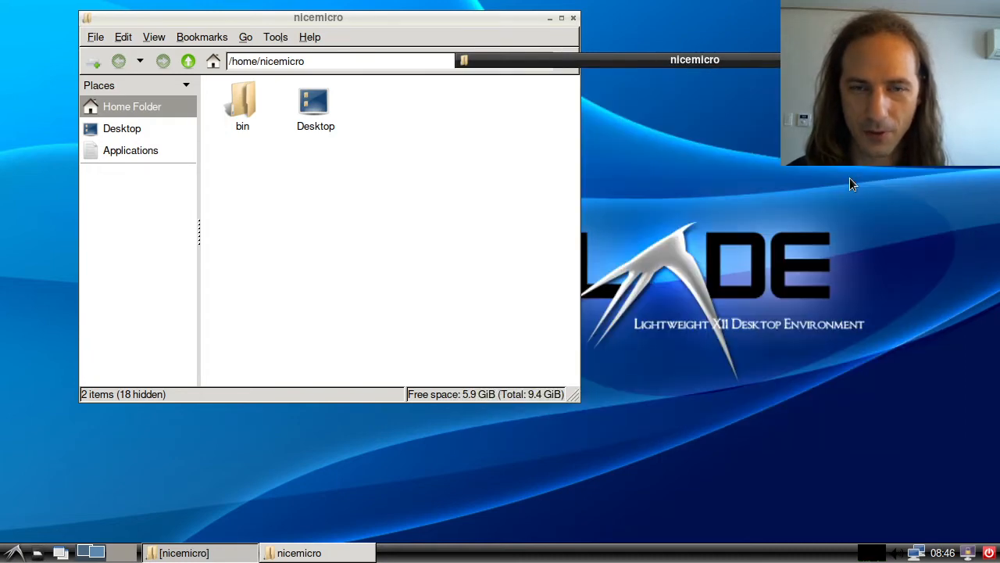
right_click(719, 61)
click(777, 175)
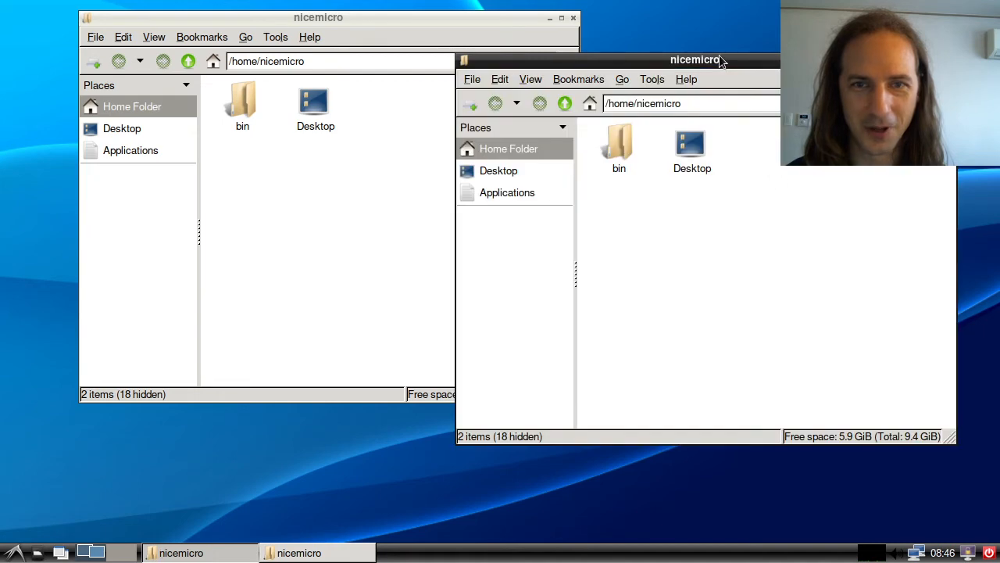
key(alt+space)
click(770, 174)
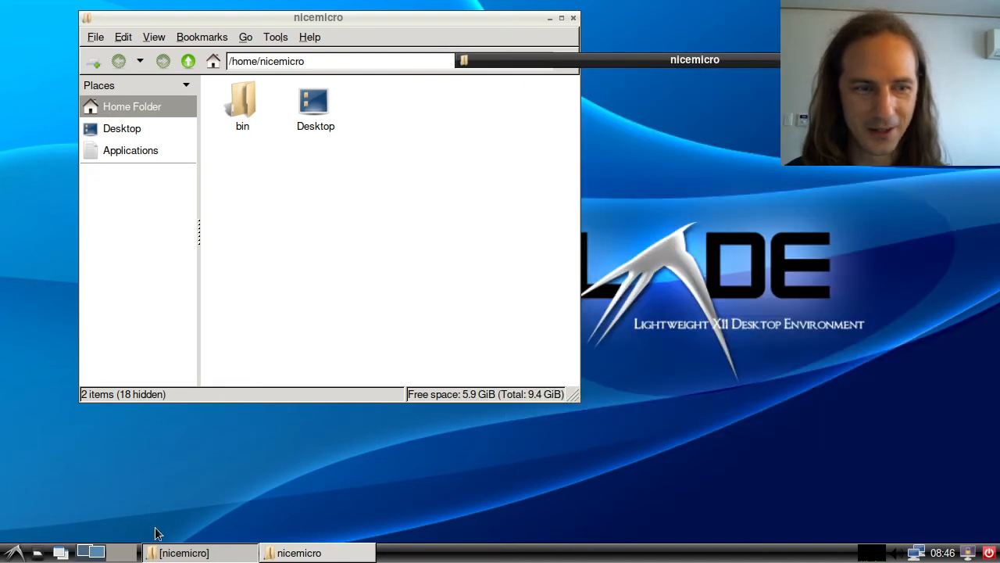
Step: Shade all windows again at once, then unroll both file manager windows from the taskbar
middle_click(65, 553)
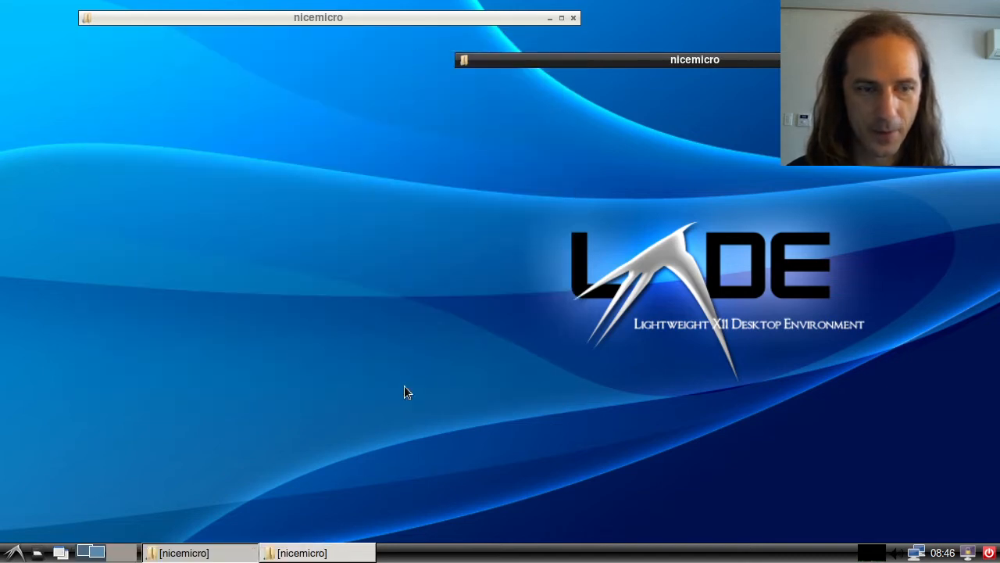
click(293, 552)
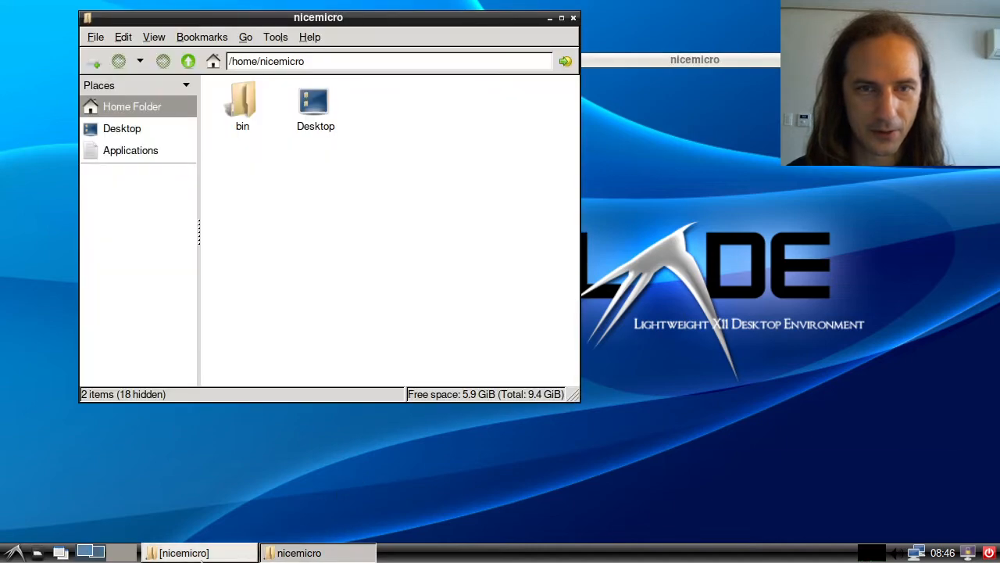
click(201, 553)
Step: Move the two file manager windows further apart so they overlap only slightly
drag(336, 30, 280, 35)
click(650, 61)
drag(650, 61, 685, 64)
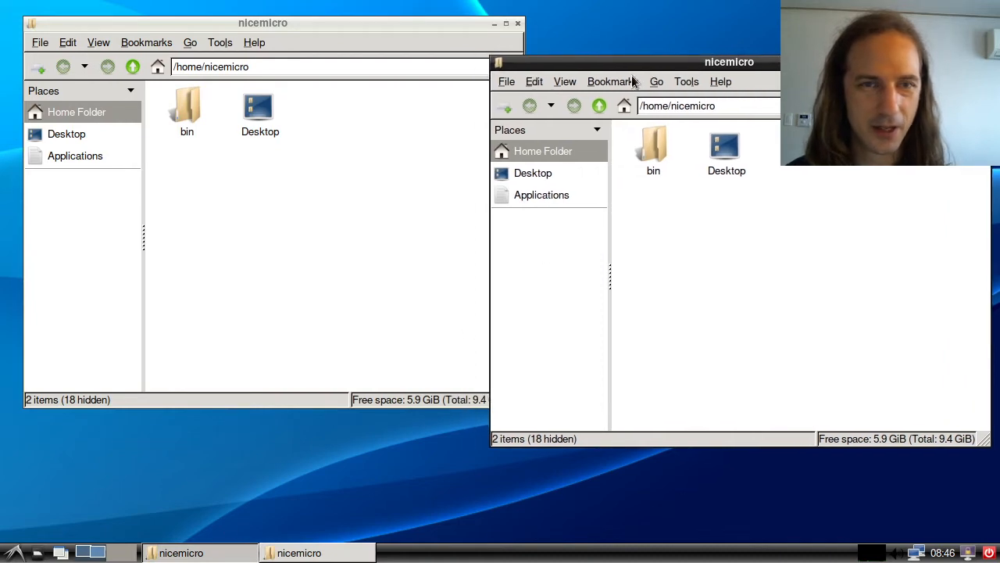
Step: Close both open file manager windows
click(508, 82)
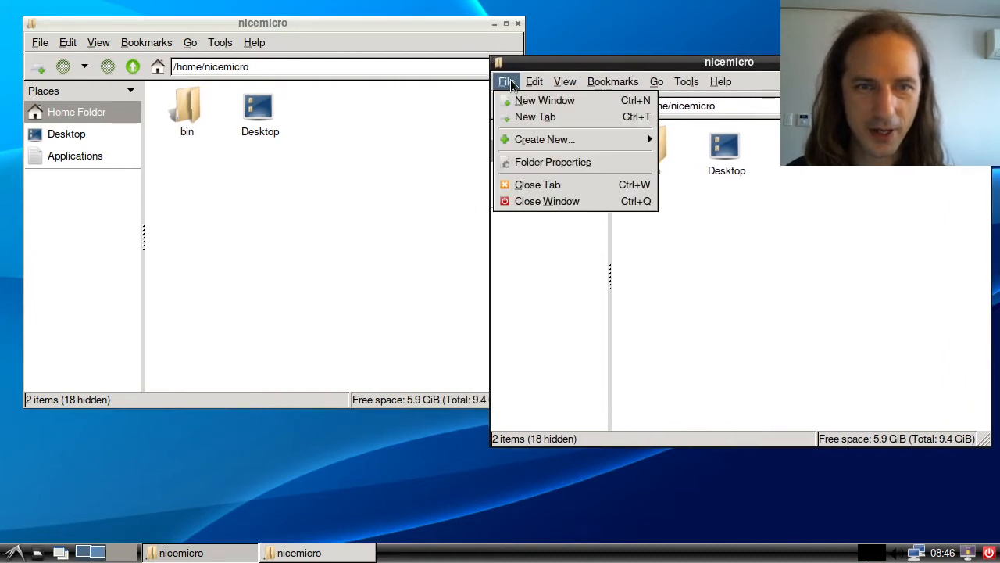
click(554, 204)
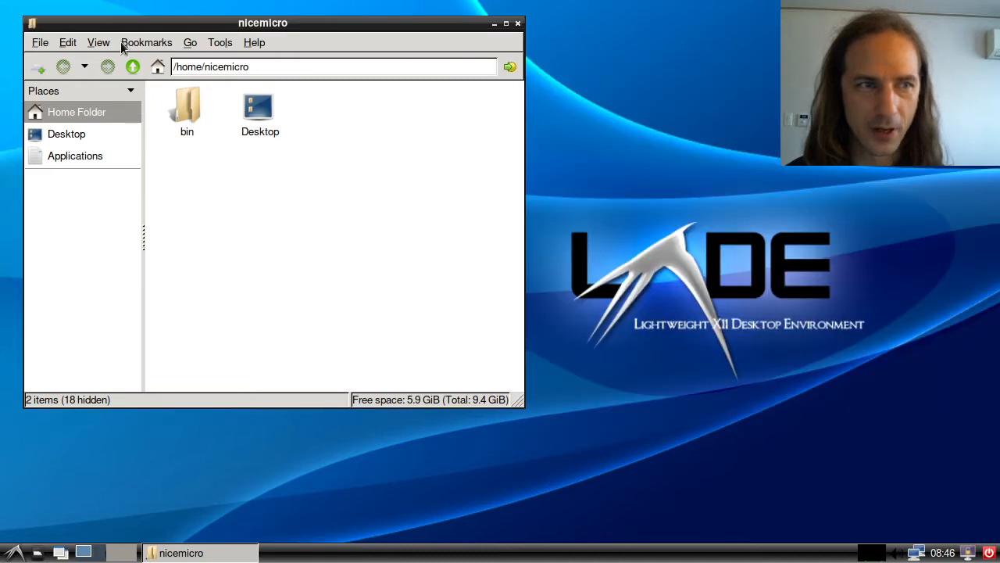
click(40, 42)
click(54, 162)
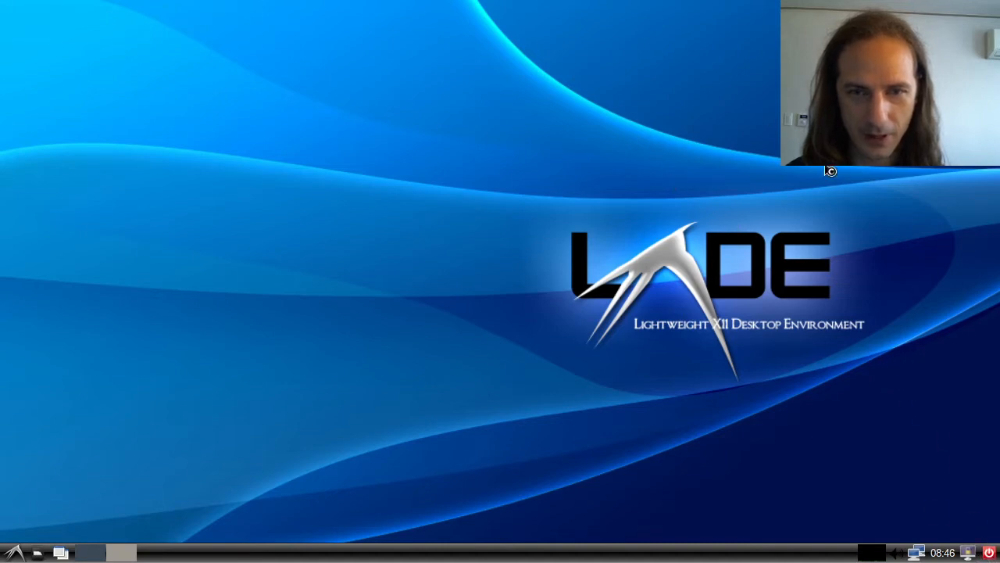
Step: Open the Customize Look and Feel preferences and move the window higher up on the desktop
click(27, 553)
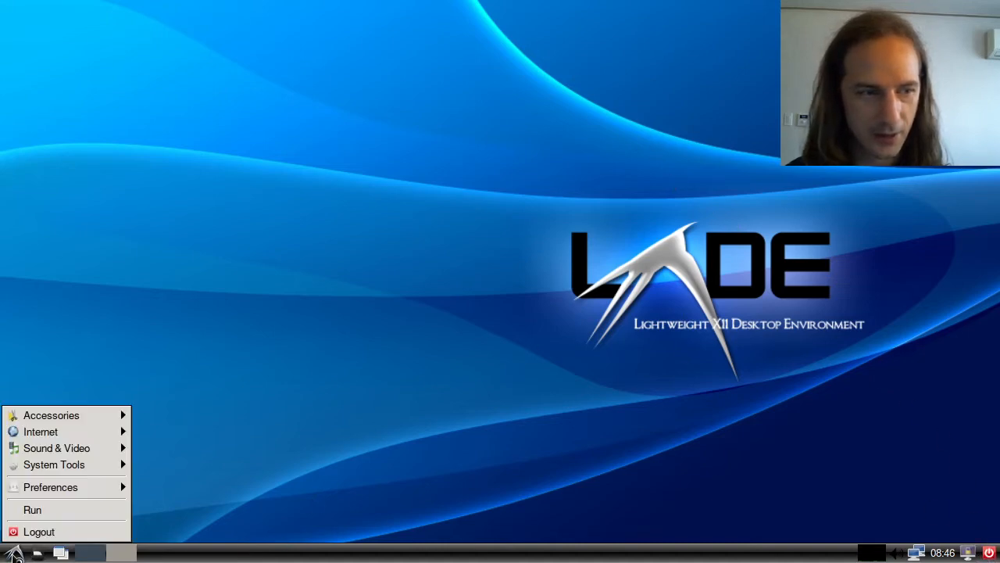
click(258, 126)
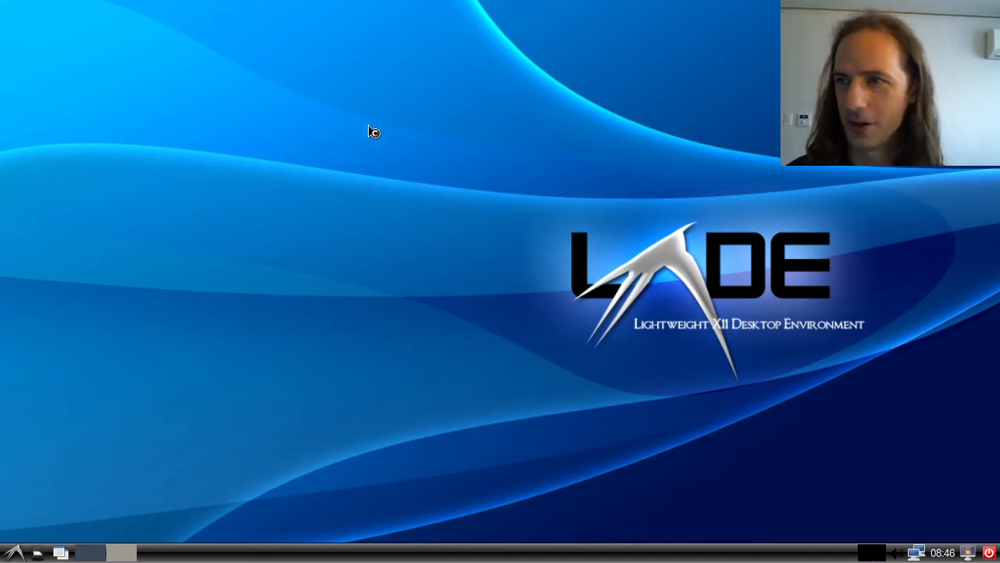
click(14, 555)
mouse_move(52, 490)
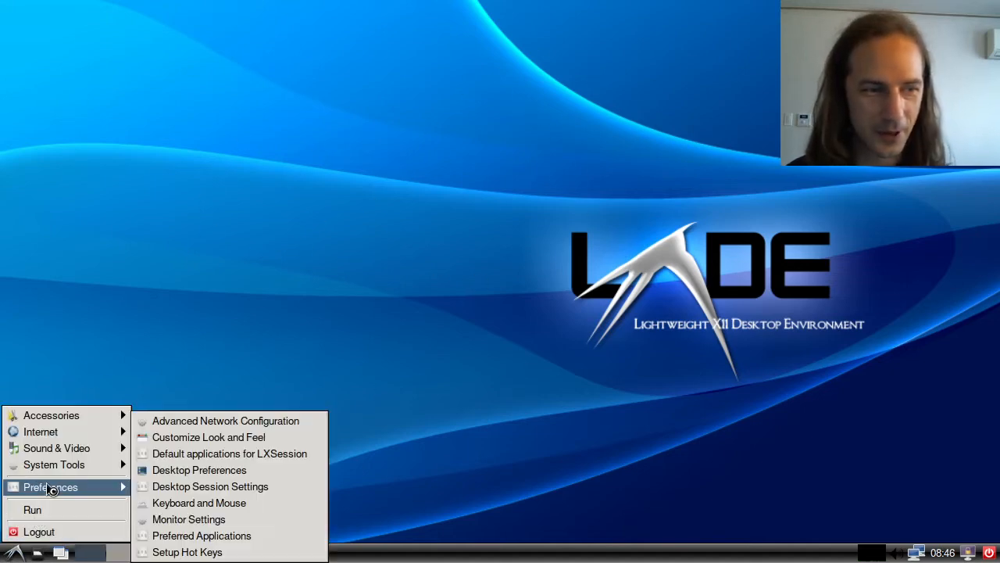
click(296, 435)
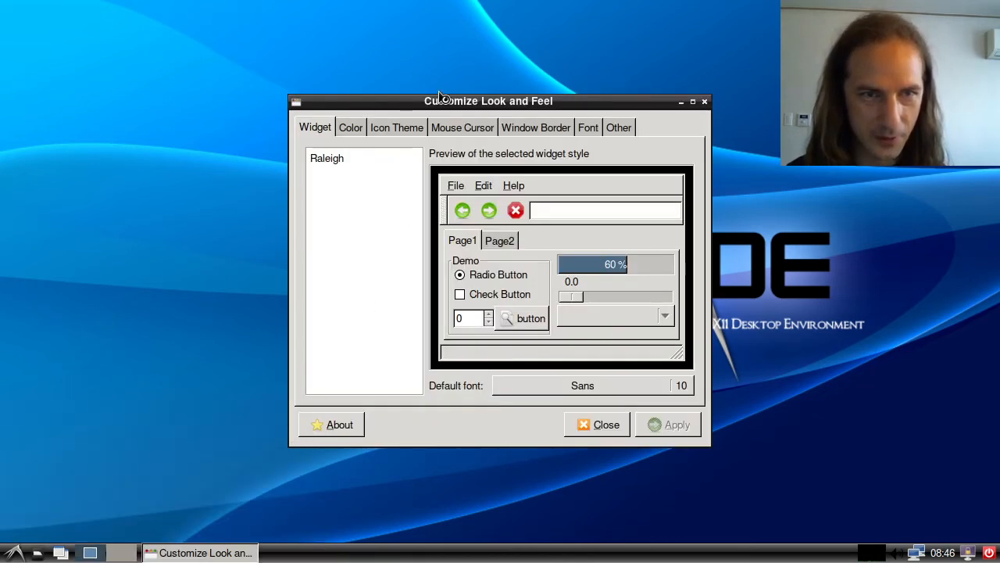
drag(445, 101, 383, 21)
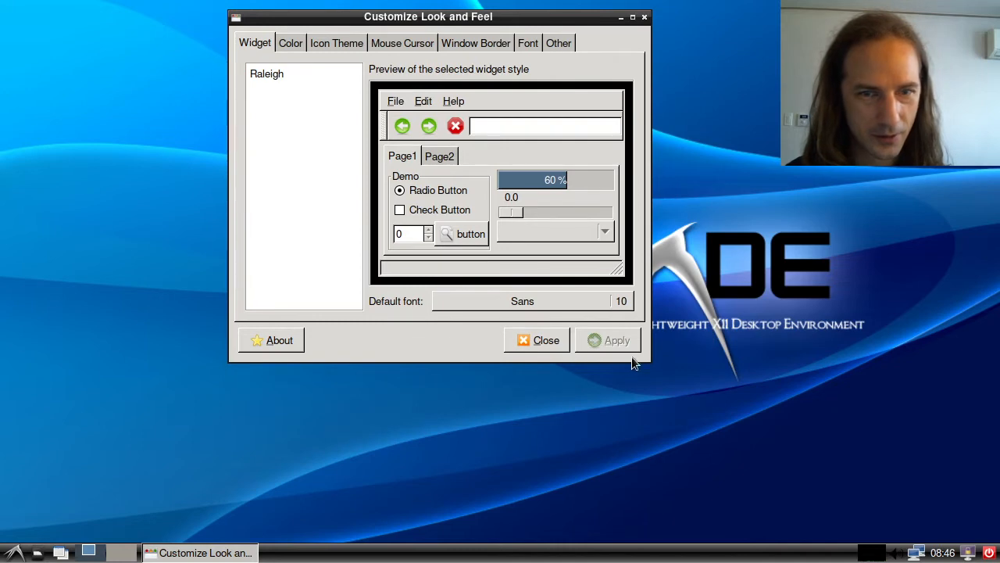
Step: Check the widget and color options, apply the Adwaita icon theme, and close the look and feel settings
click(283, 75)
click(293, 44)
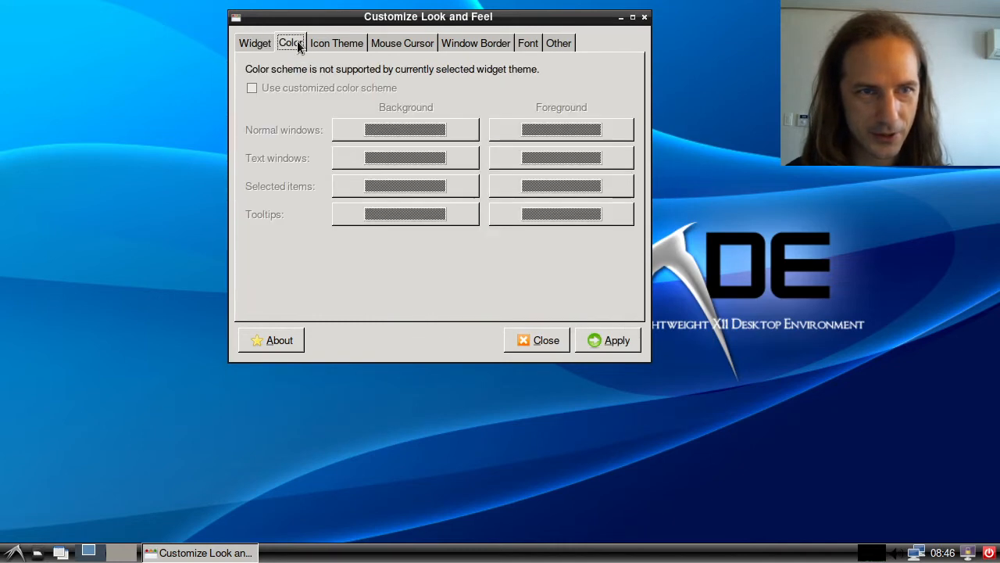
click(331, 44)
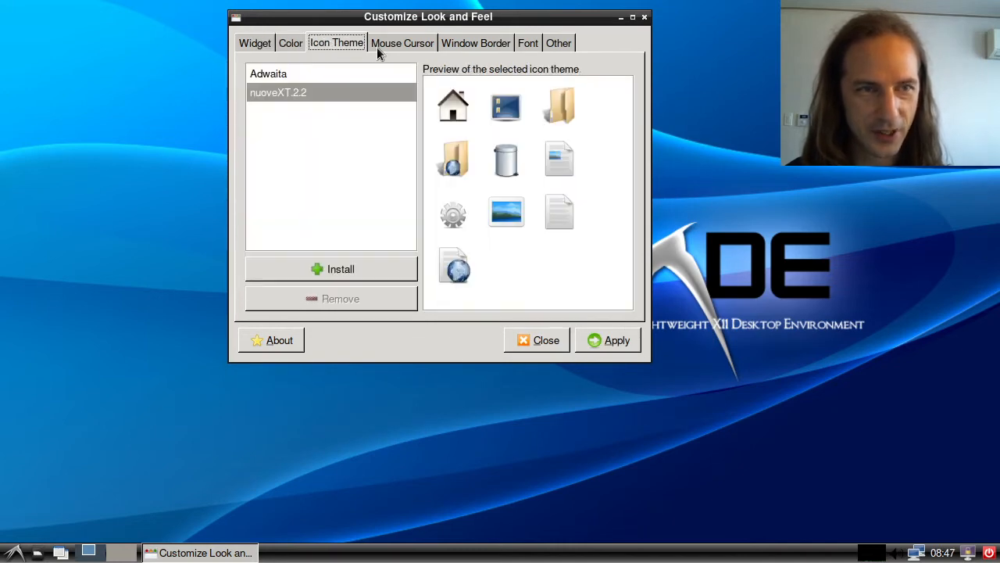
click(365, 73)
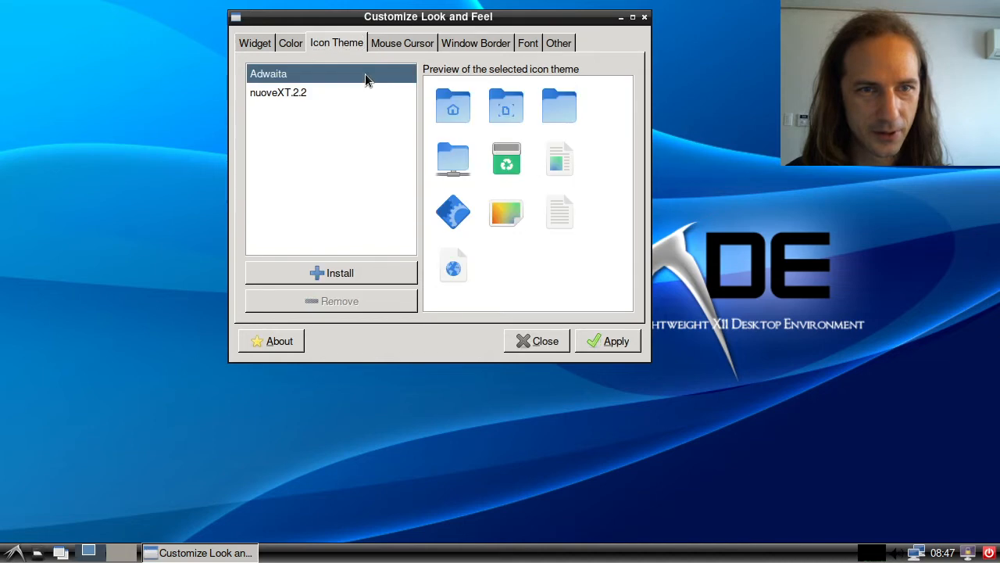
click(592, 341)
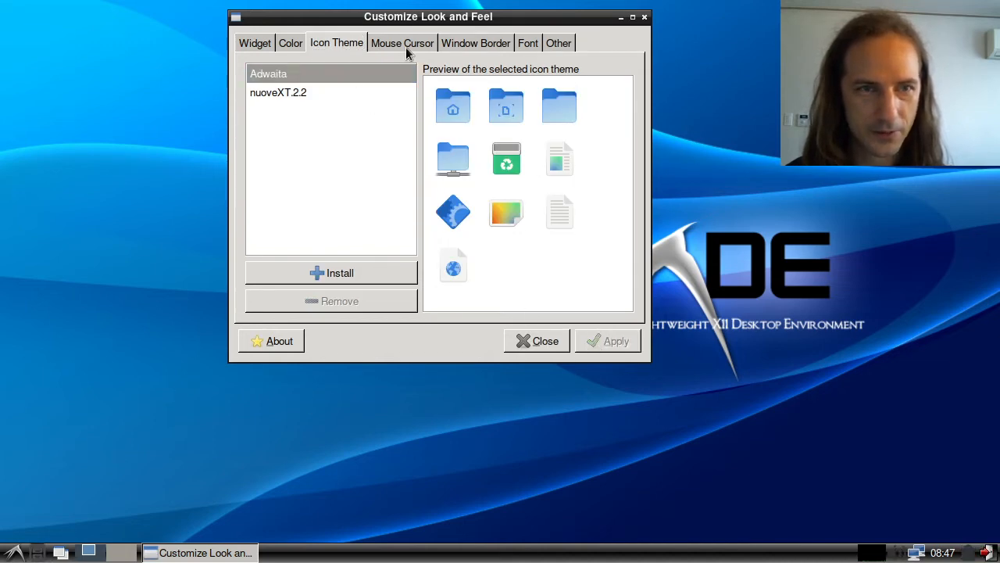
click(644, 16)
Step: In the panel settings, set the panel height to 36 pixels and the icon size to 36 pixels
right_click(213, 553)
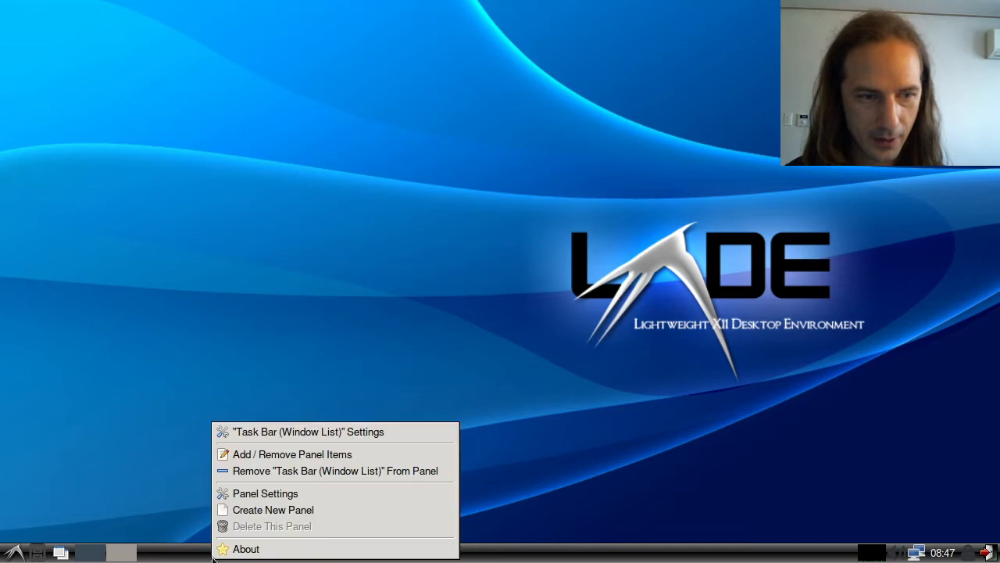
click(277, 493)
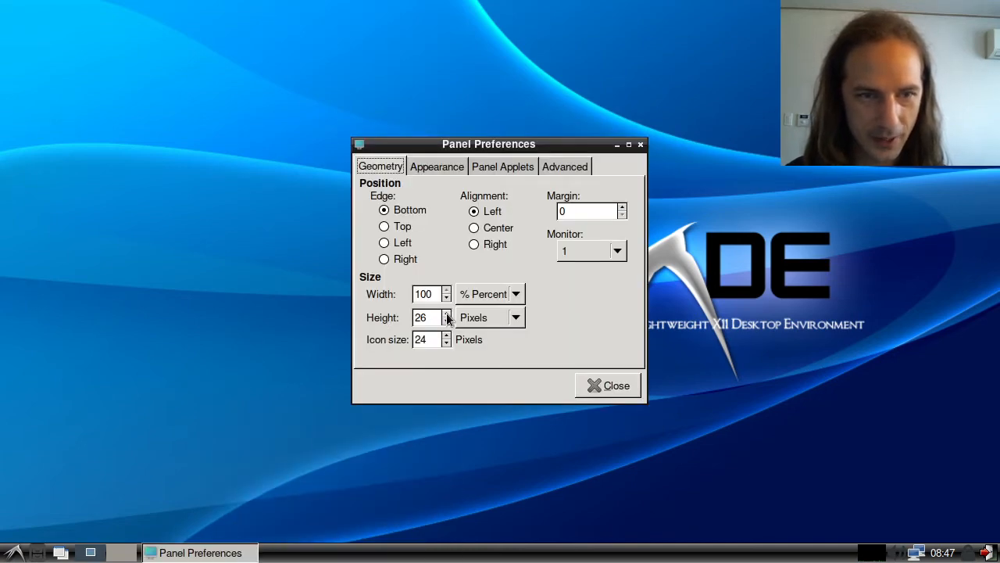
drag(428, 319, 407, 316)
text(3)
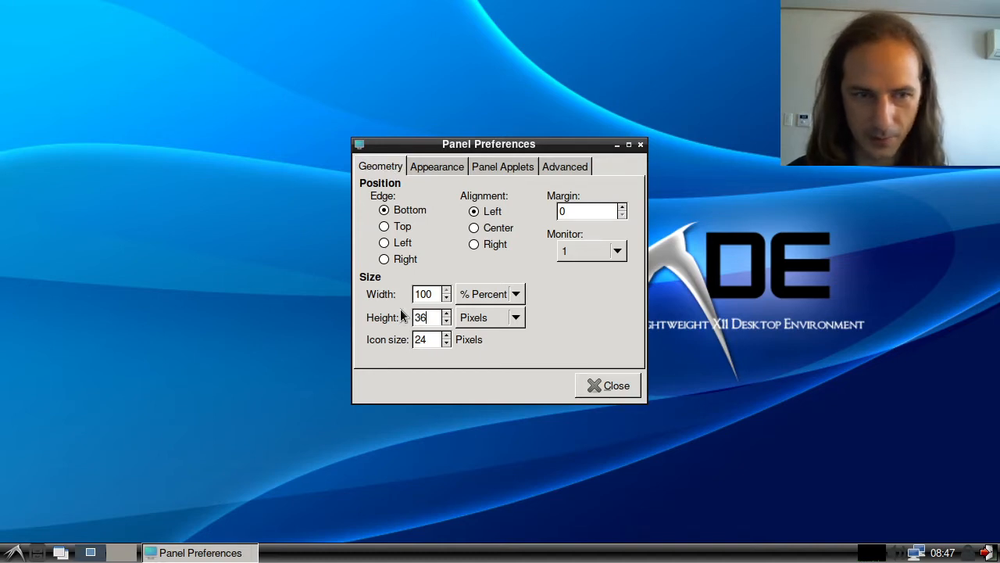
text(6)
key(Tab)
key(Tab)
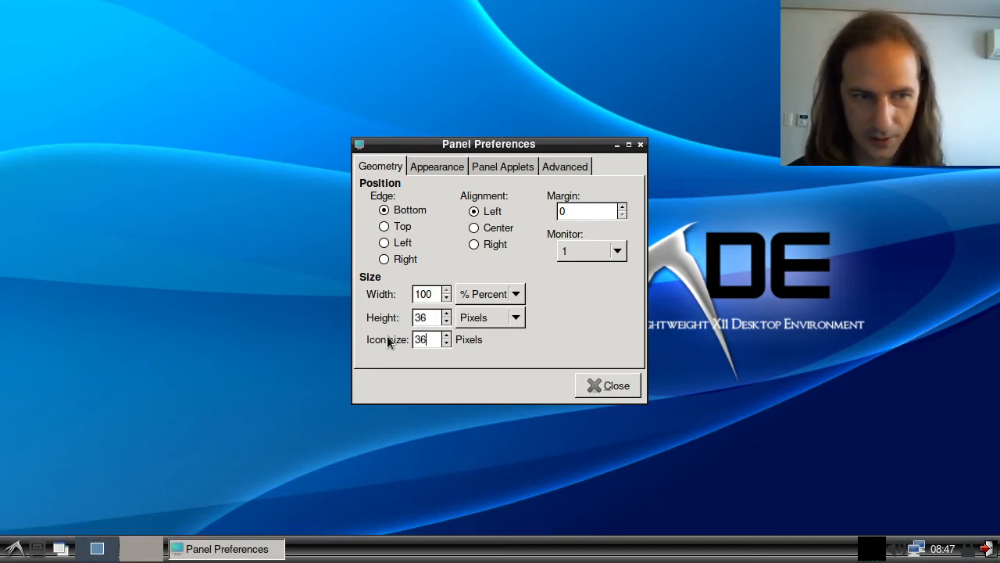
text(36)
click(424, 317)
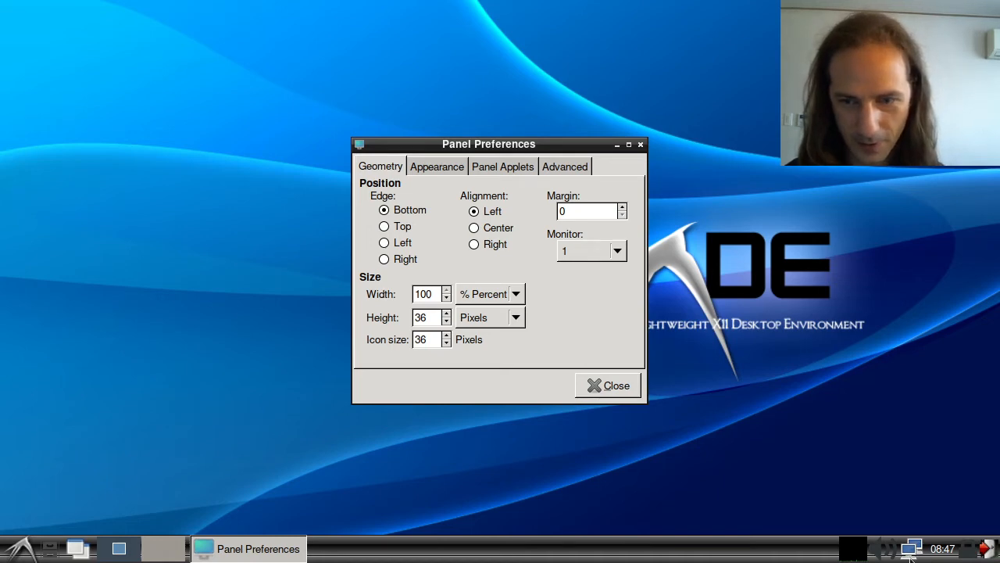
Step: Change the panel background from an image to the system theme
click(448, 171)
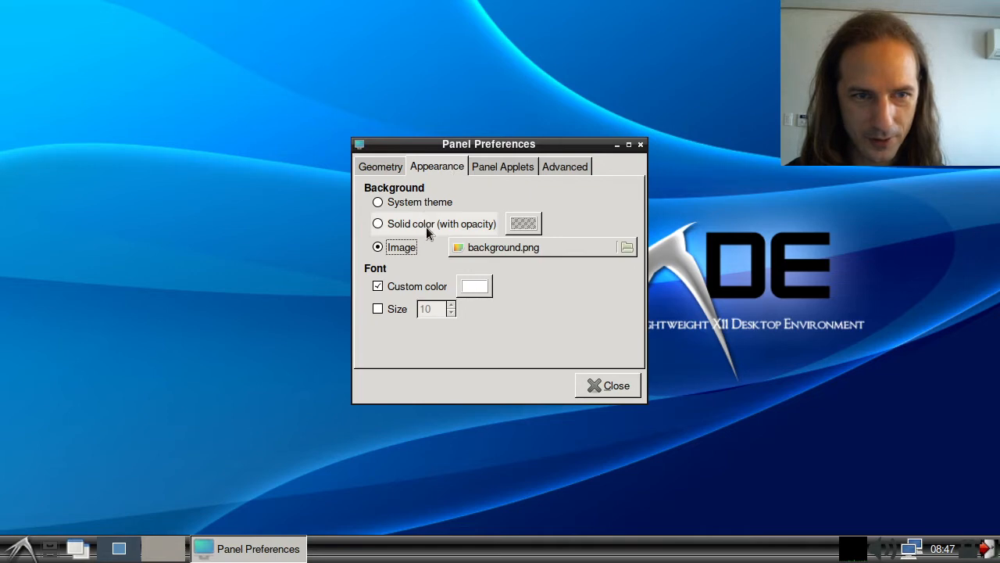
click(400, 205)
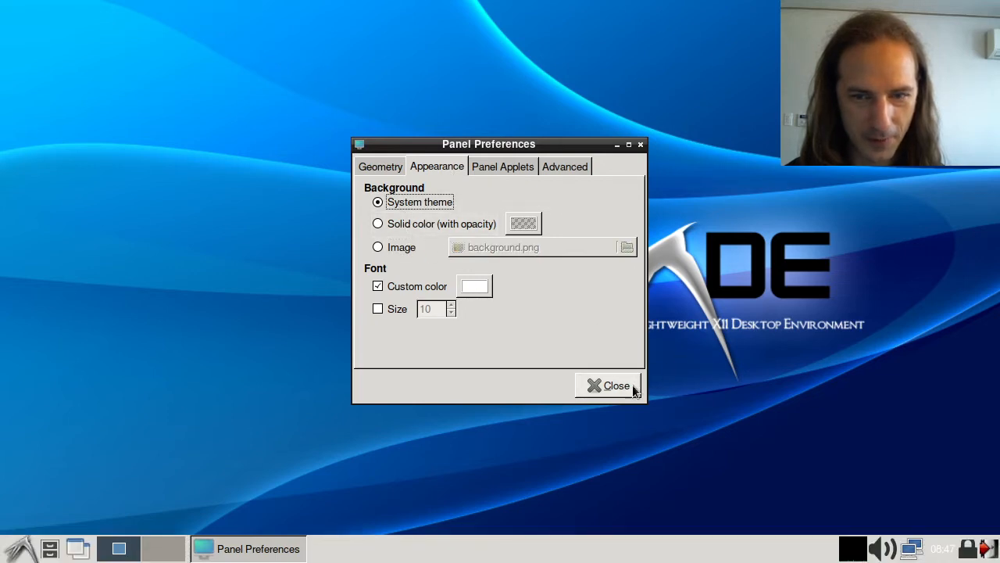
Step: Try a solid blue panel background with opacity 255, and return the background to the system theme
click(412, 225)
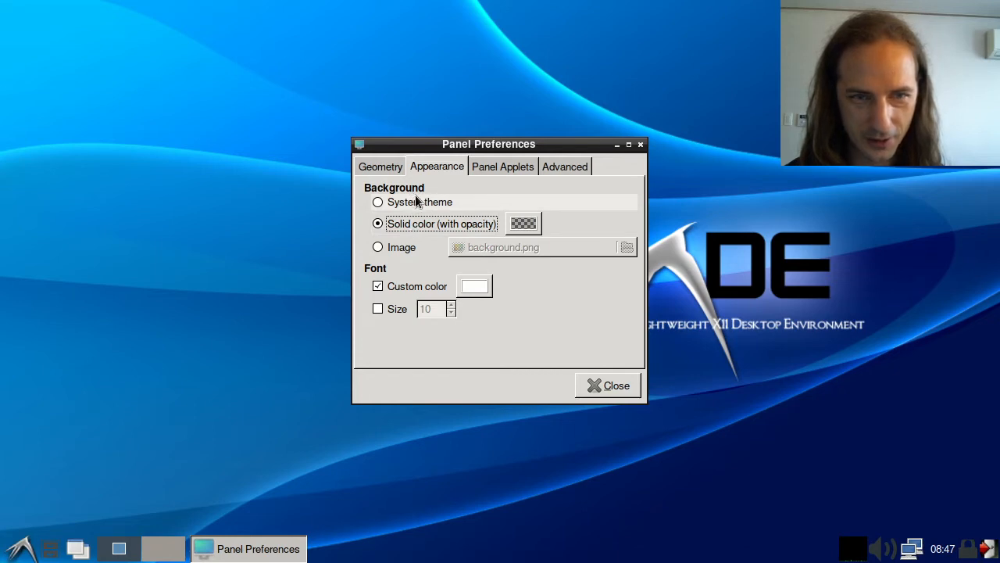
click(525, 224)
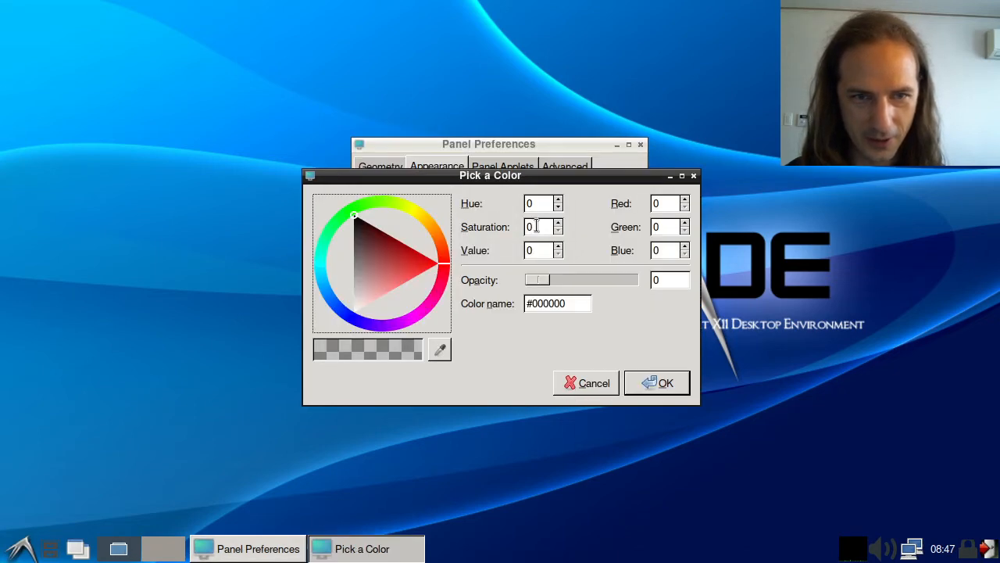
drag(538, 279, 656, 287)
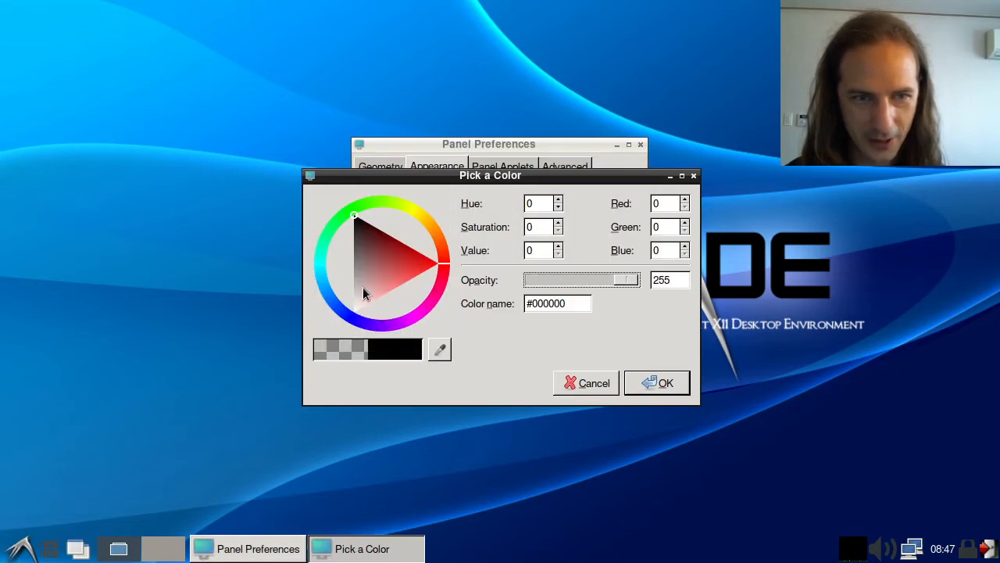
click(369, 305)
drag(364, 321, 358, 320)
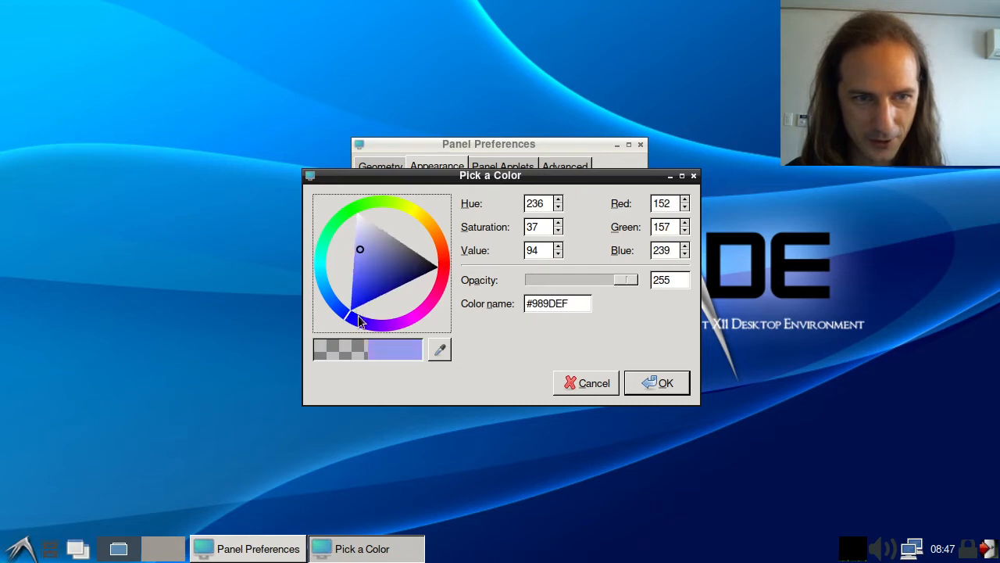
drag(369, 270, 374, 287)
click(656, 383)
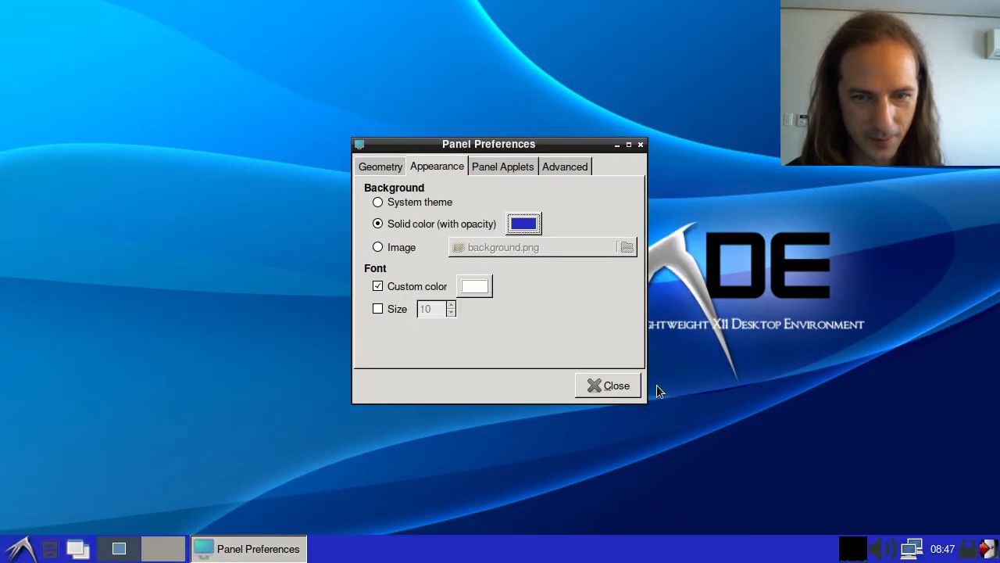
click(424, 202)
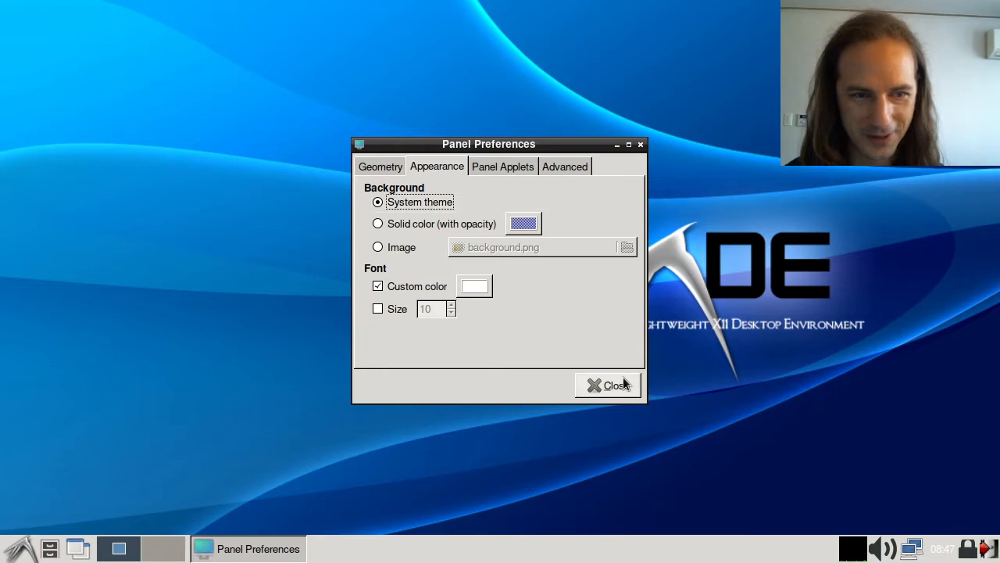
Step: Look through the panel's currently loaded applets, including the CPU Usage Monitor
click(488, 168)
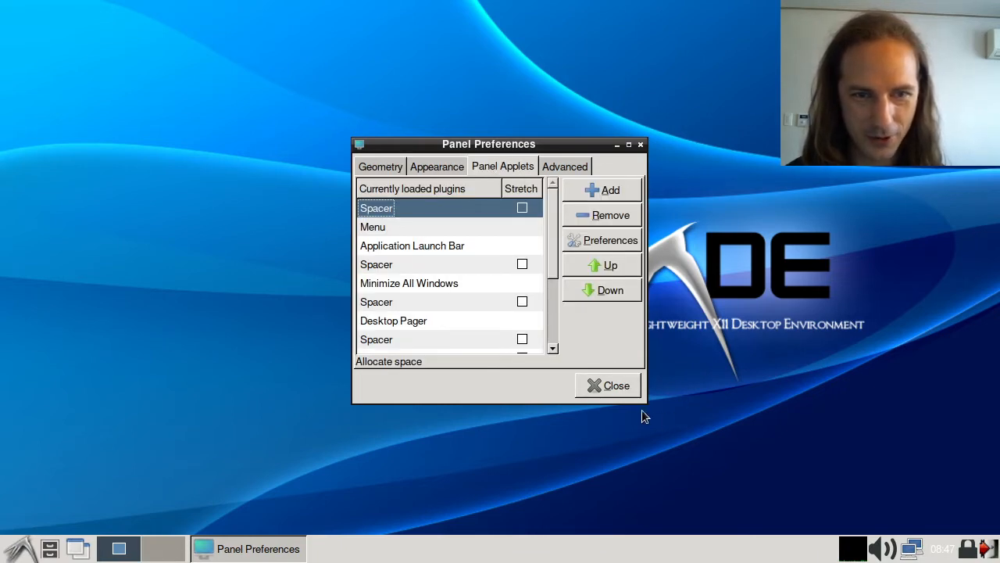
scroll(464, 287, down, 3)
click(429, 269)
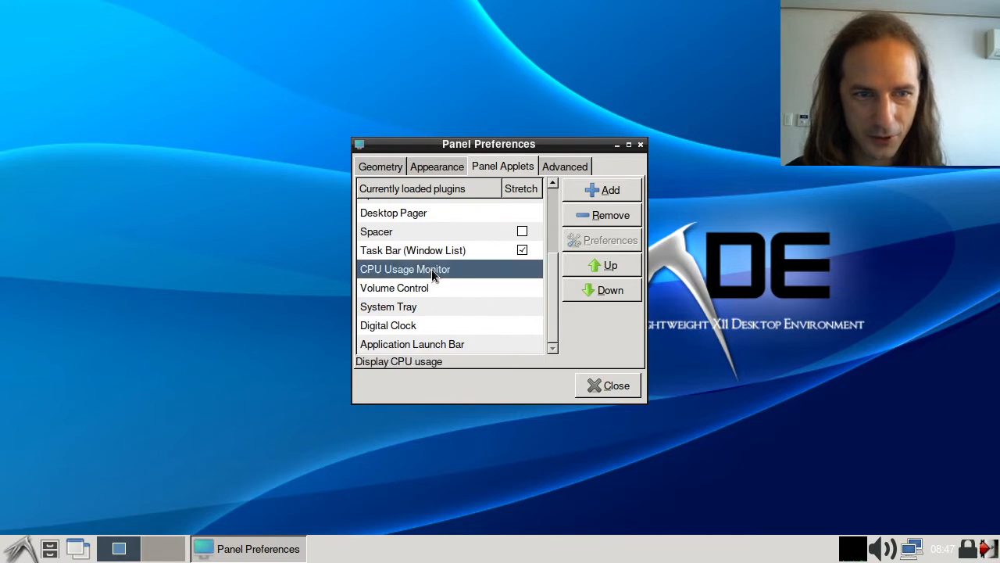
scroll(464, 329, up, 3)
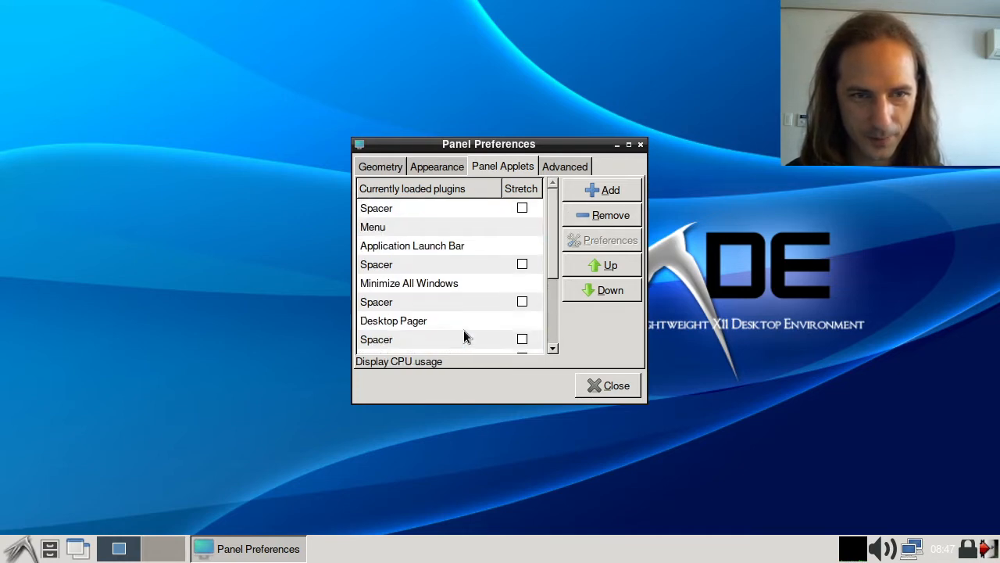
Step: Try the Stretch option on the first three Spacer applets and switch it off again for each
click(522, 209)
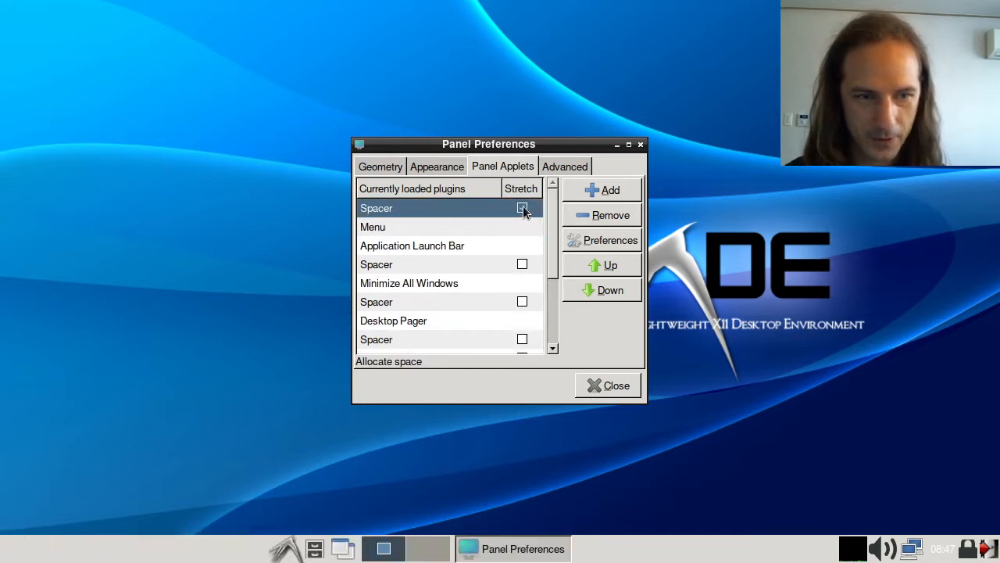
click(522, 209)
click(522, 265)
click(527, 268)
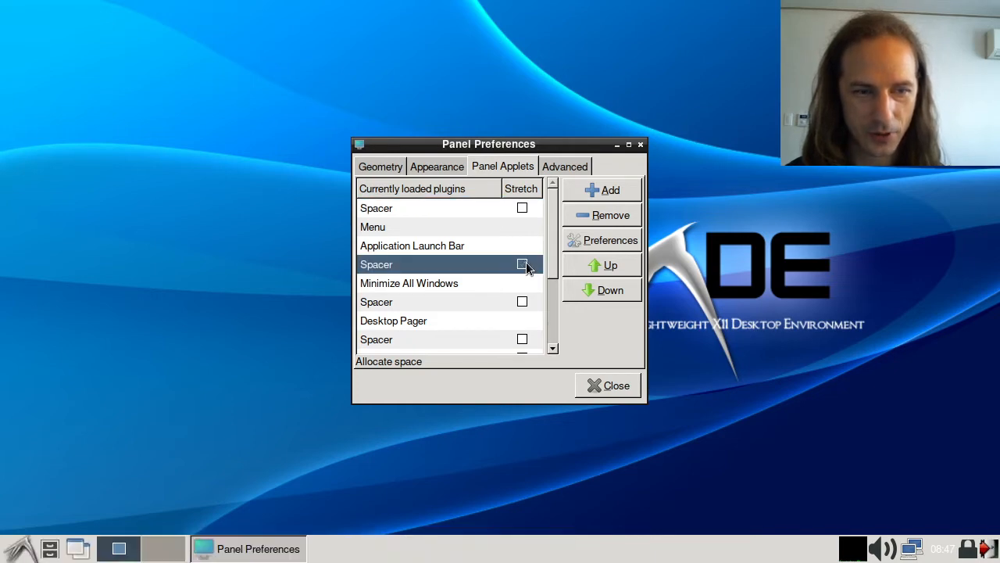
click(522, 302)
click(522, 265)
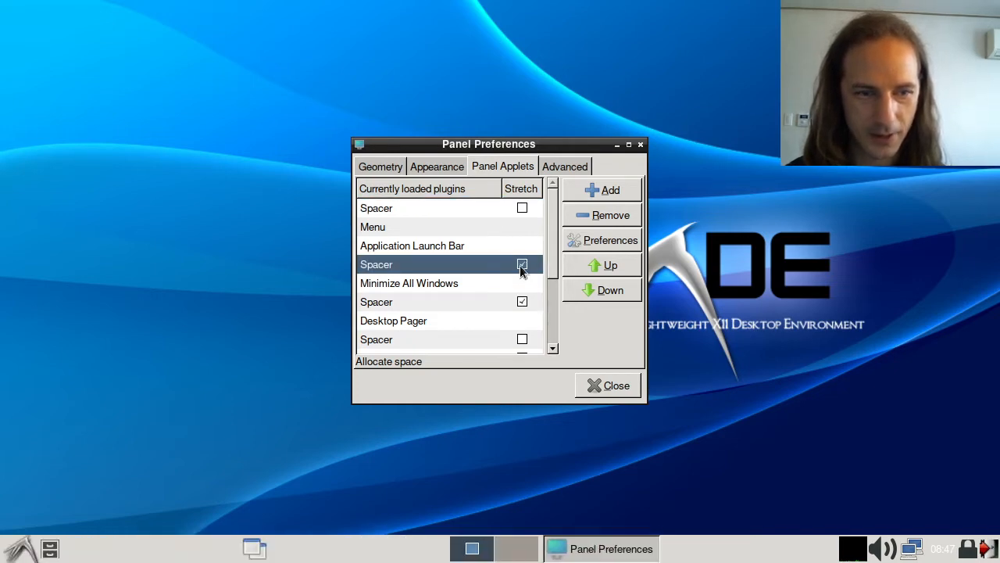
click(522, 208)
click(522, 209)
click(522, 265)
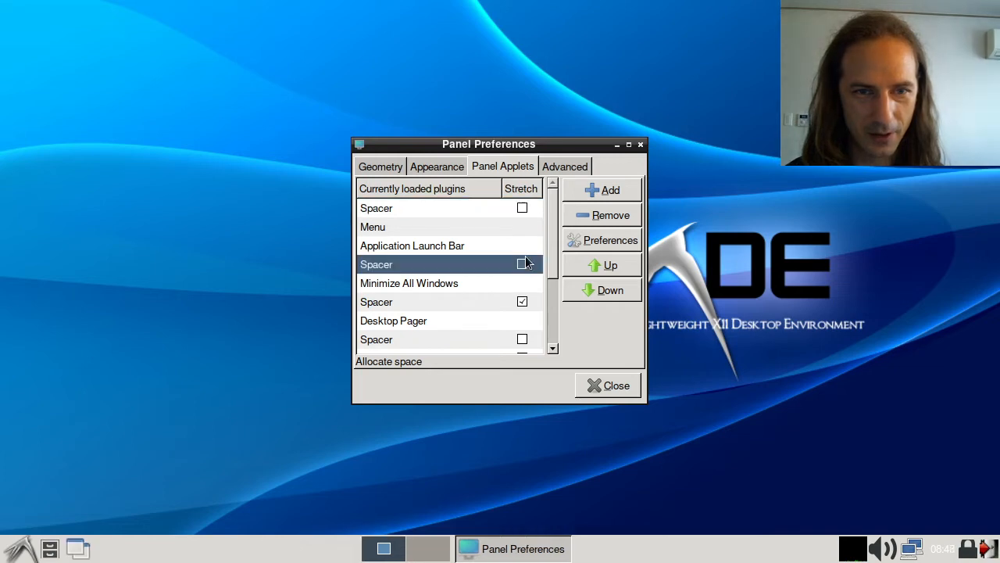
click(522, 302)
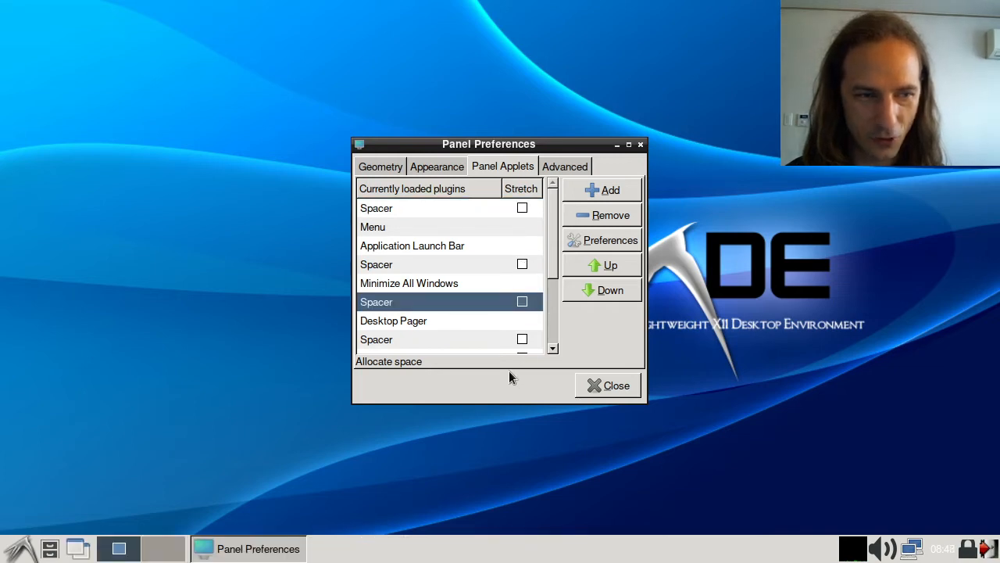
Step: Add the Application Launch and Task Bar applet to the panel's loaded applets
scroll(508, 316, down, 4)
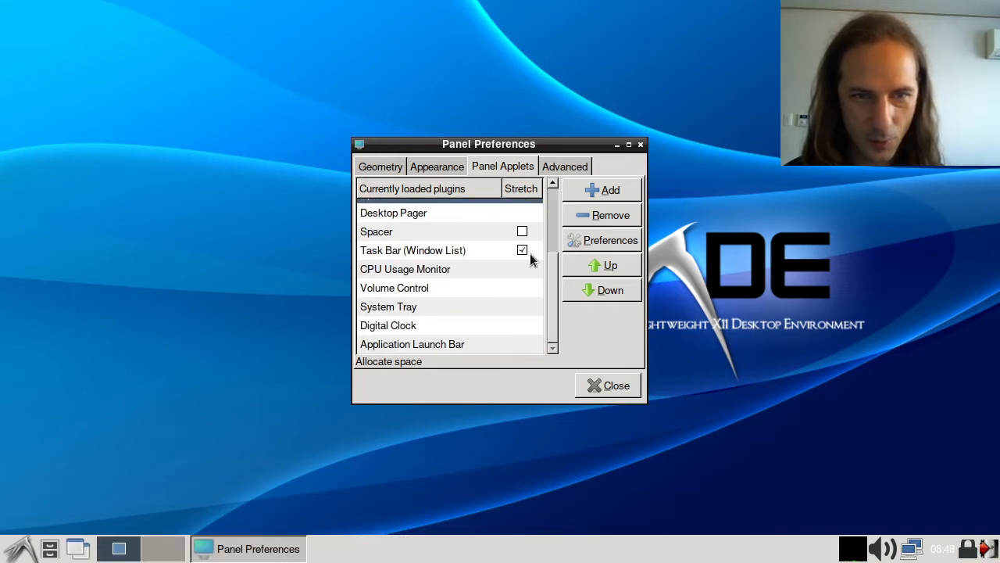
click(601, 191)
scroll(516, 279, down, 4)
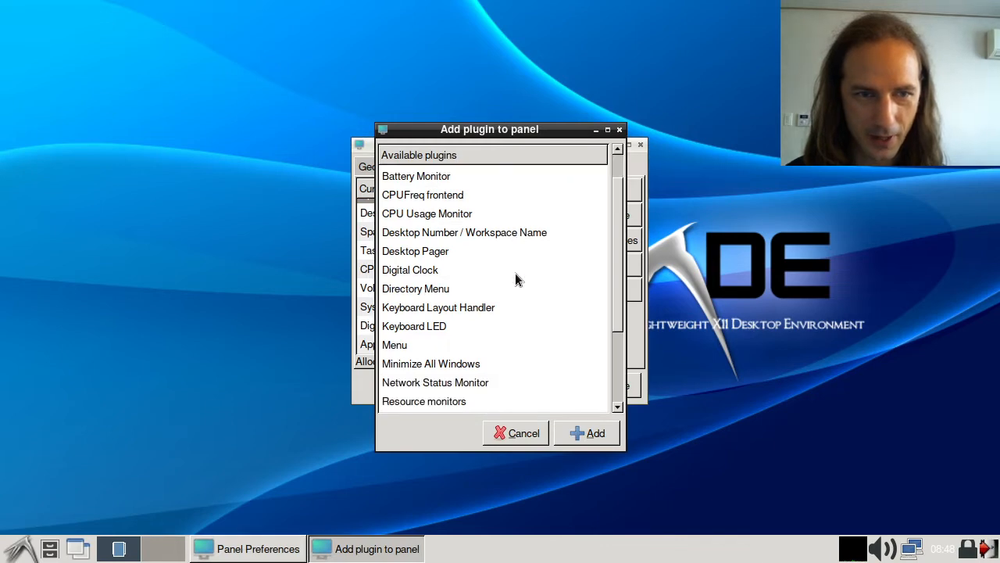
scroll(511, 299, up, 4)
click(464, 193)
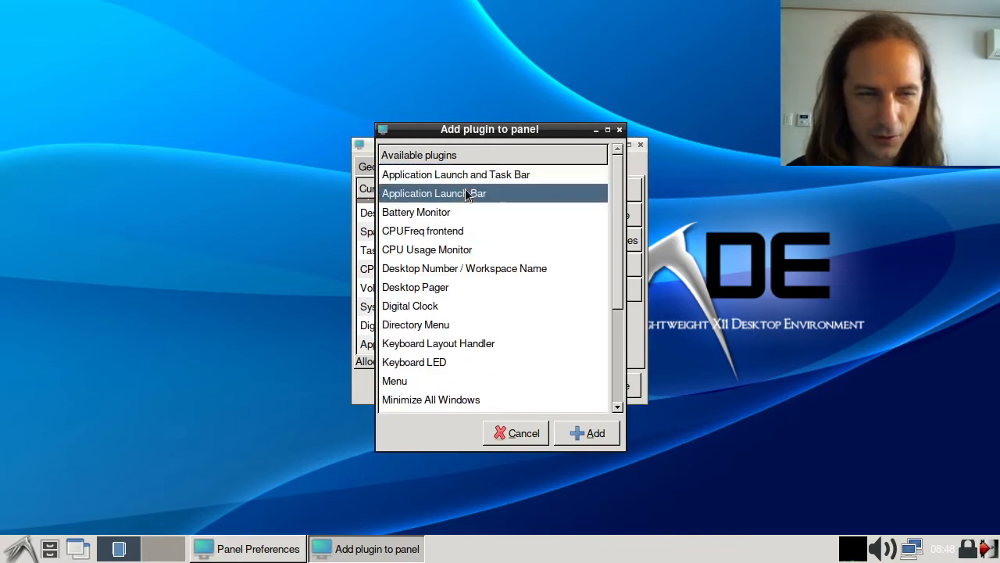
drag(619, 125, 618, 111)
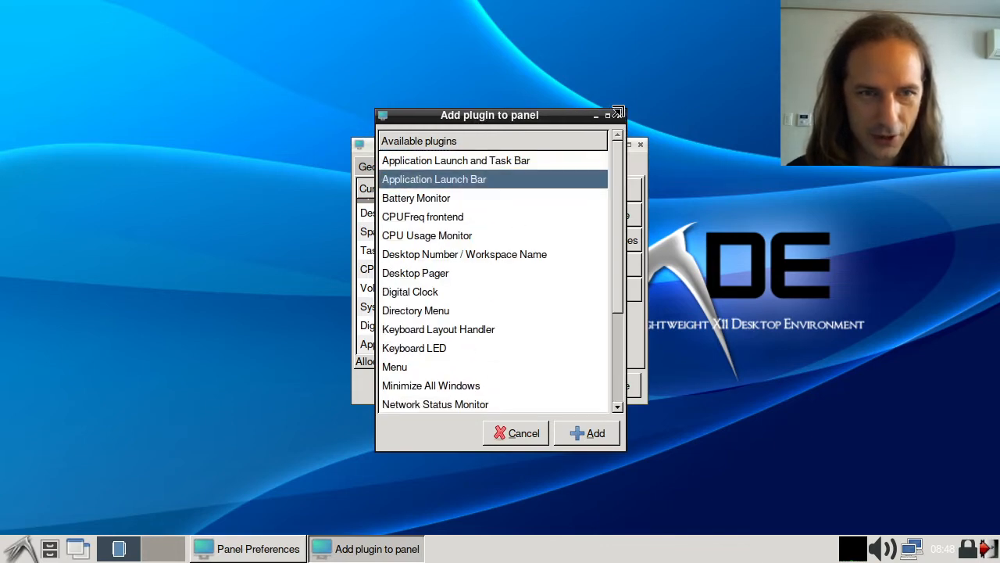
click(520, 160)
drag(514, 117, 821, 83)
scroll(430, 332, up, 3)
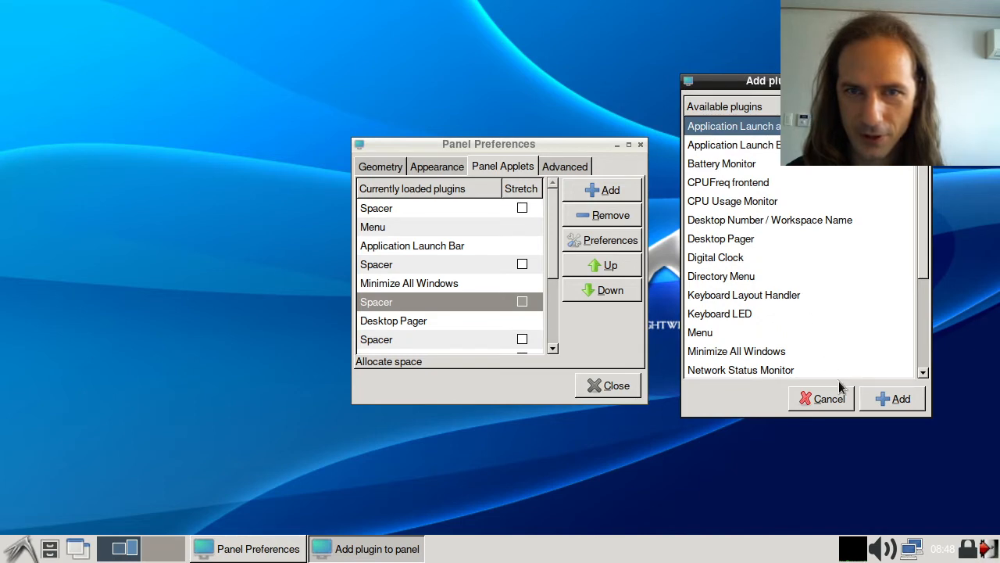
click(889, 399)
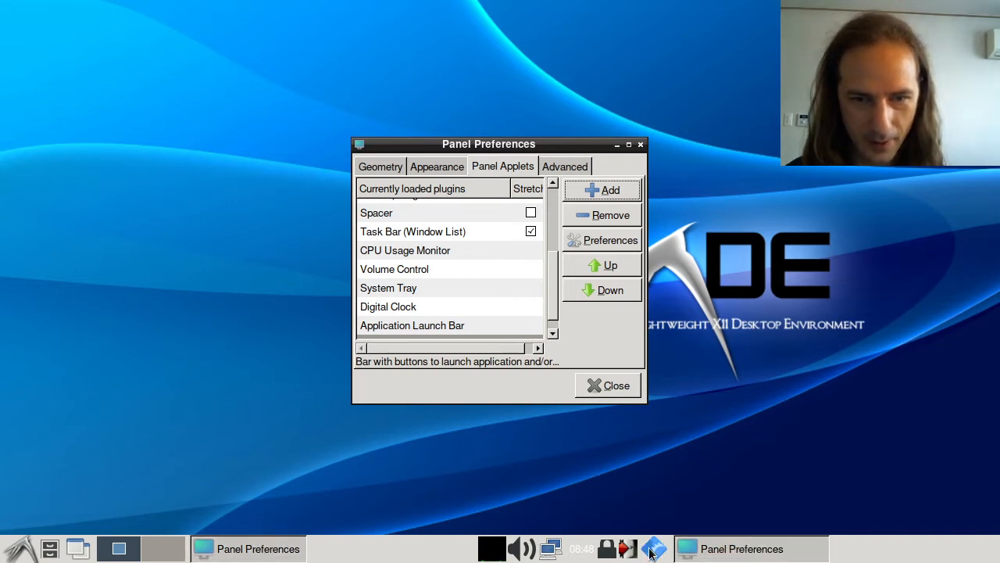
Step: Move the Application Launch and Task Bar applet to directly after the Menu applet, and close the panel preferences
scroll(428, 300, down, 1)
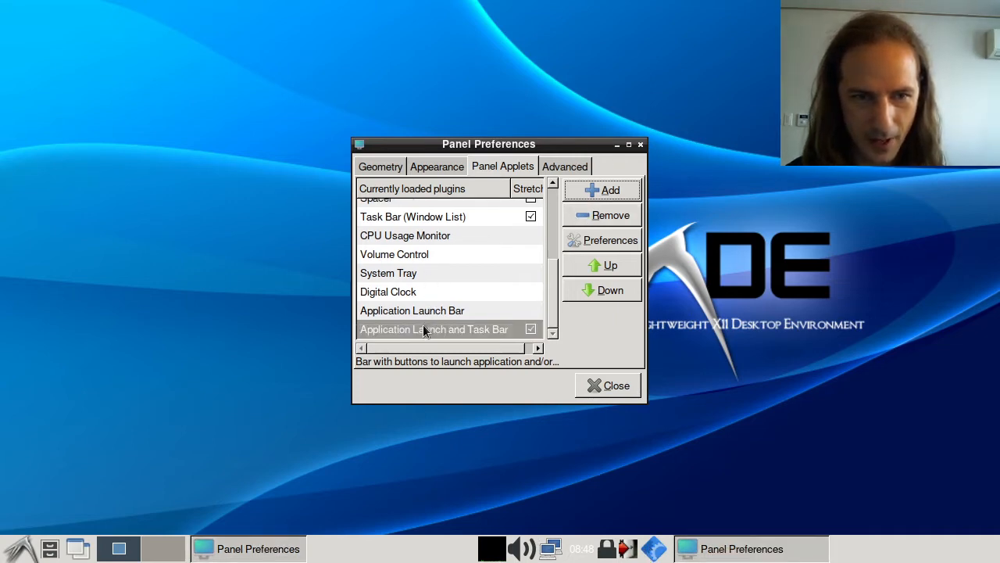
click(422, 329)
click(613, 268)
click(612, 268)
click(612, 268)
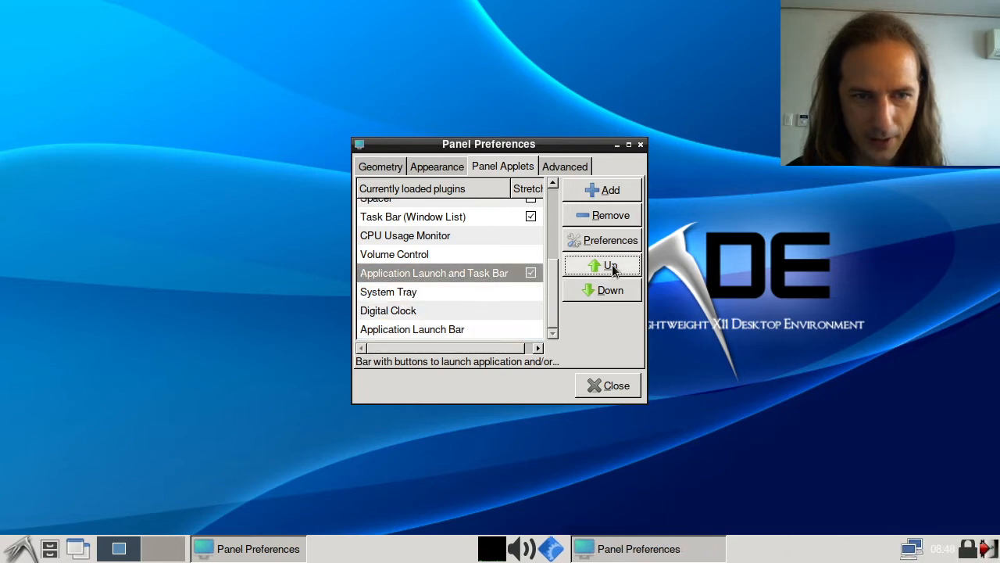
click(612, 268)
click(613, 268)
click(613, 268)
click(613, 268)
click(612, 268)
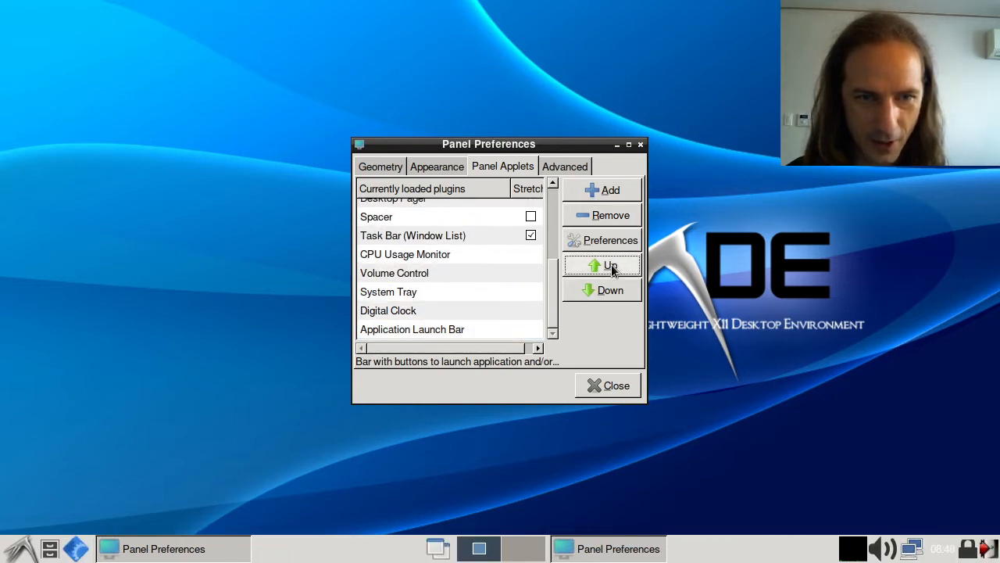
scroll(402, 283, up, 5)
click(593, 268)
click(593, 268)
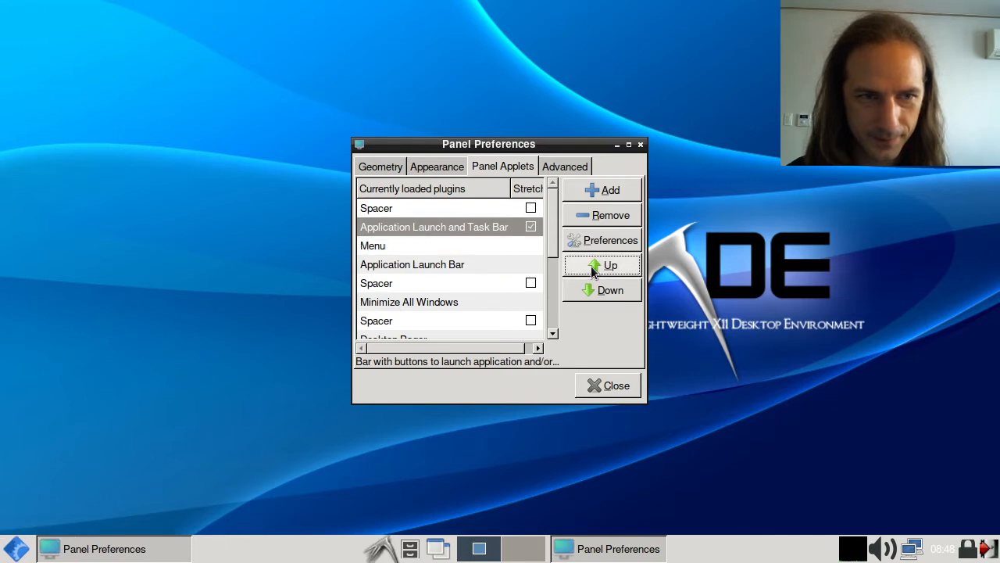
click(593, 268)
click(599, 290)
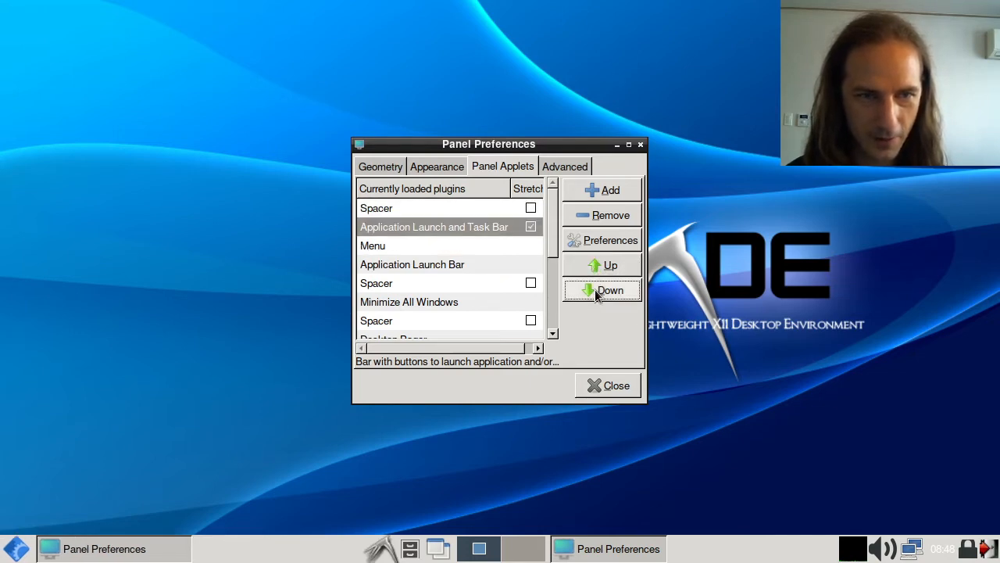
click(598, 291)
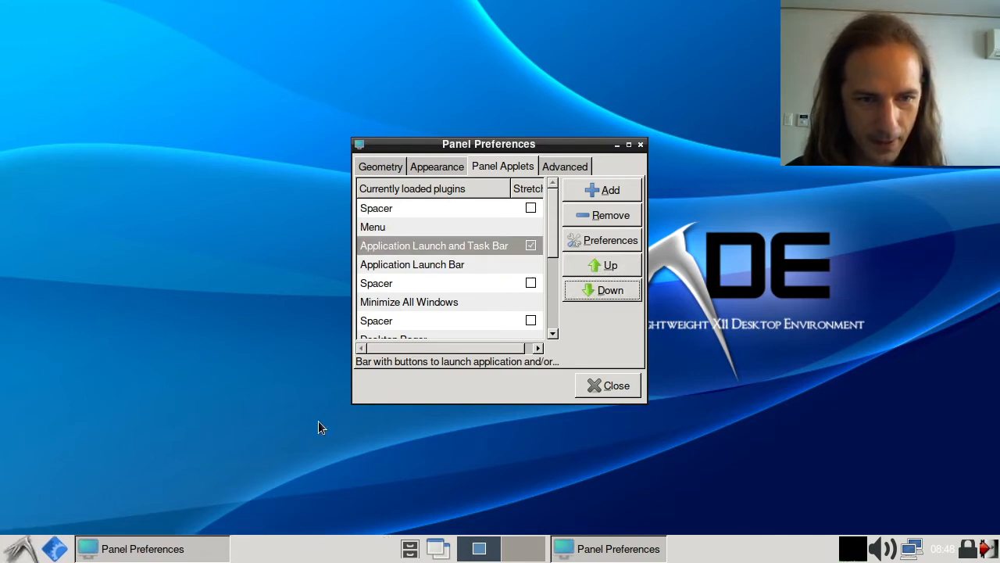
click(640, 146)
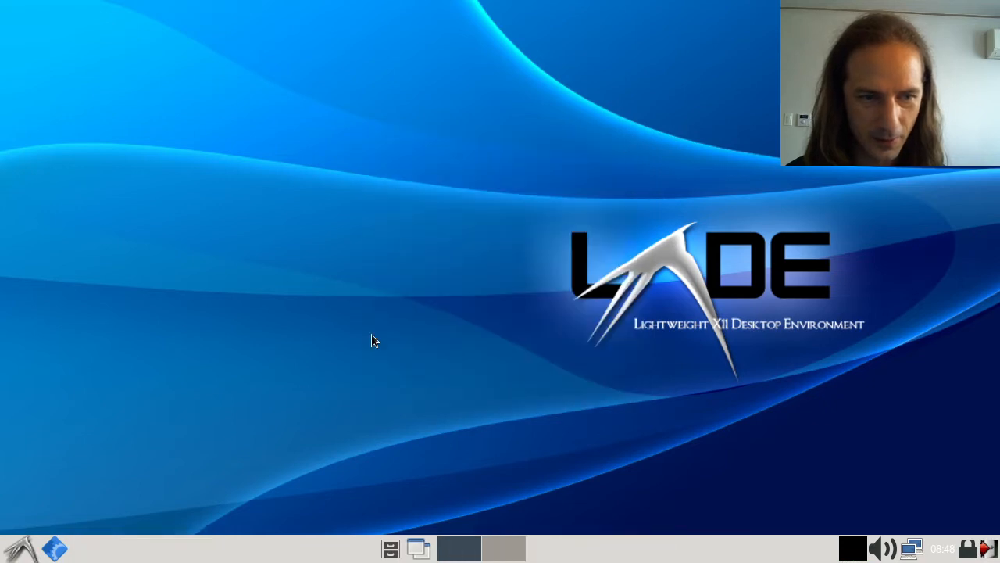
Step: Open the new Application Launch and Task Bar applet's settings, view its Launchbar and Taskbar options, and close them
click(57, 550)
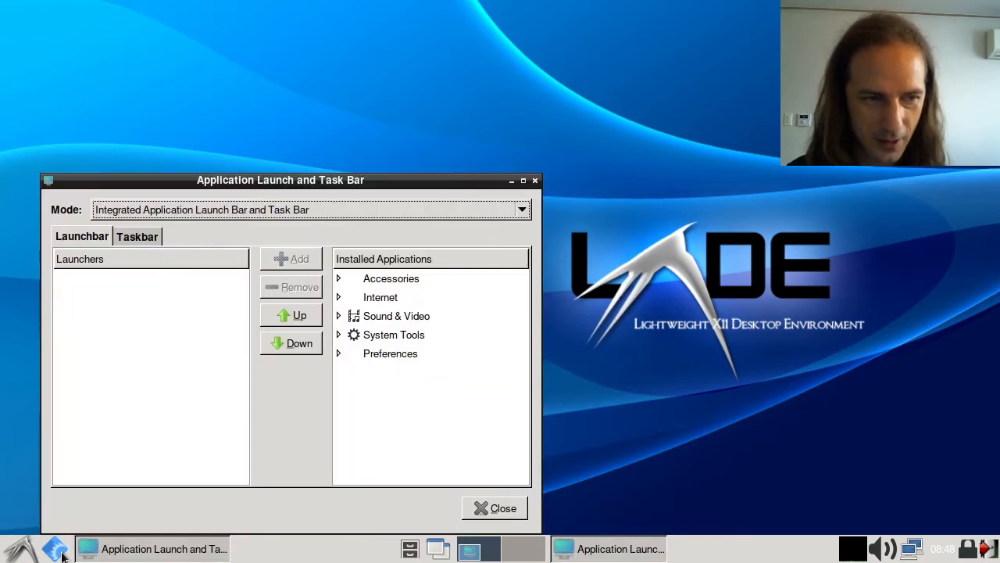
click(122, 550)
click(122, 550)
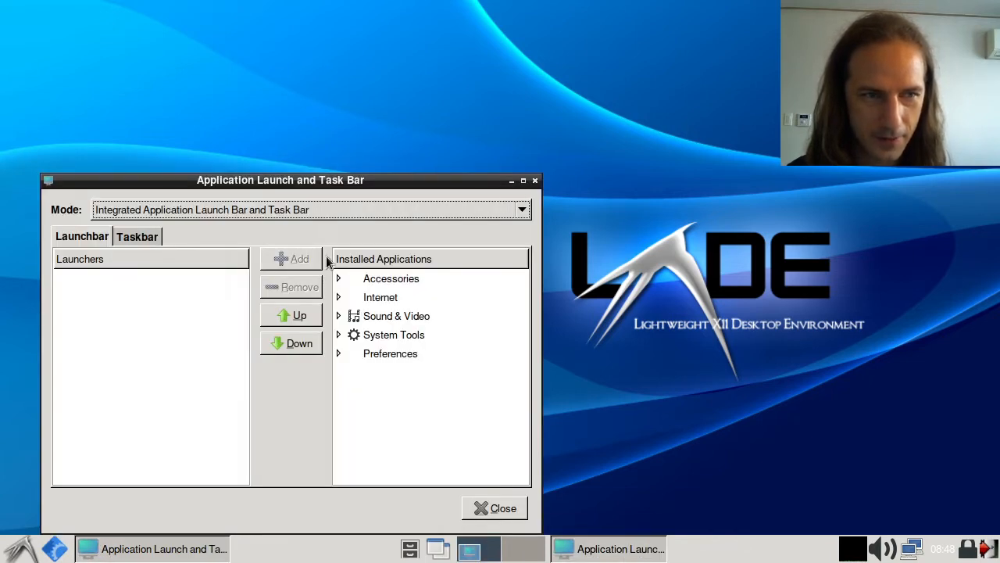
click(130, 239)
click(85, 236)
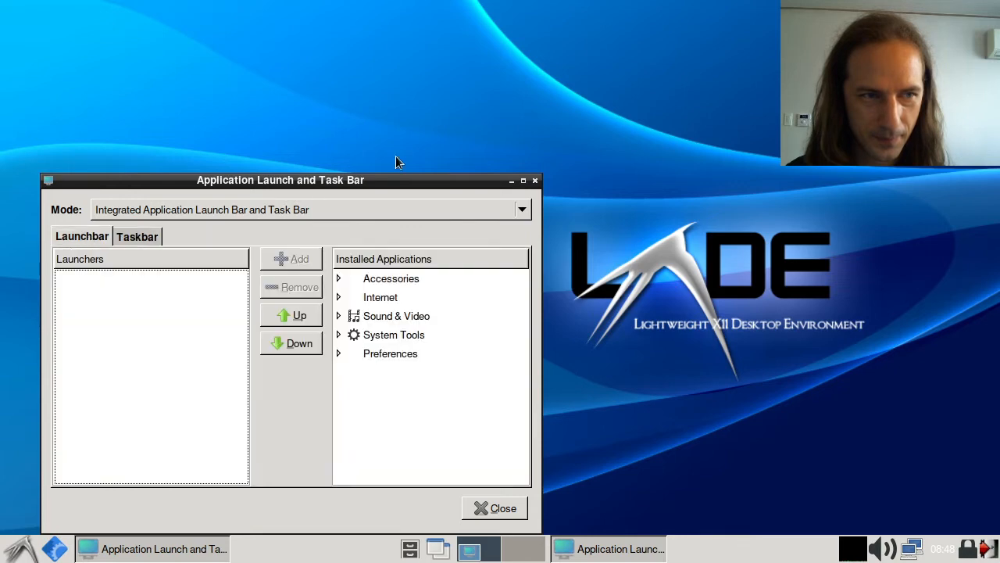
click(536, 181)
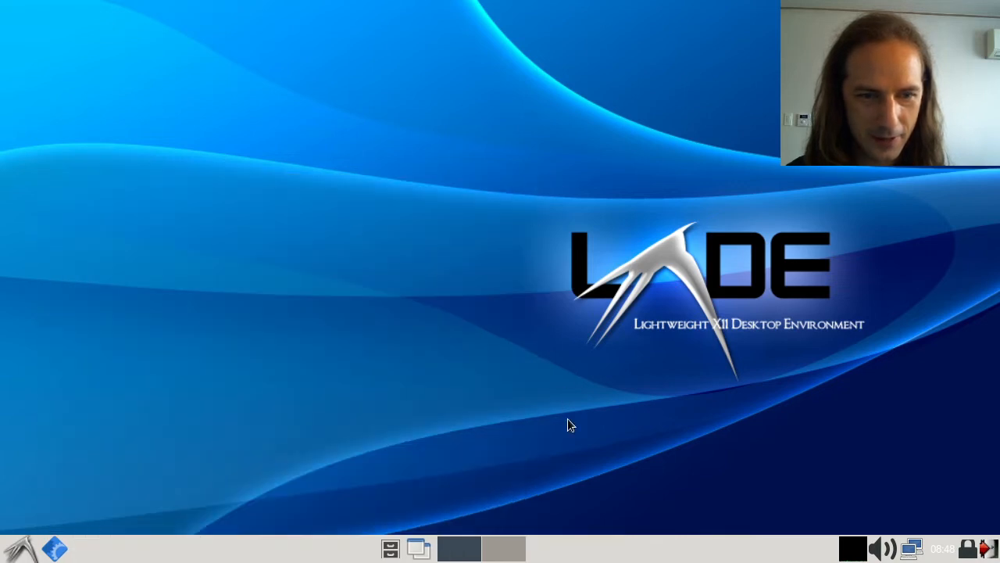
Step: Remove the Application Launch and Task Bar applet from the panel
right_click(601, 559)
right_click(61, 550)
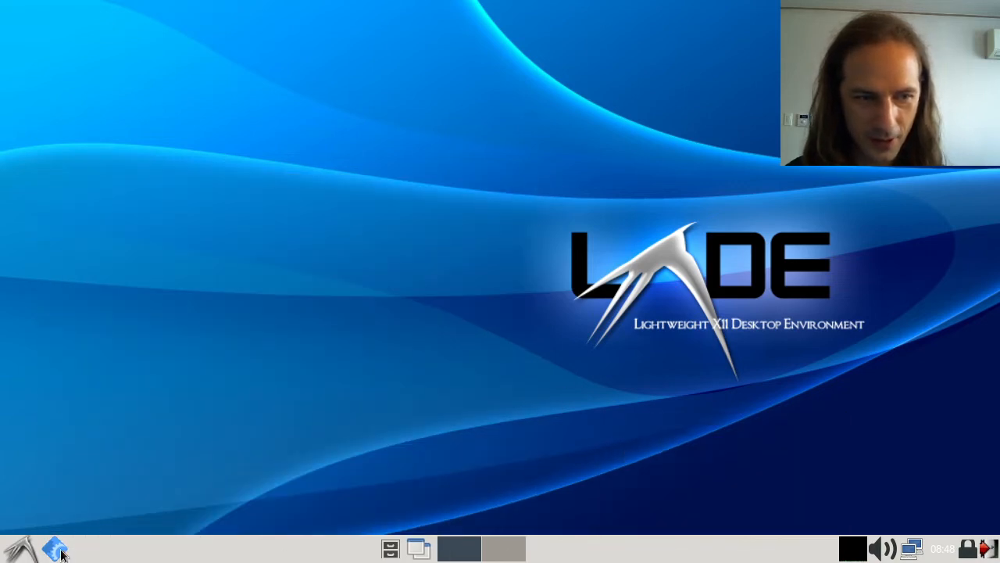
right_click(61, 551)
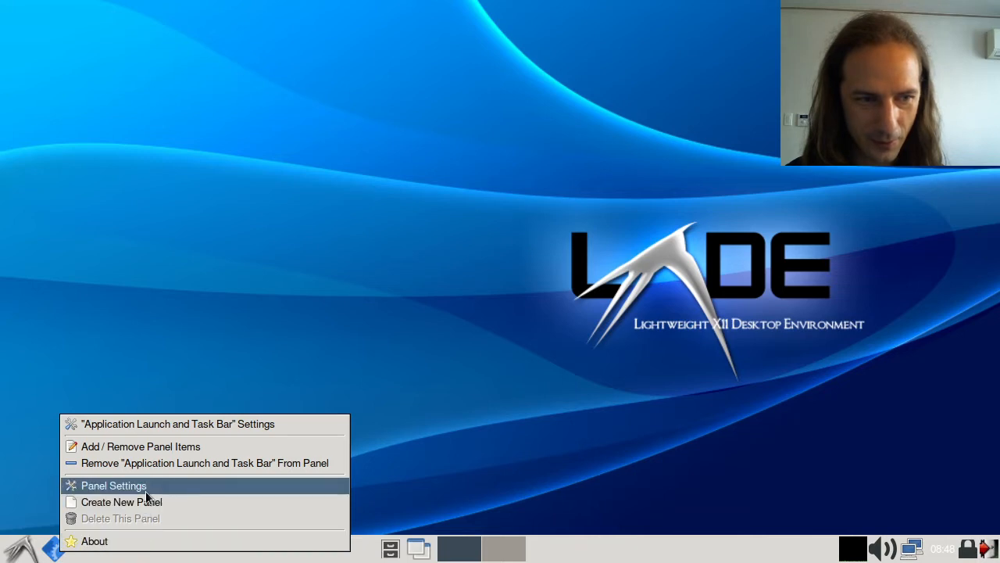
click(263, 463)
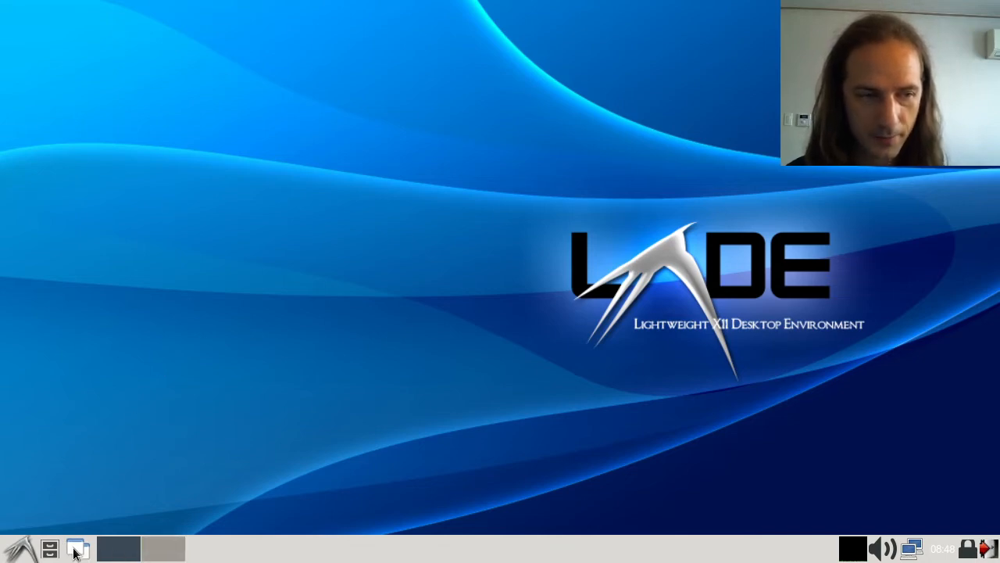
Step: Open the home folder in the file manager, switch to desktop 2 and return to desktop 1
click(49, 548)
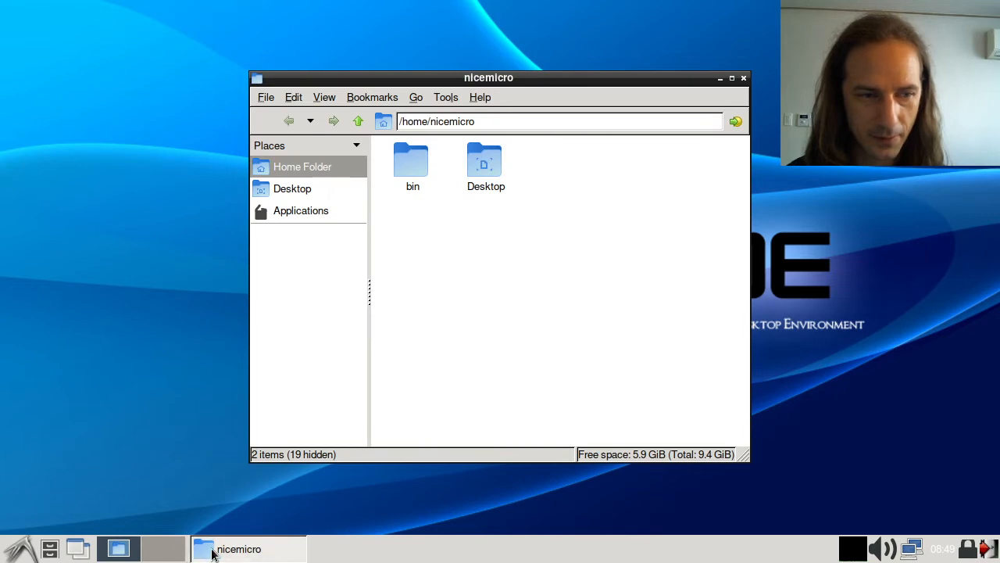
click(206, 552)
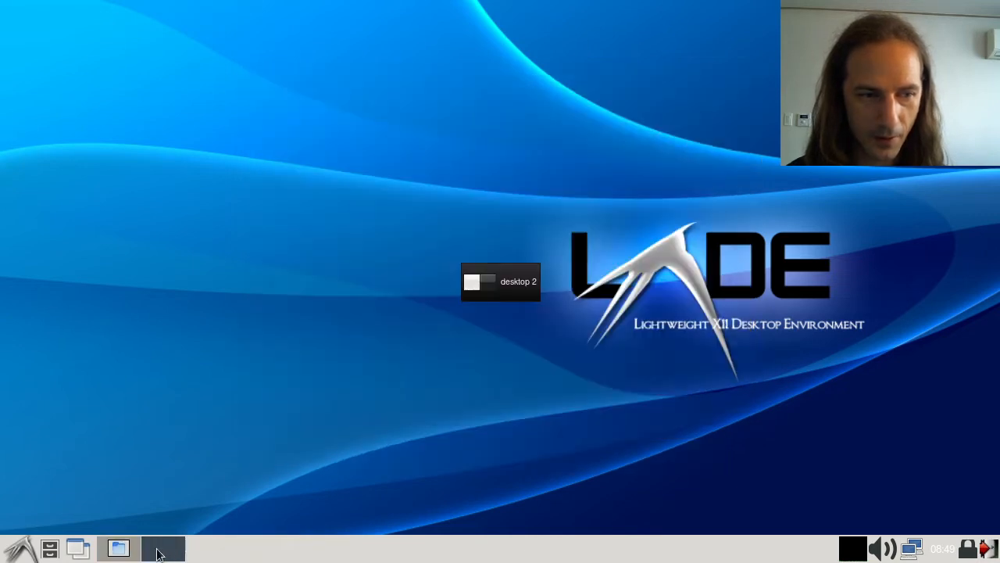
click(205, 553)
Step: Send the file manager window to desktop 2 and switch to that desktop
right_click(476, 79)
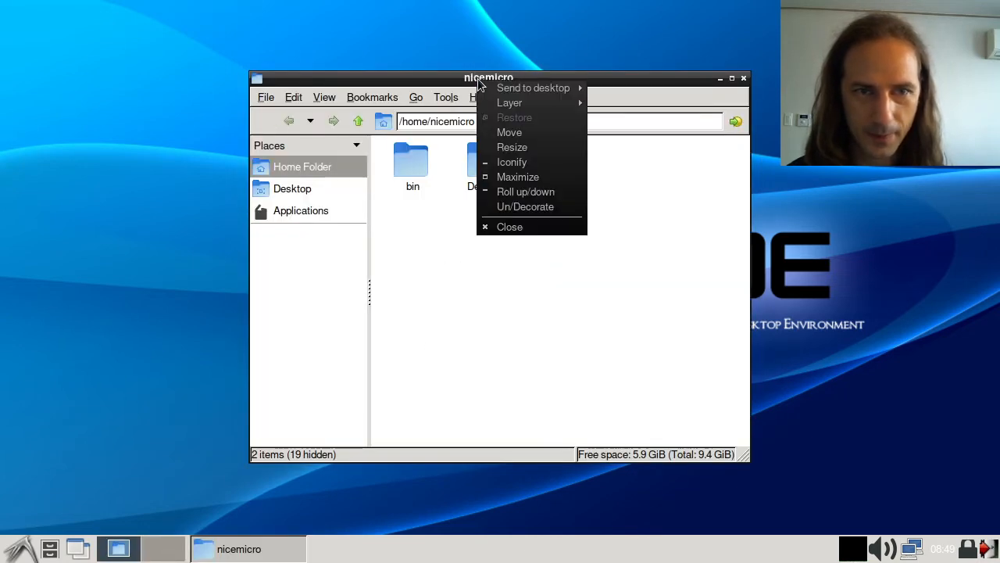
mouse_move(534, 87)
click(632, 101)
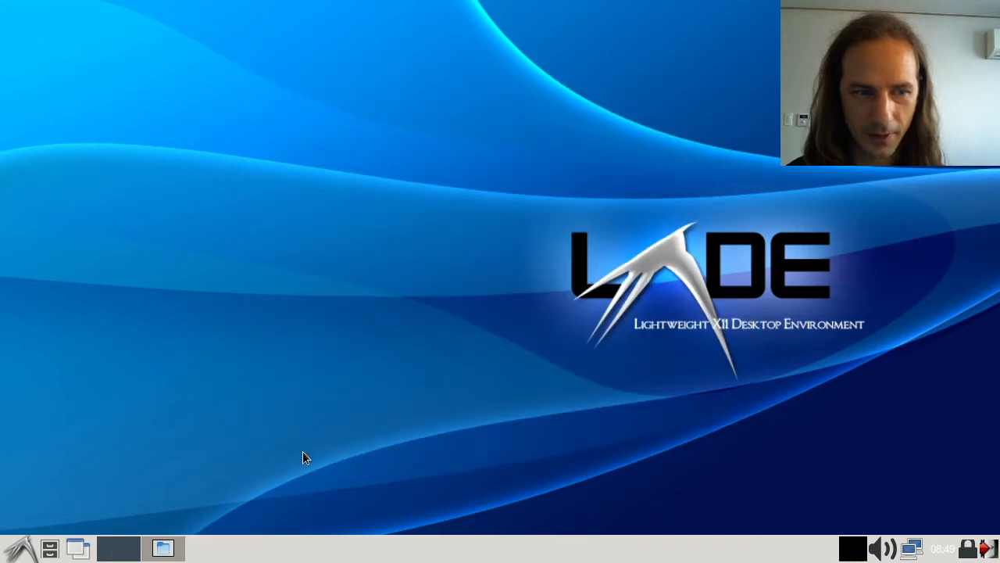
click(163, 547)
Step: Return to desktop 1, bring the file manager window back there through the Desktop Pager, and close it
right_click(108, 553)
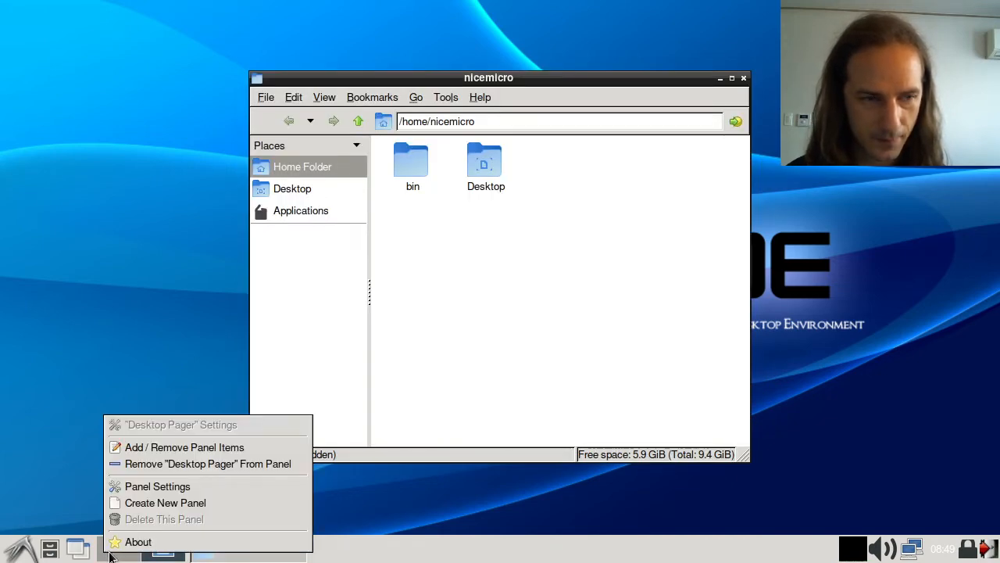
key(Escape)
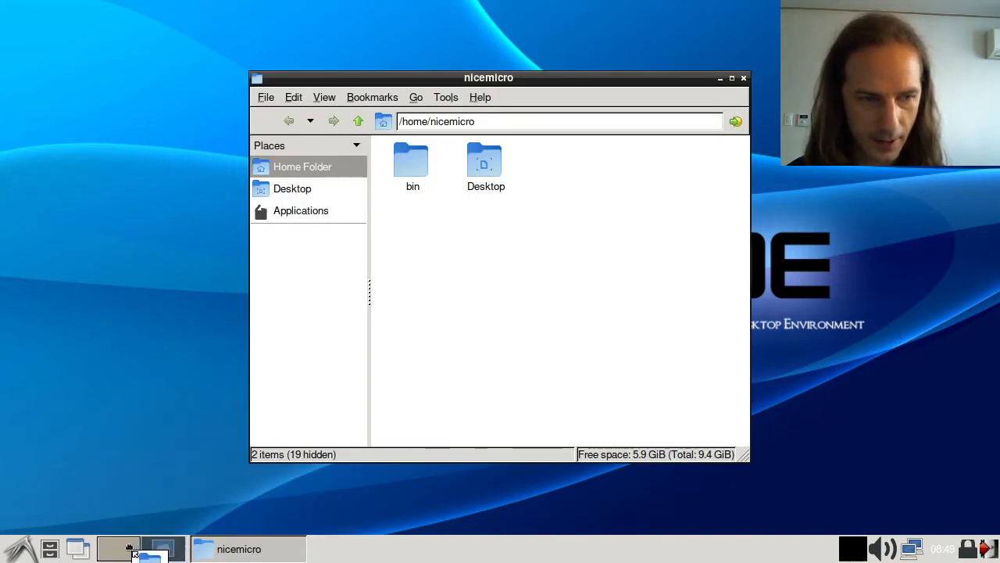
click(138, 553)
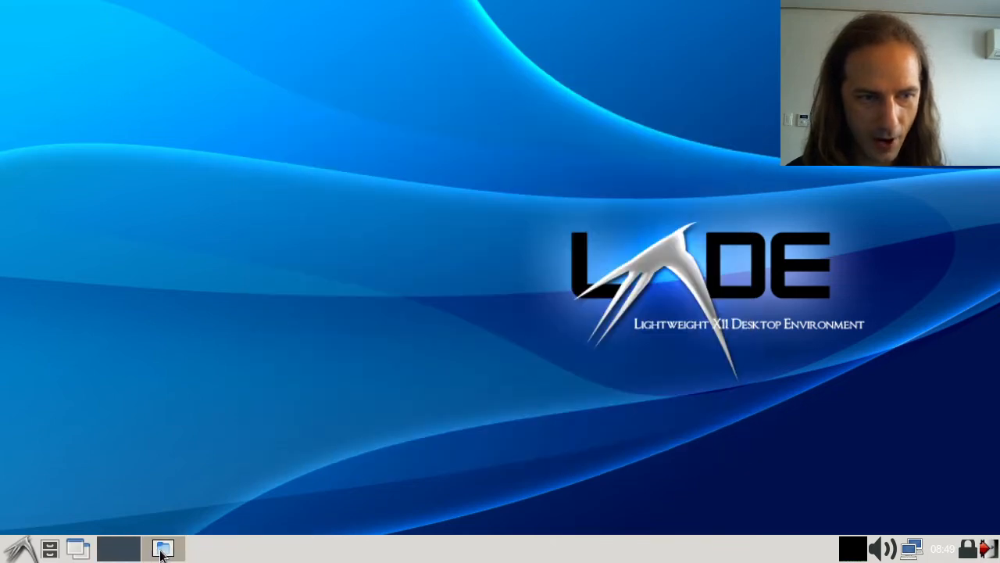
drag(160, 530, 119, 551)
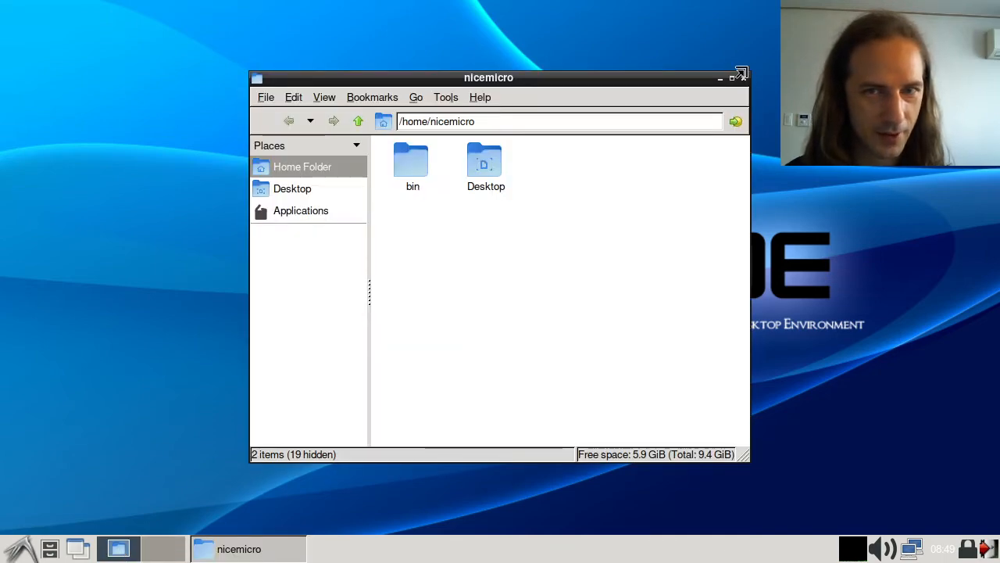
click(744, 79)
Step: Launch the Image Viewer from the Accessories applications to view it, and close it
click(19, 549)
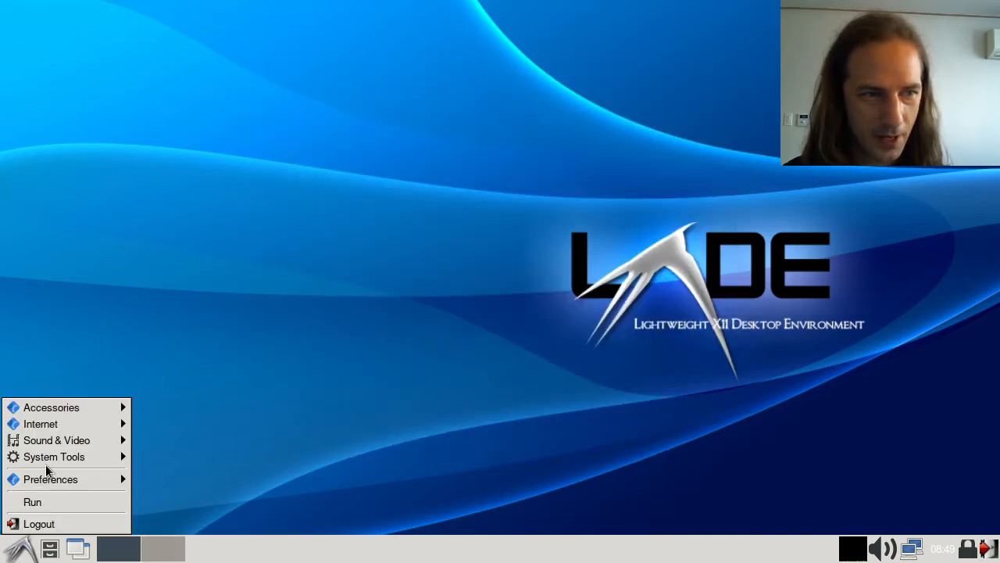
mouse_move(62, 407)
click(201, 409)
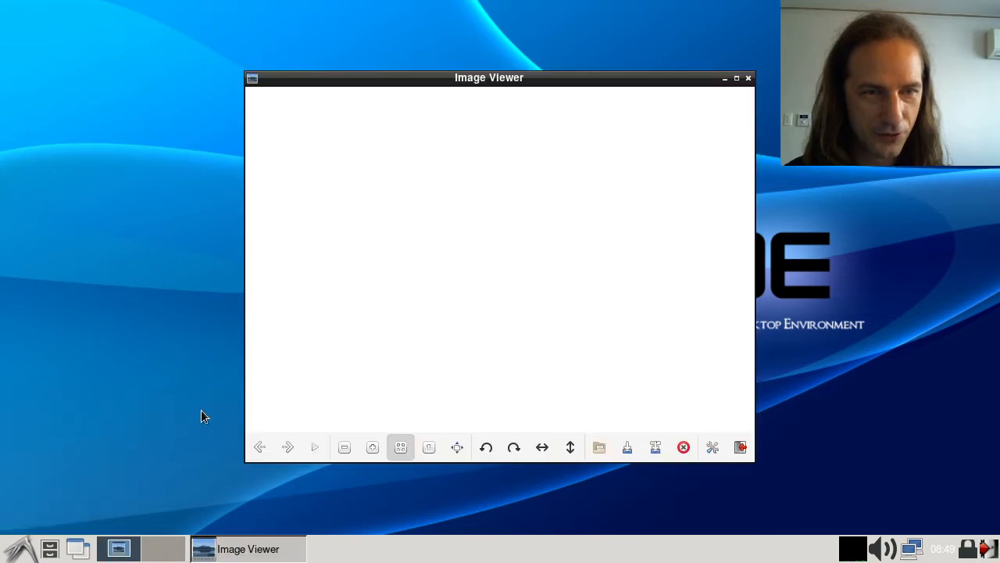
click(748, 78)
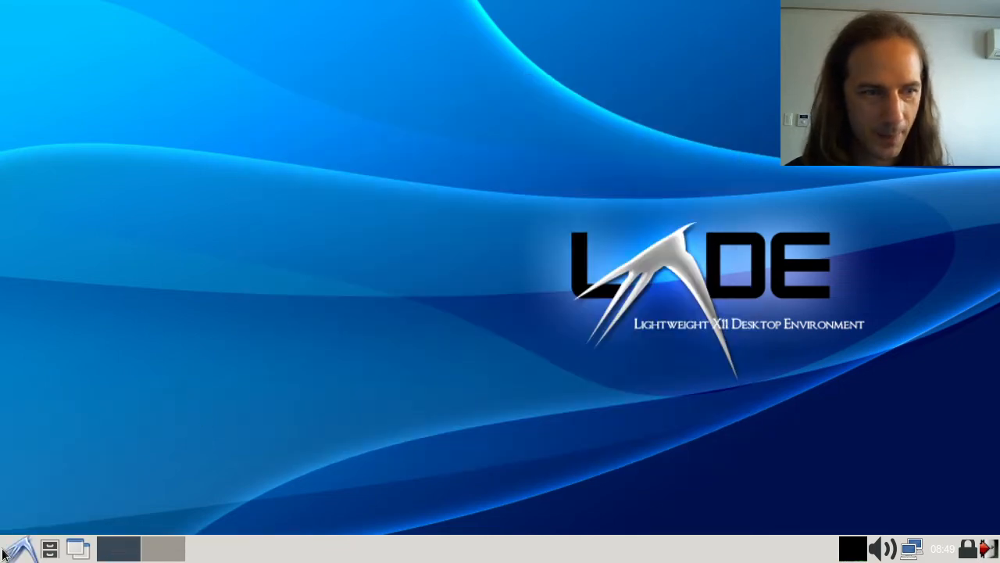
Step: Launch LXTerminal from the System Tools applications, and move its window toward the desktop's upper edge and enlarge it
click(20, 548)
mouse_move(51, 429)
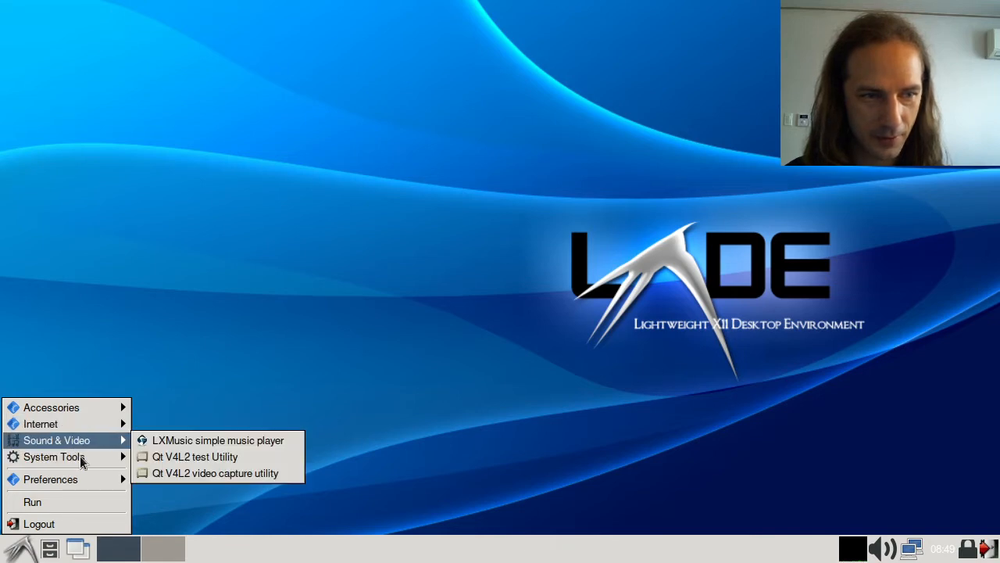
mouse_move(83, 461)
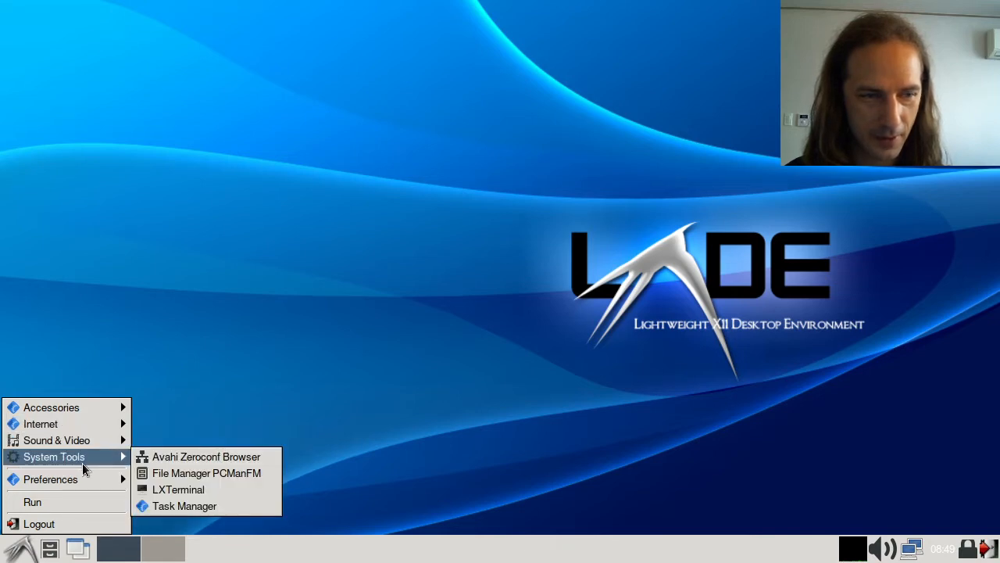
click(187, 489)
drag(319, 118, 204, 12)
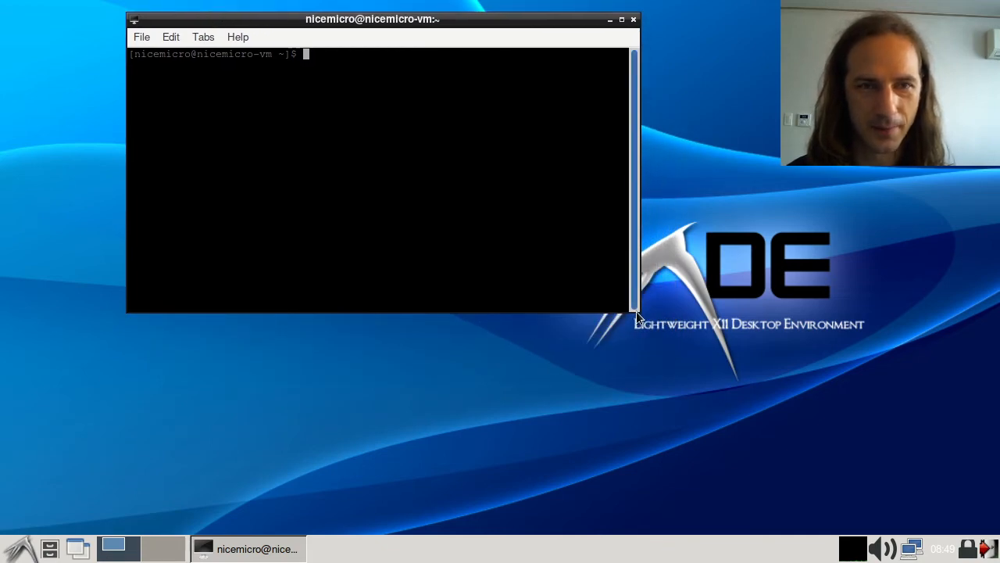
drag(633, 308, 781, 484)
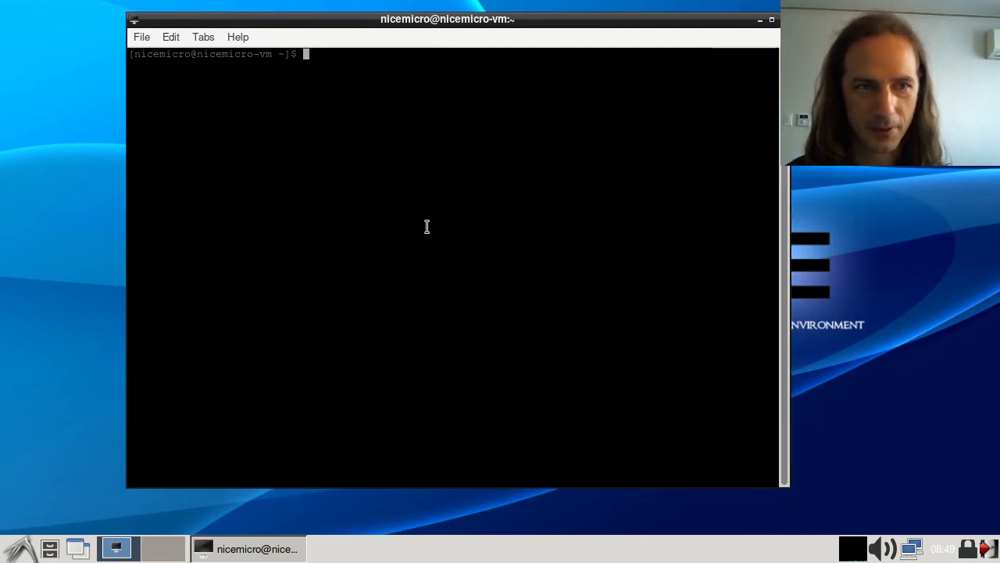
Step: Open a second terminal window, move it over the first one, and close it
click(195, 37)
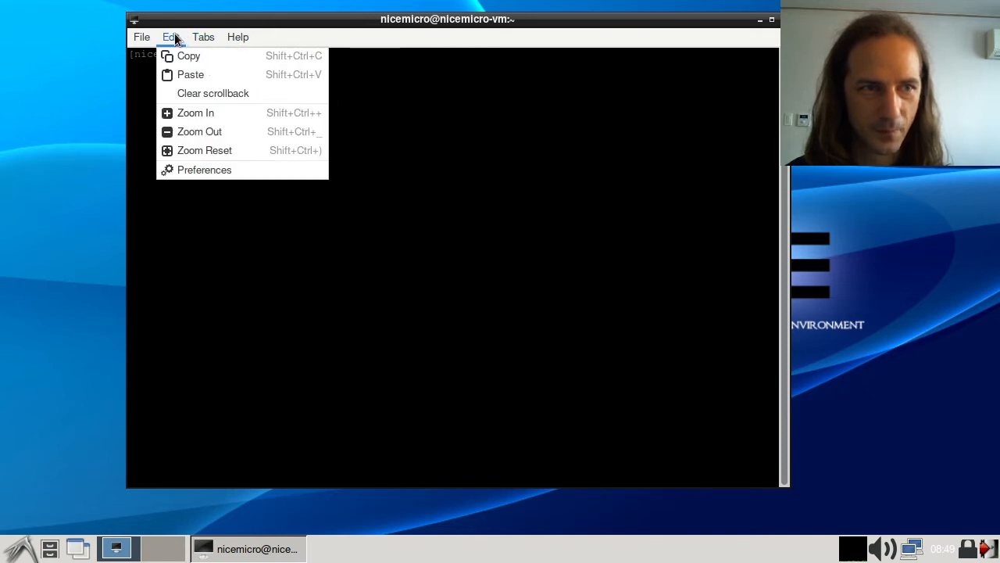
click(158, 56)
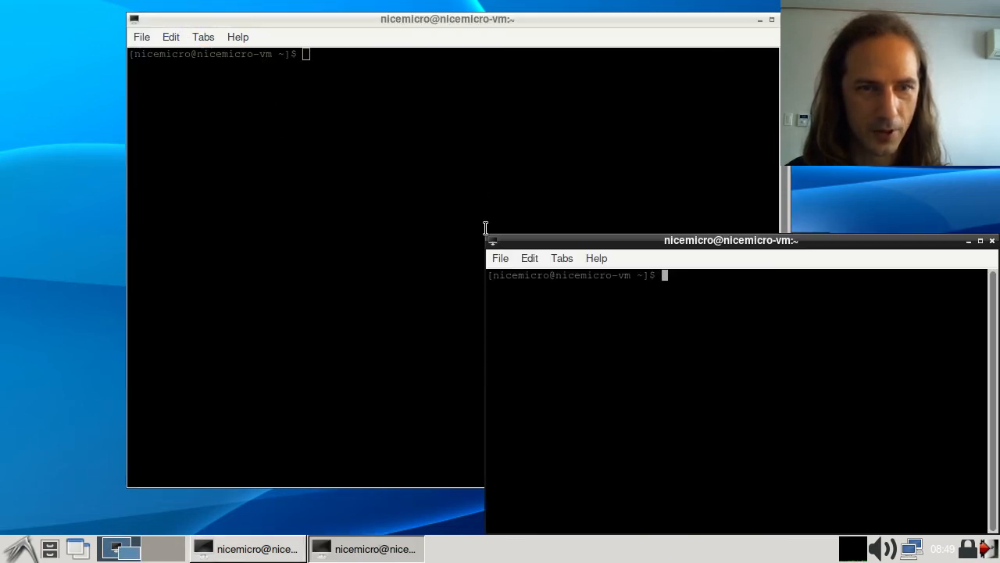
drag(501, 240, 145, 74)
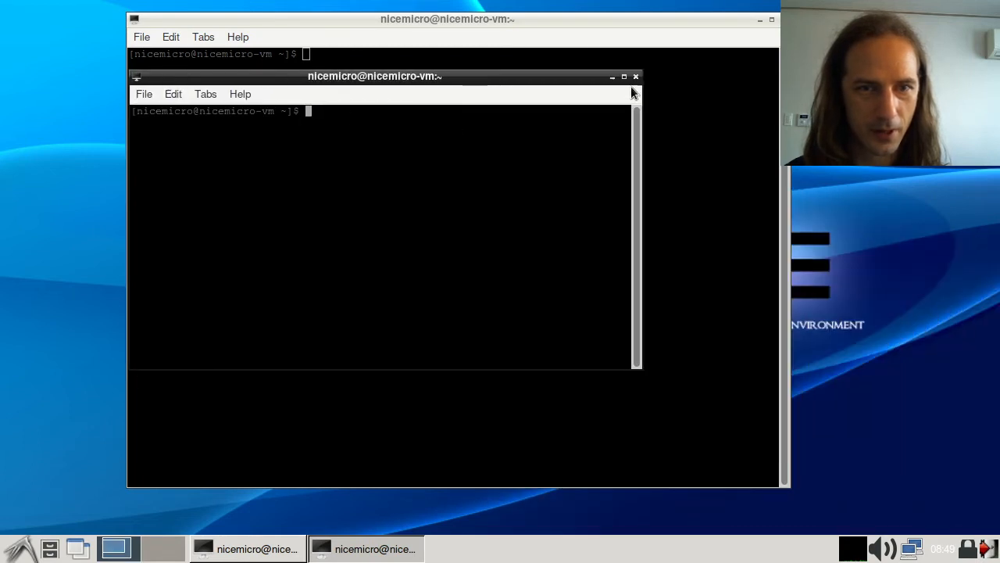
click(633, 77)
Step: Open a new tab in the terminal window and close that tab
click(146, 39)
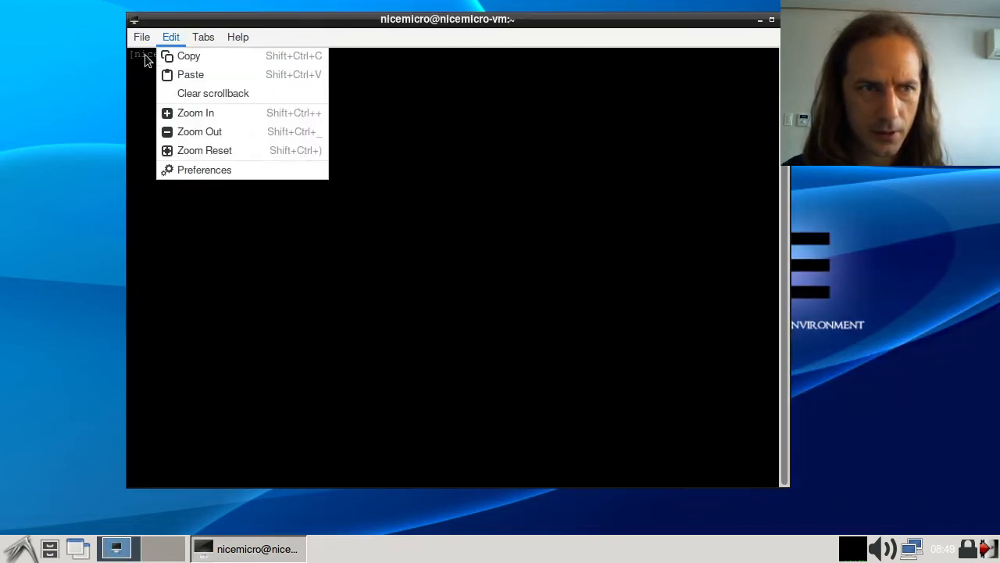
click(162, 71)
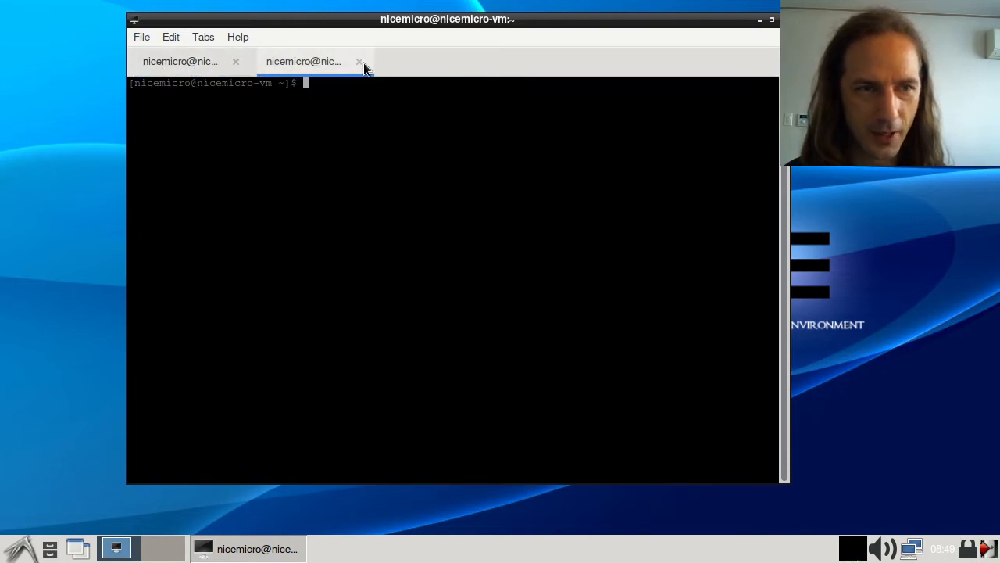
click(360, 62)
Step: Set the terminal font to Monospace Regular at size 17 in the LXTerminal preferences, and close the terminal
click(205, 36)
mouse_move(167, 38)
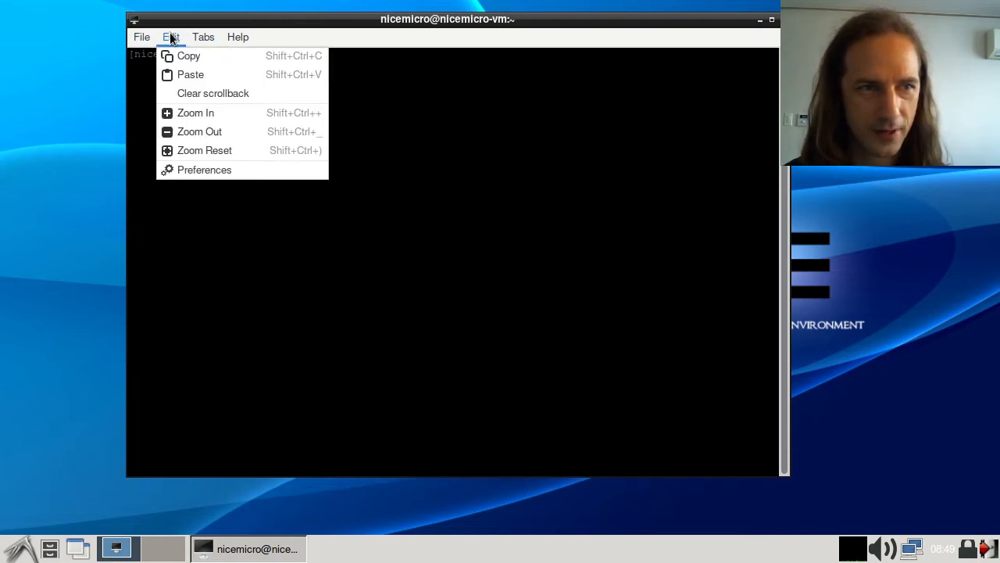
click(205, 167)
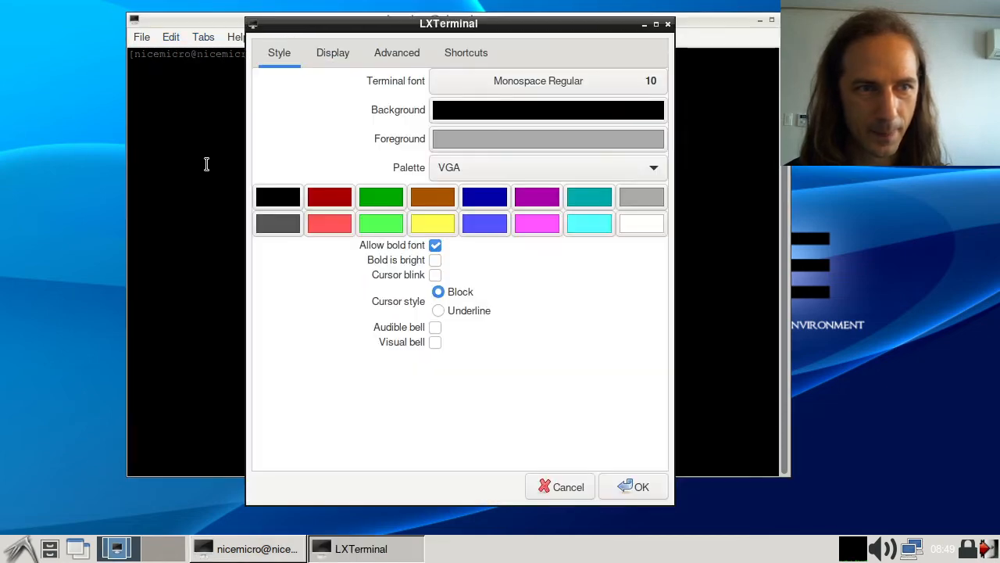
click(512, 82)
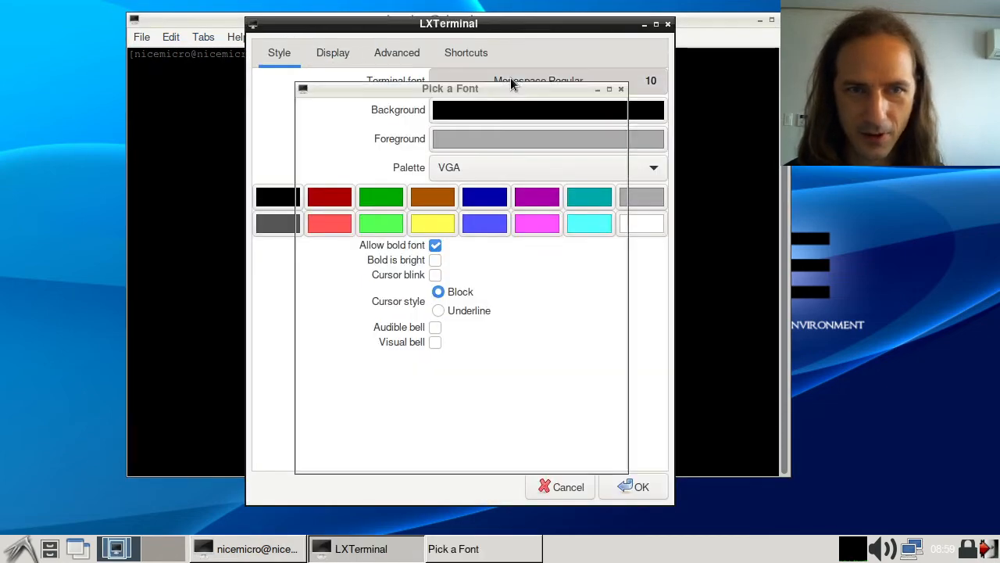
click(603, 422)
click(603, 422)
click(603, 422)
click(603, 422)
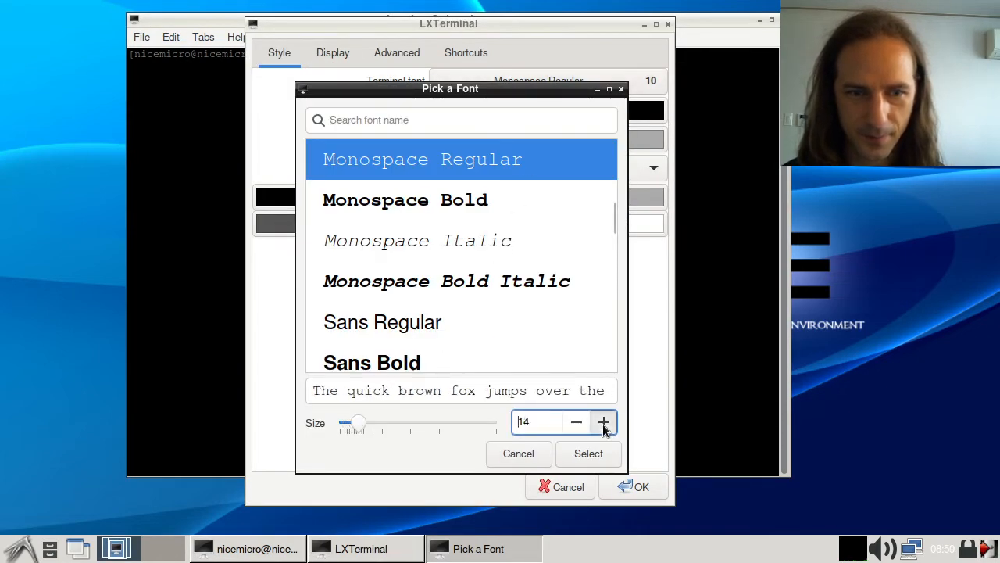
click(603, 422)
click(603, 422)
click(604, 422)
click(586, 454)
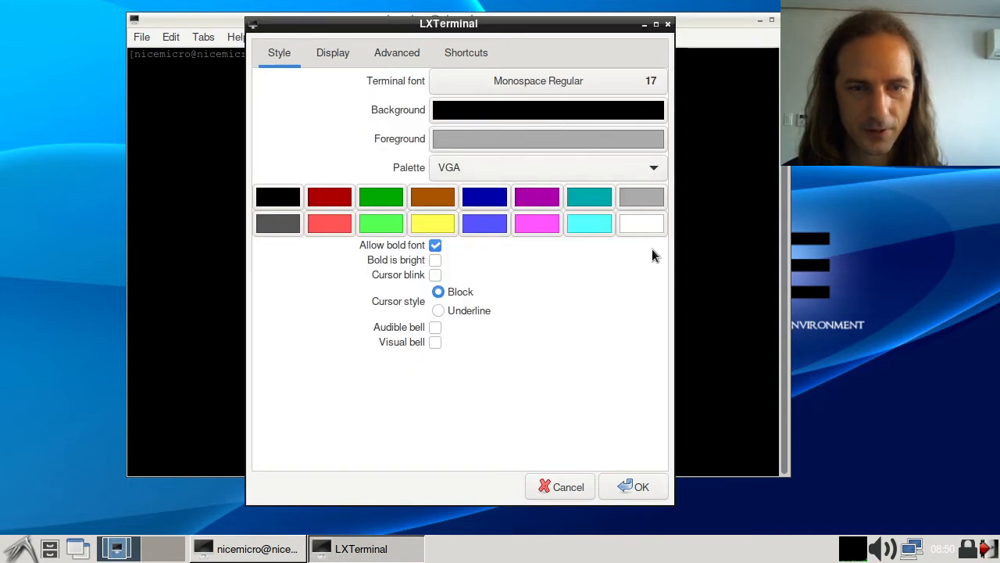
click(635, 487)
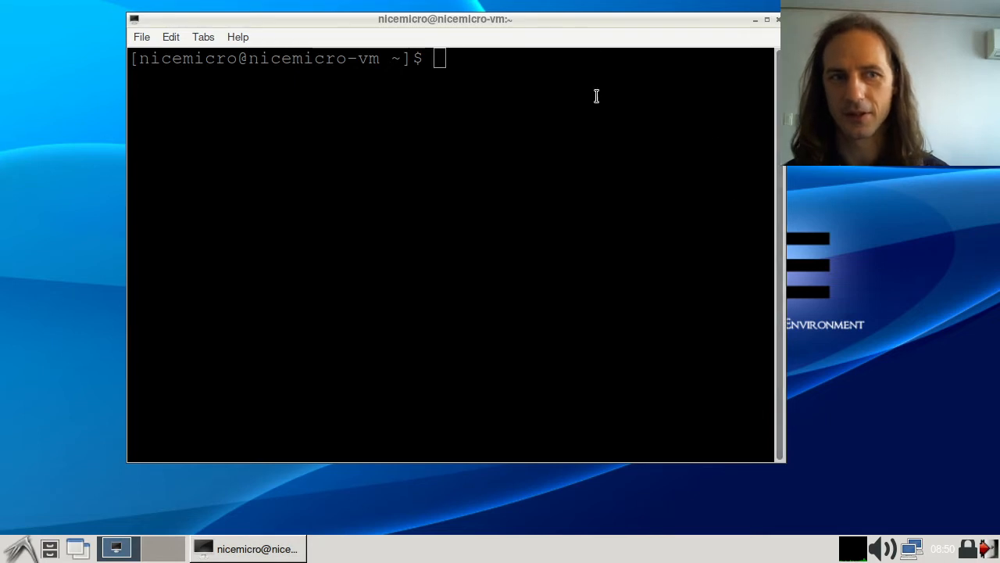
click(778, 18)
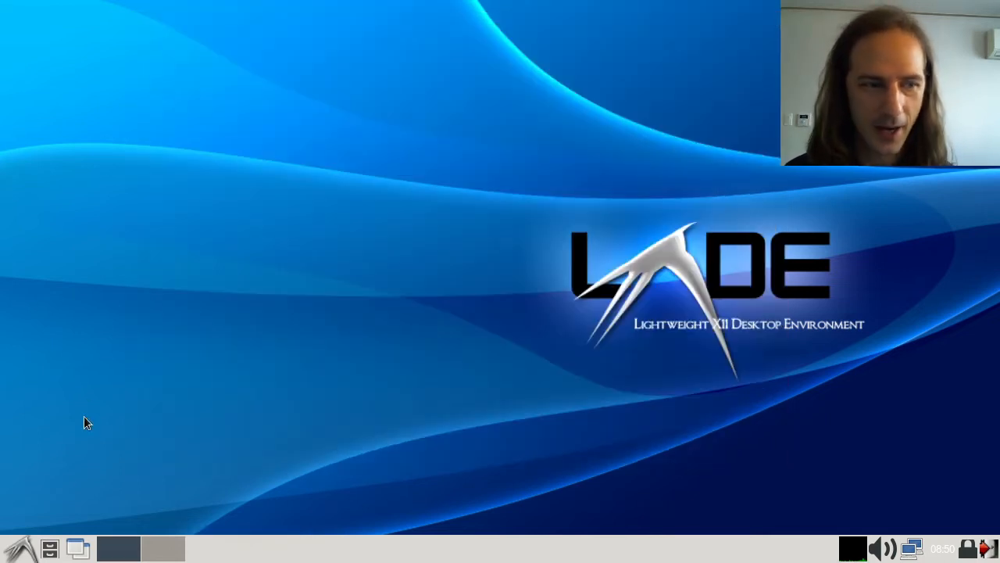
Step: Open Desktop Preferences and look at the wallpaper mode choices without changing the mode
click(18, 549)
mouse_move(28, 461)
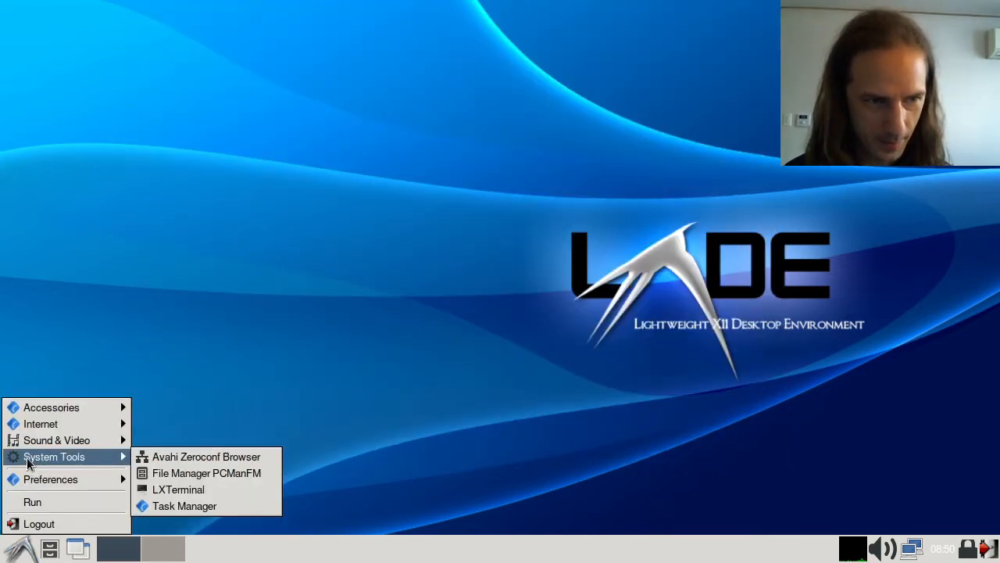
mouse_move(38, 479)
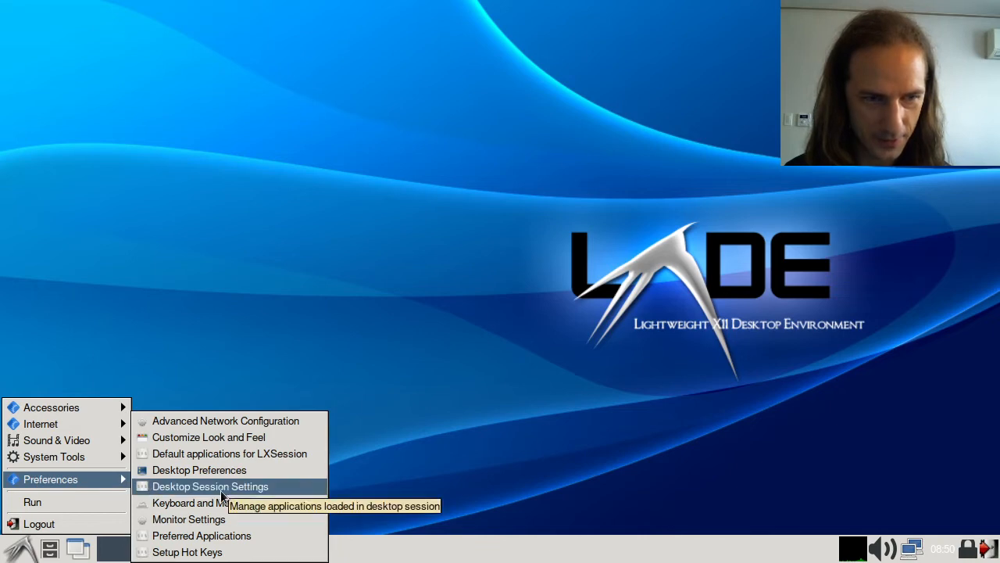
click(282, 467)
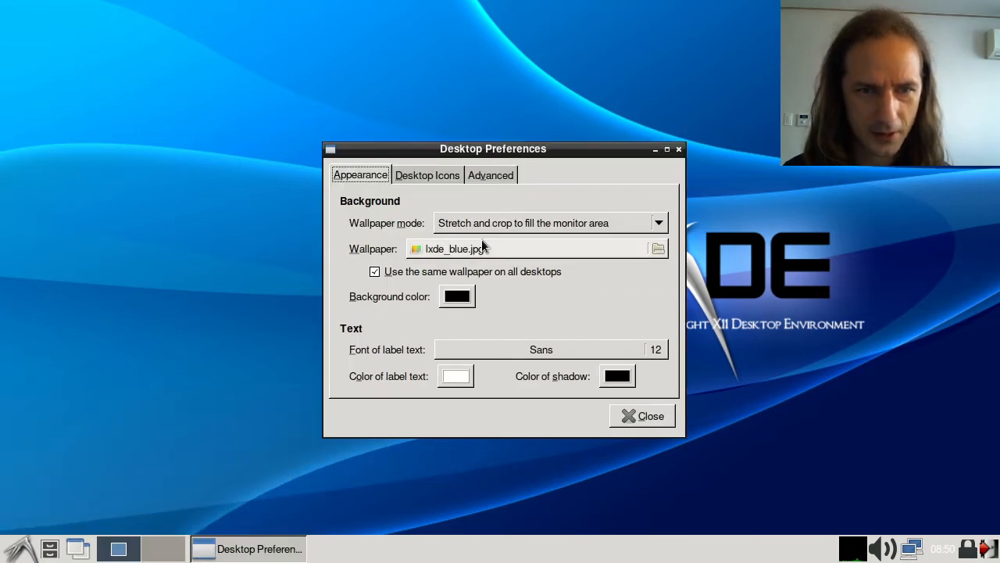
click(562, 223)
click(561, 223)
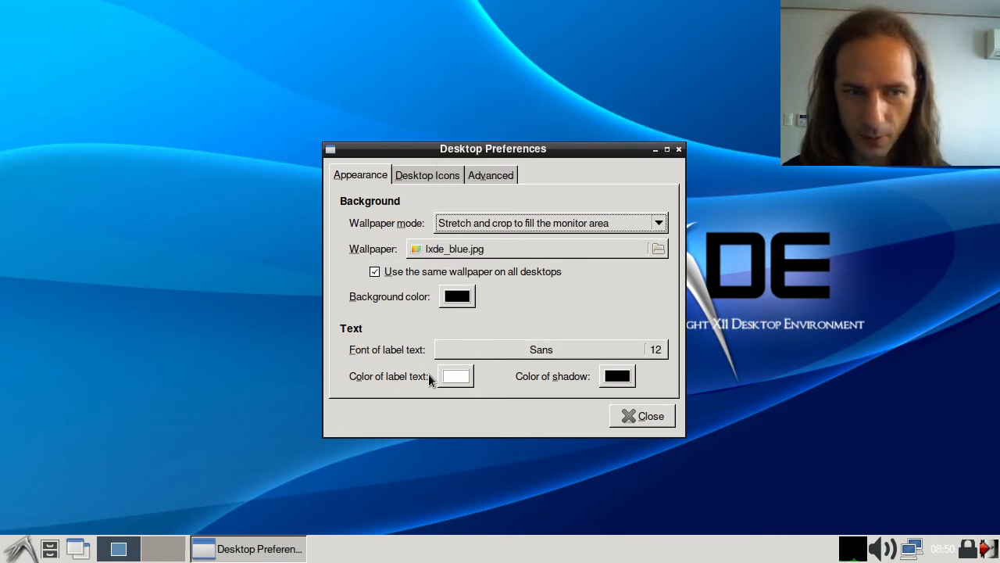
Step: Review the desktop icon options and the advanced options in Desktop Preferences
click(425, 178)
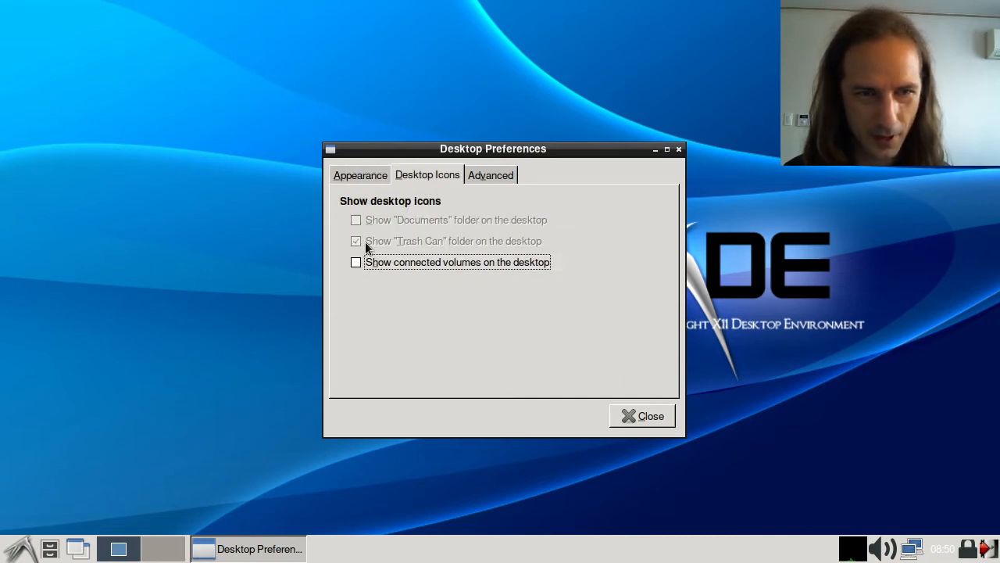
click(469, 180)
click(430, 179)
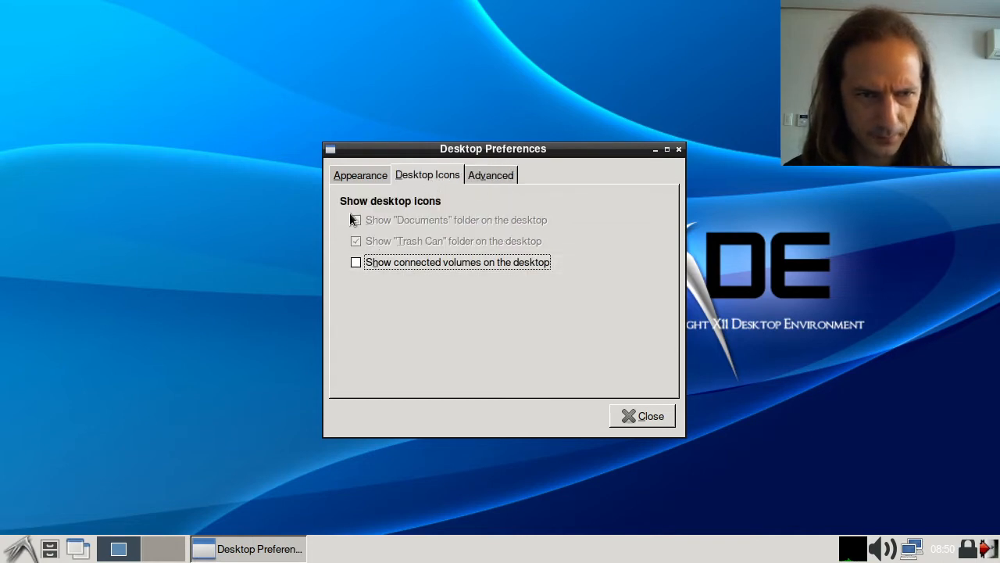
click(484, 177)
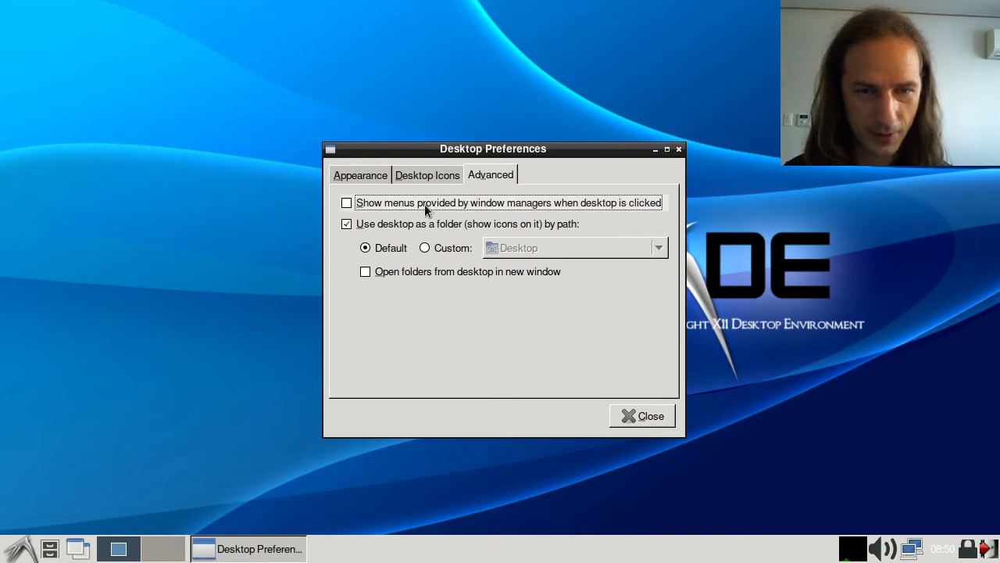
Step: Try showing the window manager's menus on desktop clicks, compare the desktop's context menus, and disable the option again
right_click(200, 166)
click(189, 146)
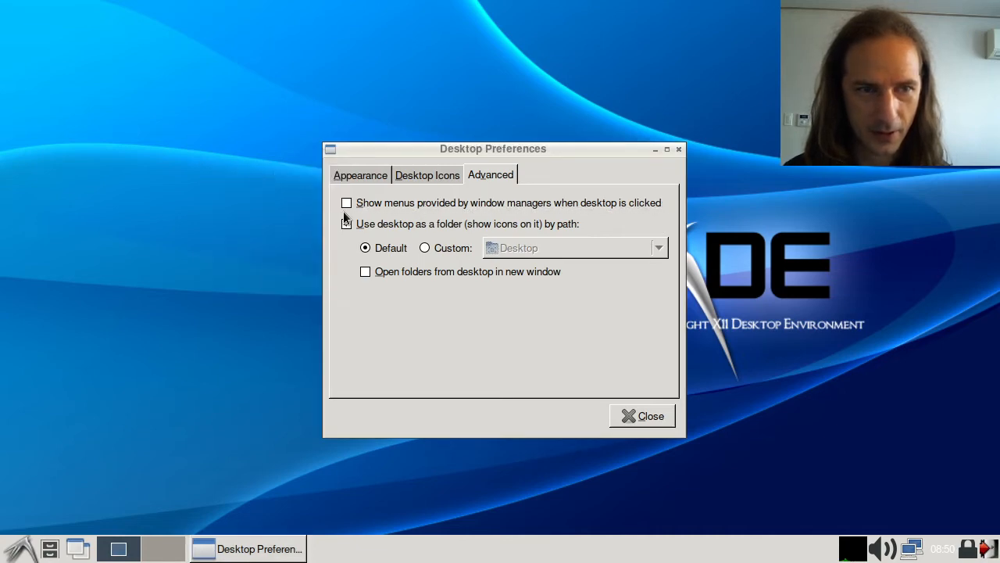
click(345, 203)
right_click(173, 109)
click(139, 102)
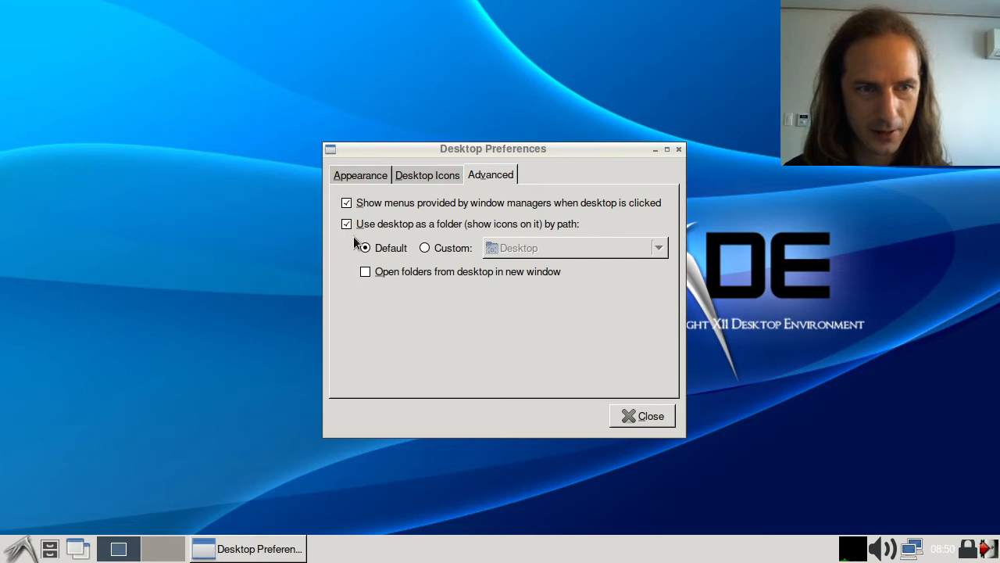
click(347, 204)
right_click(185, 150)
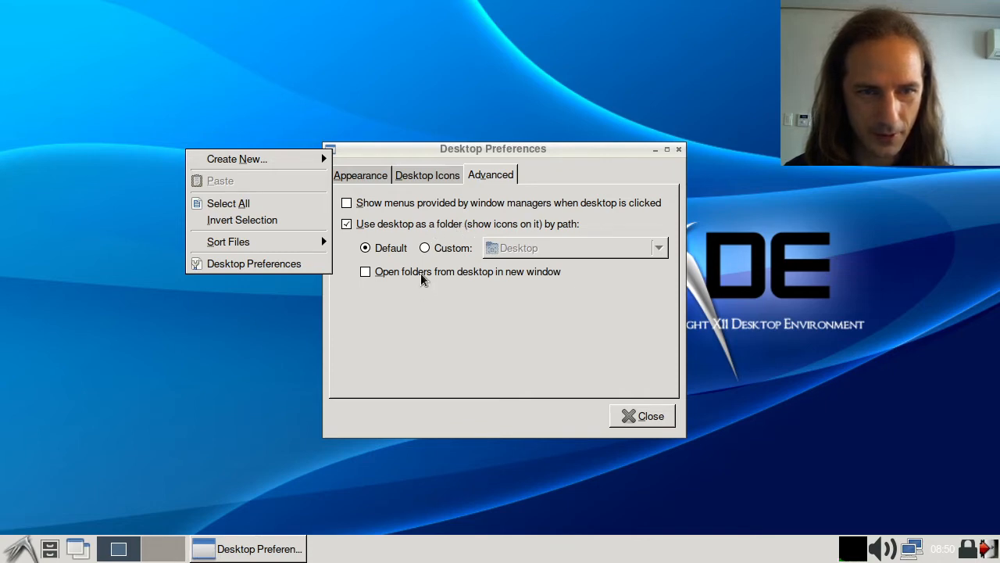
Step: Enable opening folders from the desktop in a new window, and create a folder named New in the Desktop folder
click(365, 273)
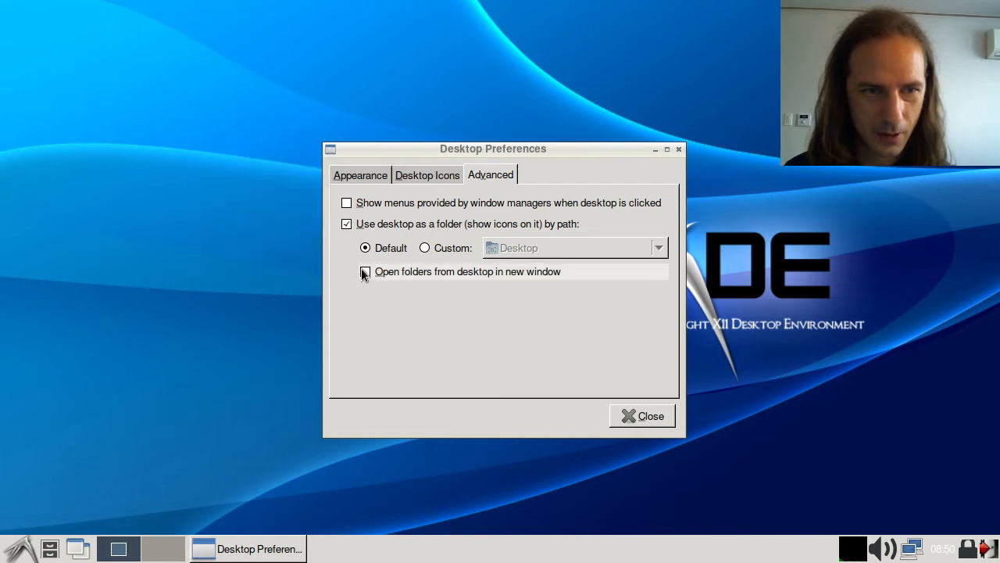
click(49, 549)
double_click(242, 100)
right_click(242, 102)
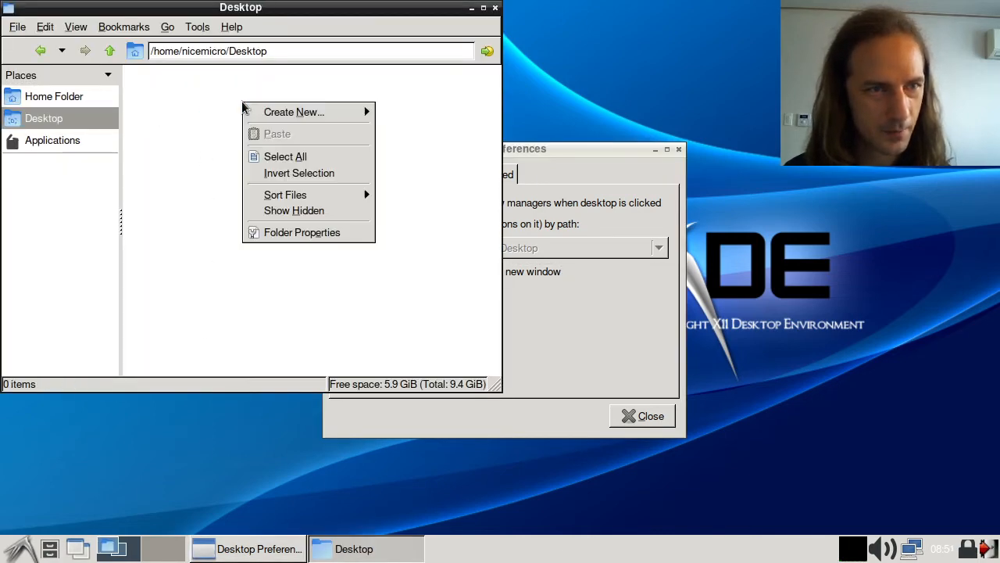
mouse_move(286, 111)
click(402, 110)
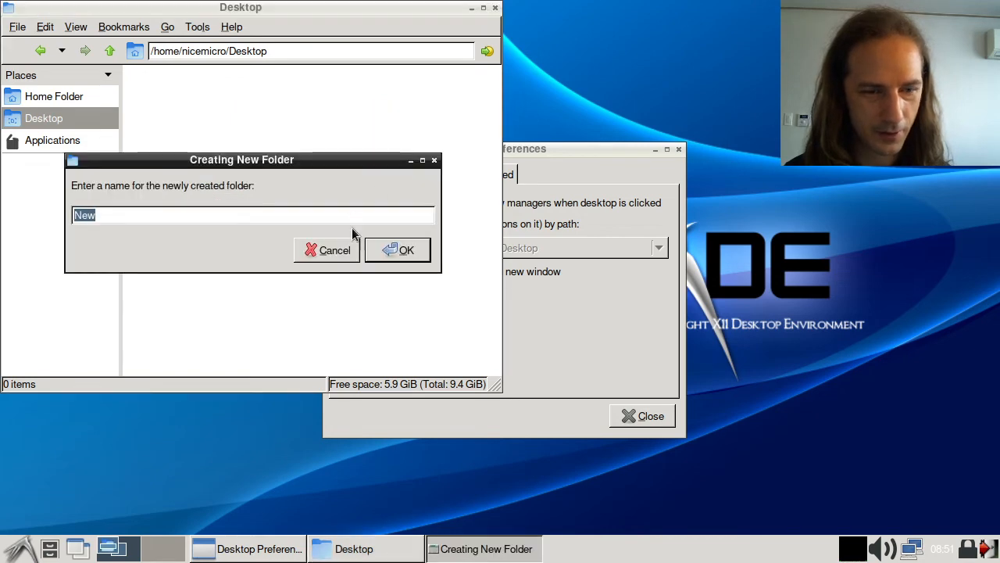
click(397, 249)
Step: Move the file manager window aside, open the New folder from the desktop, and close both file manager windows
drag(336, 7, 767, 145)
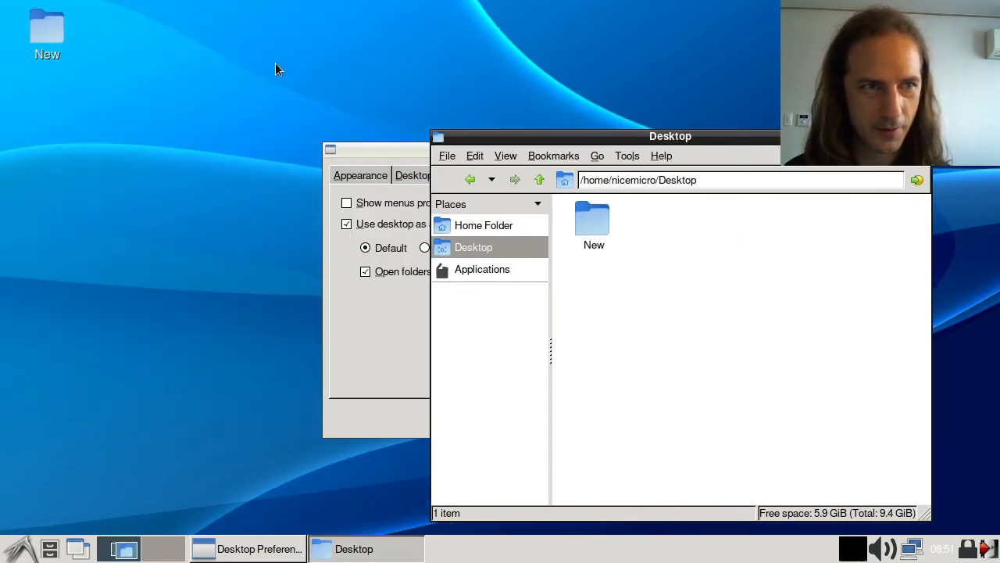
double_click(47, 32)
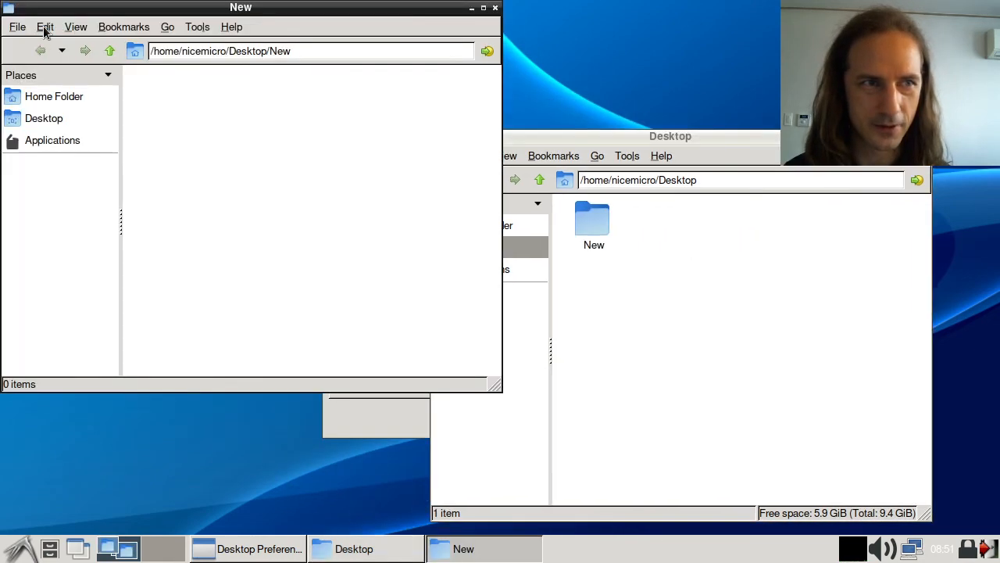
click(494, 8)
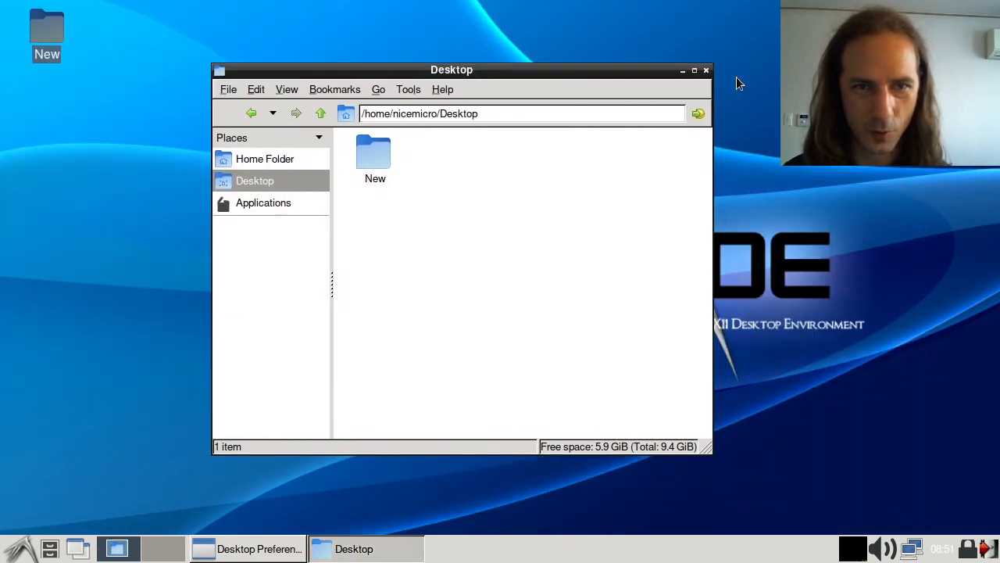
click(700, 69)
Step: Add an Image Viewer shortcut from the Accessories applications to the desktop, launch it from there, and close the viewer
click(24, 551)
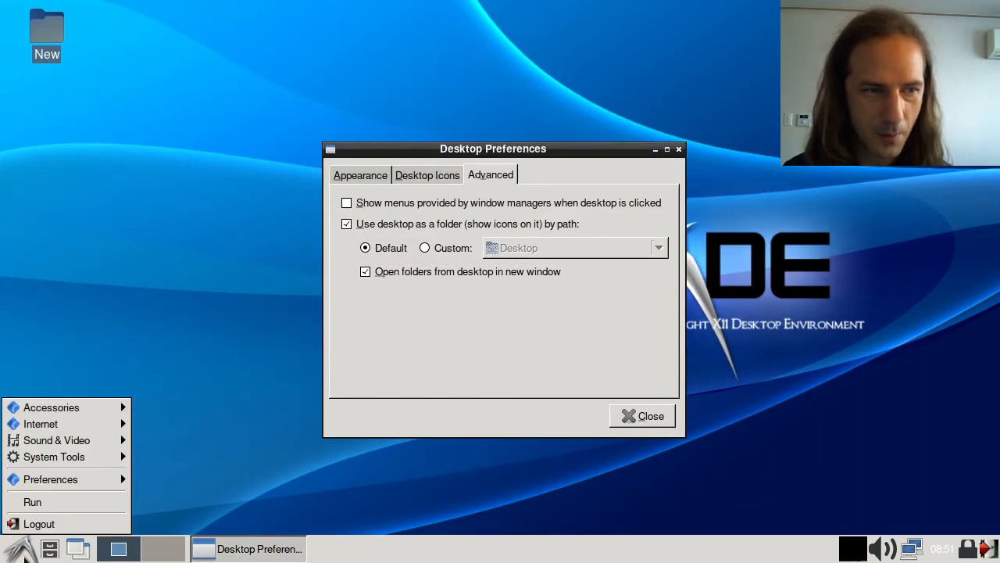
mouse_move(64, 407)
right_click(159, 404)
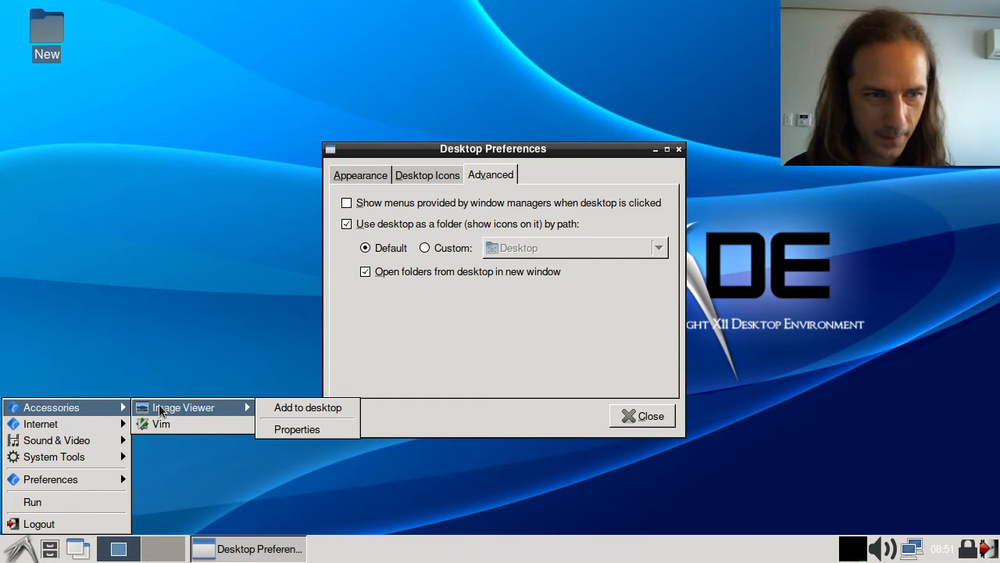
click(318, 404)
double_click(44, 100)
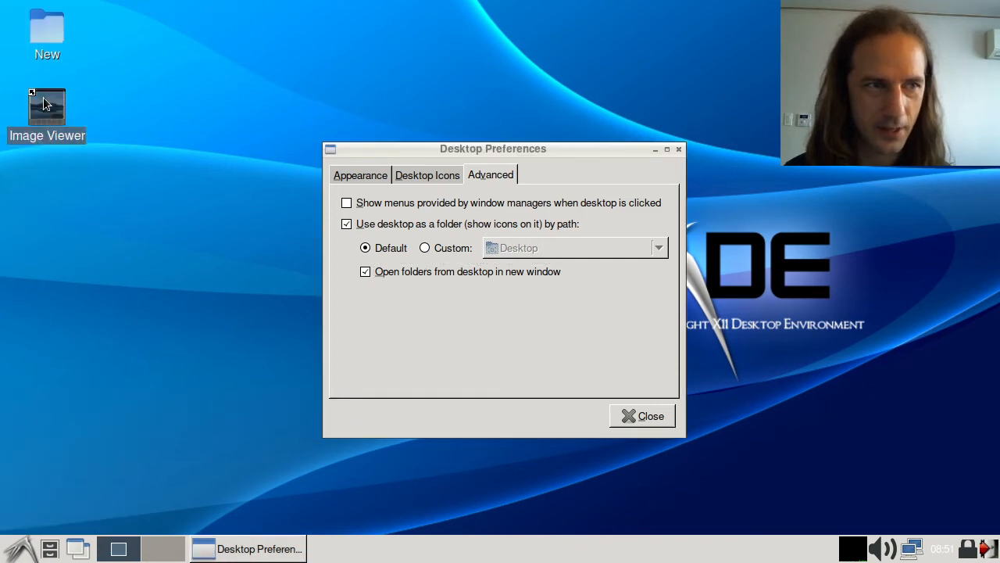
click(504, 7)
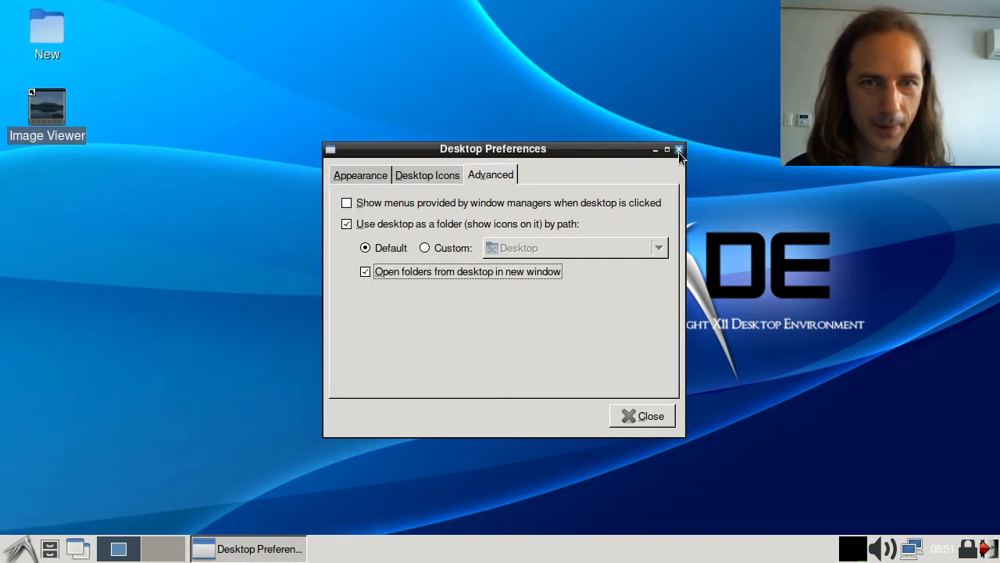
Step: Close Desktop Preferences, reposition the Image Viewer shortcut slightly below the New folder, and deselect it
click(642, 416)
mouse_move(59, 105)
mouse_down()
mouse_move(380, 116)
mouse_move(250, 212)
mouse_move(125, 100)
mouse_move(50, 91)
mouse_move(50, 113)
mouse_up()
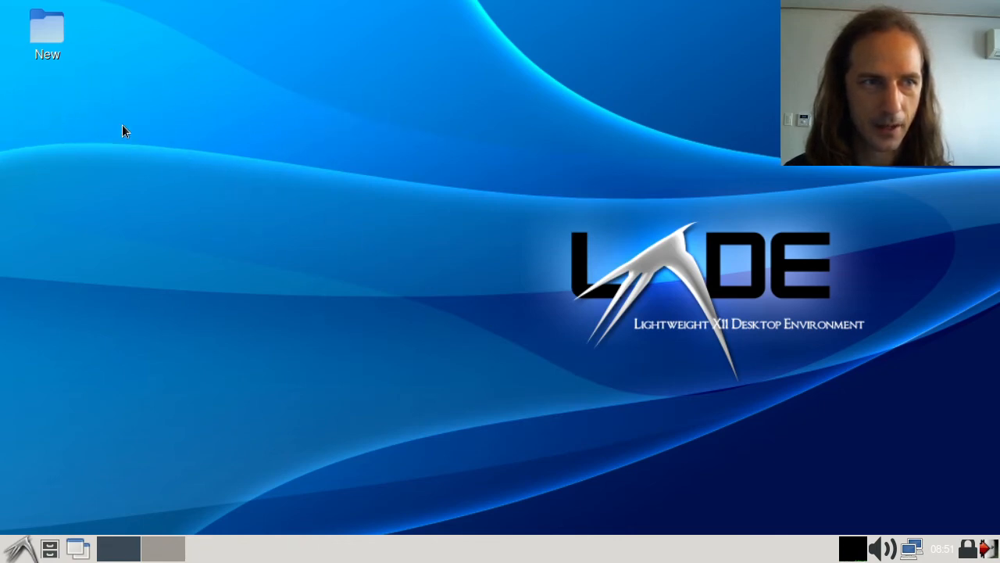
click(304, 154)
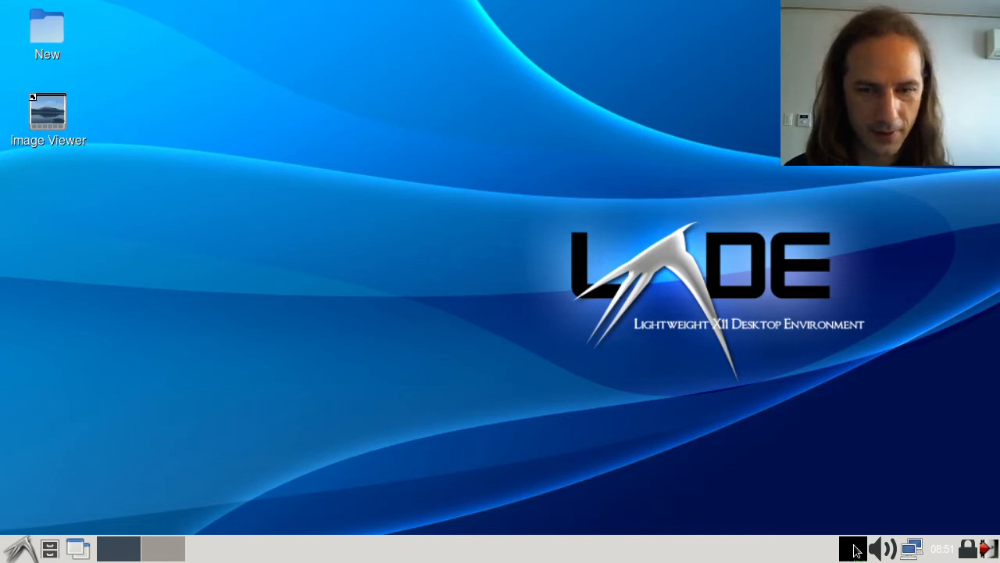
Step: Open Monitor Settings, examine the available screen resolutions while keeping 1280x720, and close Display Settings
click(20, 548)
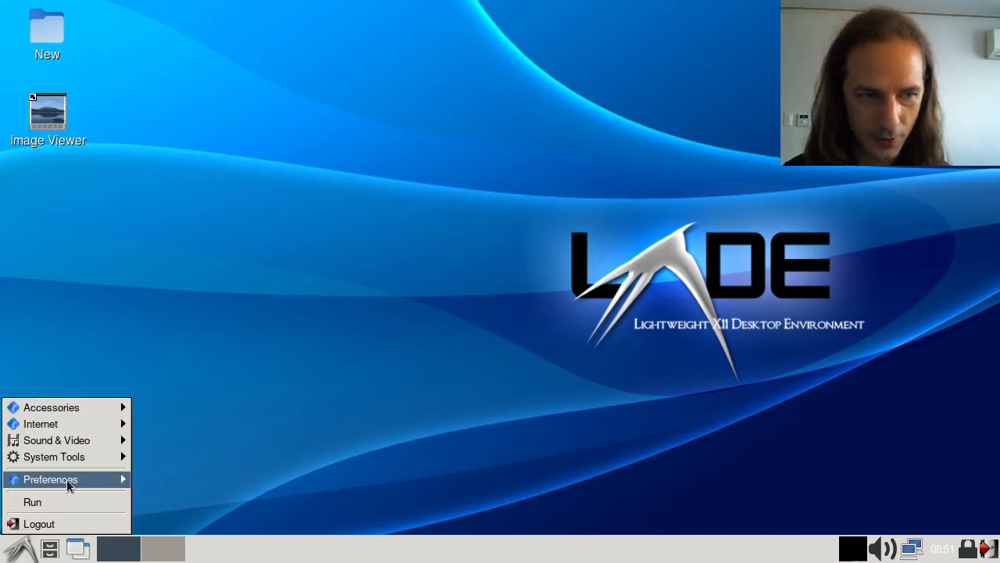
mouse_move(67, 480)
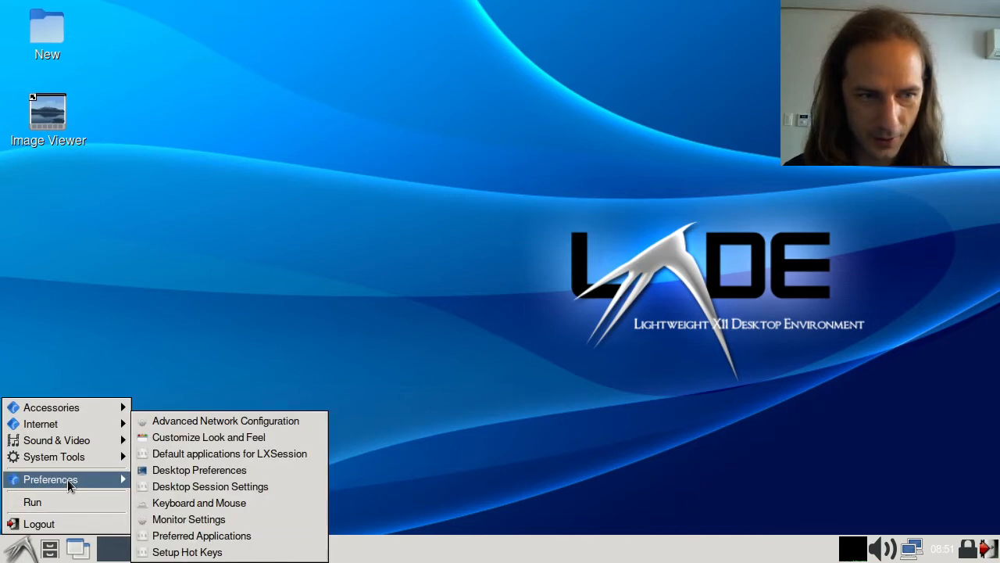
click(230, 518)
click(525, 266)
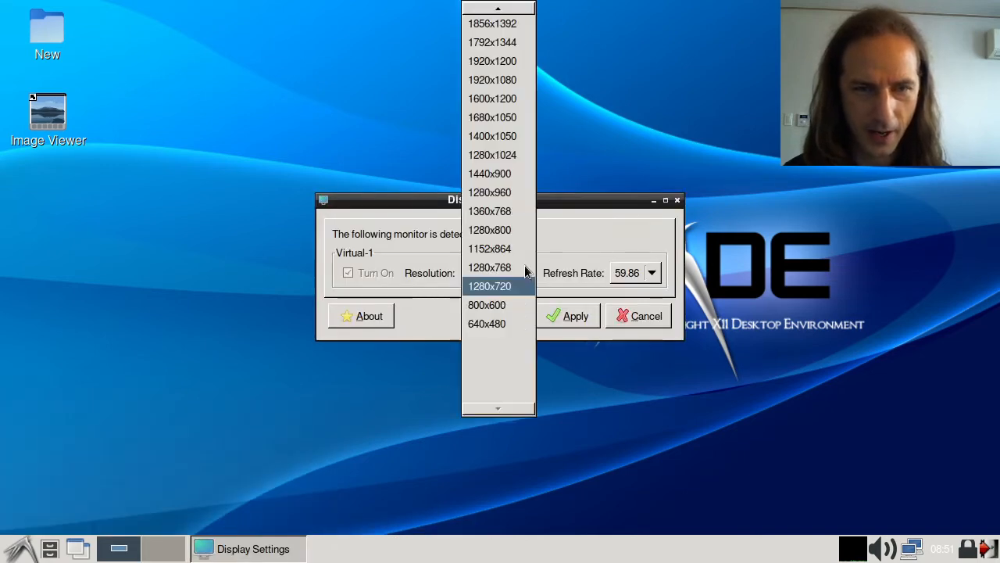
click(526, 267)
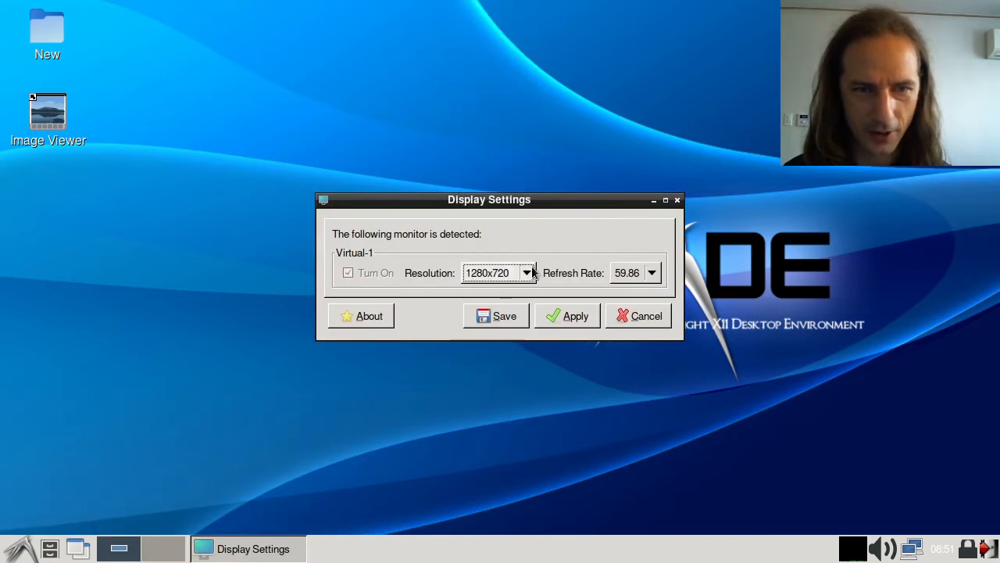
click(676, 200)
Step: Open Setup Hot Keys, move its window higher, and review the whole list of action shortcuts
click(21, 548)
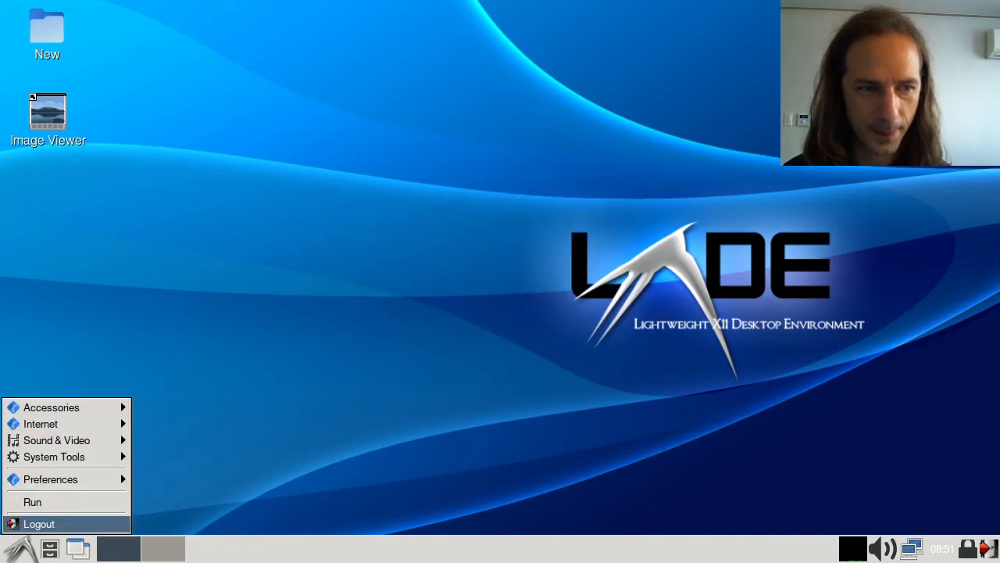
mouse_move(66, 479)
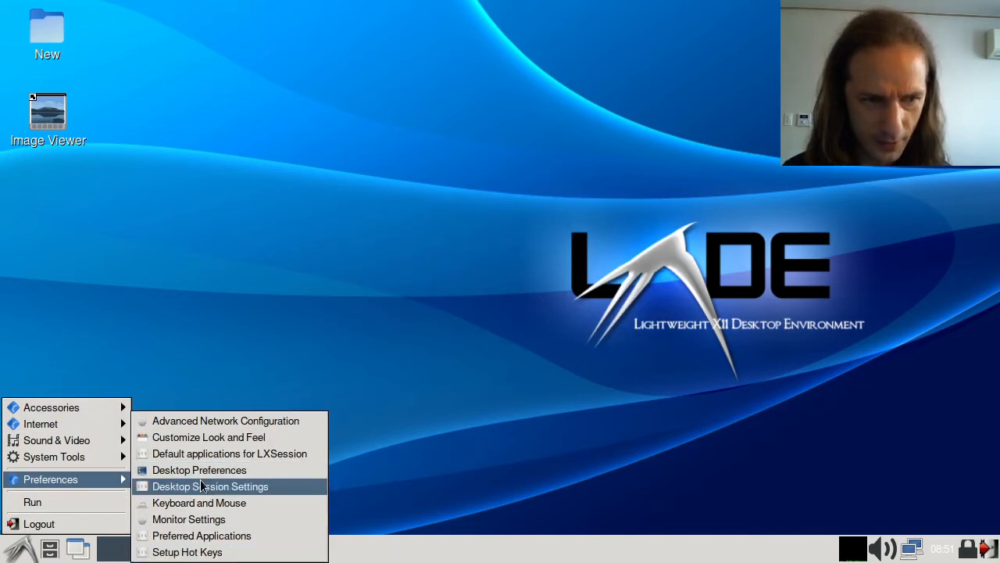
click(215, 553)
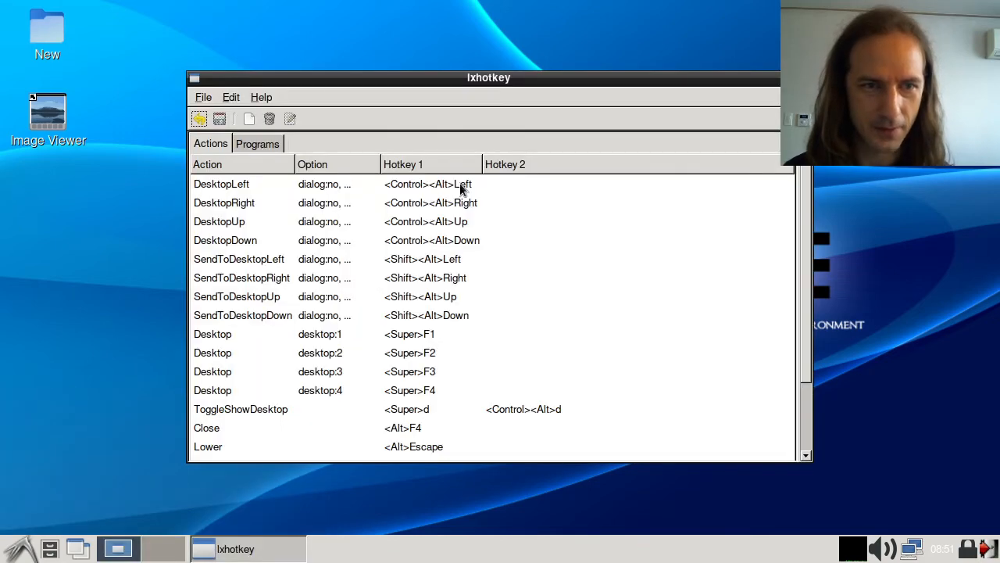
scroll(383, 282, down, 3)
scroll(389, 283, up, 3)
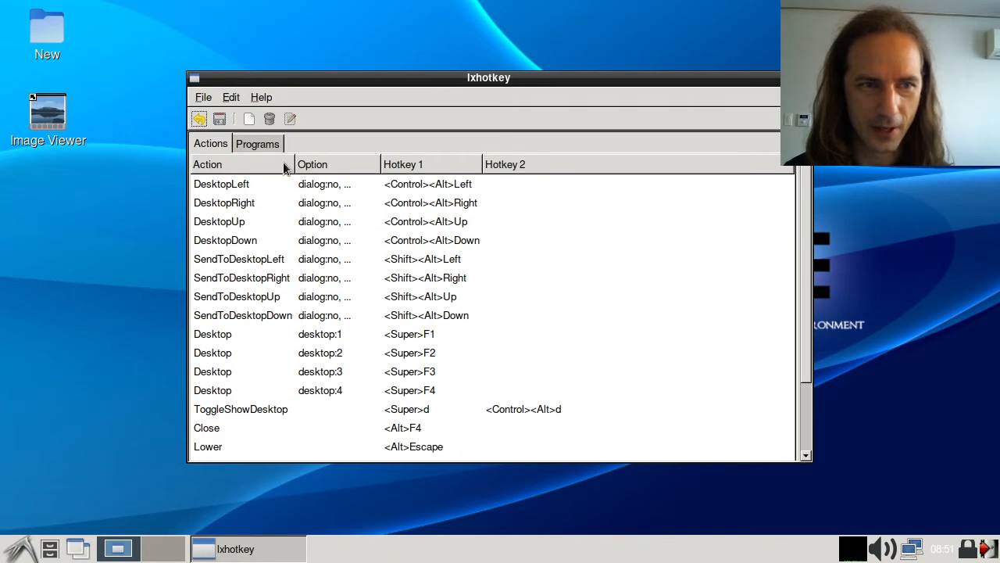
drag(465, 78, 464, 47)
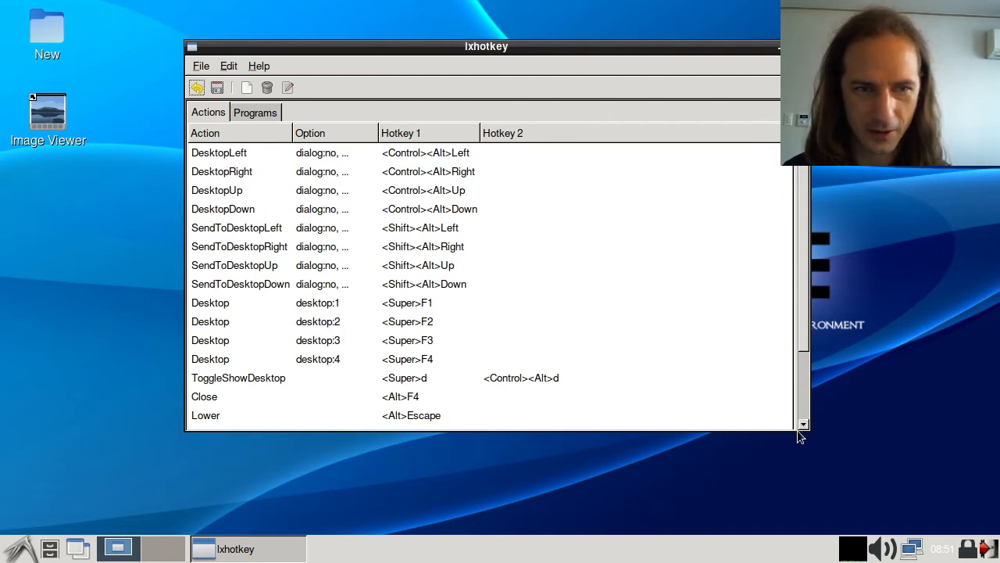
drag(802, 322, 804, 398)
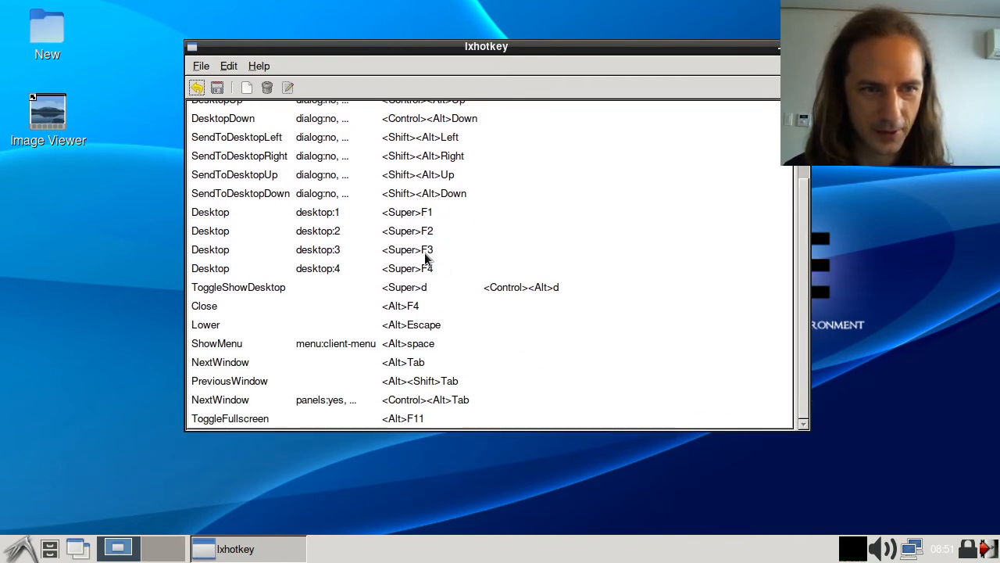
Step: Select the desktop:3 shortcut entry and try the hotkeys for switching to desktops 2 and 3
click(374, 255)
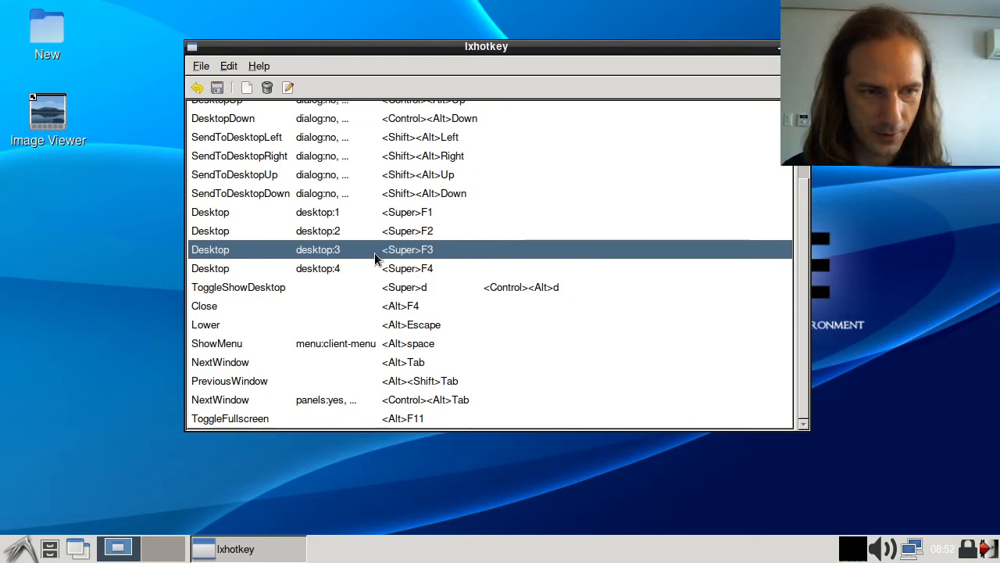
key(super+F2)
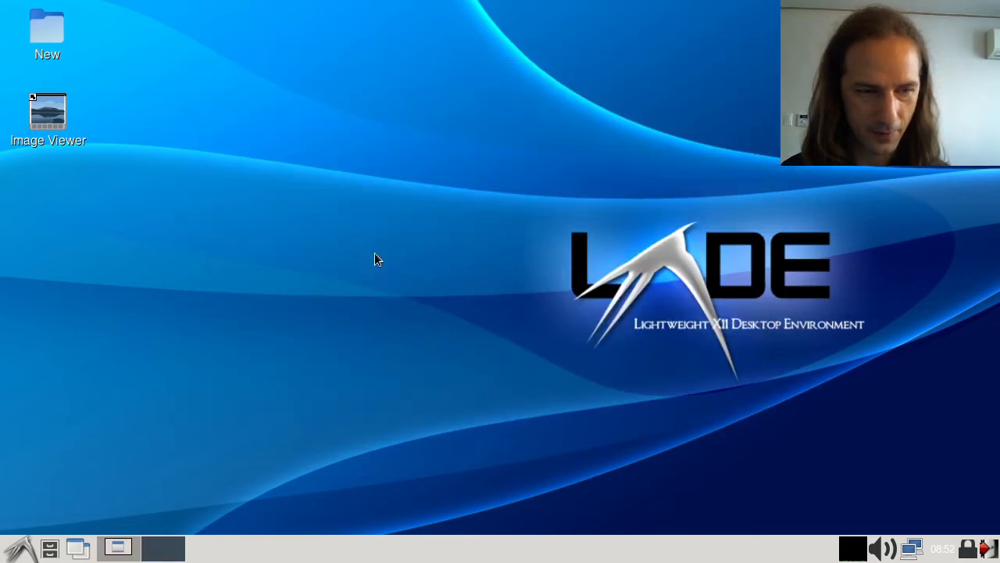
key(super+F3)
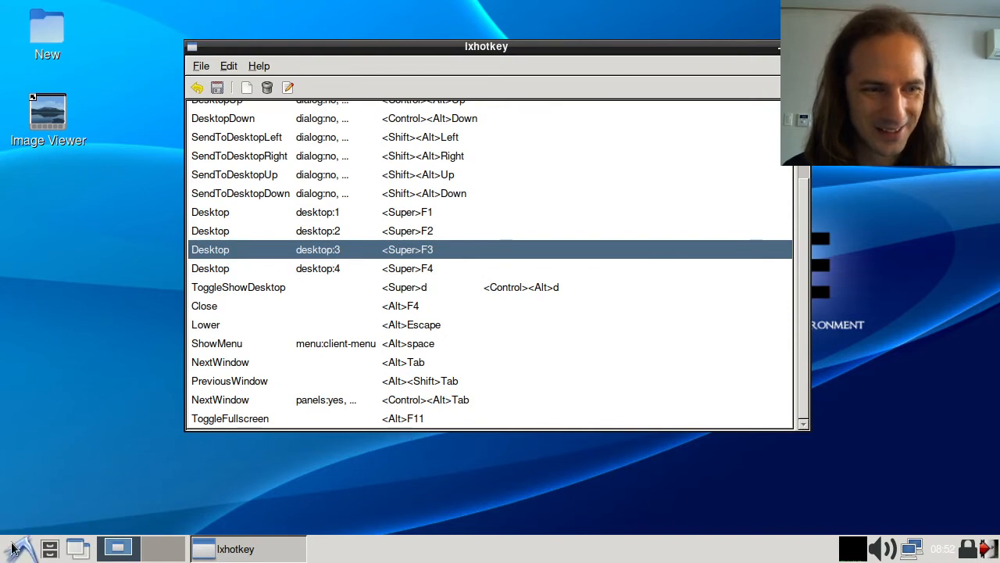
Step: Check the context options of the taskbar spacer and the desktop pager for virtual desktop settings, and dismiss them
right_click(168, 550)
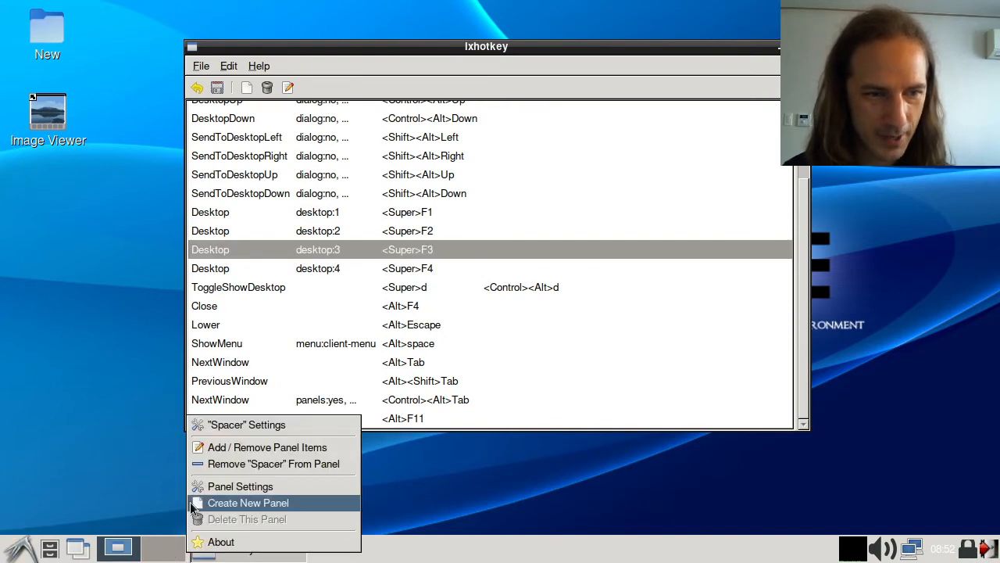
click(118, 417)
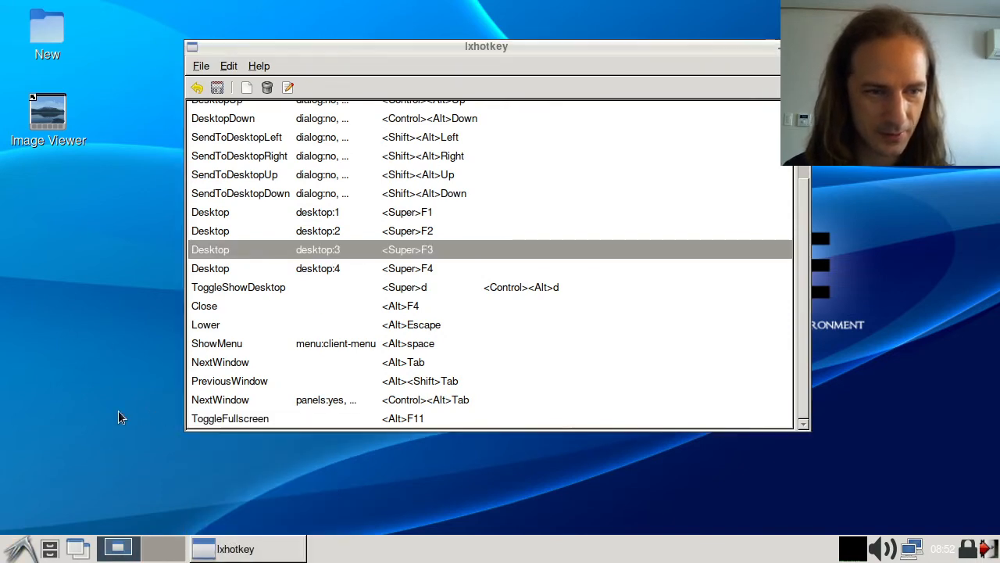
right_click(160, 552)
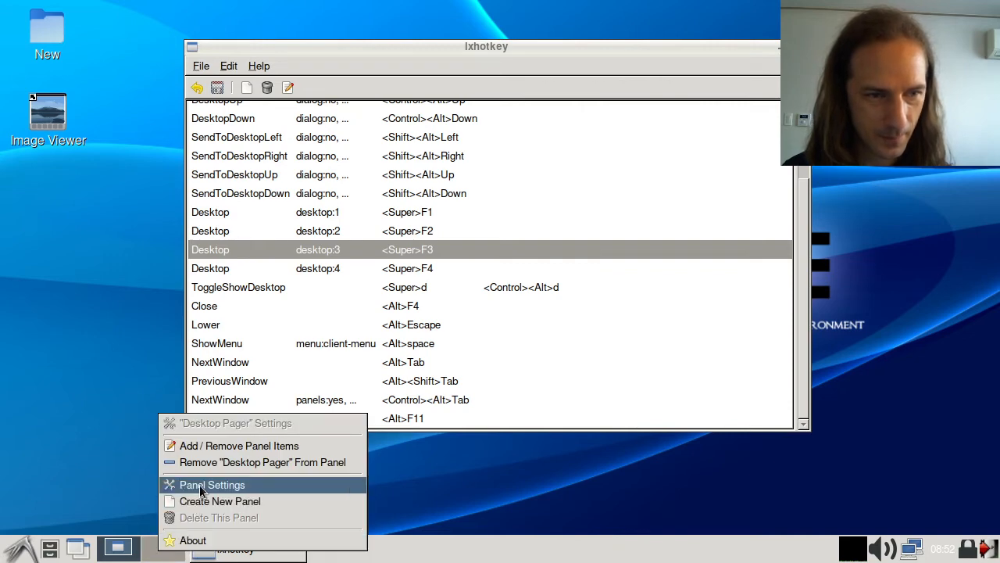
click(117, 530)
right_click(117, 547)
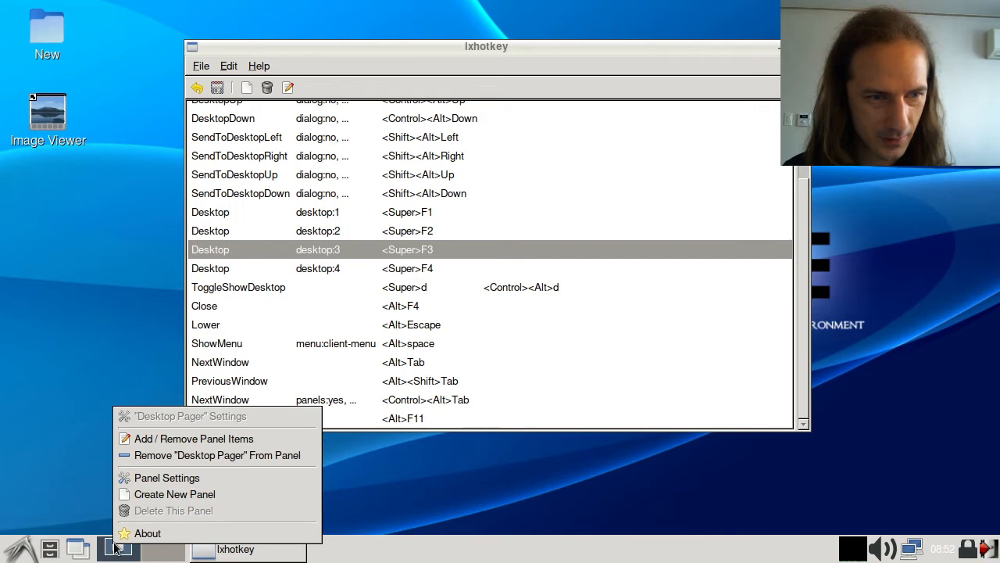
click(11, 528)
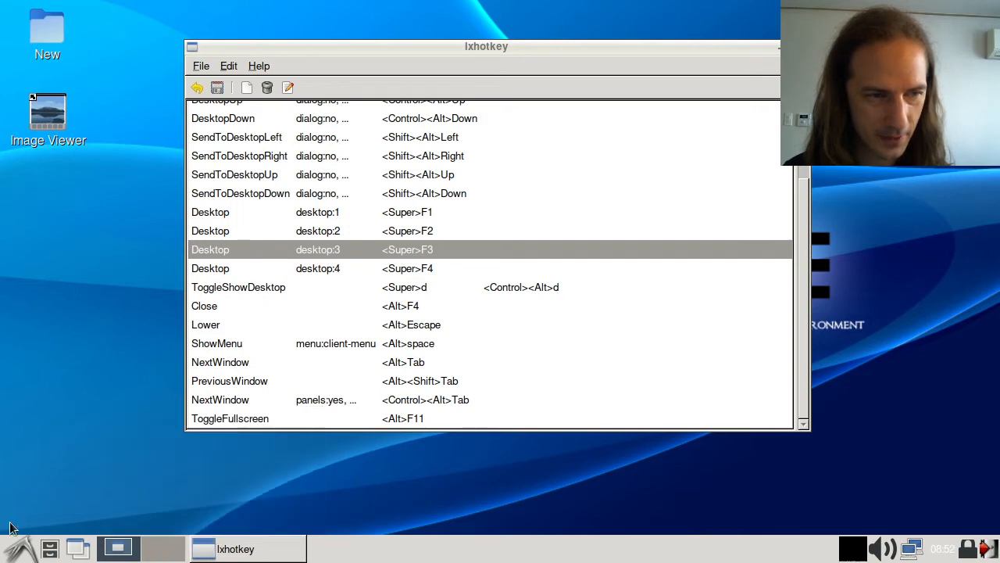
Step: Open Customize Look and Feel from the preferences and move its window up over the hotkey editor
click(20, 547)
mouse_move(78, 479)
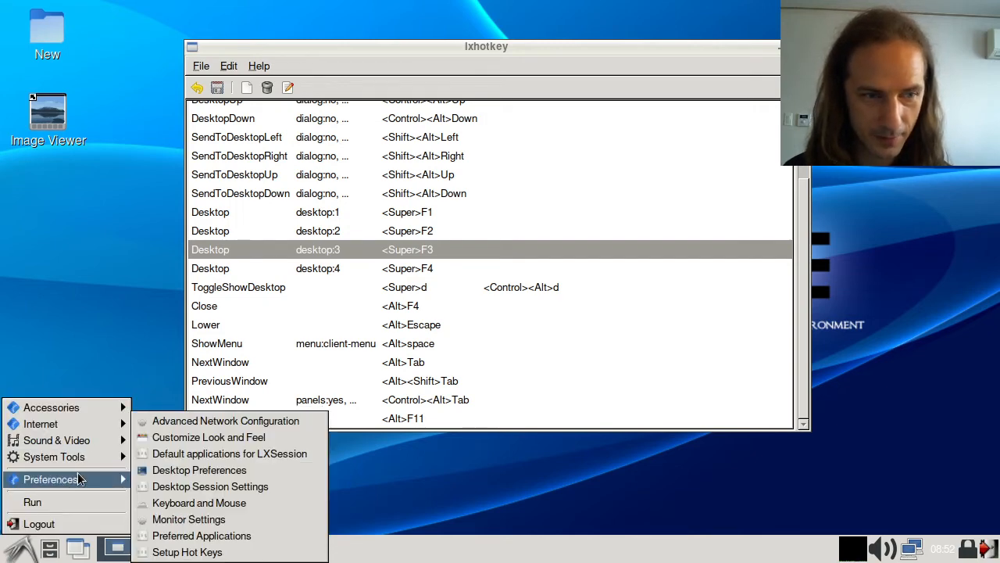
click(227, 436)
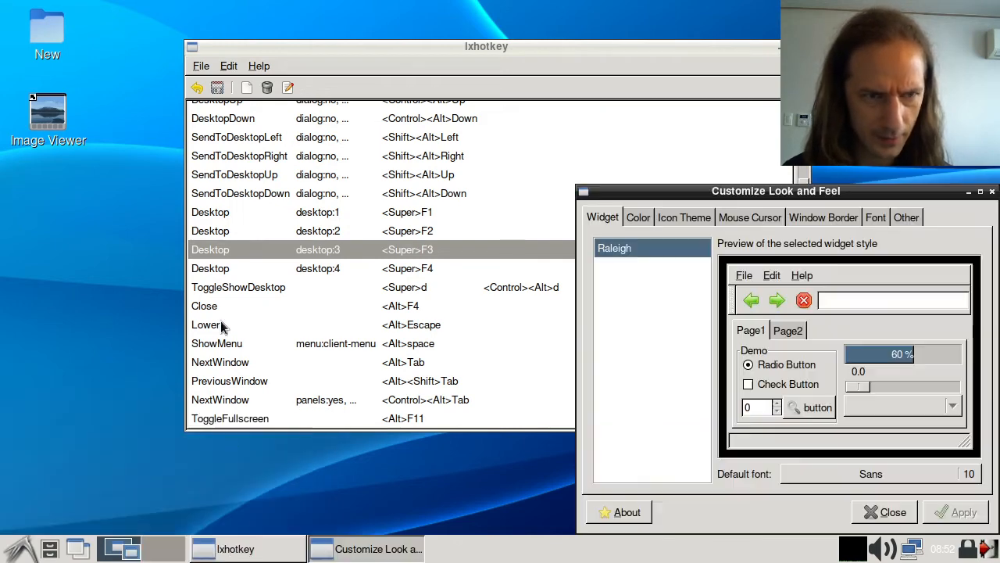
drag(752, 195, 583, 125)
Step: Examine the window border, mouse cursor, font, icon theme, color and widget settings in Customize Look and Feel
click(644, 150)
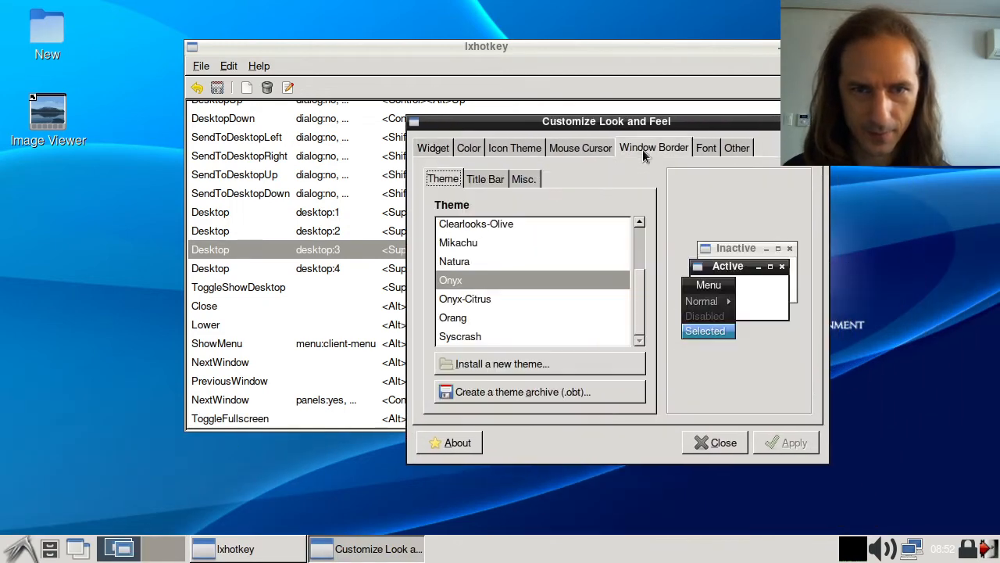
click(582, 147)
click(728, 147)
click(707, 148)
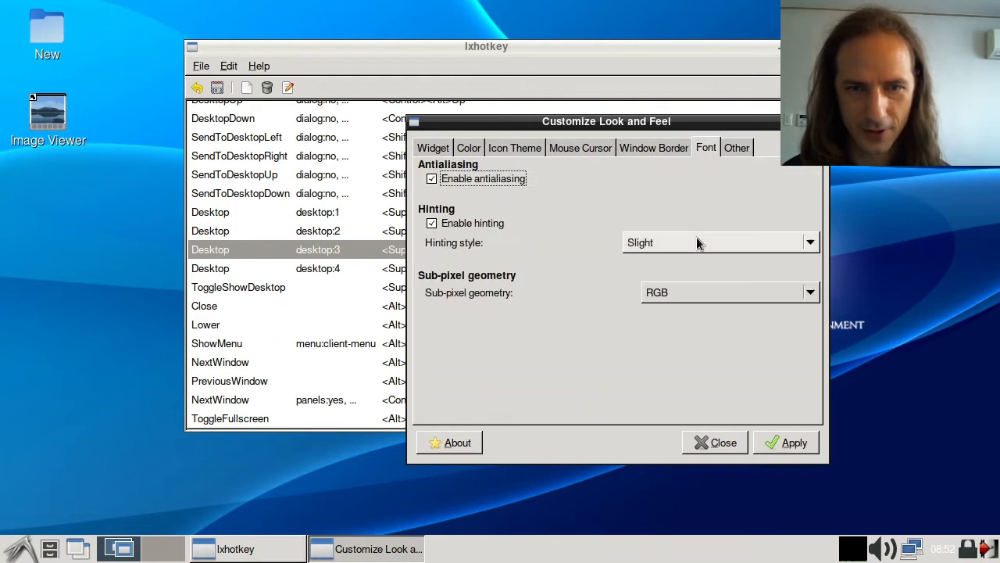
click(650, 148)
click(585, 147)
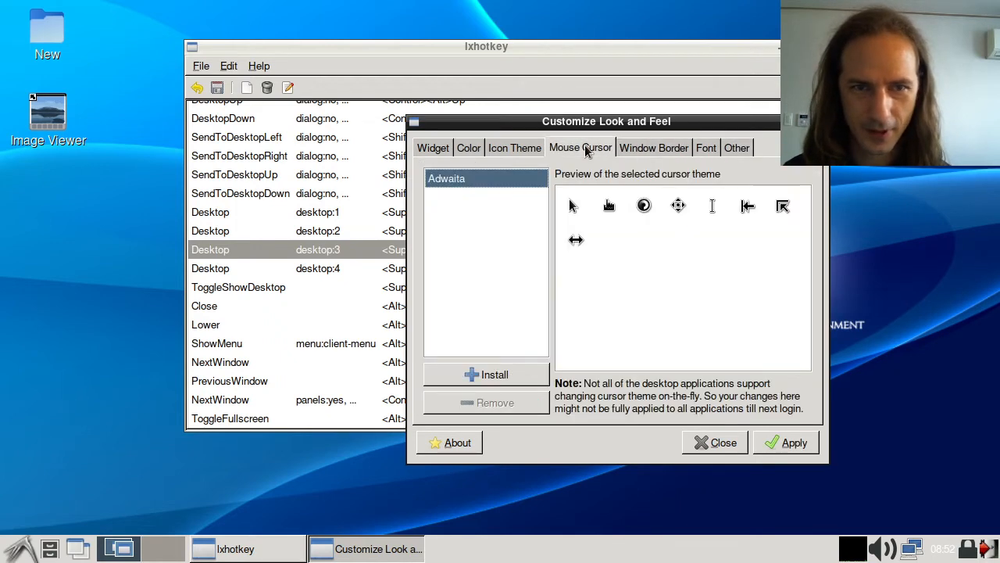
click(536, 149)
click(478, 148)
click(444, 149)
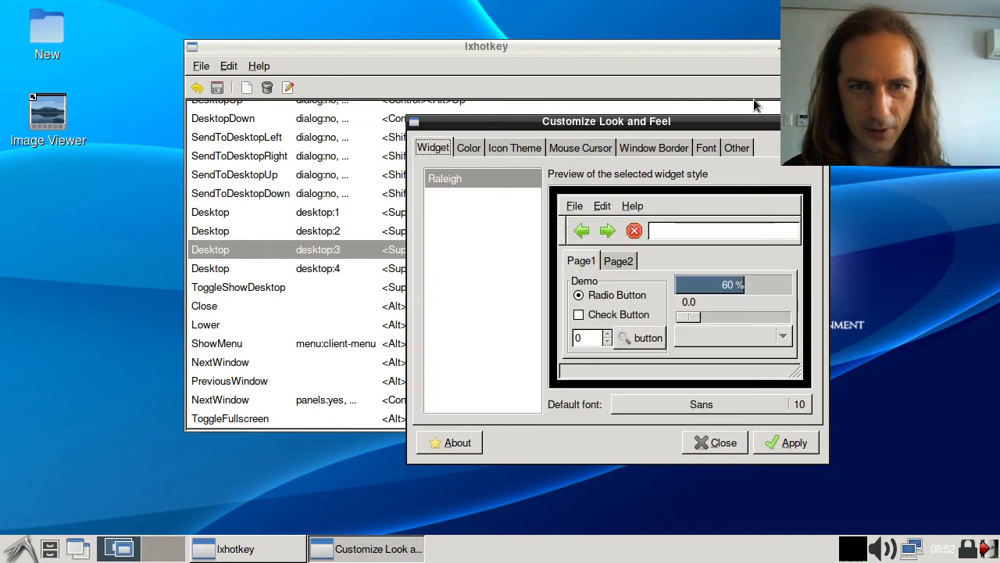
click(608, 148)
click(637, 148)
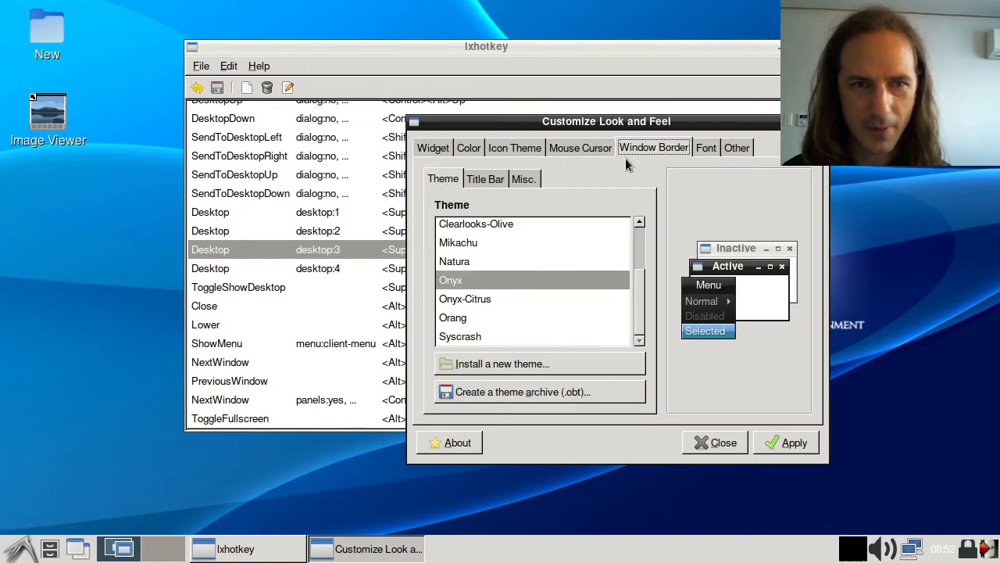
click(583, 148)
Step: Set the icon theme to nuoveXT.2.2 and apply it to the desktop
click(497, 150)
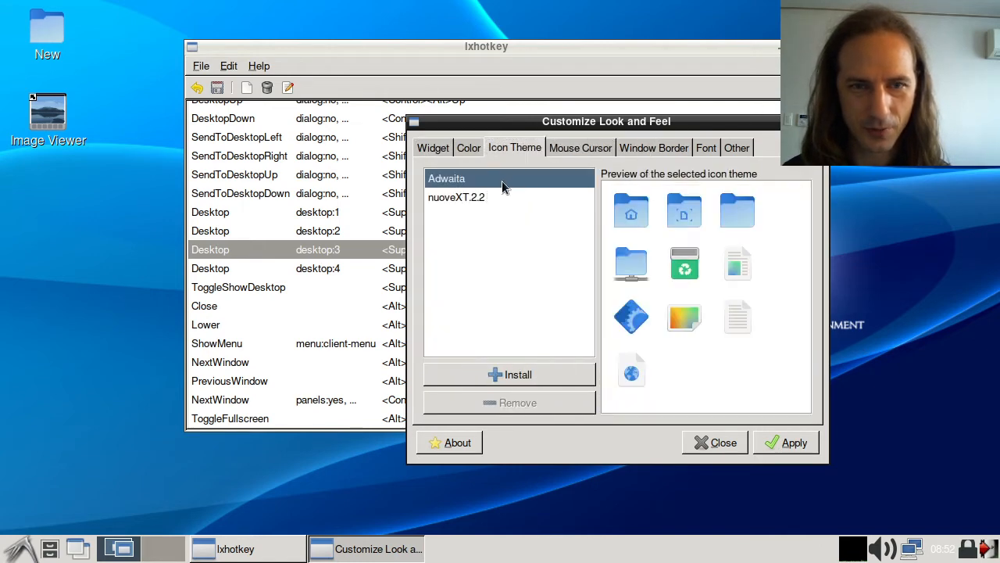
click(516, 200)
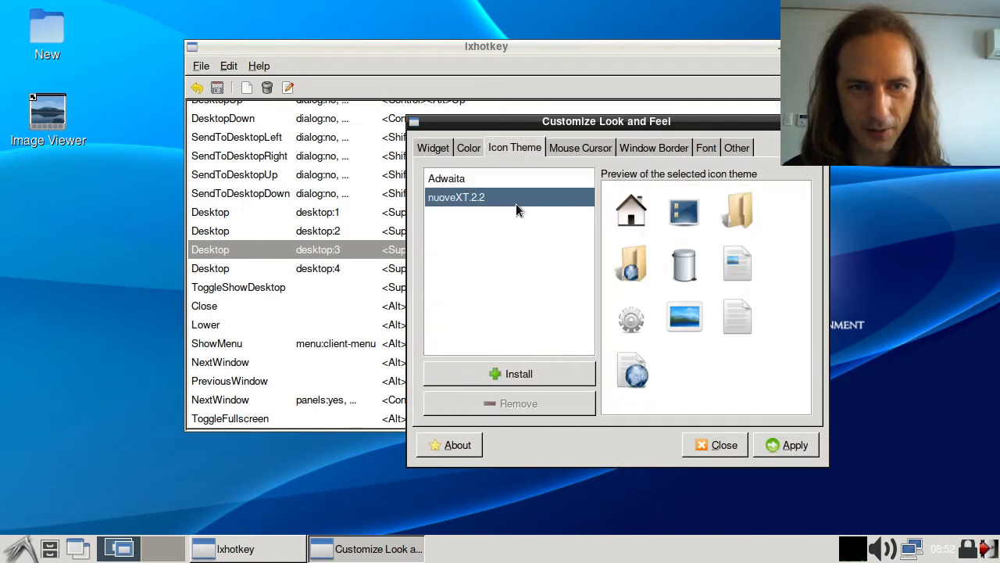
click(785, 446)
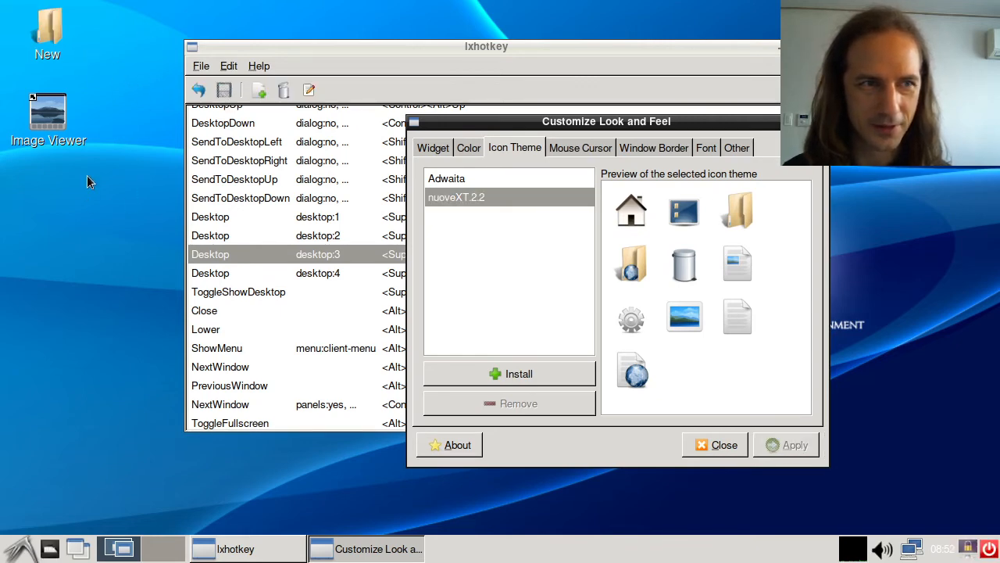
Step: Compare the color scheme options with the Raleigh widget style and its preview
click(469, 155)
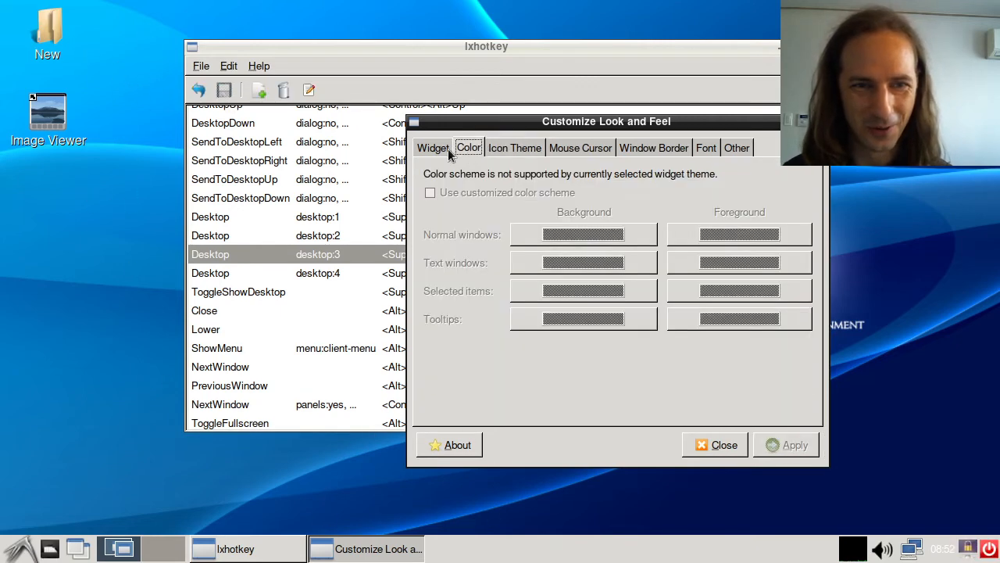
click(448, 148)
click(506, 181)
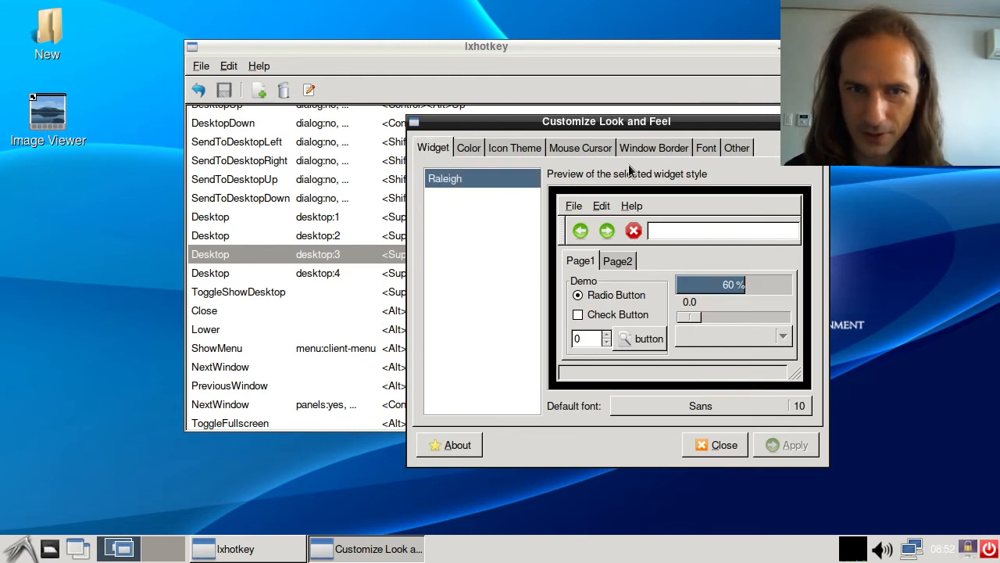
click(465, 151)
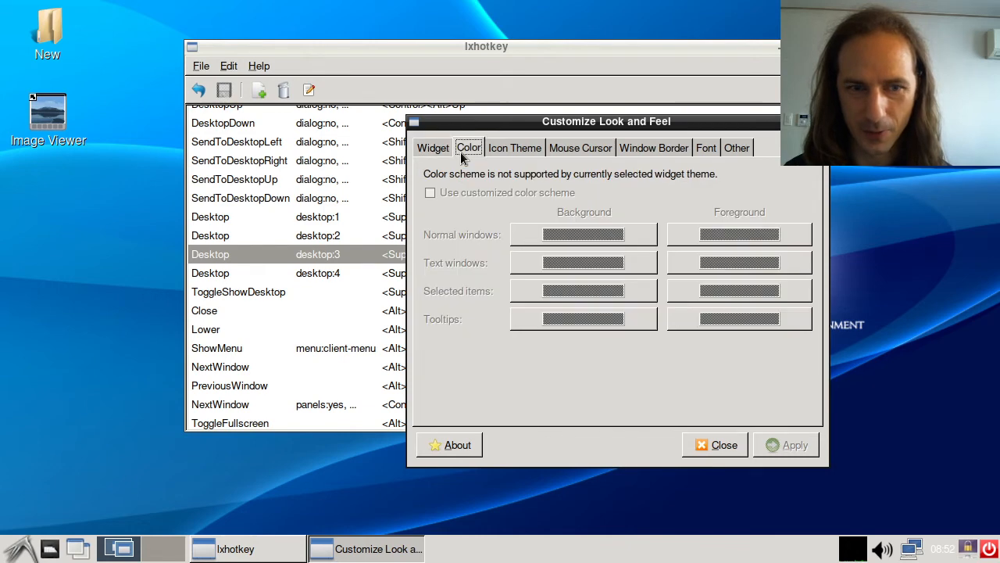
click(442, 151)
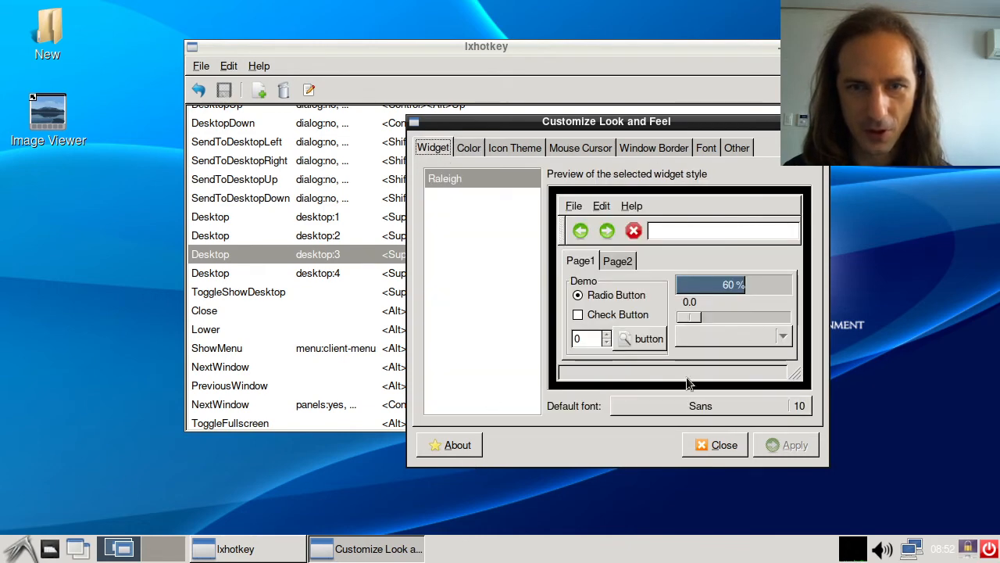
click(478, 147)
Step: Review the icon theme, mouse cursor, font and other appearance settings, ending on the window border themes
click(506, 149)
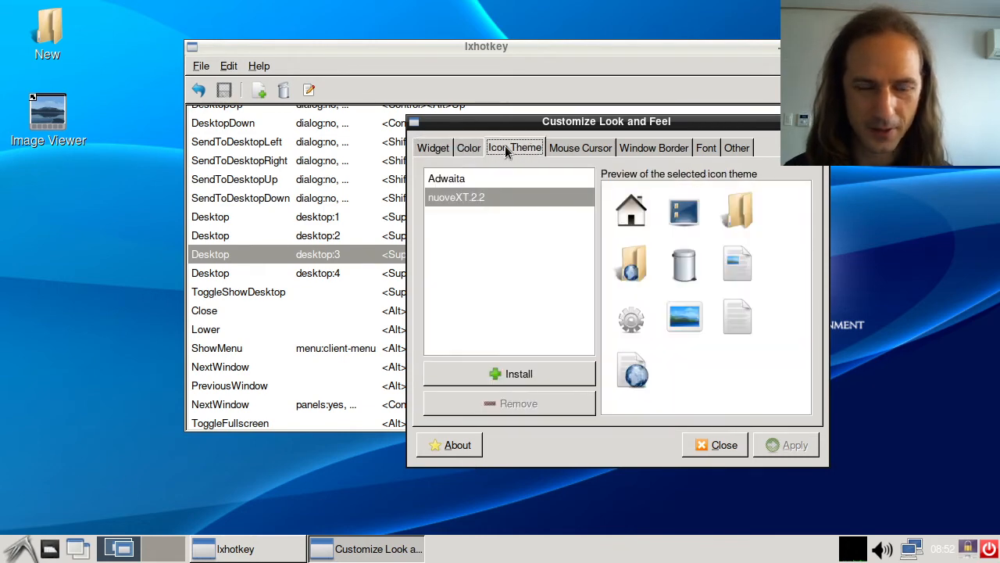
click(554, 149)
click(654, 151)
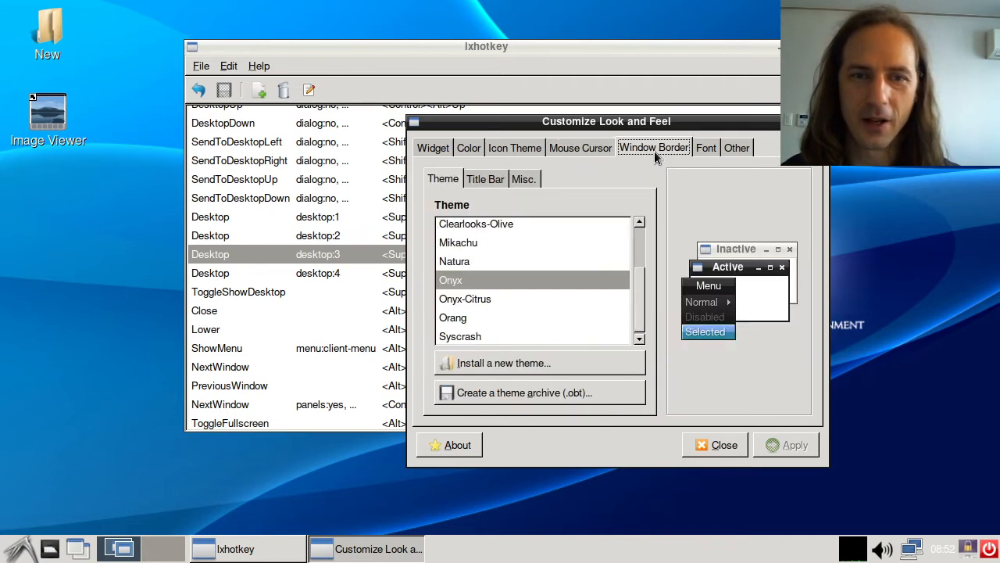
click(706, 149)
click(734, 148)
click(660, 151)
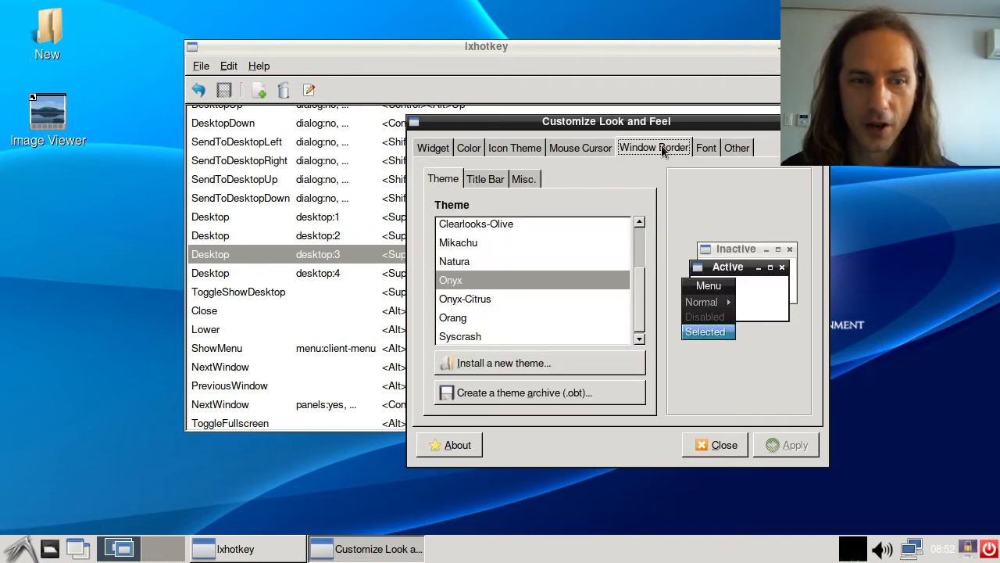
Step: Preview the window border themes from Artwiz-boxed to Onyx-Citrus, and apply Syscrash
scroll(565, 289, up, 2)
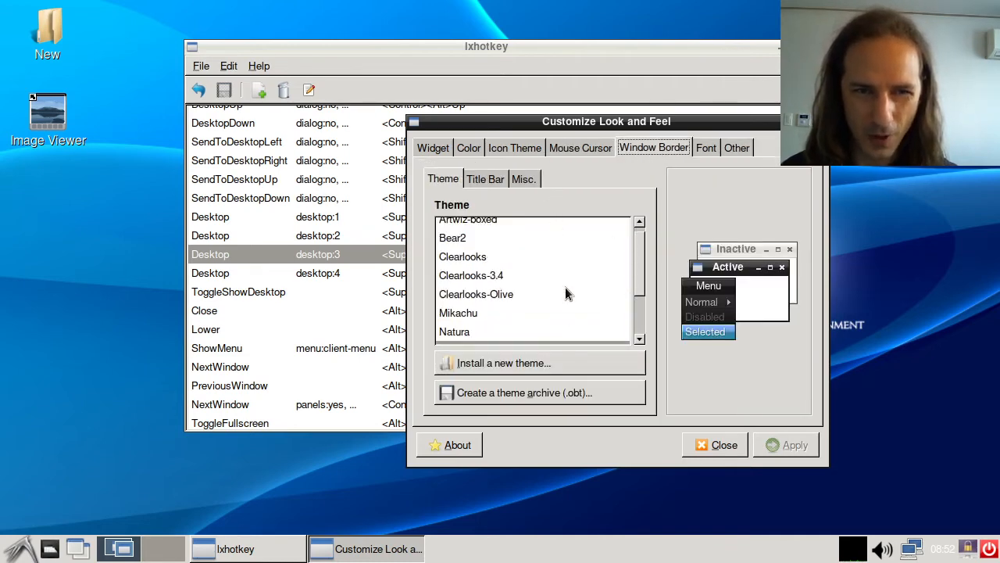
click(538, 226)
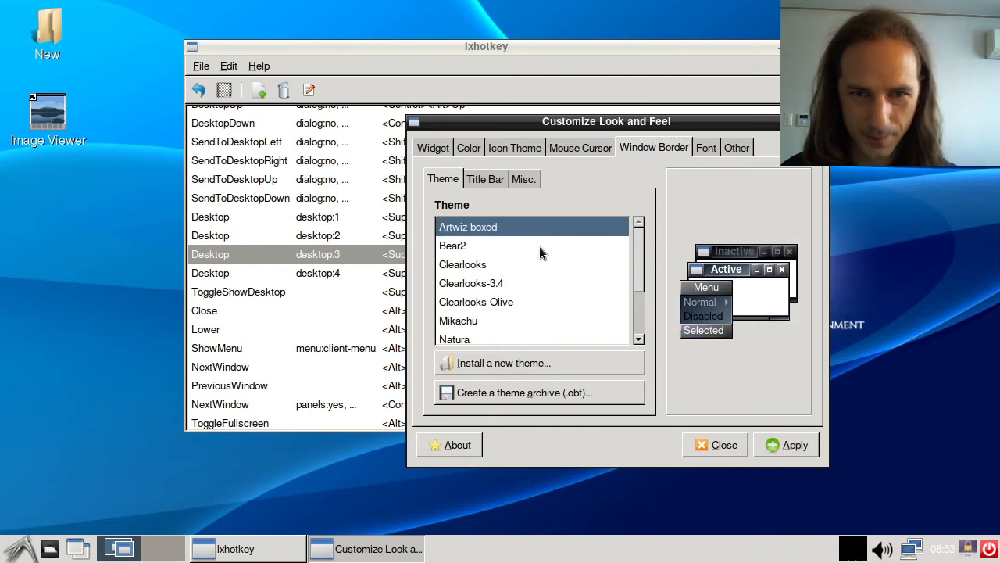
click(539, 246)
click(540, 265)
click(540, 276)
scroll(539, 275, down, 3)
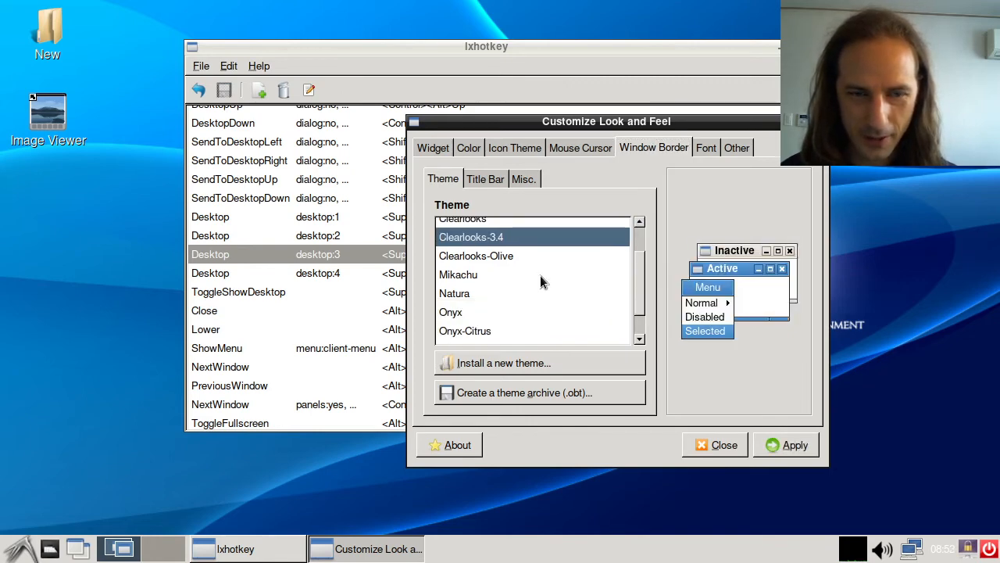
click(522, 336)
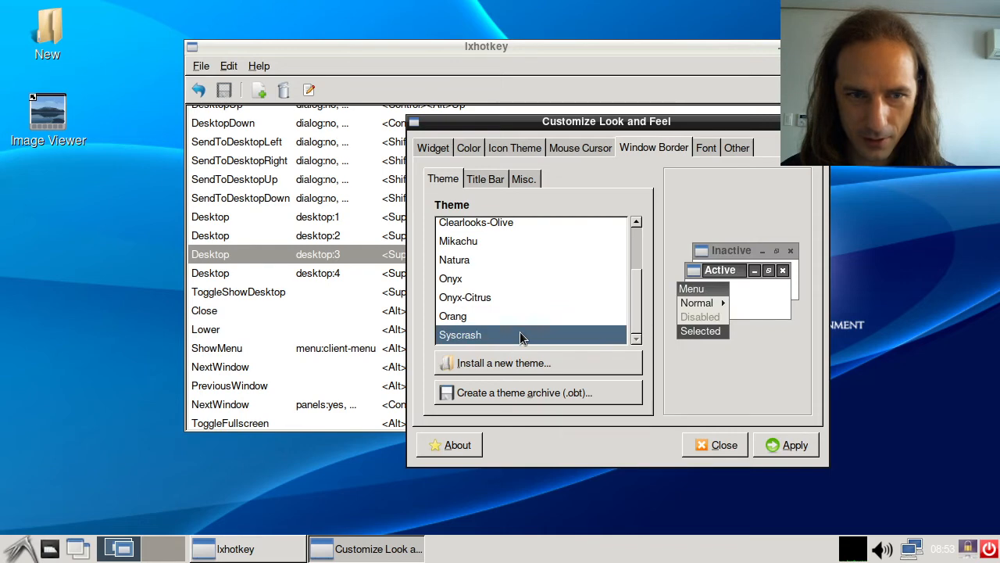
click(517, 319)
click(518, 301)
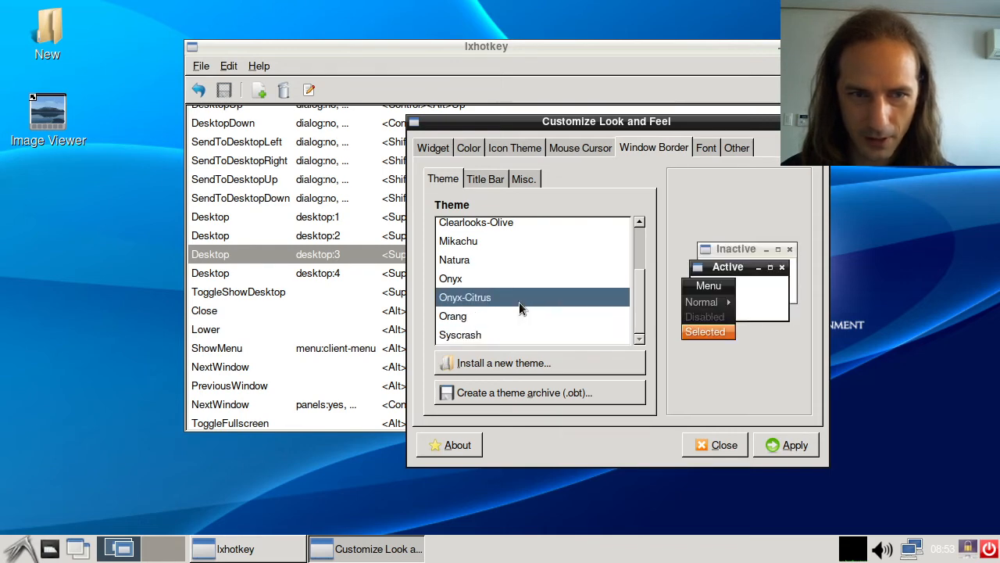
click(524, 333)
click(779, 446)
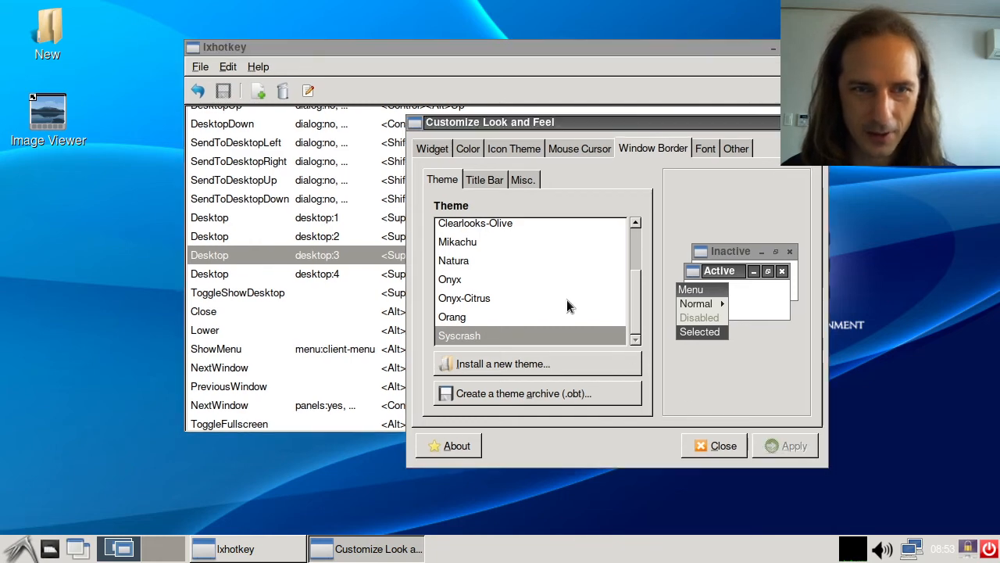
drag(489, 122, 470, 86)
Step: Preview the Onyx and Natura window borders, apply the Clearlooks theme instead, and move the window to check its border
click(469, 245)
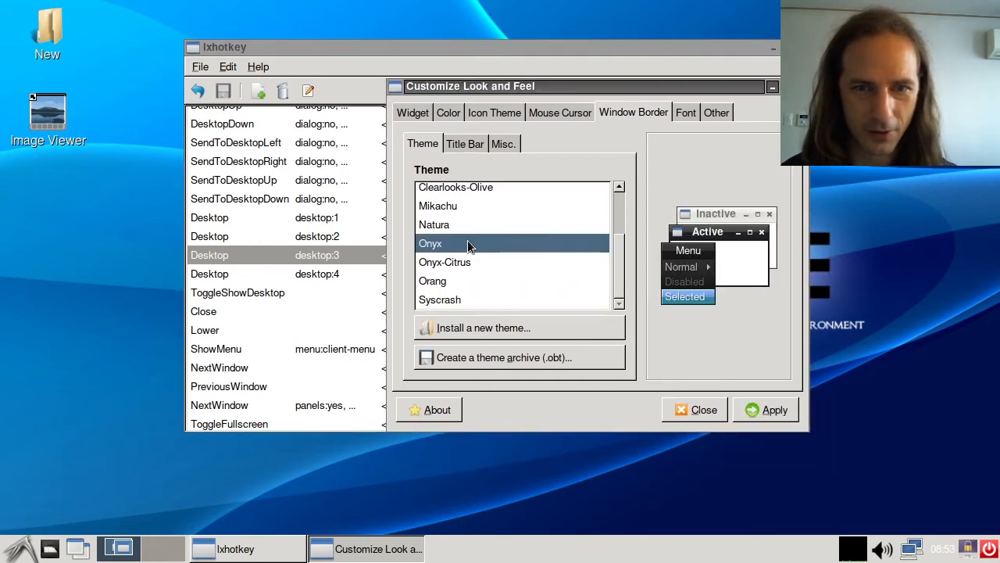
click(471, 226)
scroll(471, 224, up, 3)
click(476, 229)
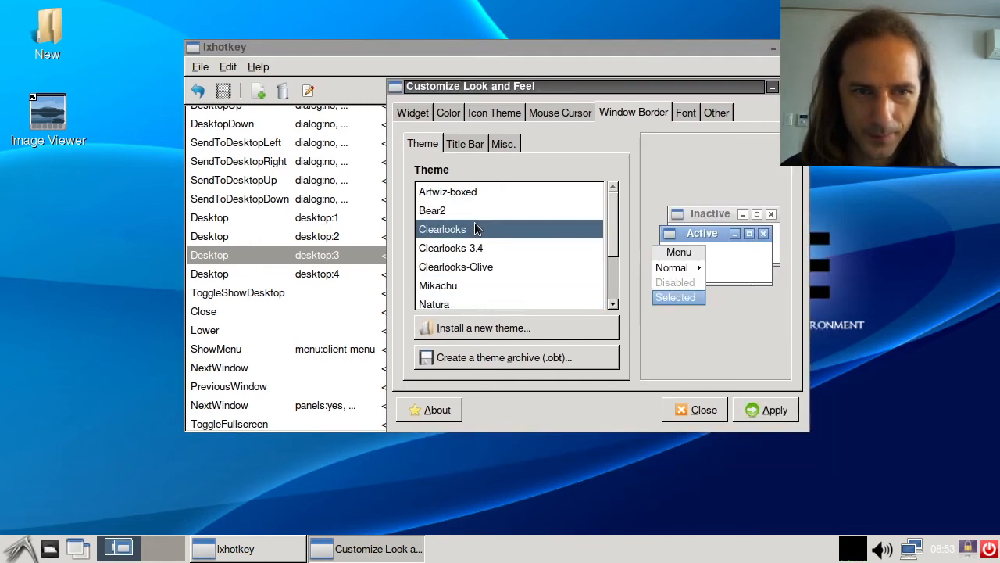
click(758, 414)
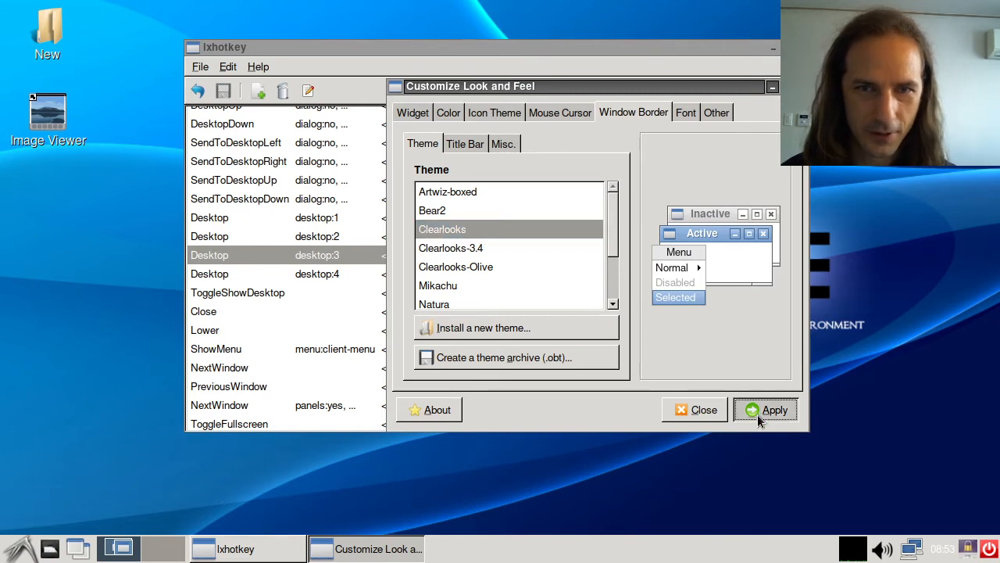
drag(525, 86, 582, 94)
Step: Preview the Bear2, Artwiz-boxed and Clearlooks-Olive window borders, and apply the Mikachu theme
click(497, 219)
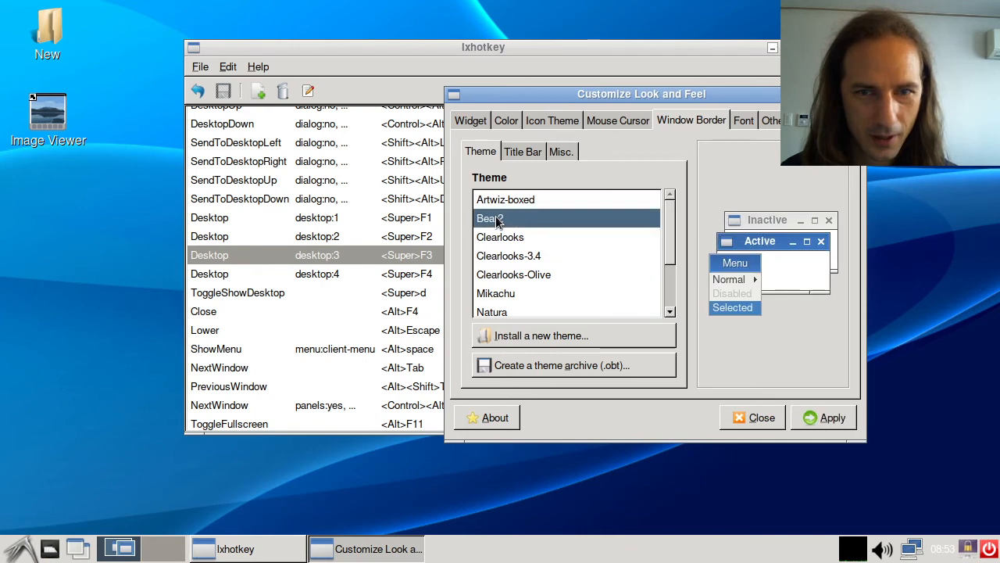
click(504, 203)
click(531, 219)
click(563, 276)
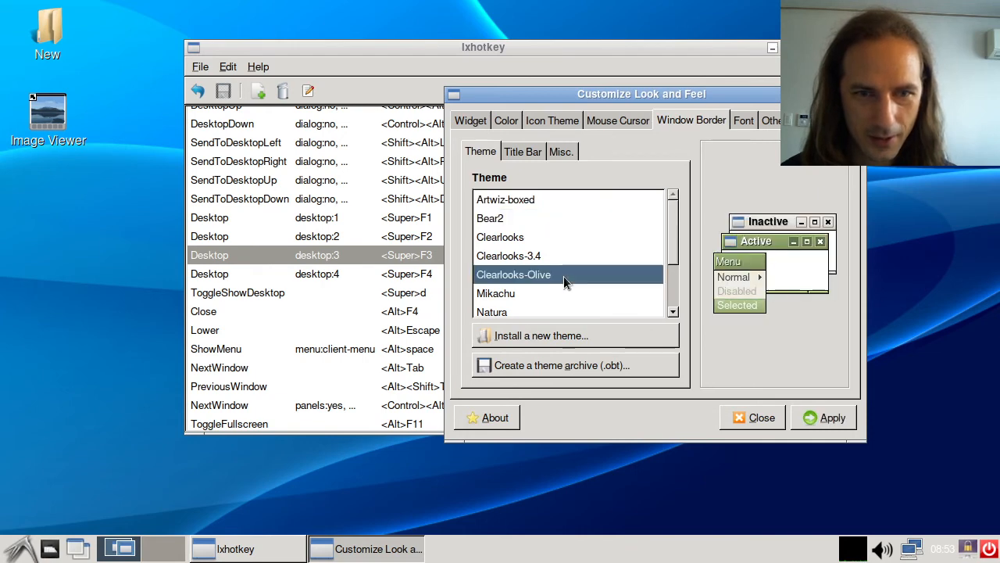
click(564, 293)
click(815, 419)
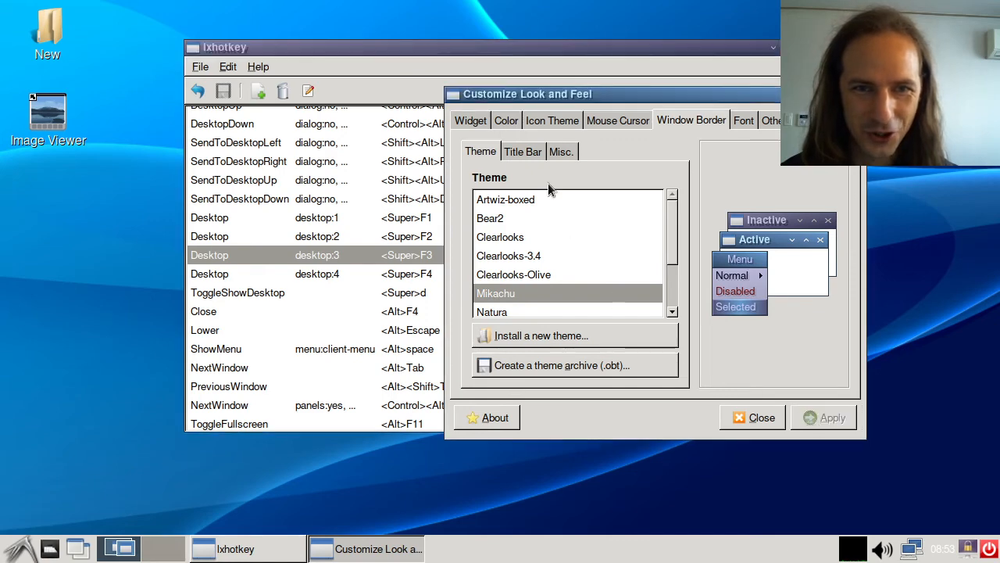
drag(539, 101, 464, 74)
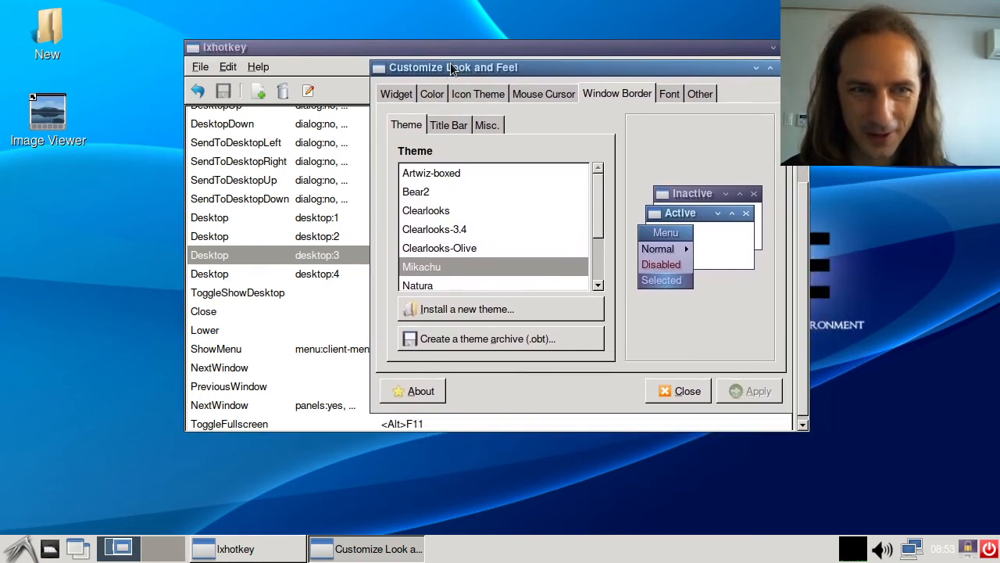
Step: Close the lxhotkey window and move Customize Look and Feel clear on the desktop
click(449, 53)
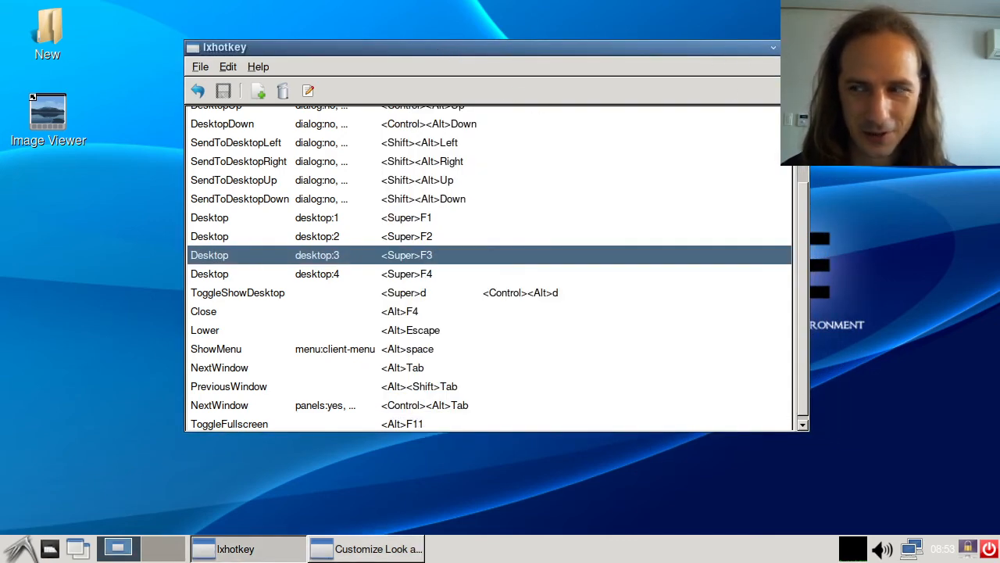
click(774, 47)
drag(673, 75, 619, 100)
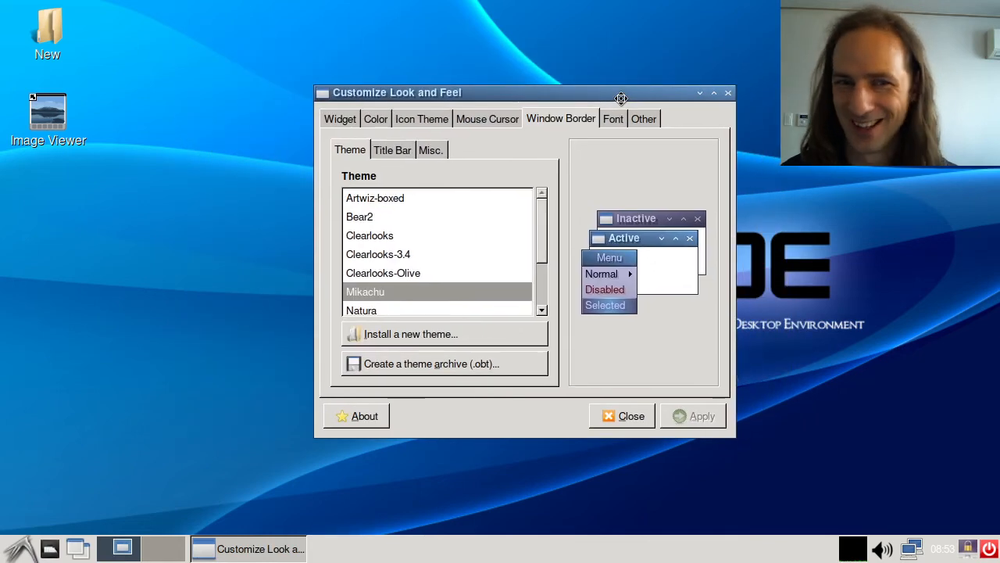
Step: Set the active window title font to Sans Bold 12, apply it, and reposition the window
click(399, 152)
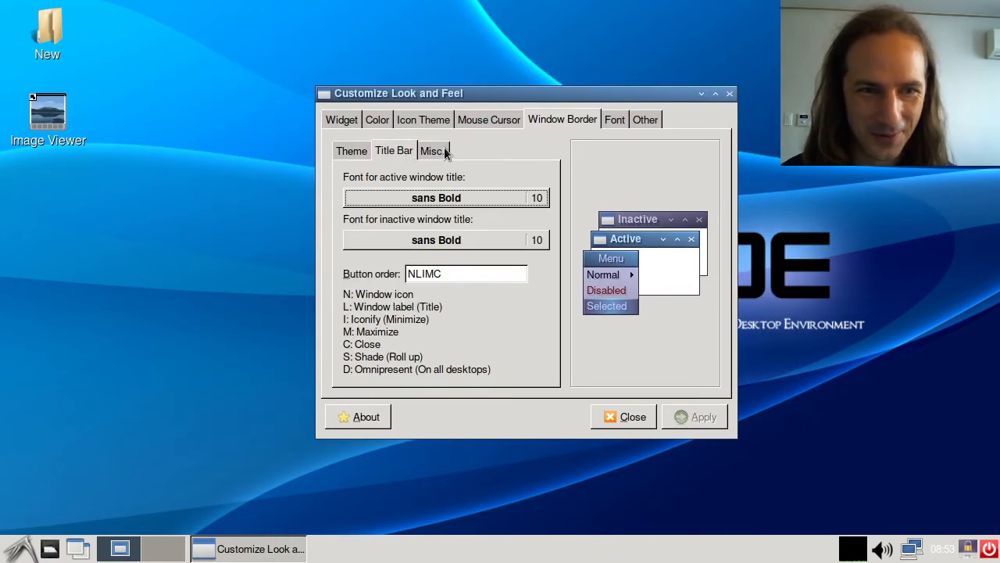
click(470, 196)
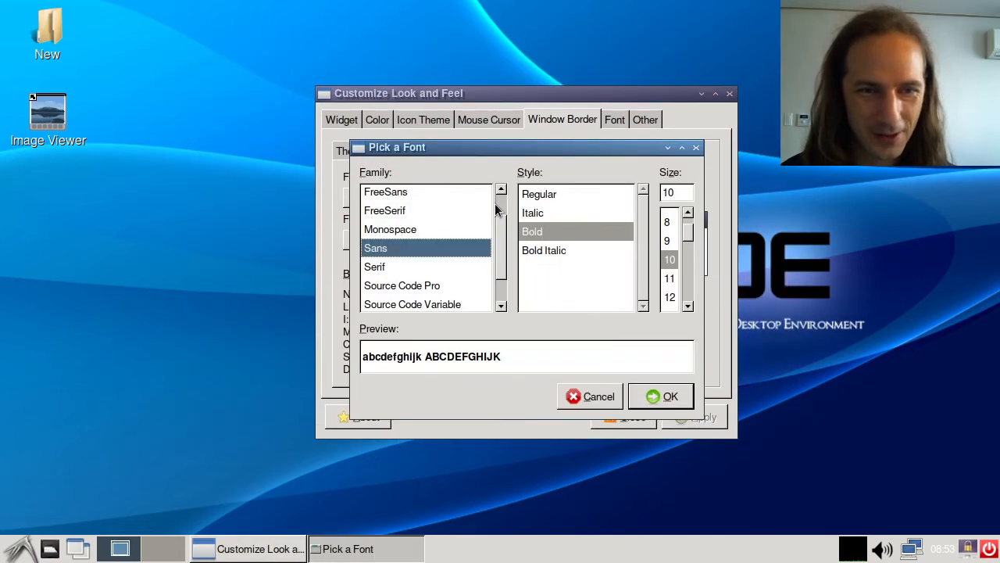
click(669, 297)
click(661, 394)
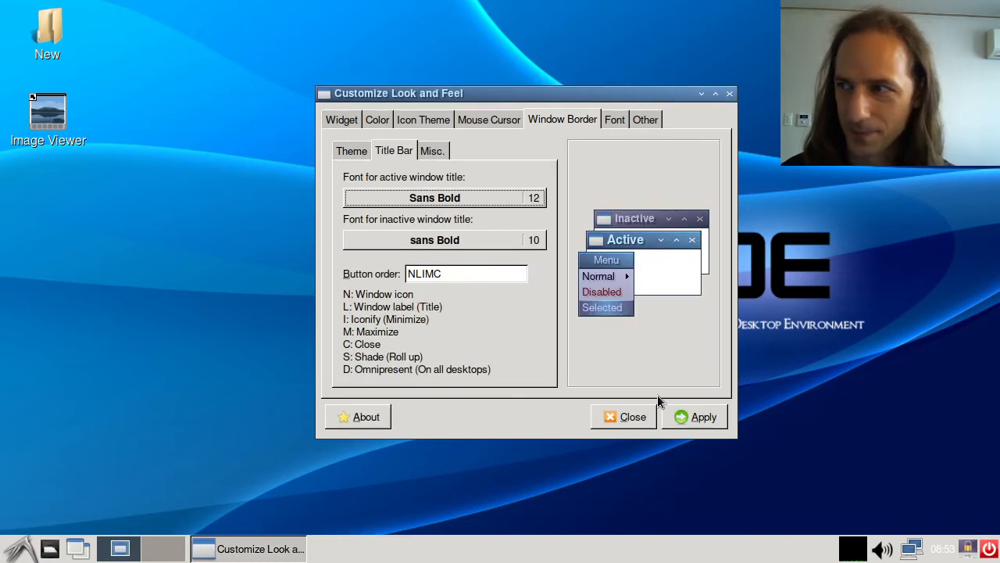
click(685, 418)
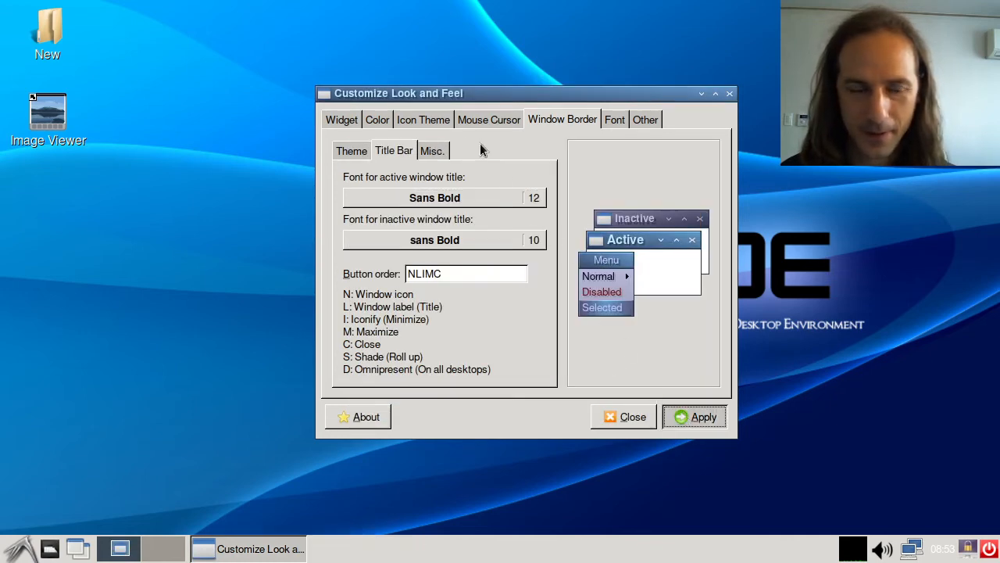
drag(450, 101, 375, 81)
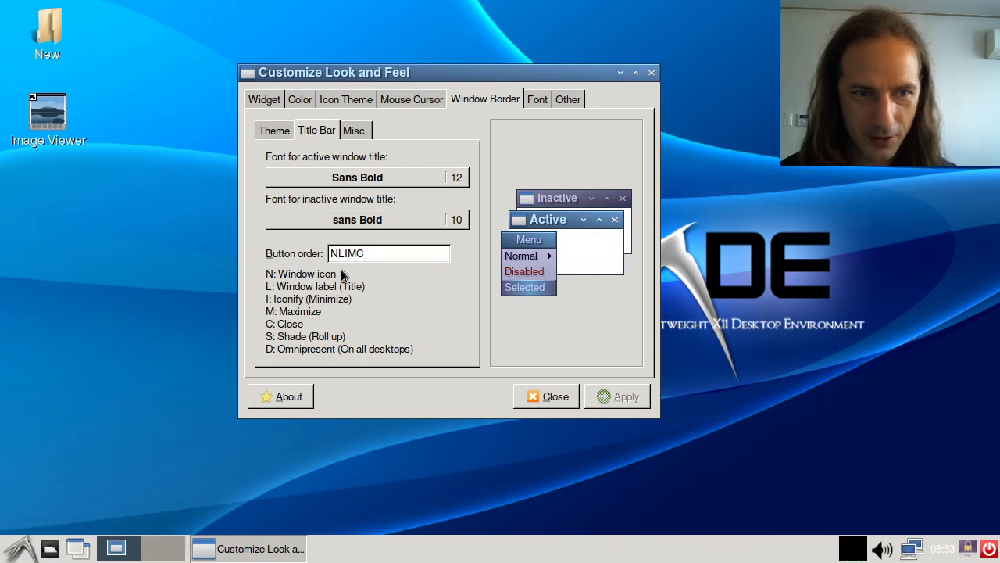
Step: Add a shade button by setting the title bar button order to NLIMSC, apply it, and test rolling the window up
text(S)
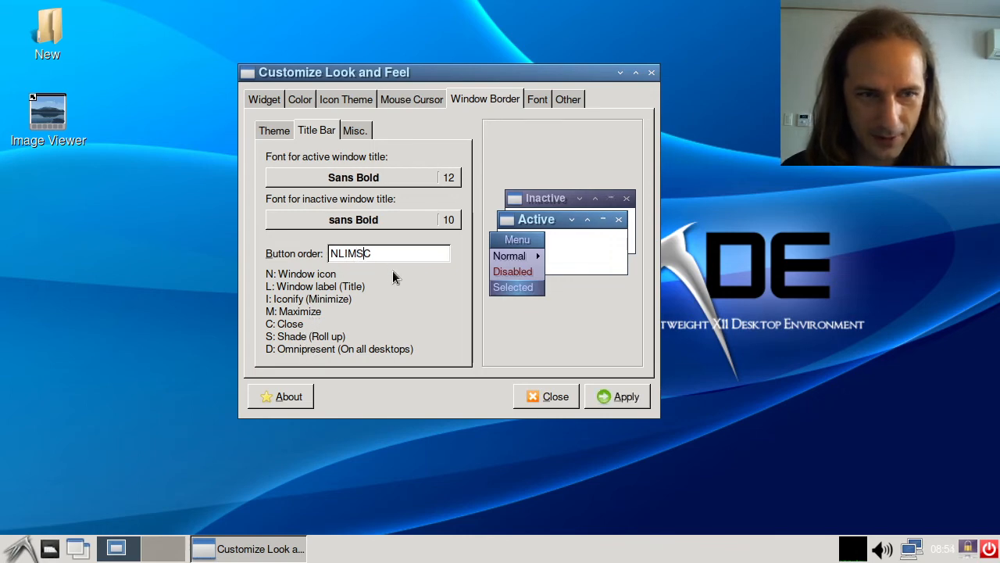
click(614, 400)
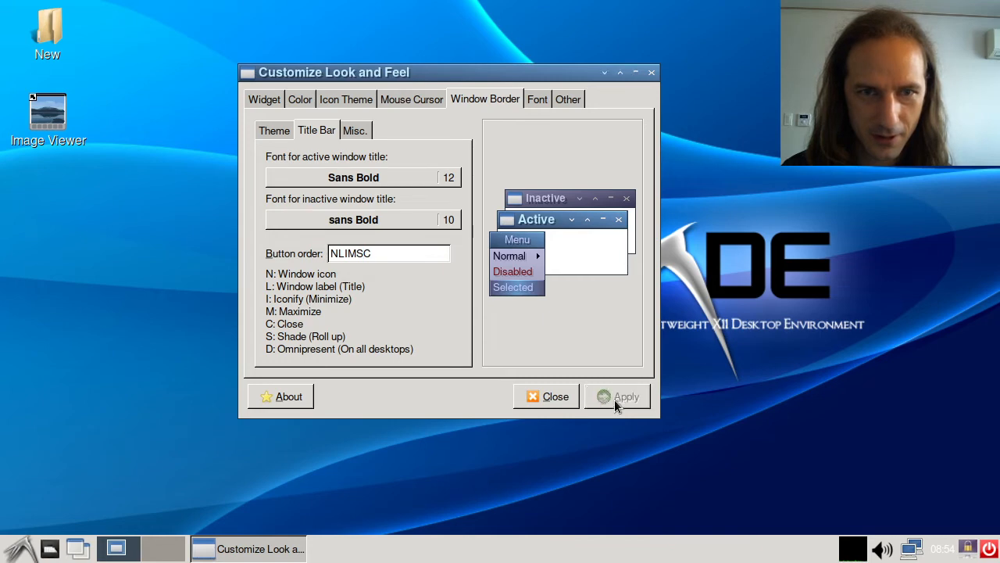
click(631, 73)
click(631, 74)
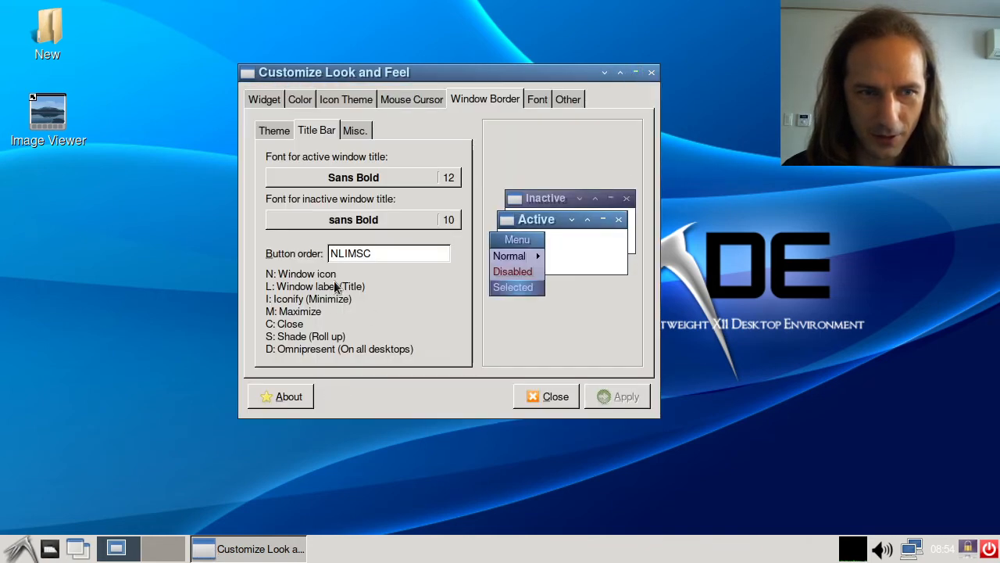
Step: Restore the title bar button order to NLIMC, apply it, and close Customize Look and Feel
key(BackSpace)
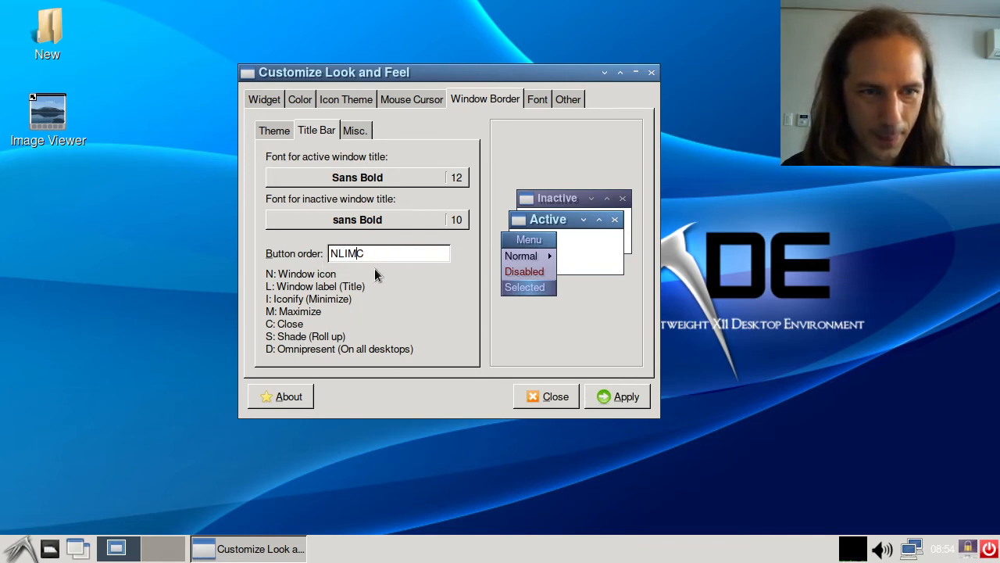
click(621, 398)
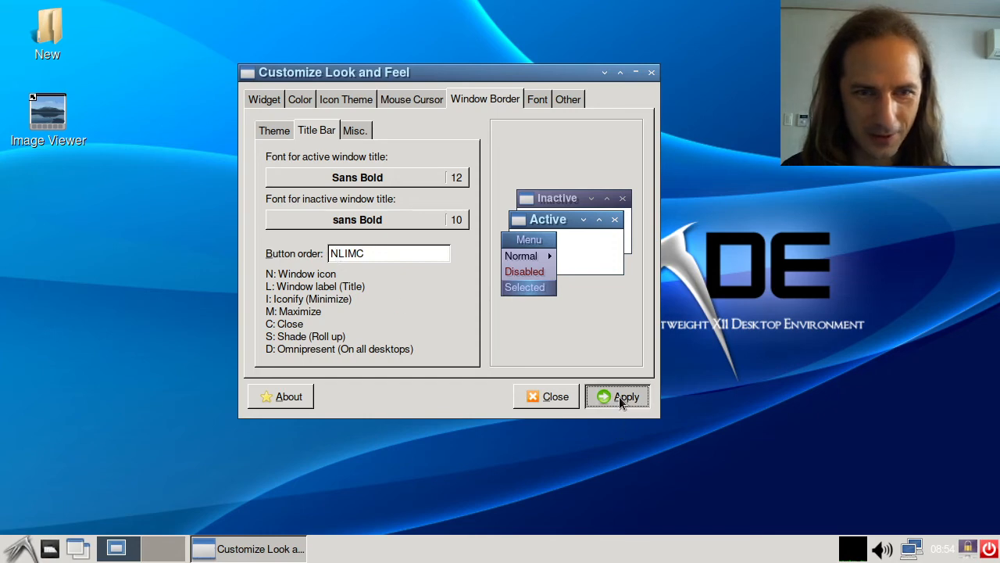
click(327, 129)
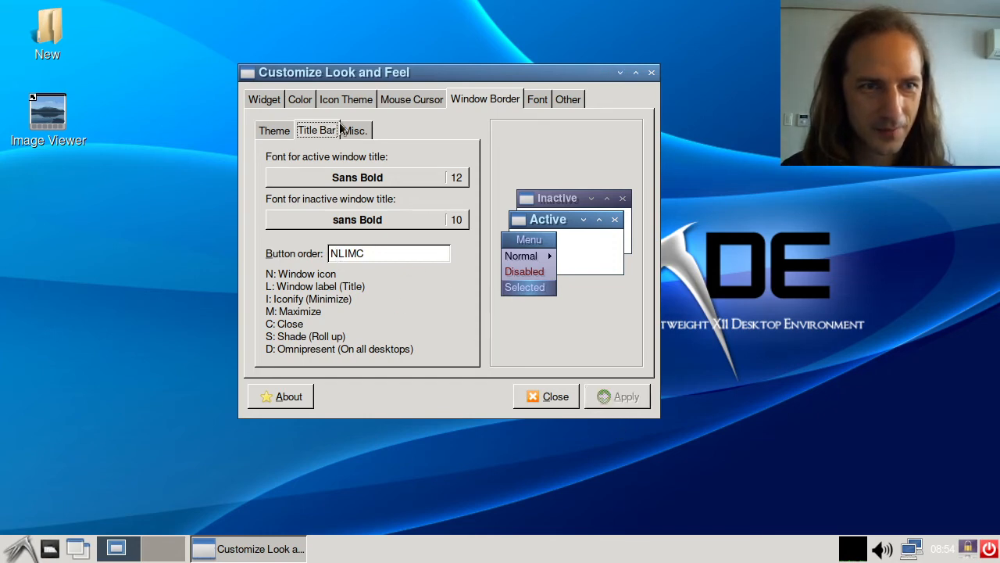
click(354, 131)
click(327, 131)
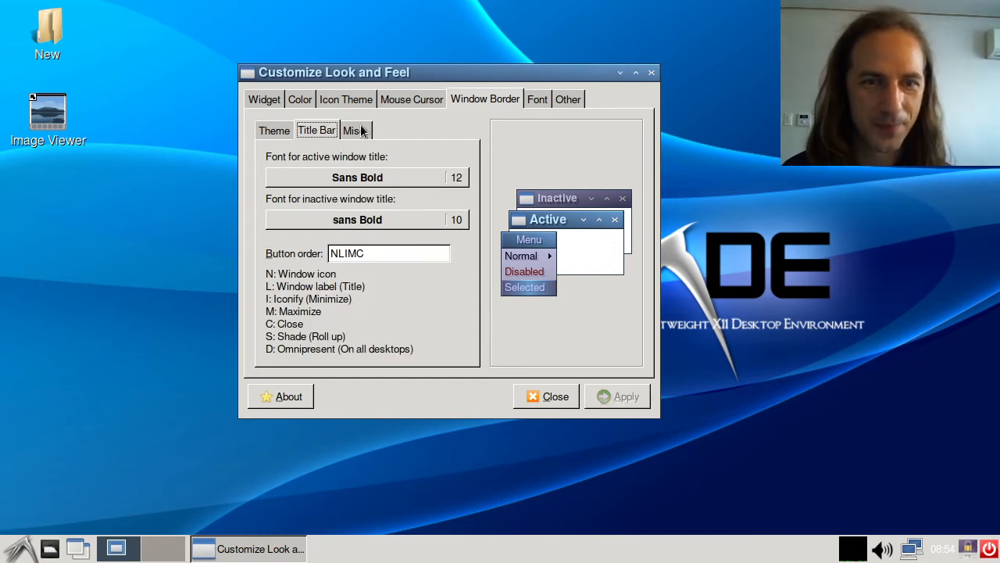
click(653, 73)
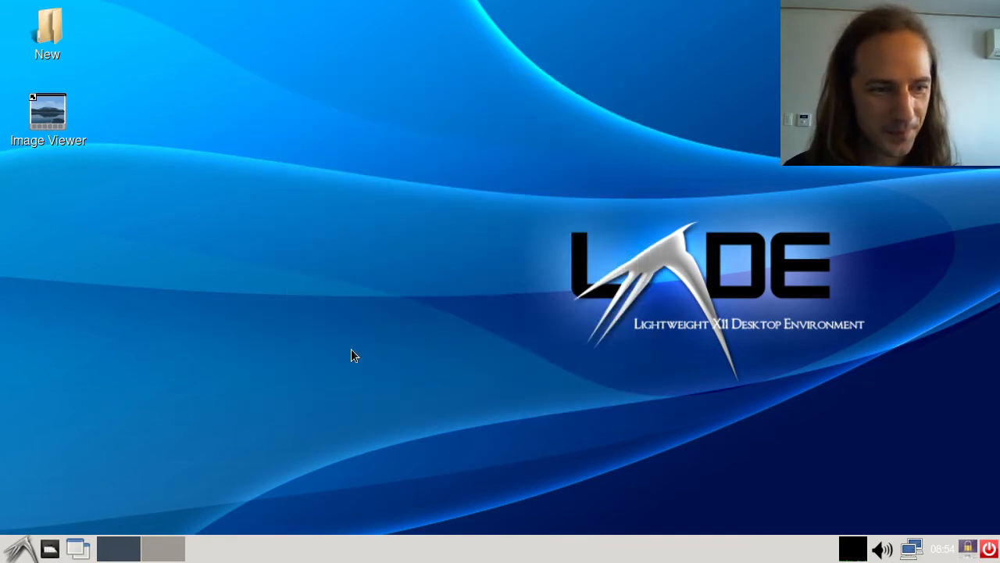
Step: Check the applications menu, open the file manager at the home folder, and close it again
click(22, 552)
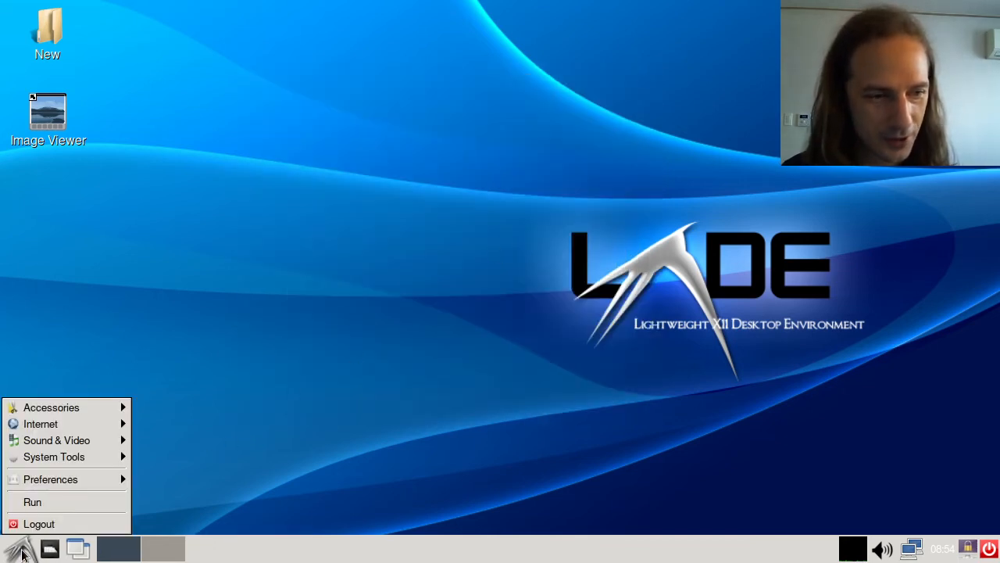
click(21, 552)
click(49, 548)
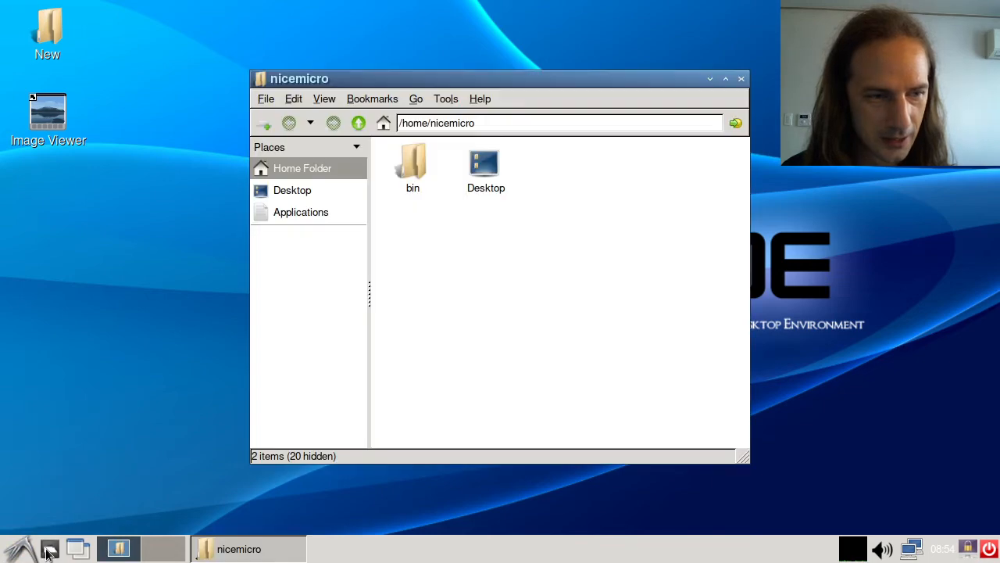
click(742, 81)
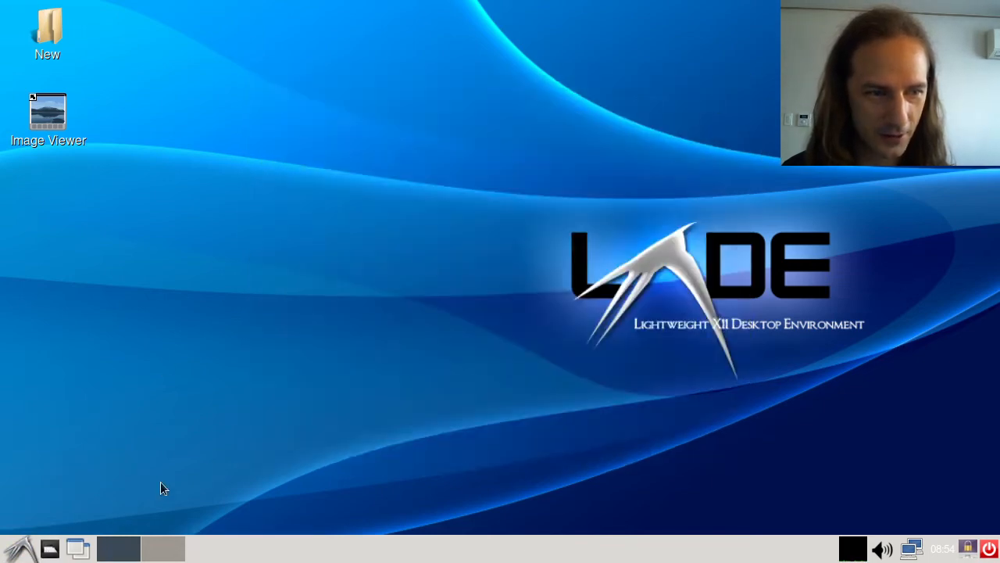
Step: Launch the st terminal through the Run dialog and reposition its window
click(22, 551)
click(31, 500)
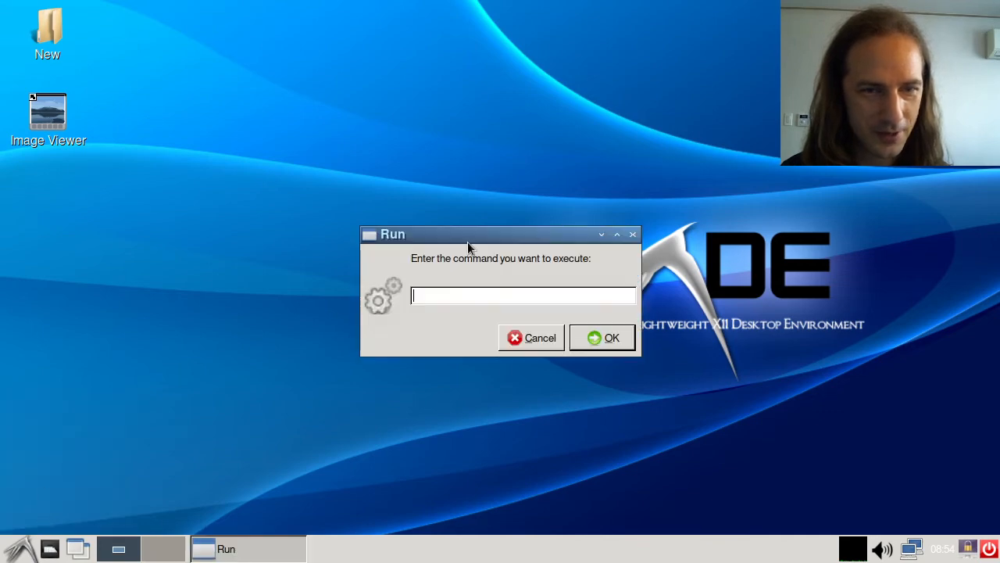
drag(489, 232, 426, 224)
text(st)
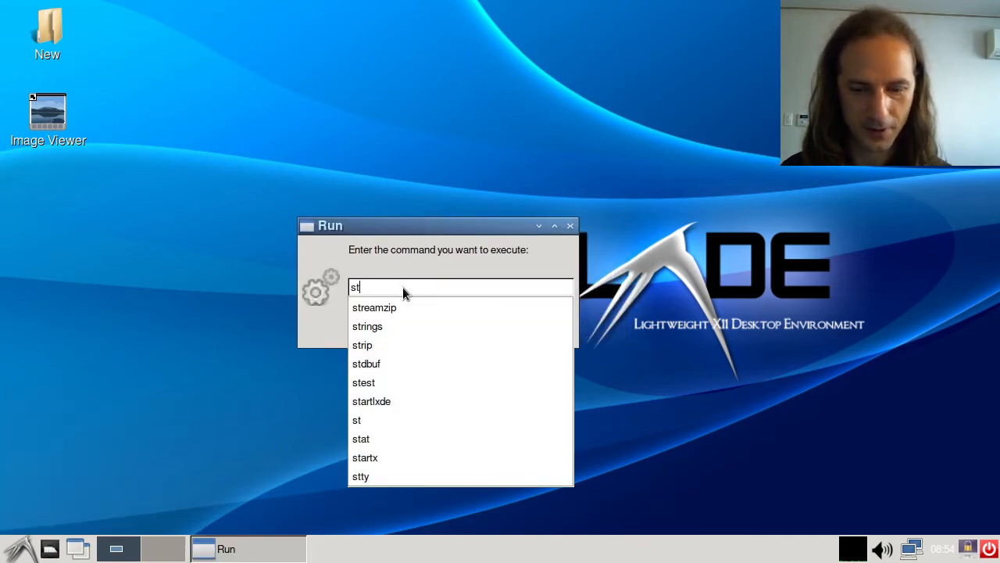
key(Return)
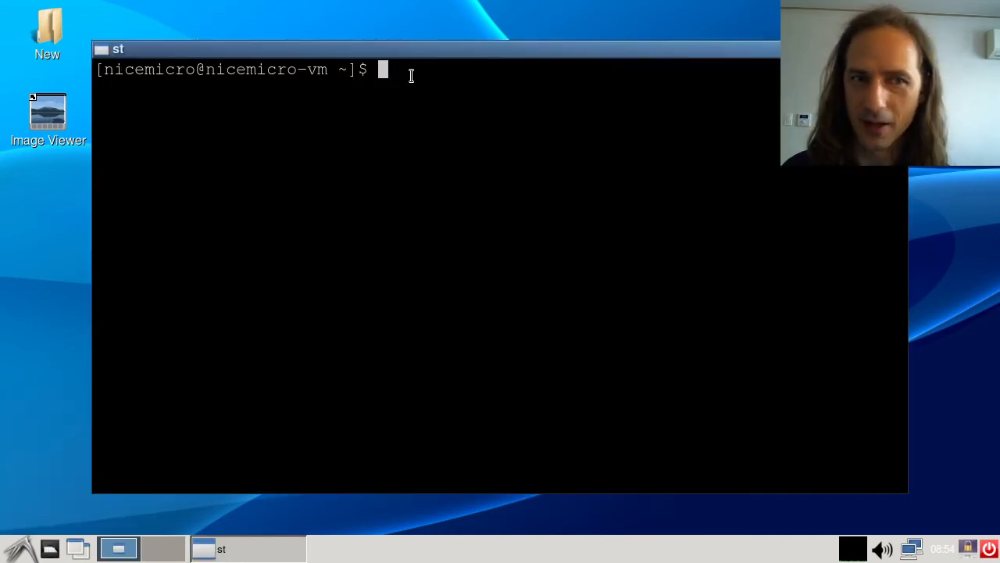
drag(419, 54, 367, 56)
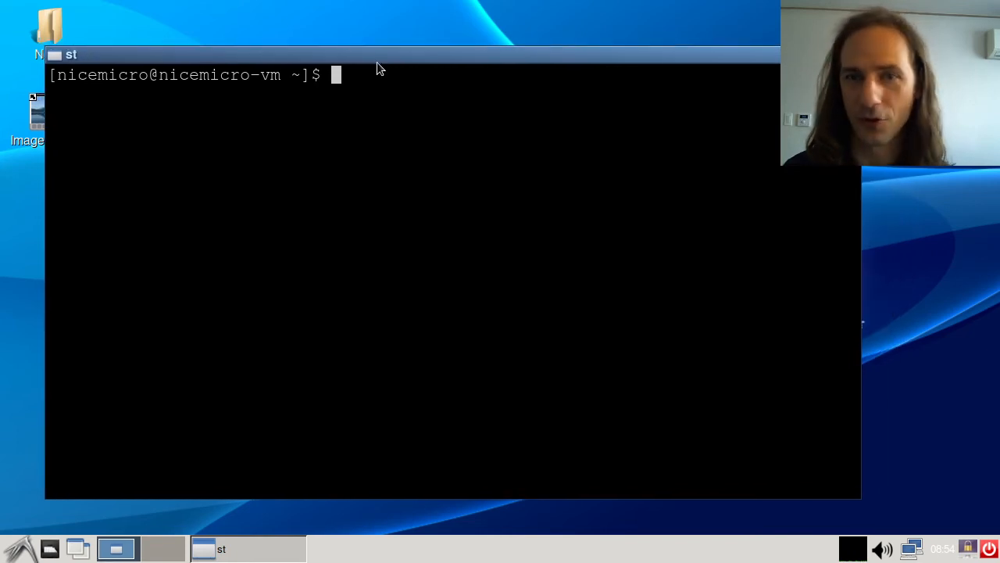
Step: Move the st terminal window until its title bar controls are reachable, and close it
drag(744, 56, 581, 55)
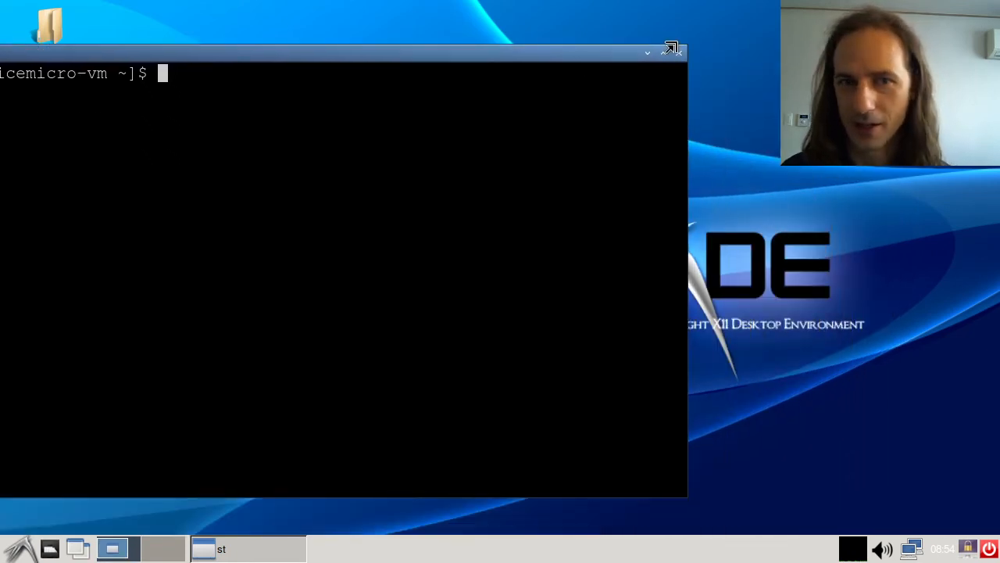
click(679, 48)
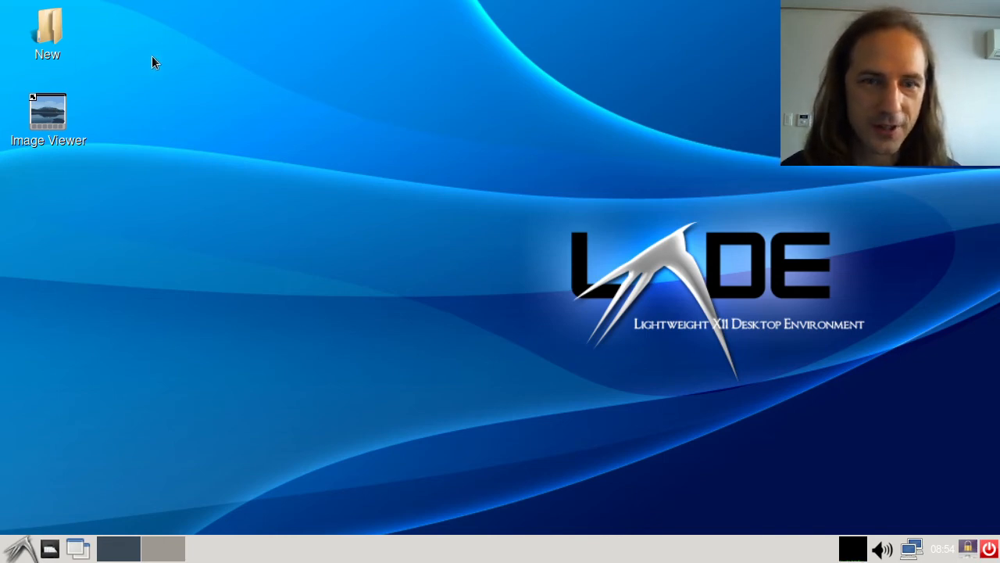
drag(900, 67, 875, 190)
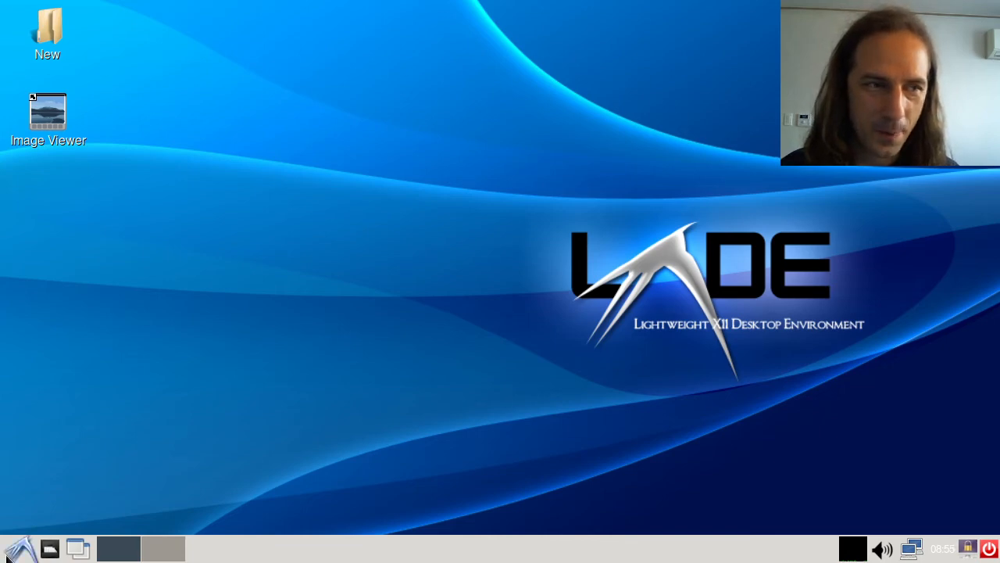
click(19, 549)
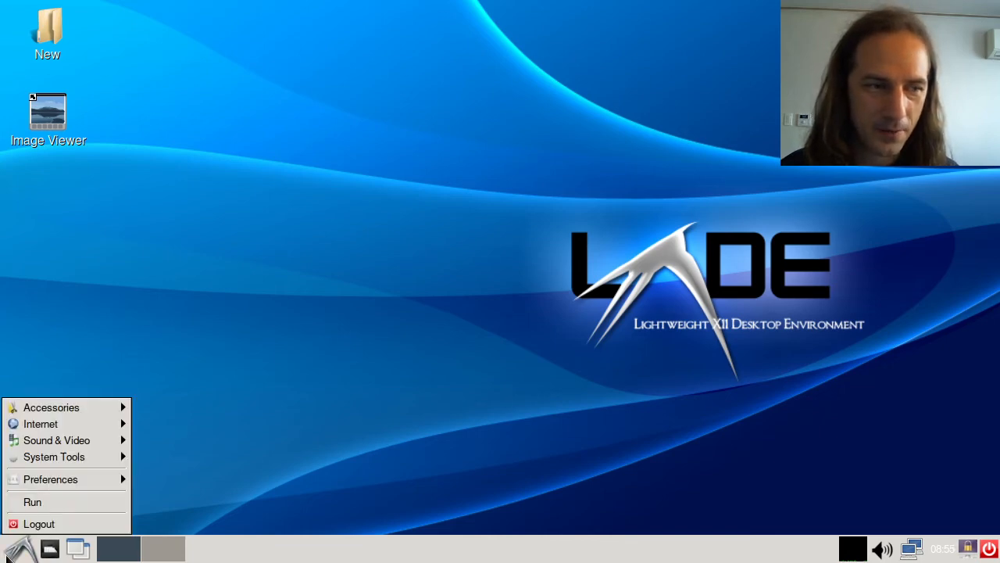
click(252, 88)
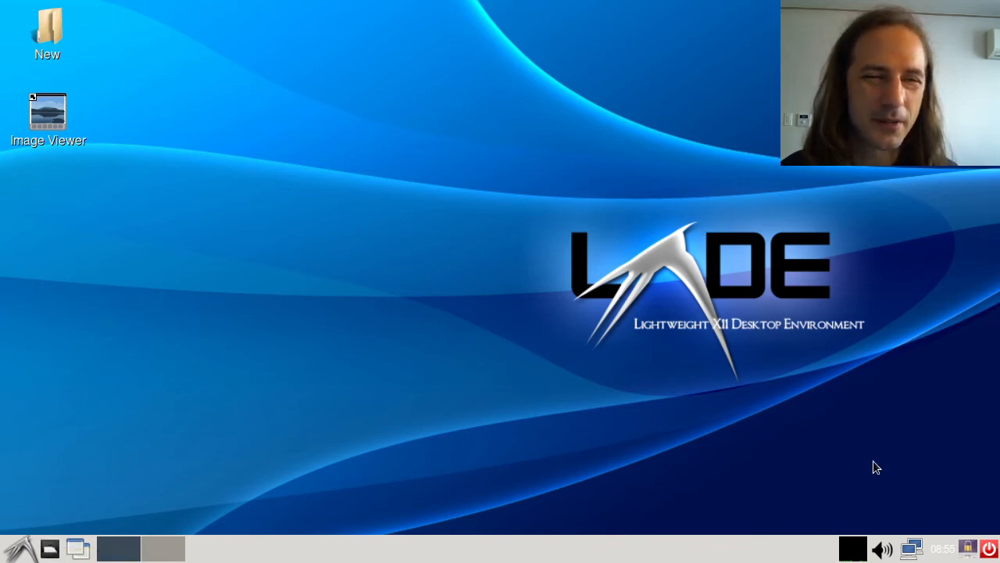
drag(874, 463, 406, 262)
Step: Launch LXTerminal from the System Tools applications
click(22, 549)
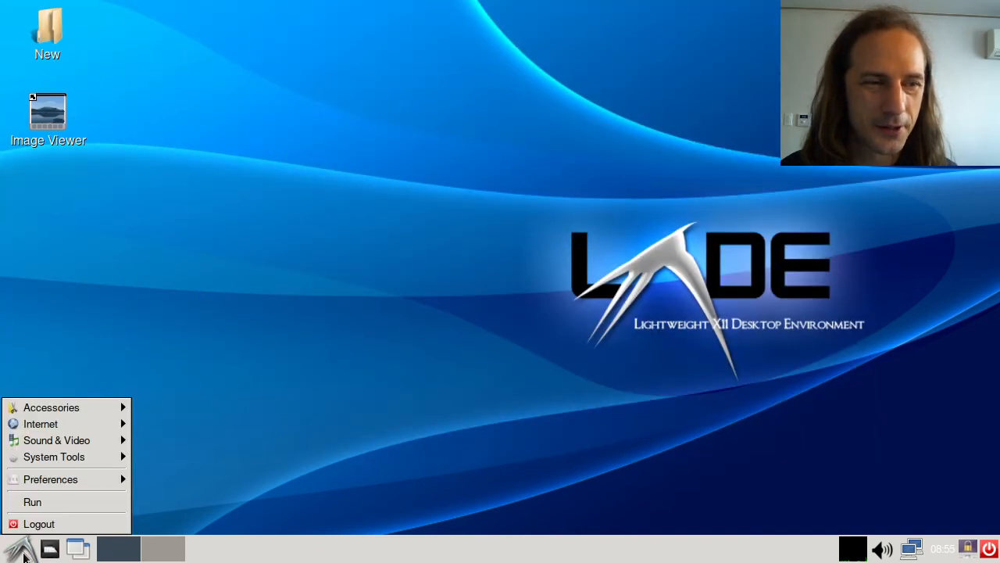
mouse_move(86, 440)
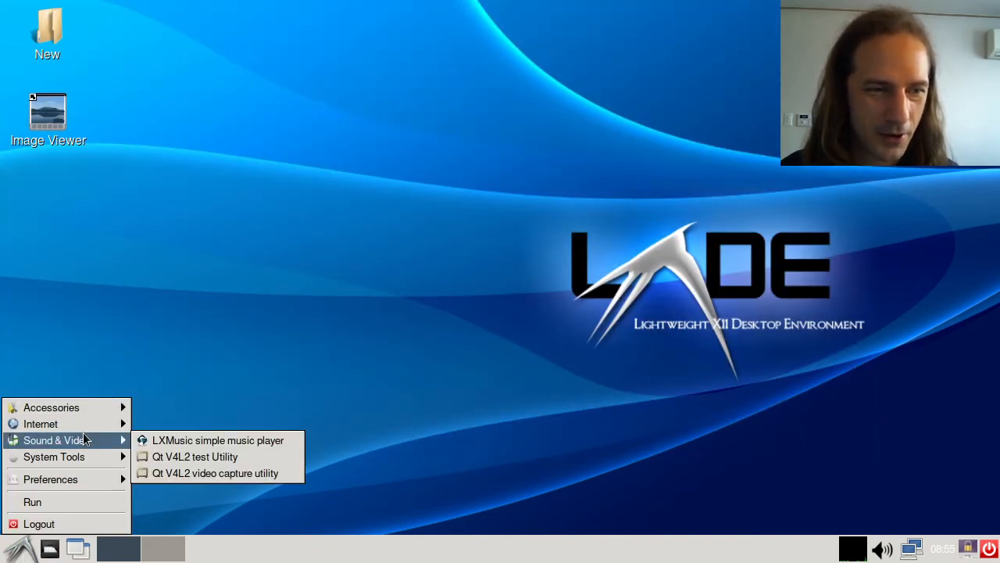
mouse_move(79, 459)
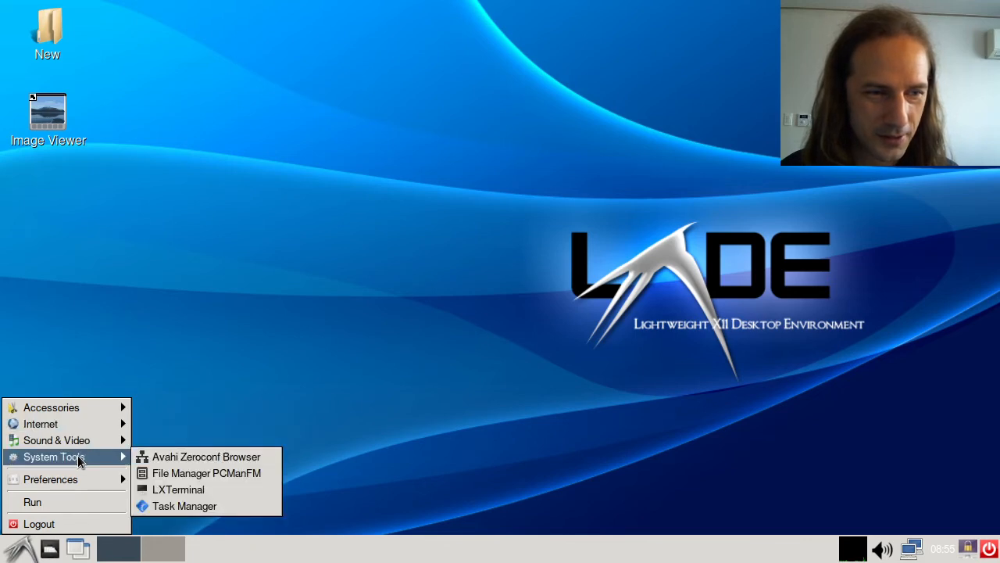
click(188, 490)
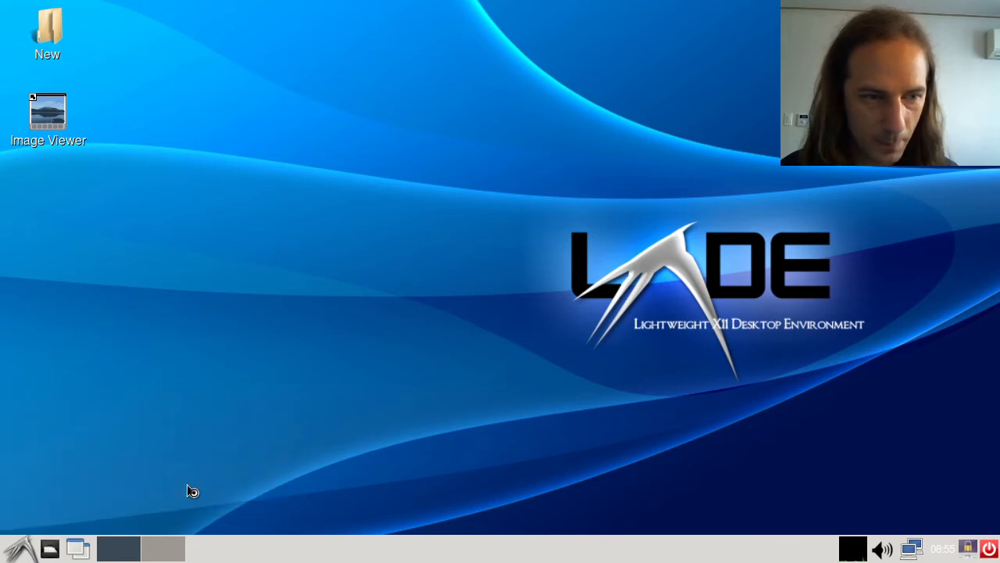
Step: Install Nemo with sudo pacman -S nemo, entering the sudo password and accepting the installation
text(sudo )
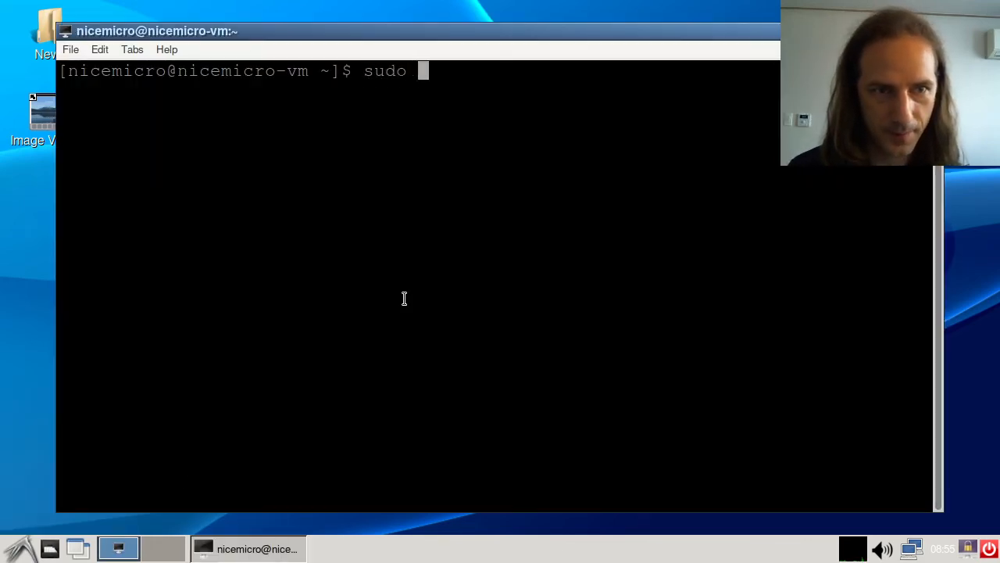
text(pacman -S ne)
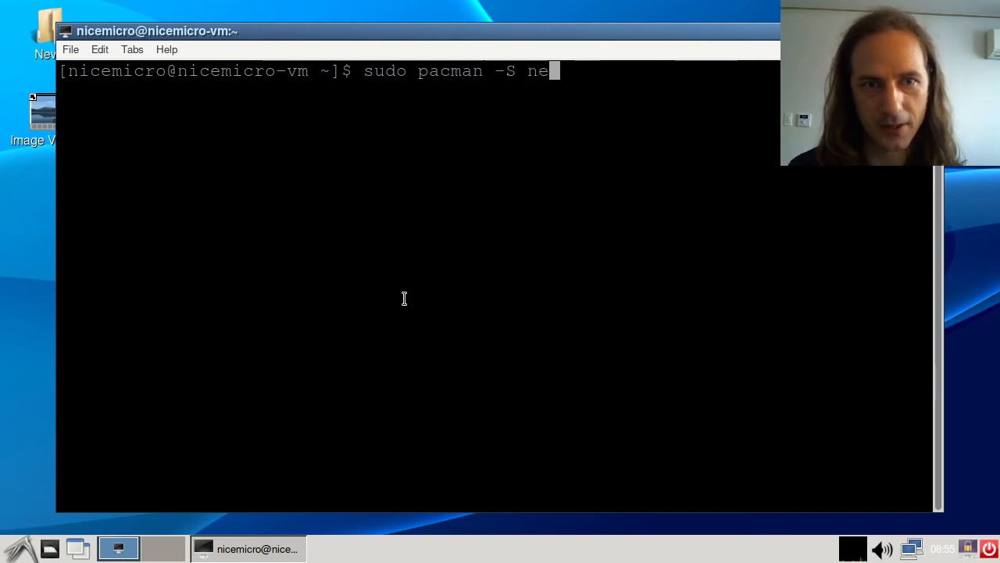
text(mo)
key(Return)
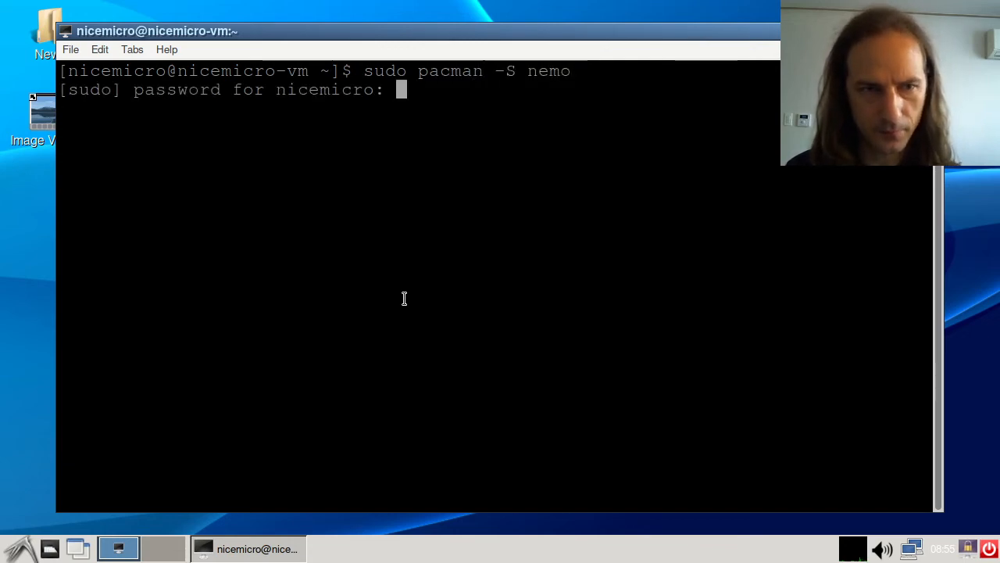
key(Return)
text(y)
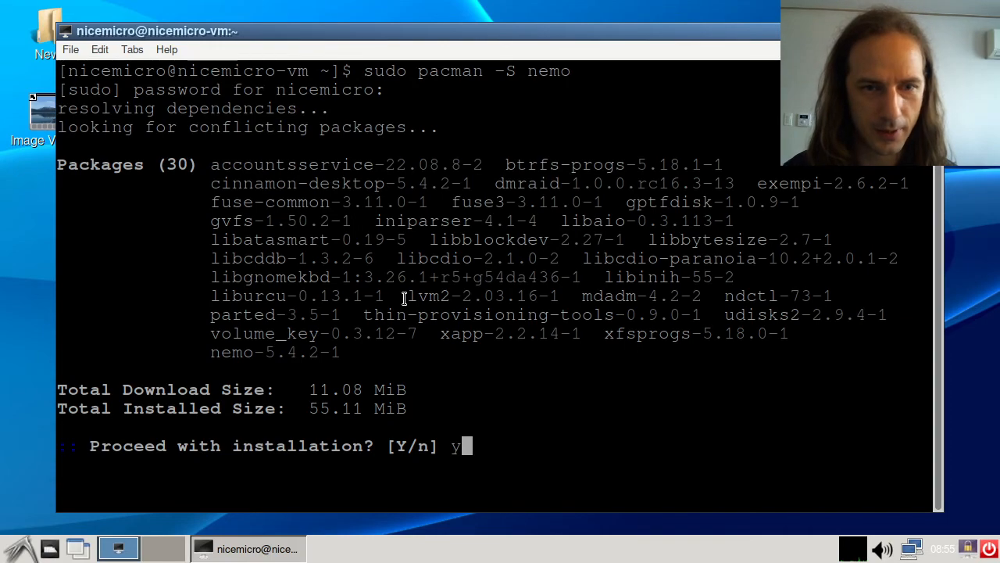
key(Return)
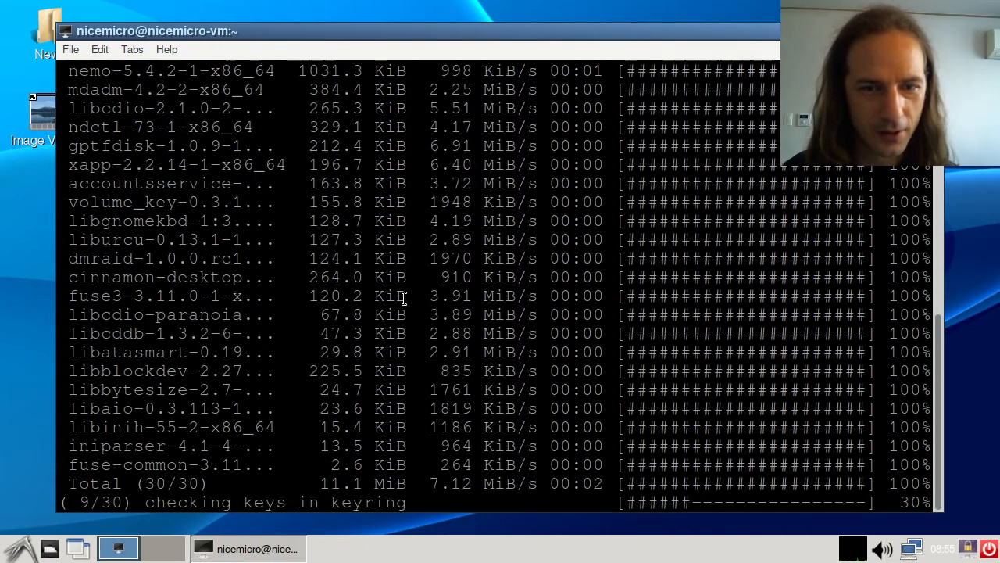
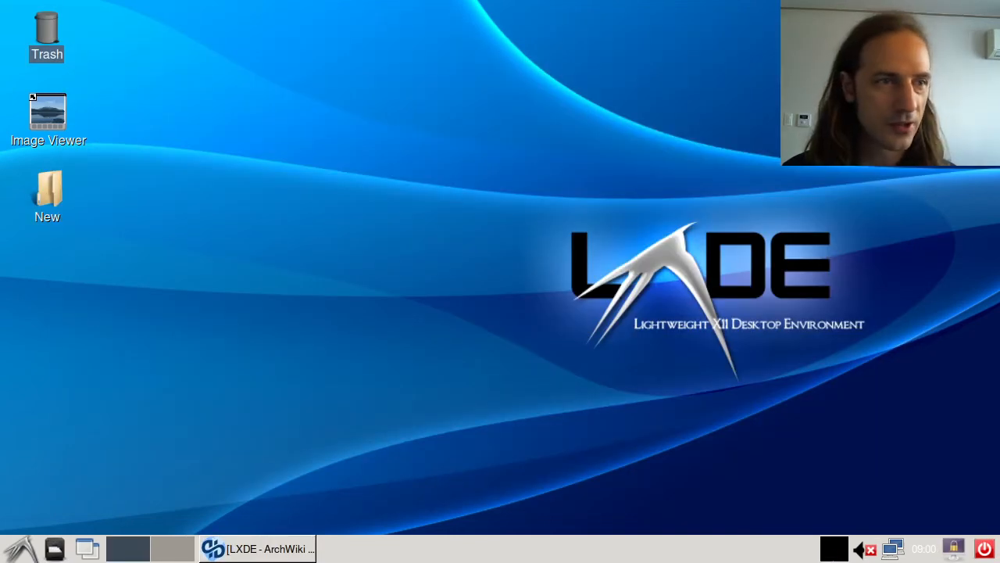
Step: Move the New folder from the desktop to the trash, checking the trash contents before and after, and close the trash window
double_click(47, 35)
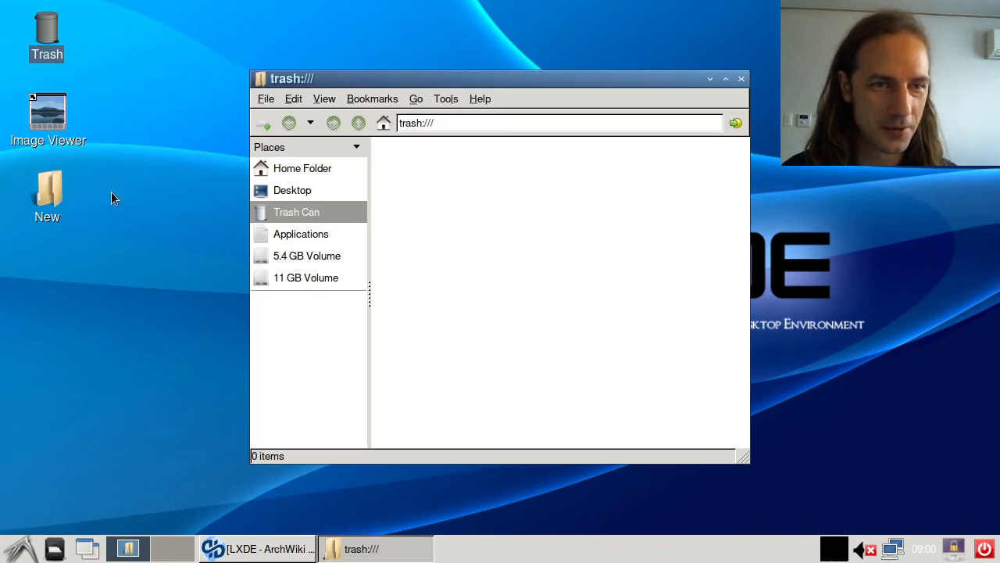
click(740, 79)
right_click(54, 202)
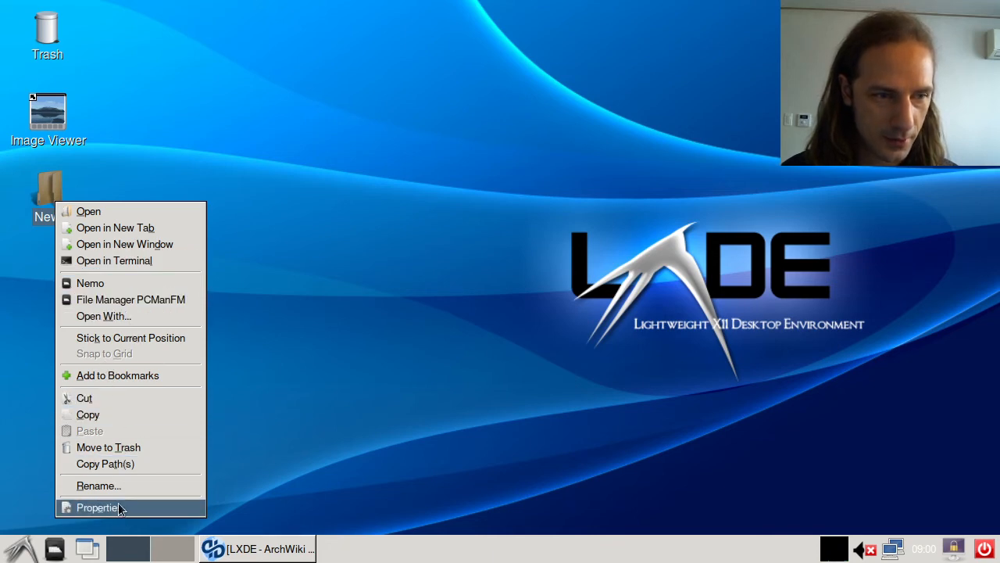
click(114, 447)
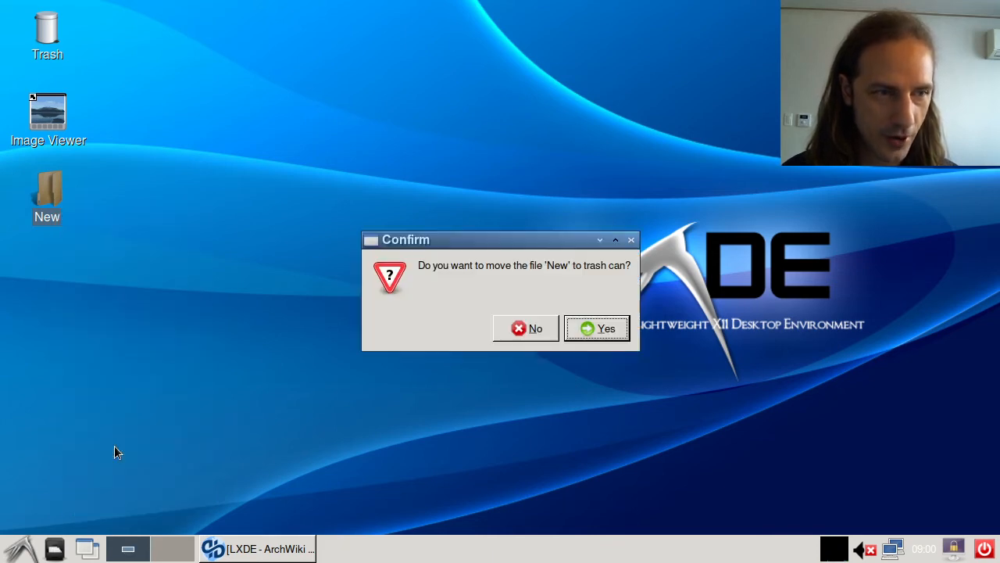
click(603, 332)
double_click(32, 36)
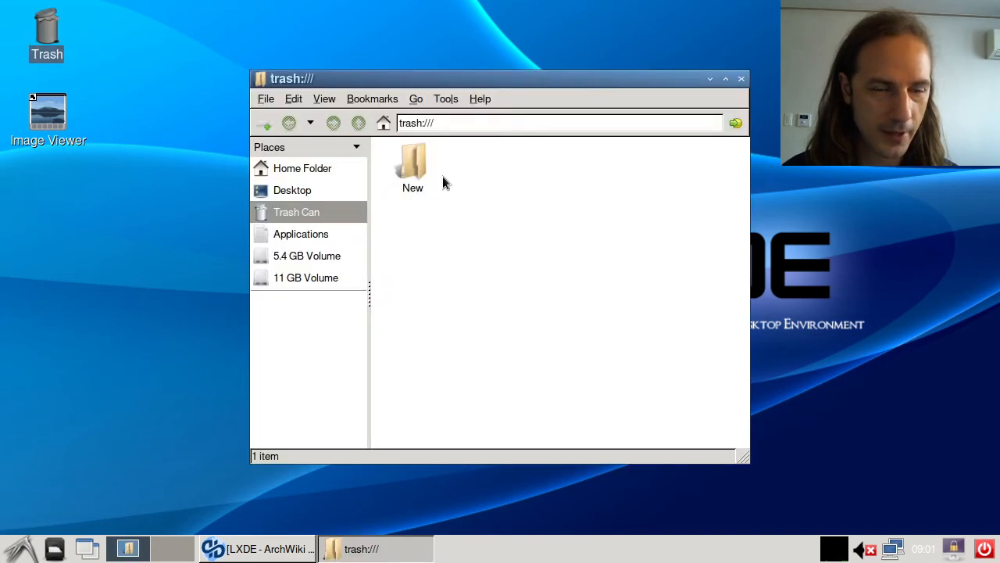
click(740, 79)
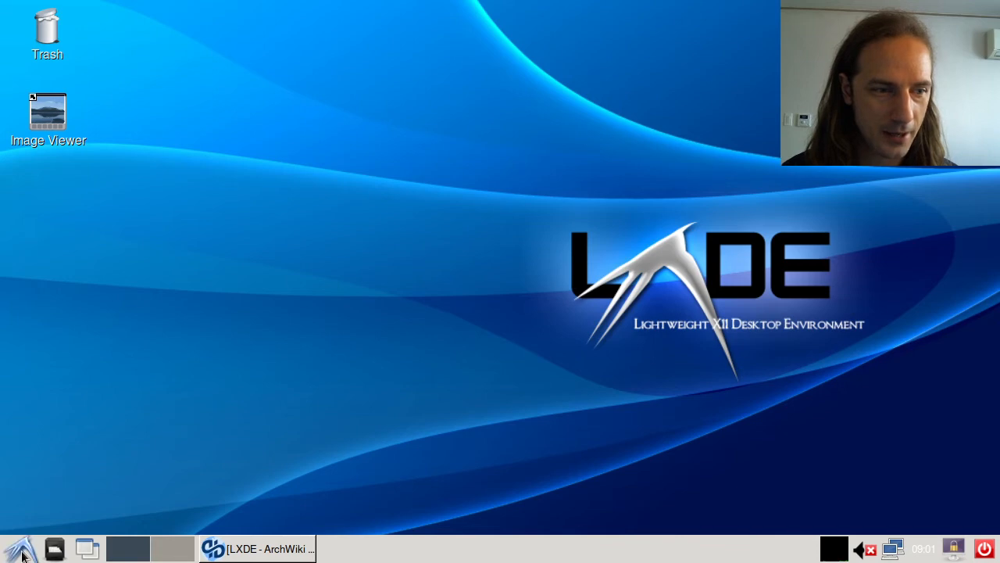
Step: Open the Application Launch Bar preferences among the panel items and remove the existing file manager launcher
right_click(52, 549)
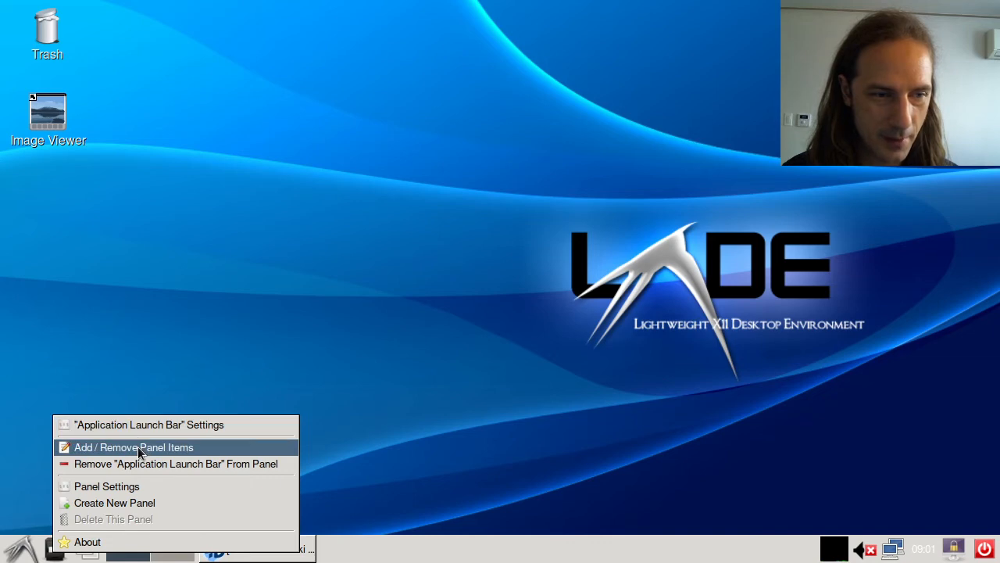
click(161, 448)
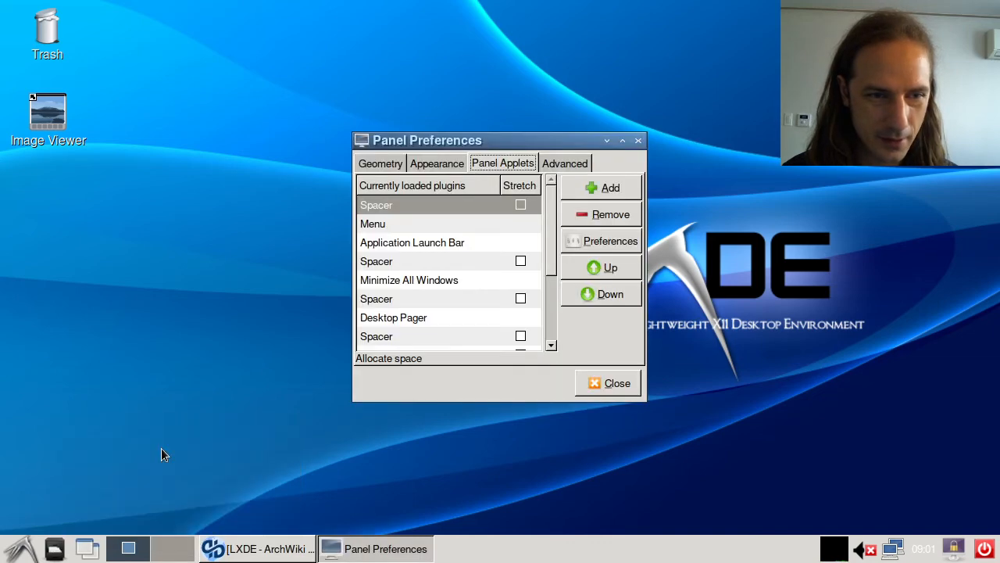
click(406, 242)
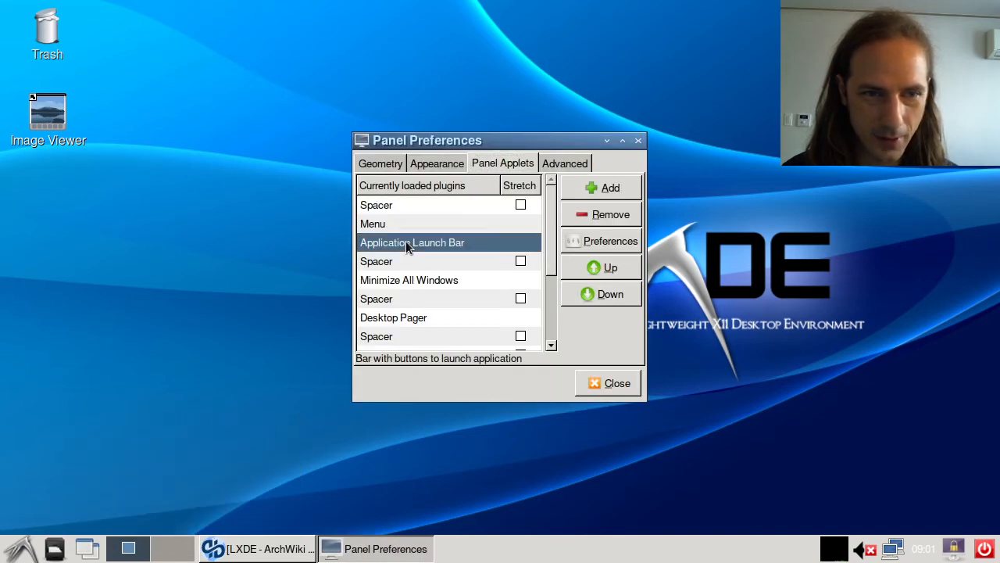
click(579, 242)
click(300, 243)
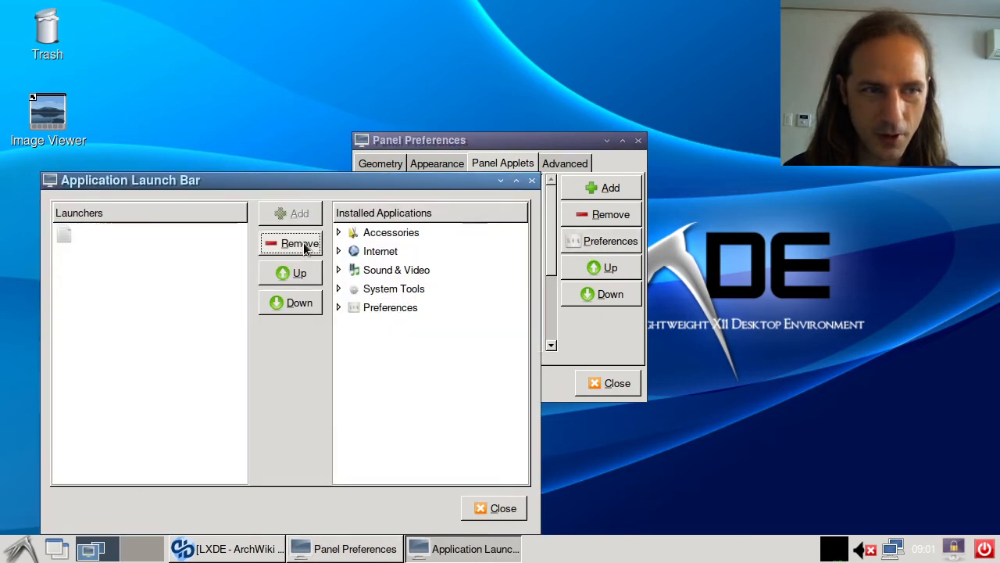
Step: Find Nemo under Accessories in the installed applications, add it to the launch bar, and close the launch bar settings
click(338, 289)
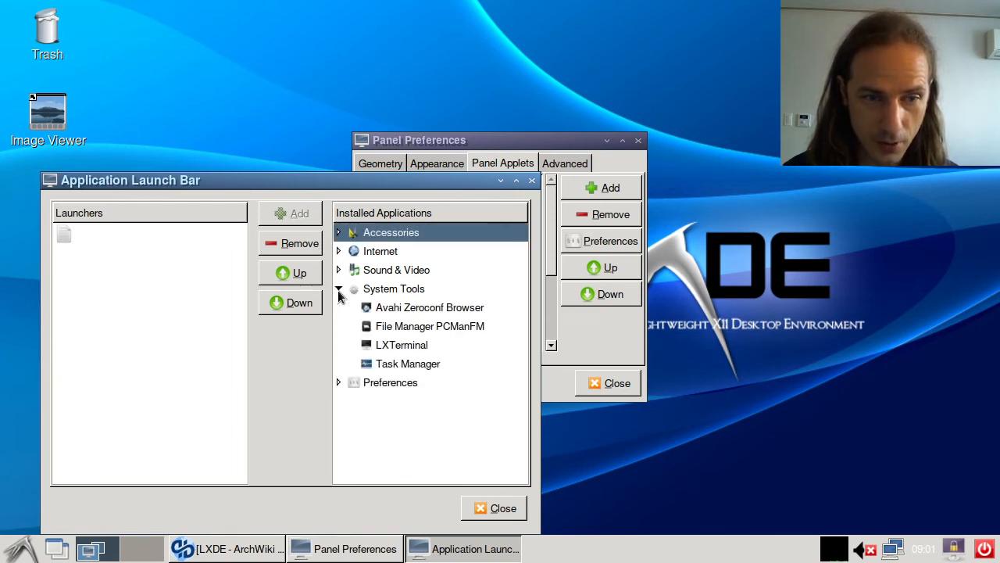
click(338, 382)
click(338, 251)
click(338, 232)
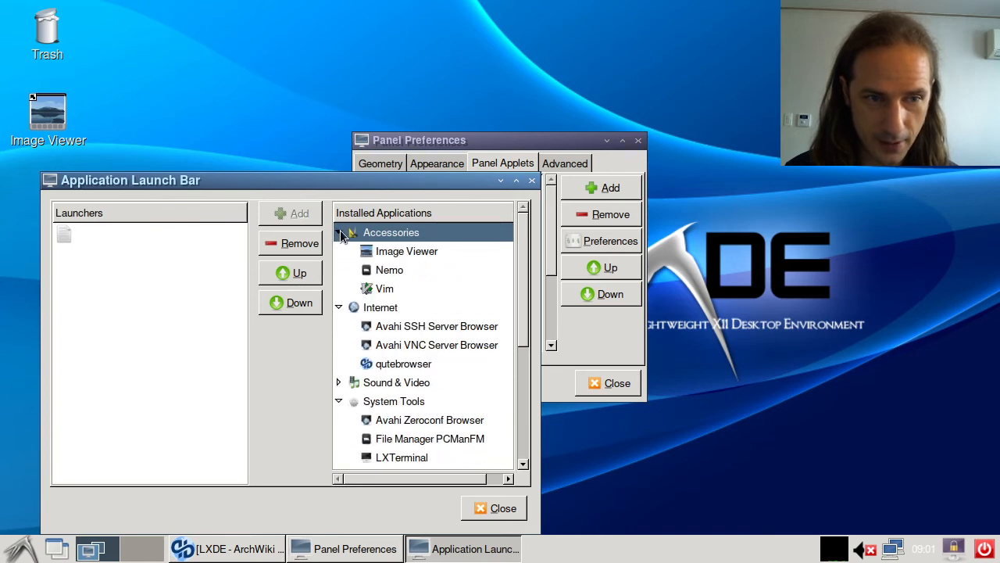
click(369, 272)
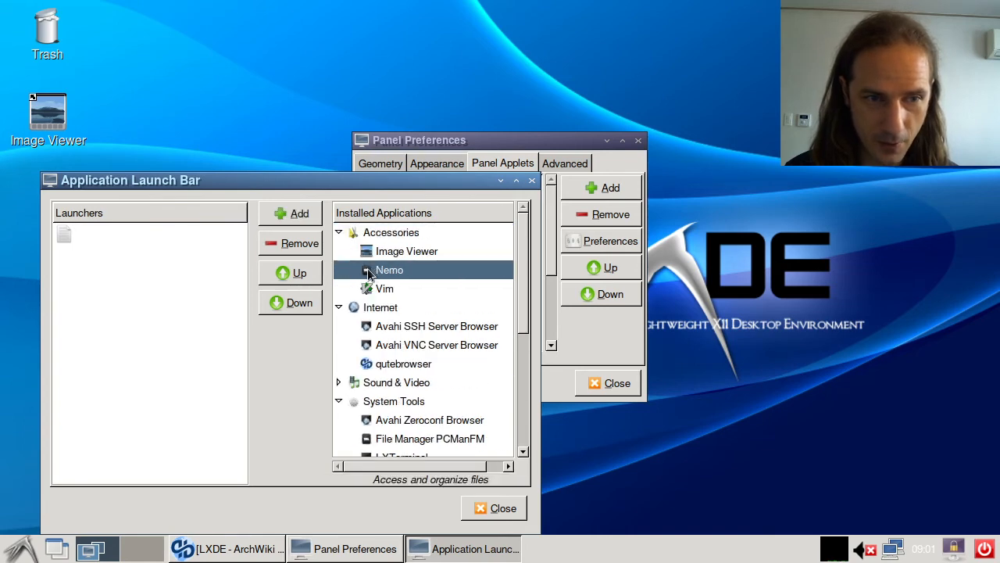
click(287, 213)
click(489, 508)
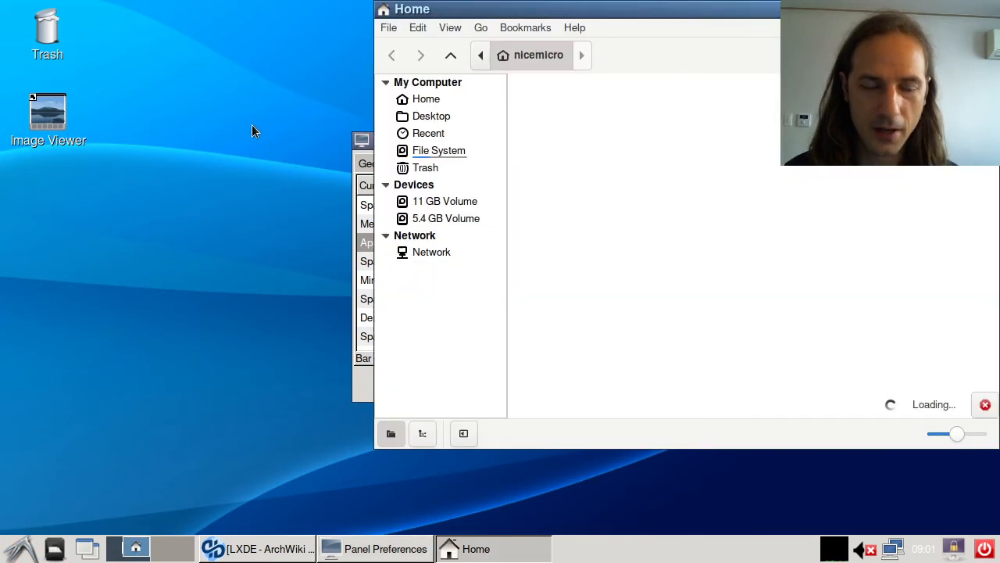
Step: Reposition the Nemo window showing the home folder and close it
drag(682, 22, 357, 78)
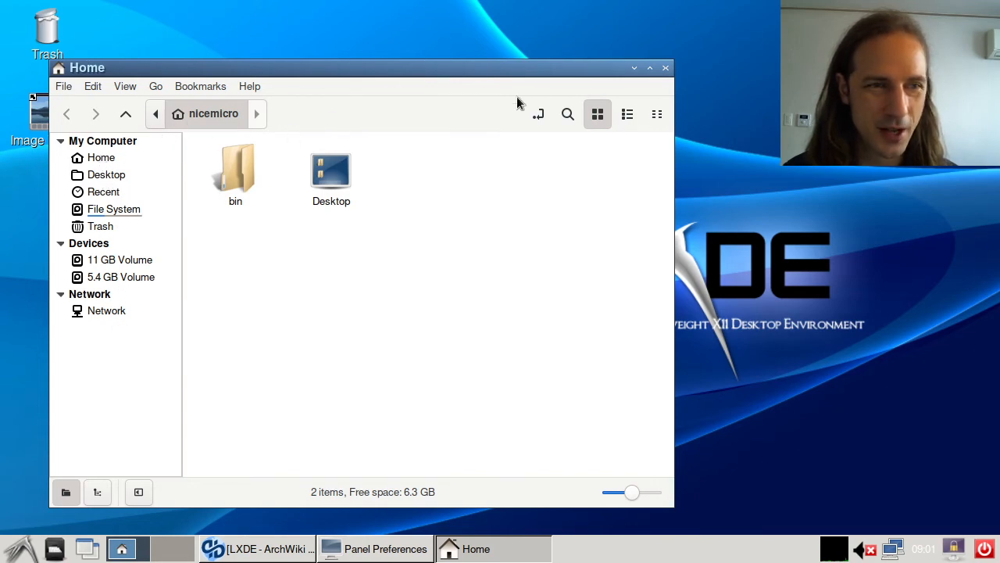
click(666, 68)
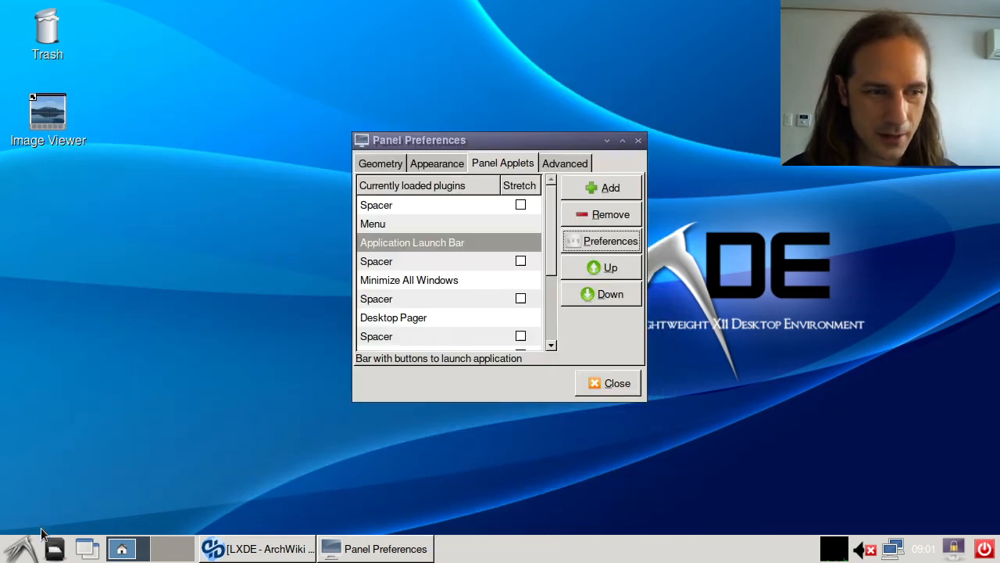
Step: Open Default applications for LXSession and check which choices are offered for the File Manager entry
click(6, 551)
mouse_move(64, 412)
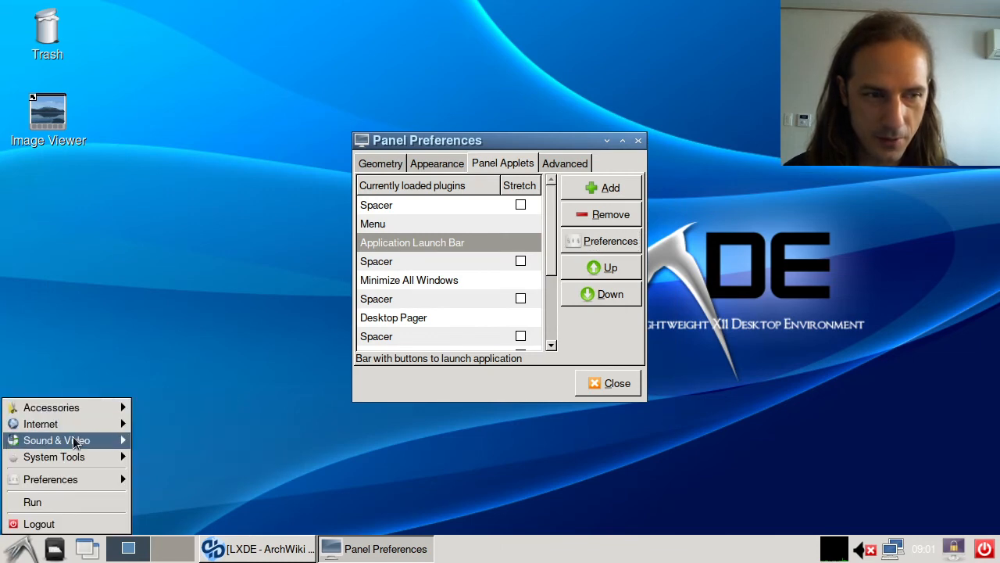
mouse_move(94, 481)
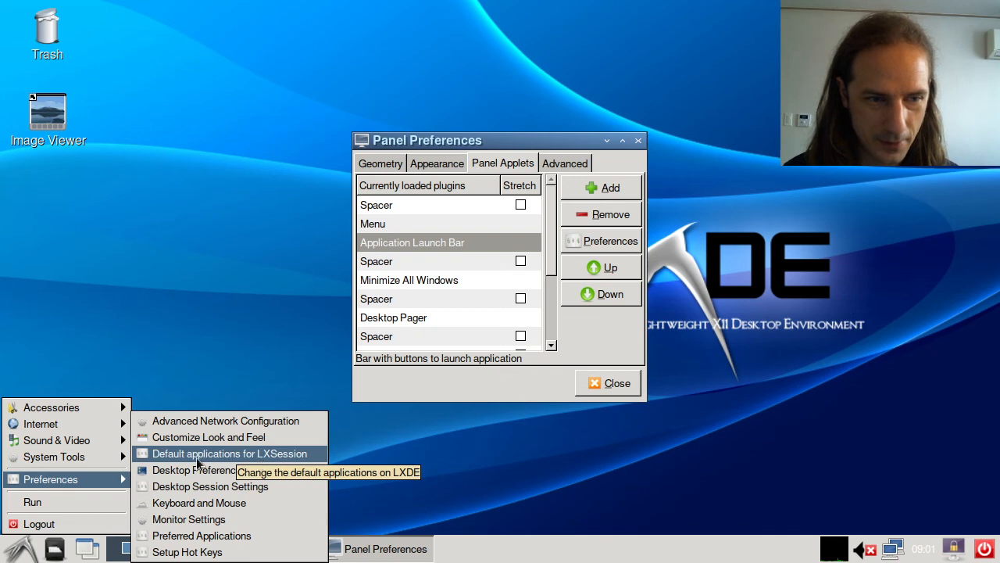
click(304, 454)
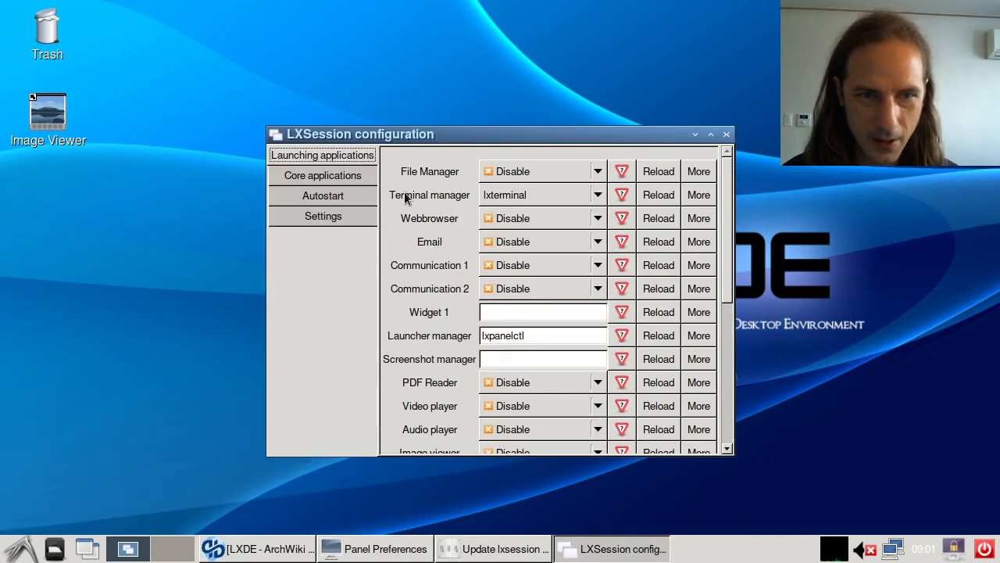
click(599, 175)
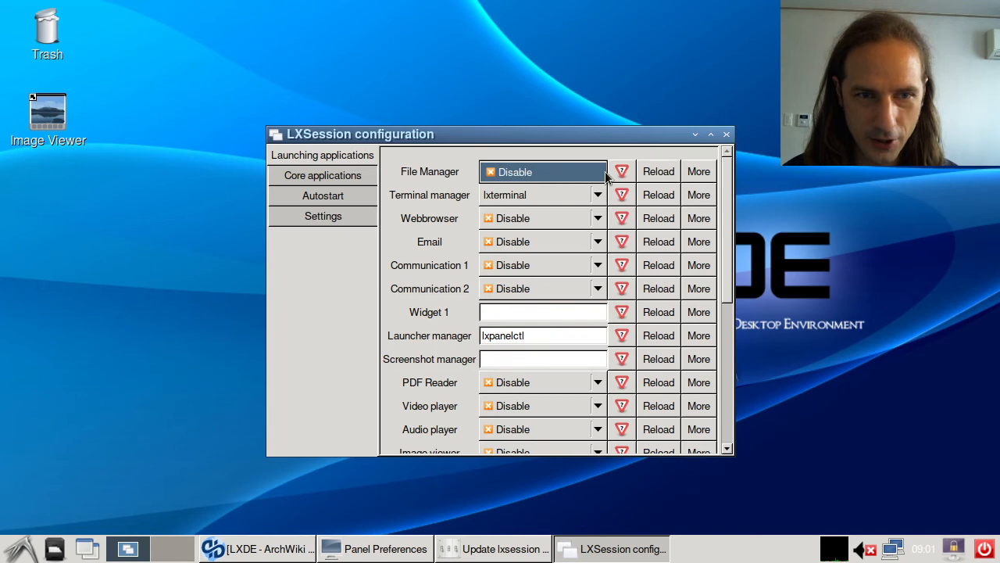
click(553, 178)
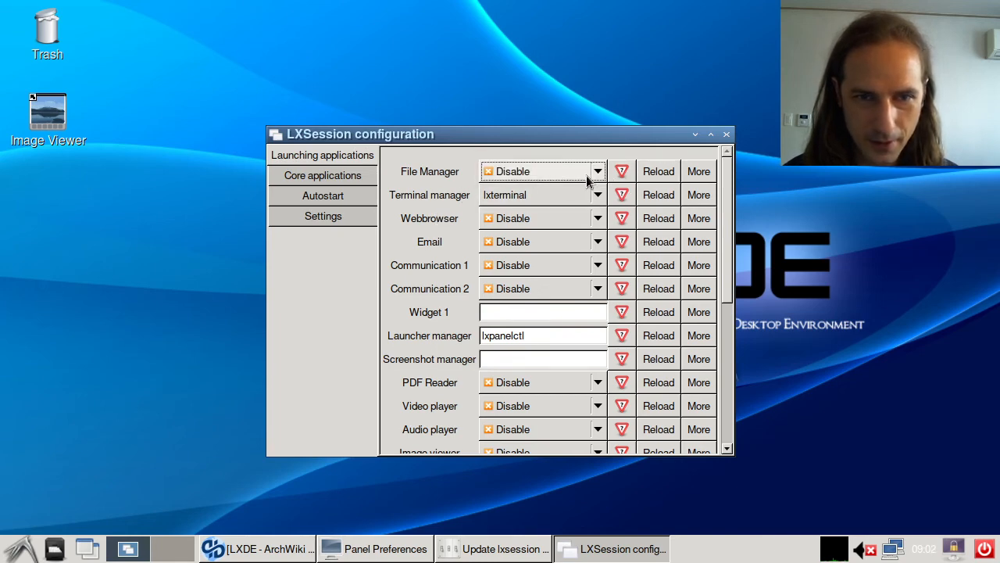
Step: Reload the File Manager entry's application choices, read its help description, and close the description
click(649, 177)
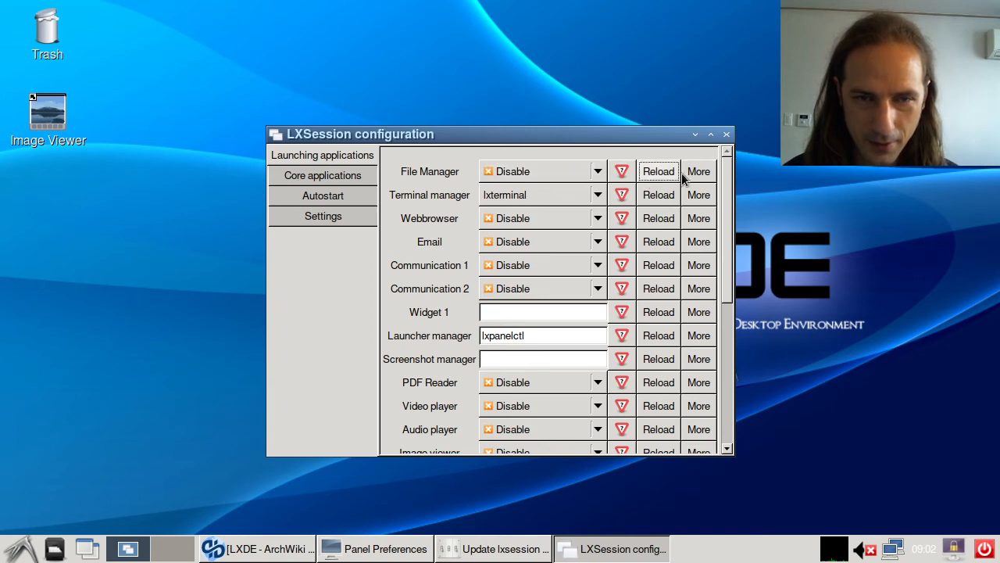
click(314, 175)
click(320, 156)
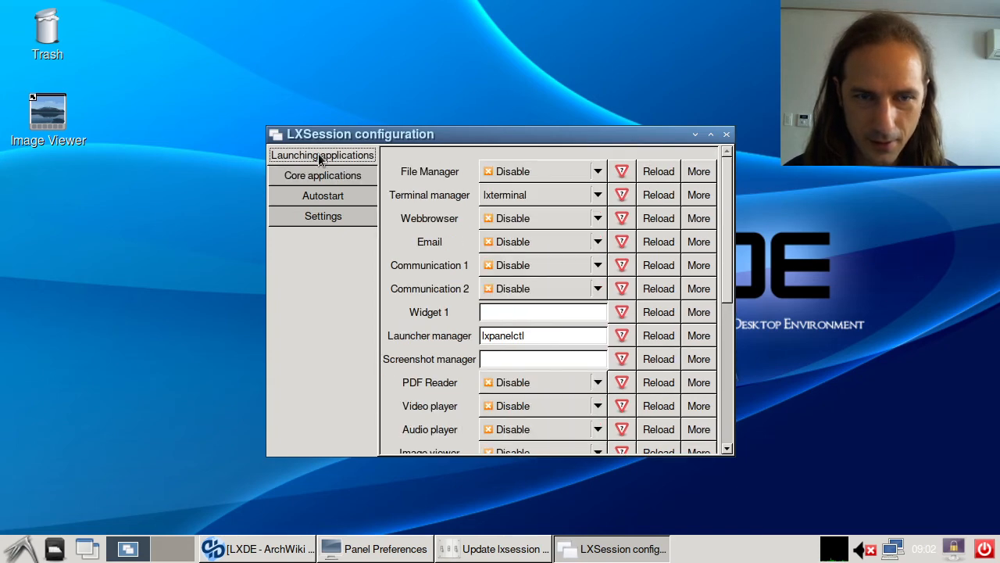
click(653, 173)
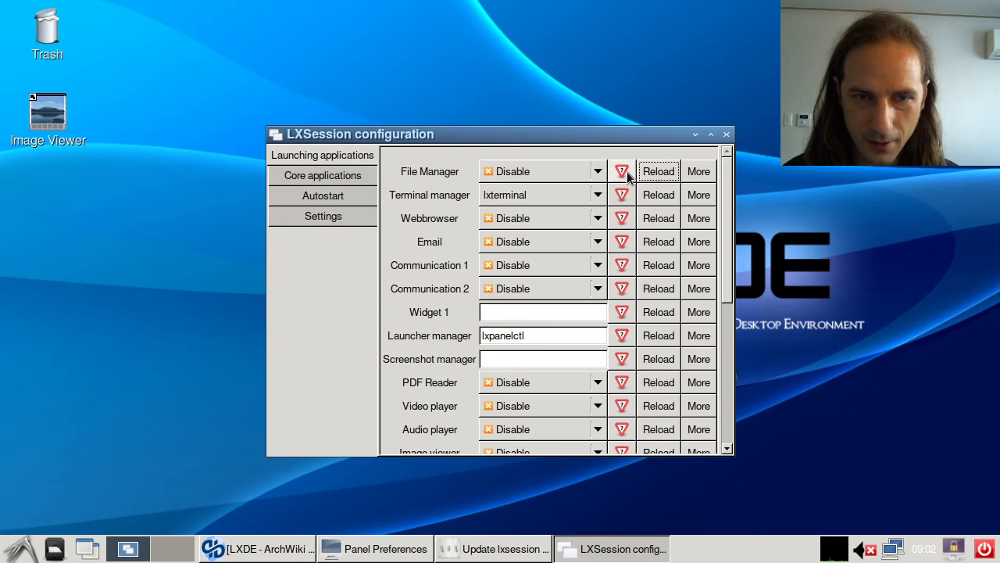
click(627, 172)
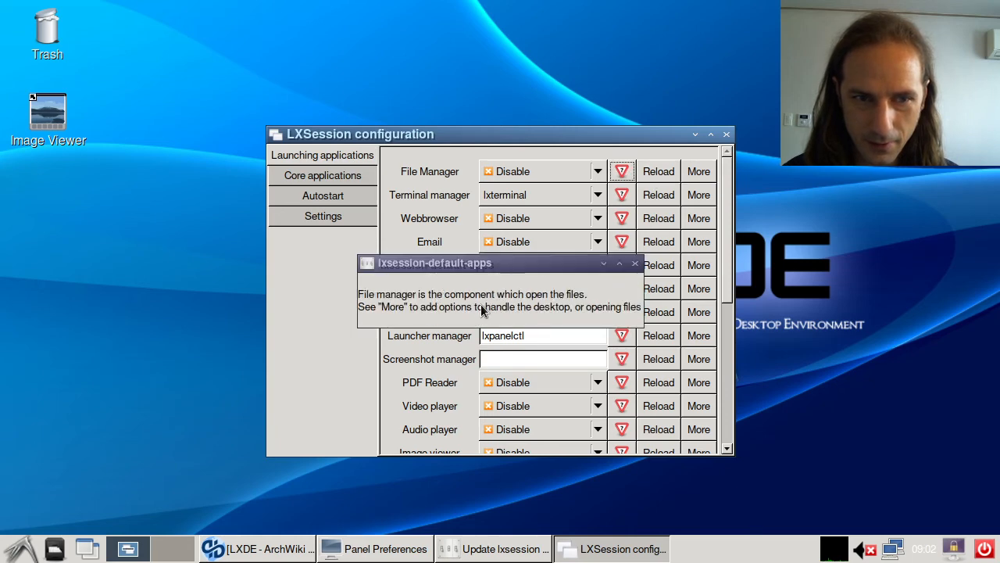
click(635, 263)
Step: Open the additional File Manager options, set the manual setting to nemo, apply it, and close the options window
click(698, 172)
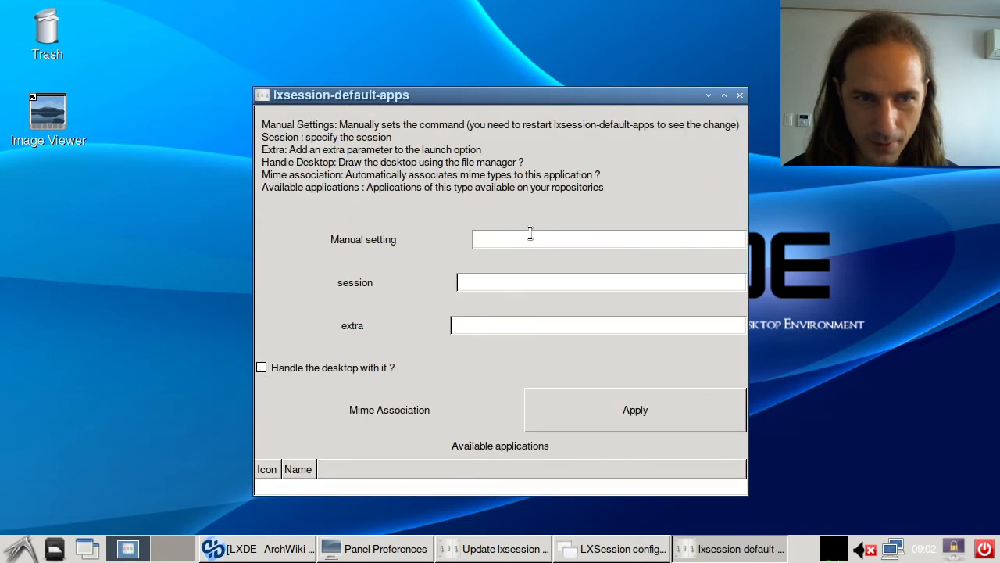
text(n)
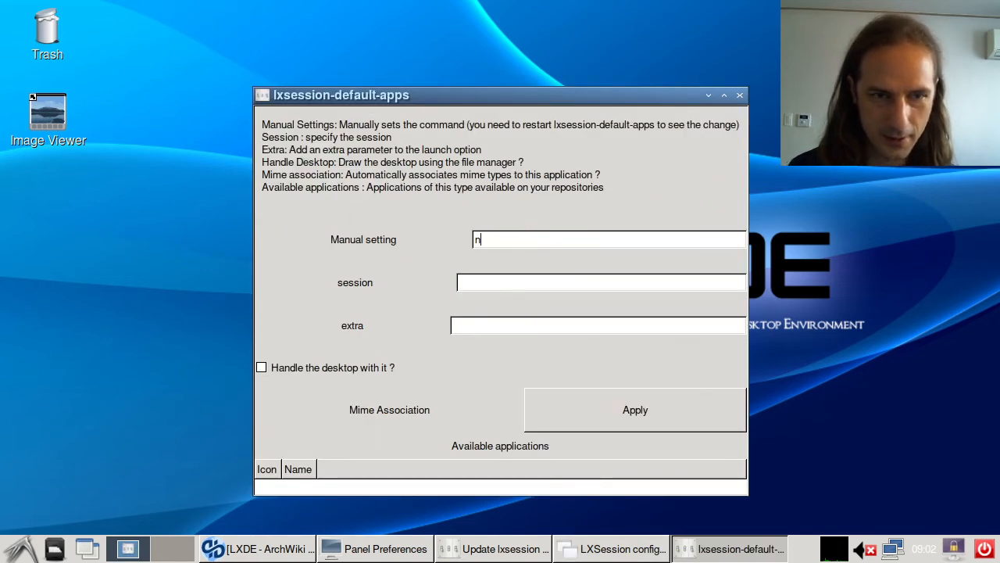
text(emo)
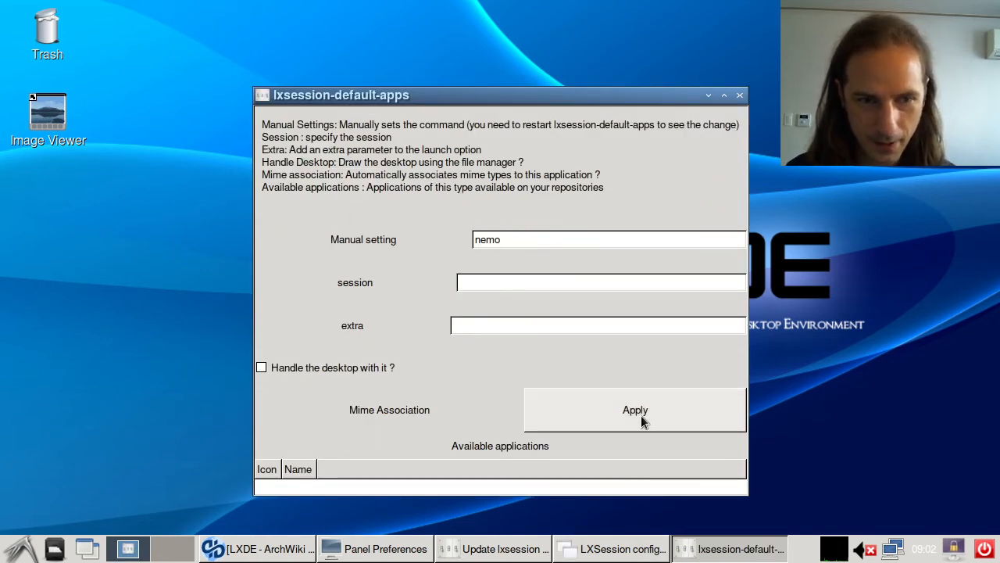
click(640, 415)
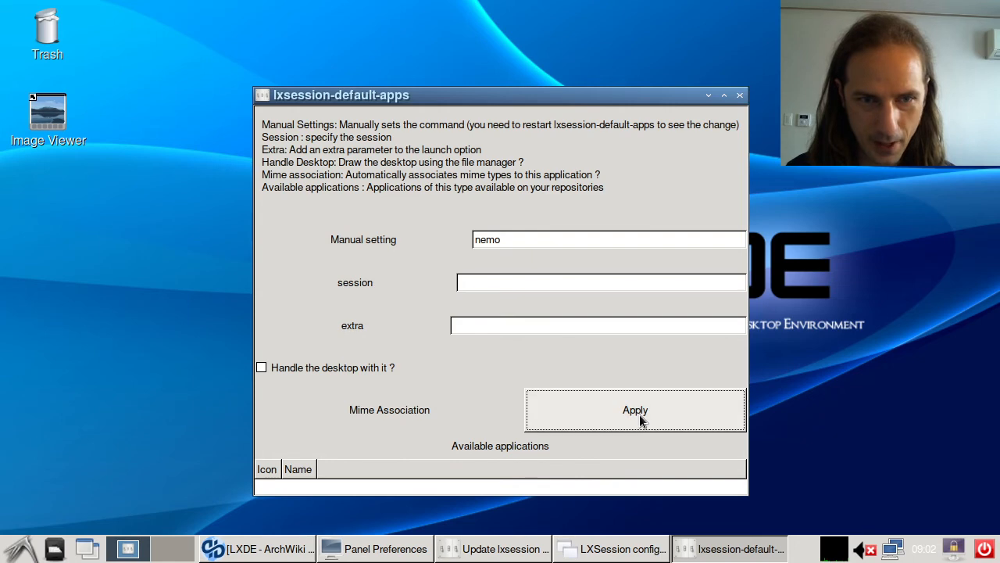
click(740, 97)
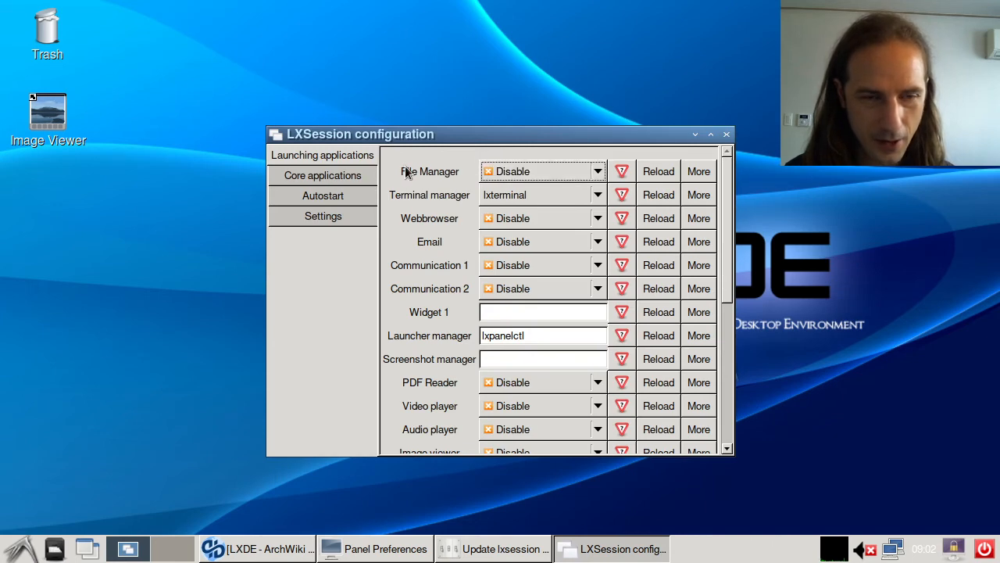
Step: Check the Webbrowser choices, look through the Core applications, Settings and Autostart pages, and close the LXSession configuration
click(543, 214)
click(599, 221)
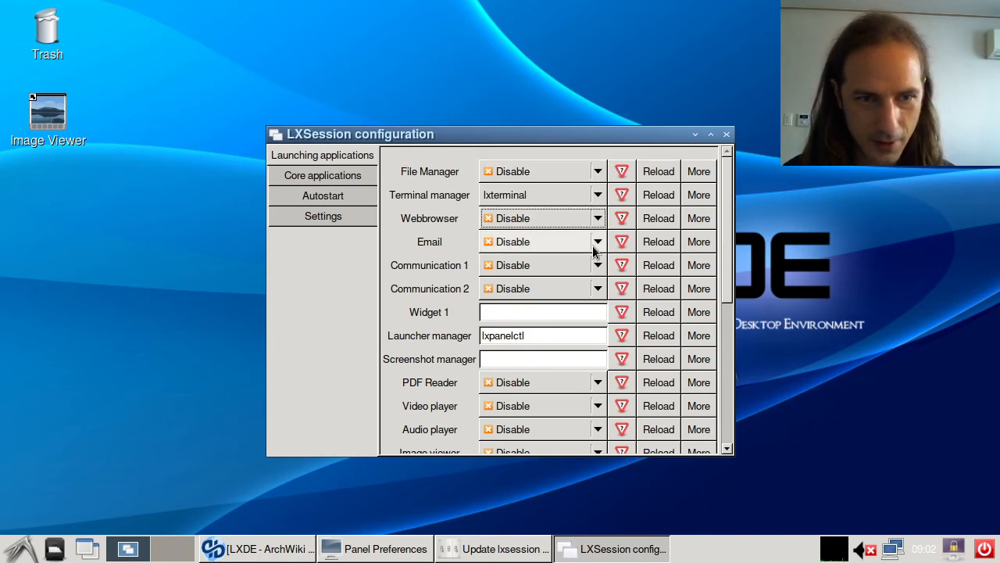
click(311, 175)
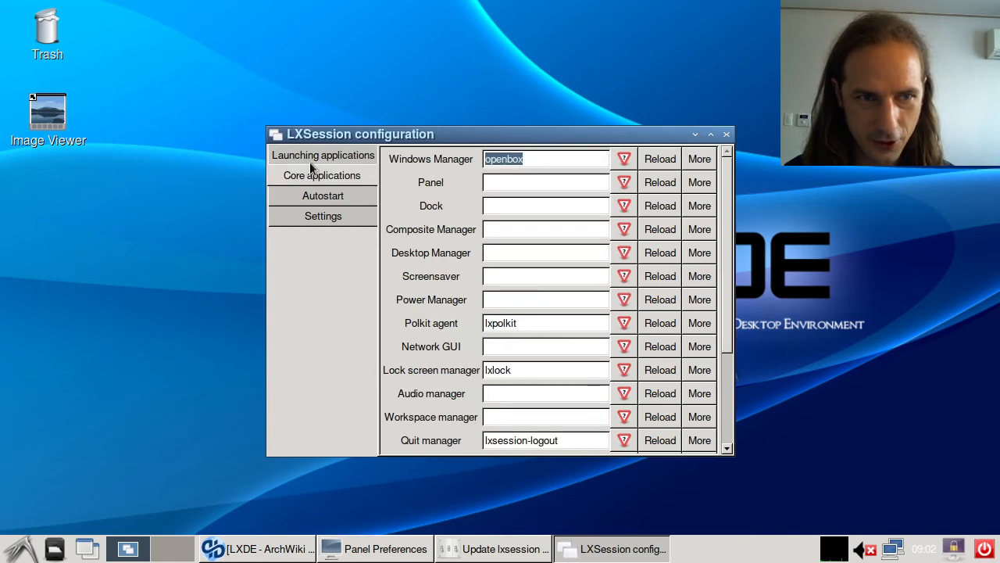
click(311, 159)
click(339, 223)
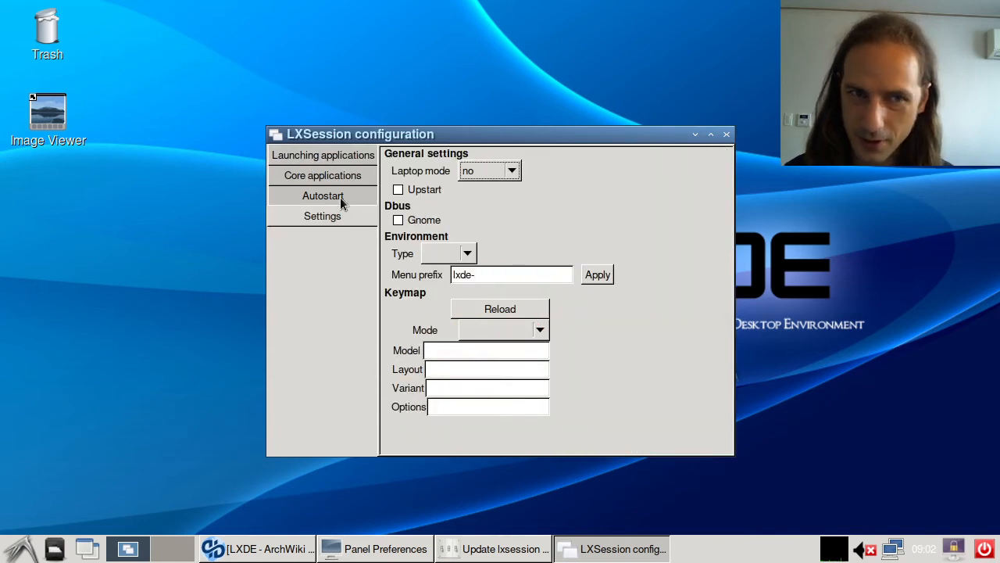
click(340, 197)
click(341, 177)
click(341, 153)
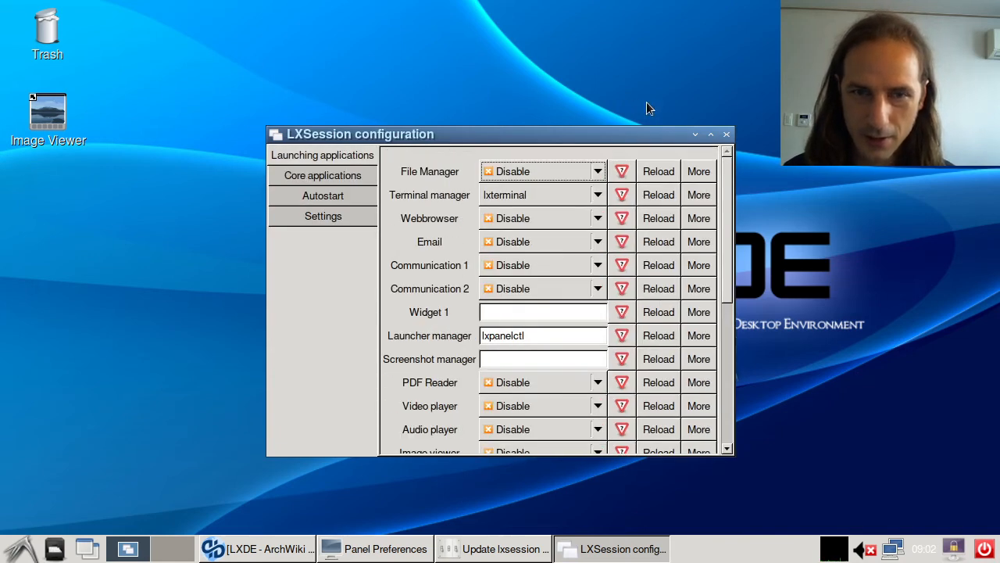
click(728, 135)
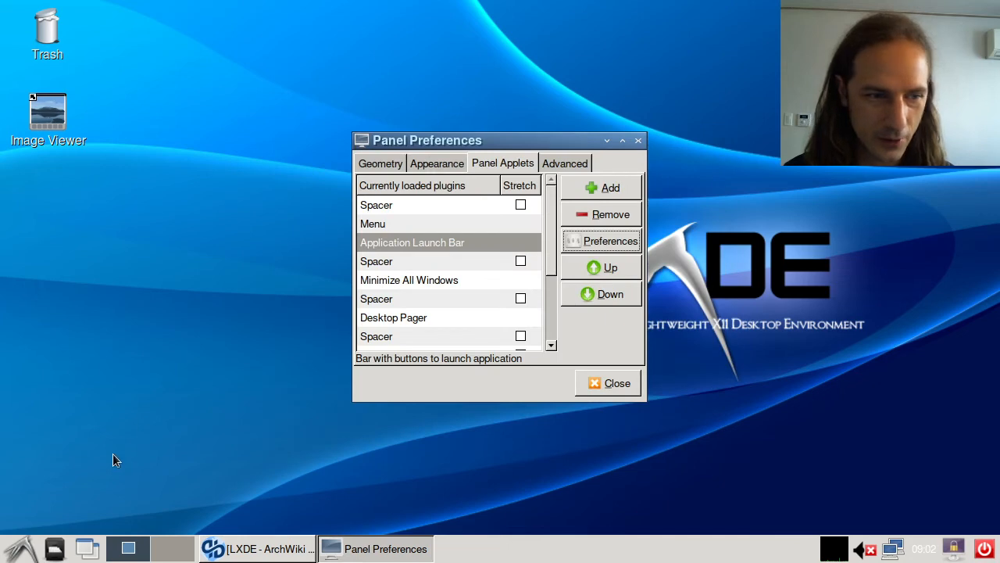
Step: Close Panel Preferences, open the desktop Trash to check which file manager handles it, and close the trash window
click(637, 143)
click(21, 549)
click(6, 504)
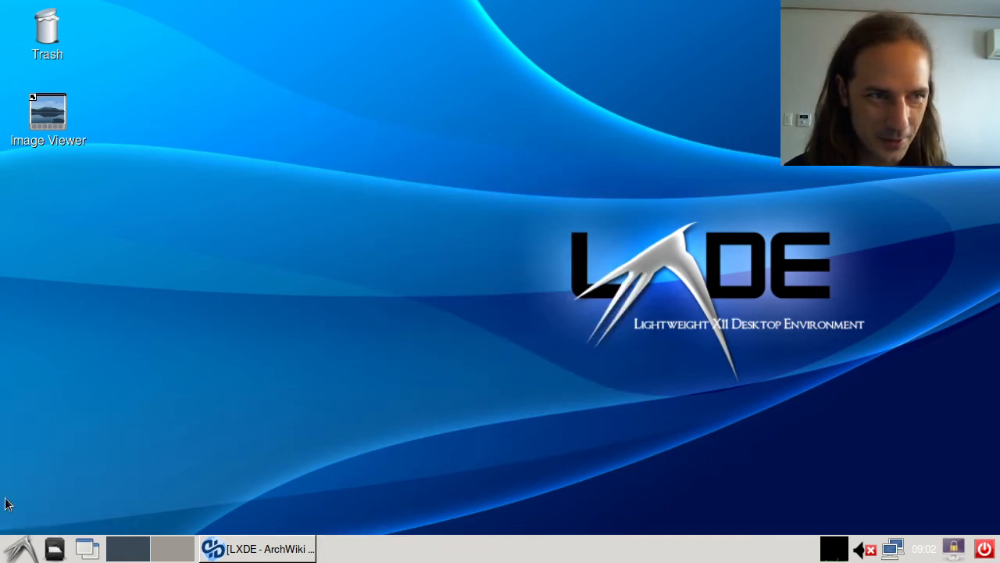
double_click(55, 29)
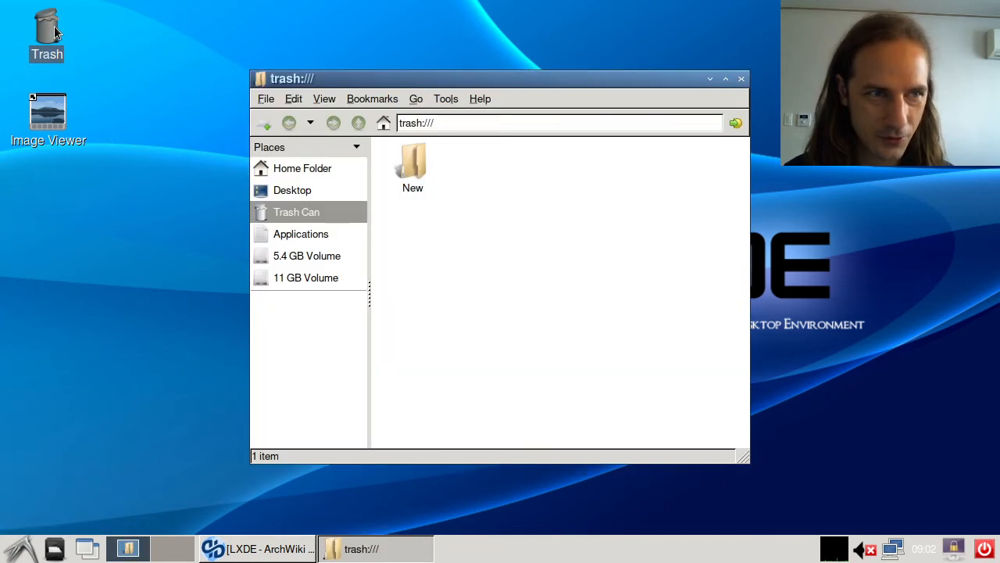
click(741, 80)
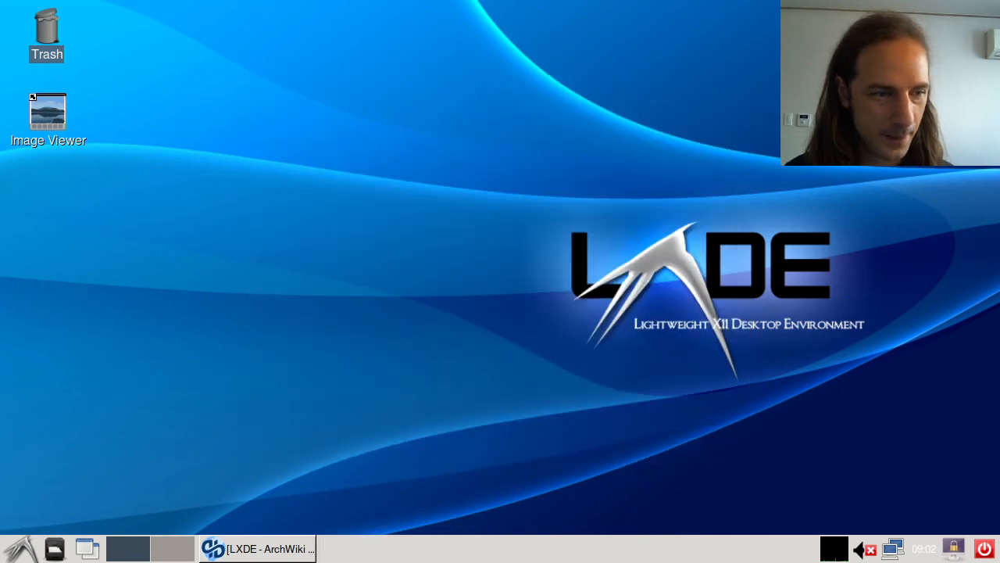
Step: Open Customize Look and Feel, look through its Color, Icon Theme, Window Border, Font and Other settings, and close it
click(20, 548)
mouse_move(47, 409)
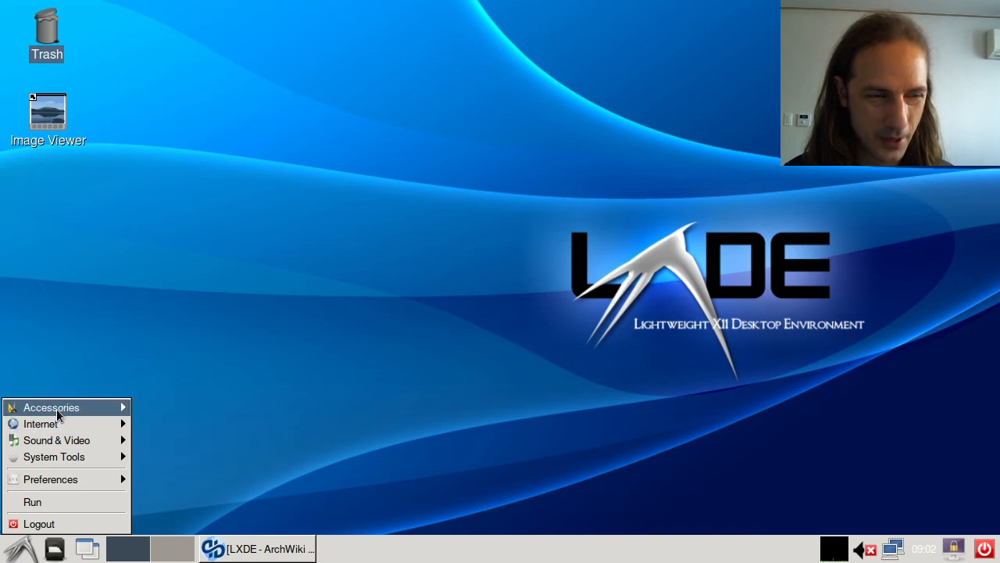
mouse_move(57, 478)
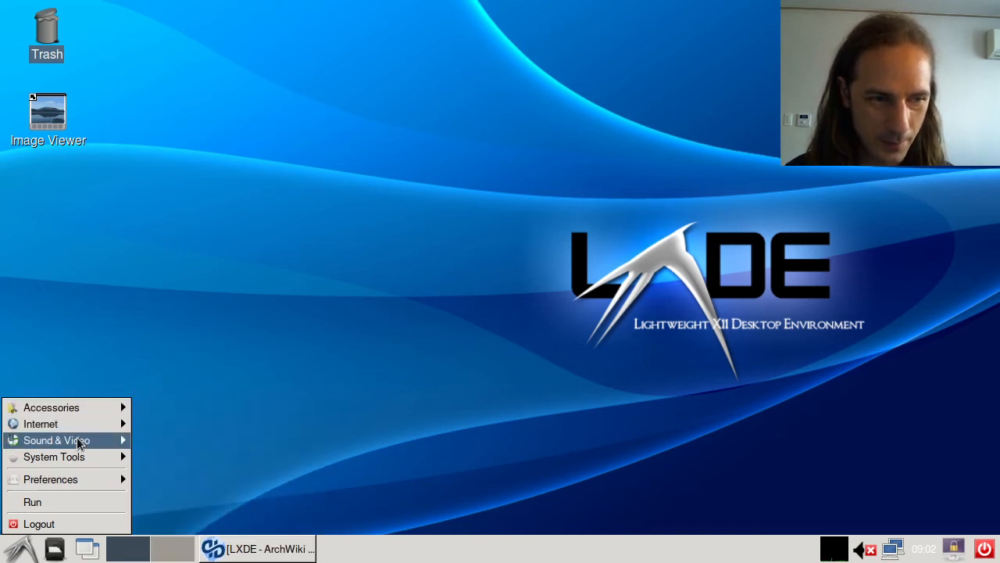
mouse_move(77, 441)
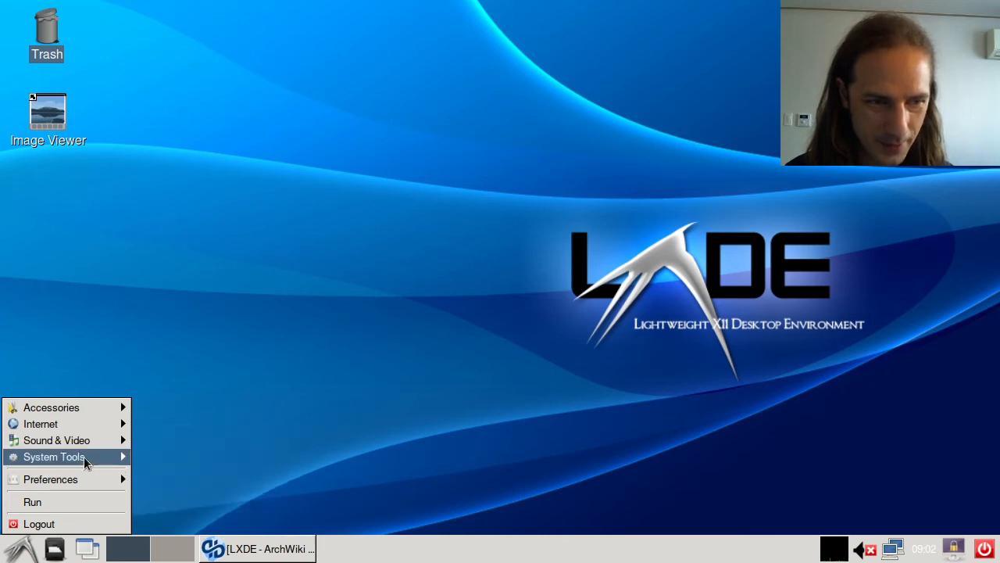
mouse_move(84, 407)
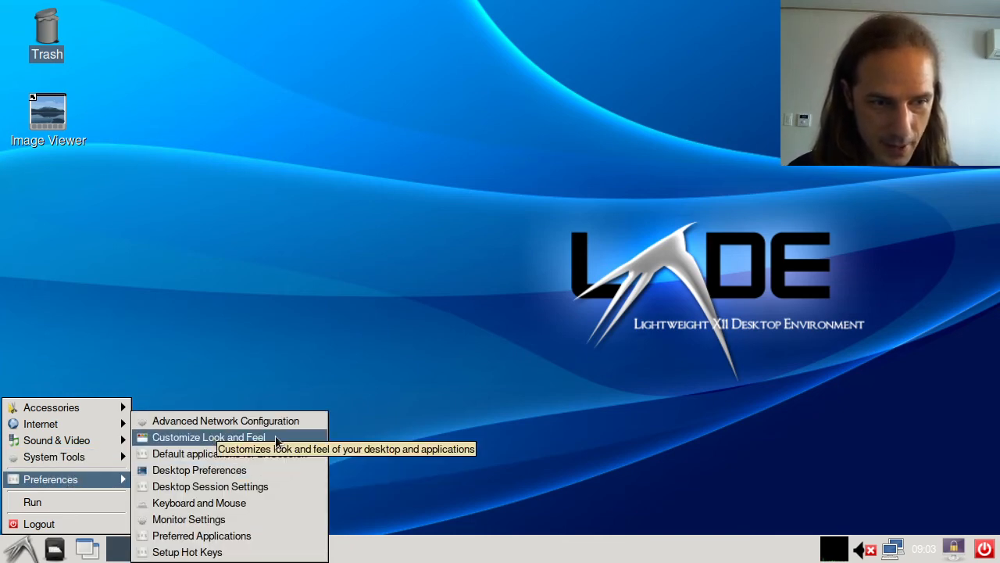
click(275, 436)
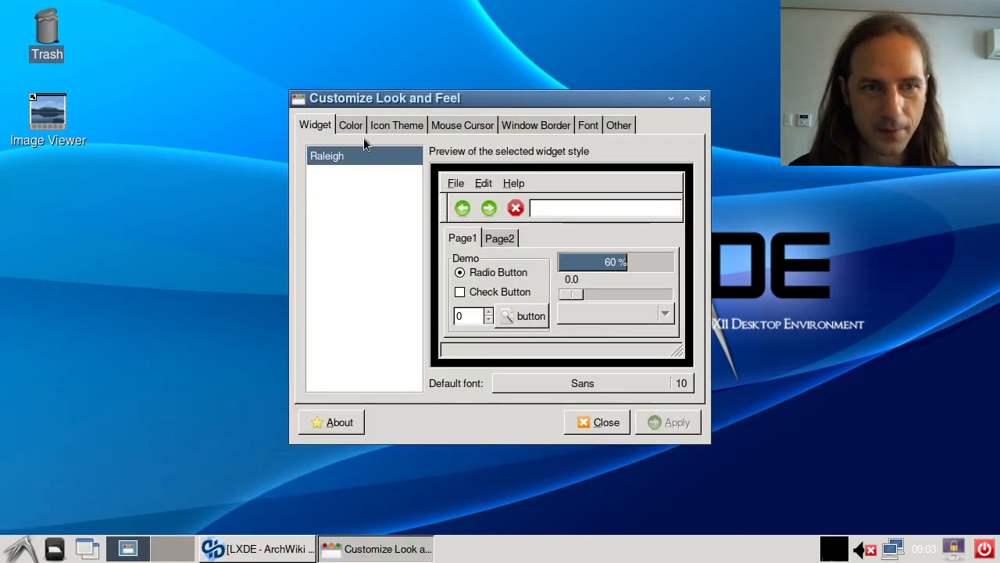
click(349, 127)
click(394, 126)
click(523, 125)
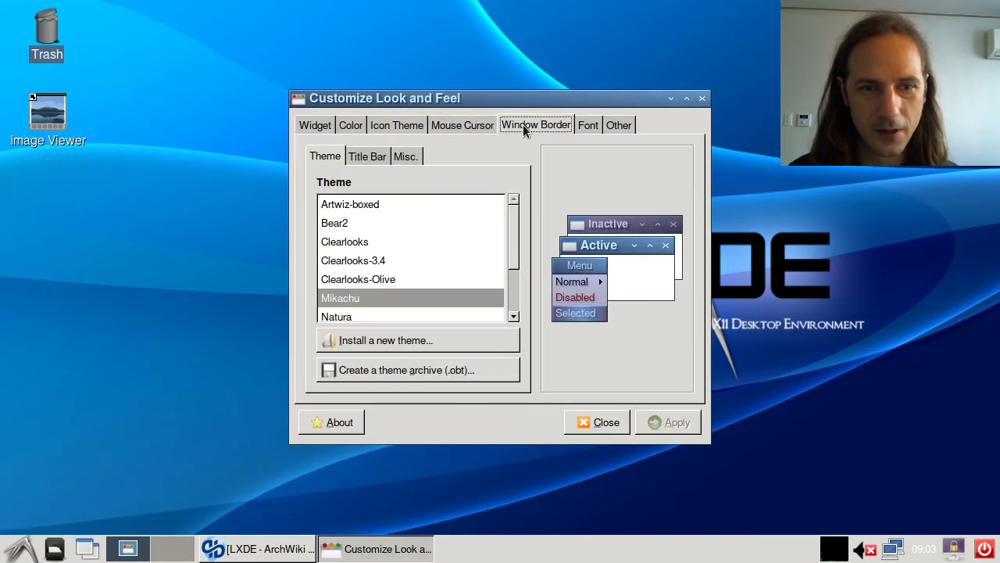
click(584, 129)
click(618, 124)
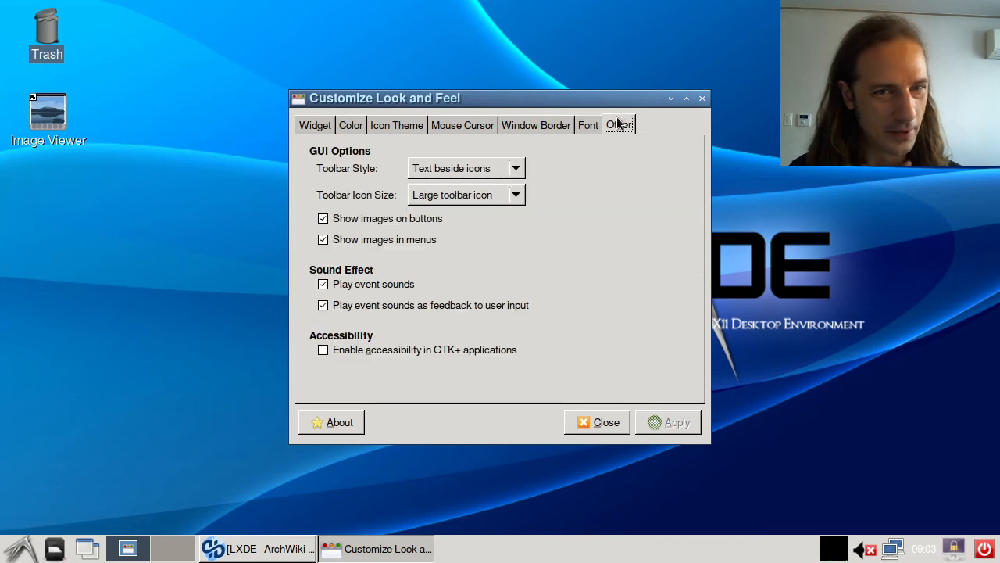
click(701, 99)
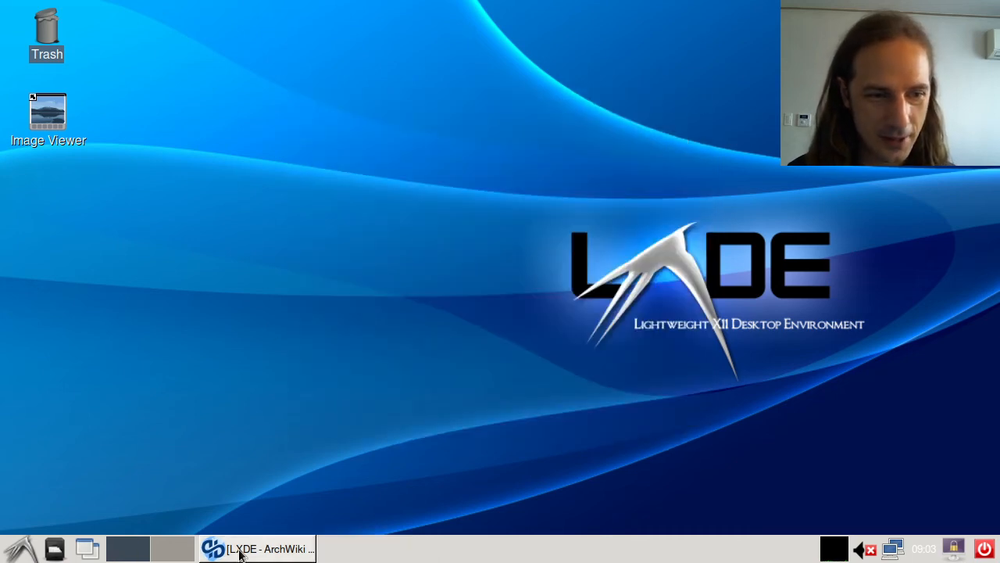
Step: Open Nemo from the panel launcher, examine its sidebar controls and menu entries, and close its window
click(54, 550)
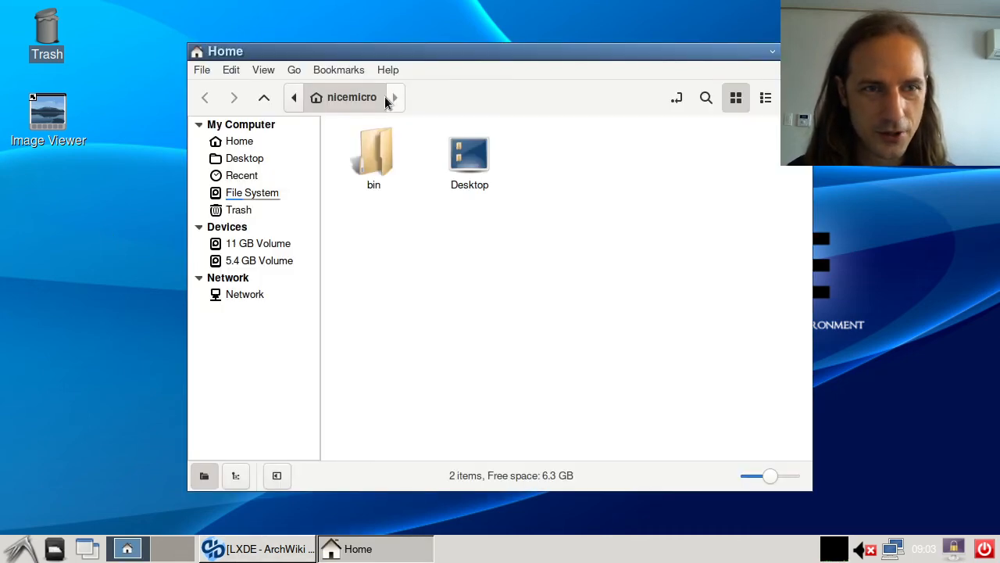
drag(335, 48, 330, 40)
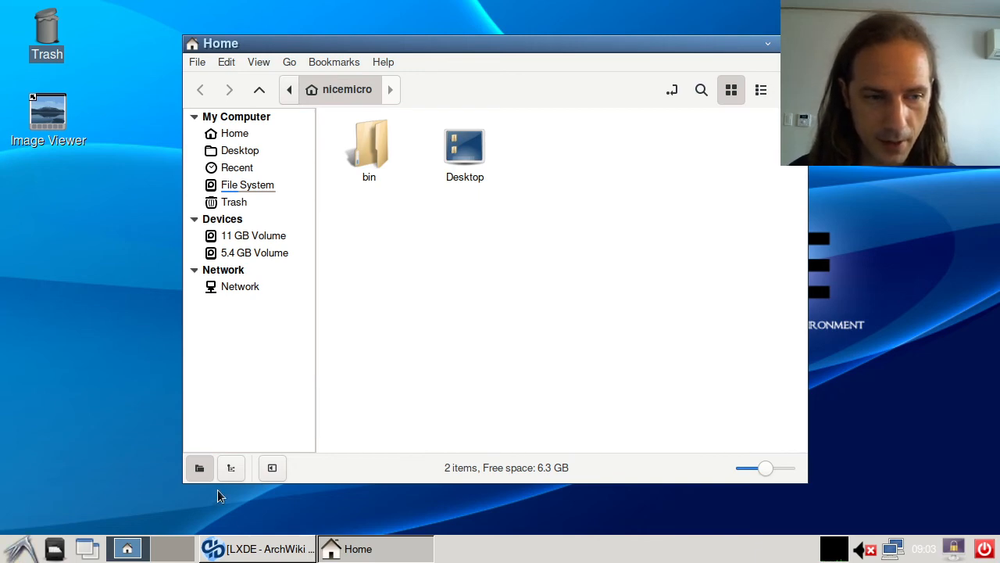
click(271, 467)
click(205, 465)
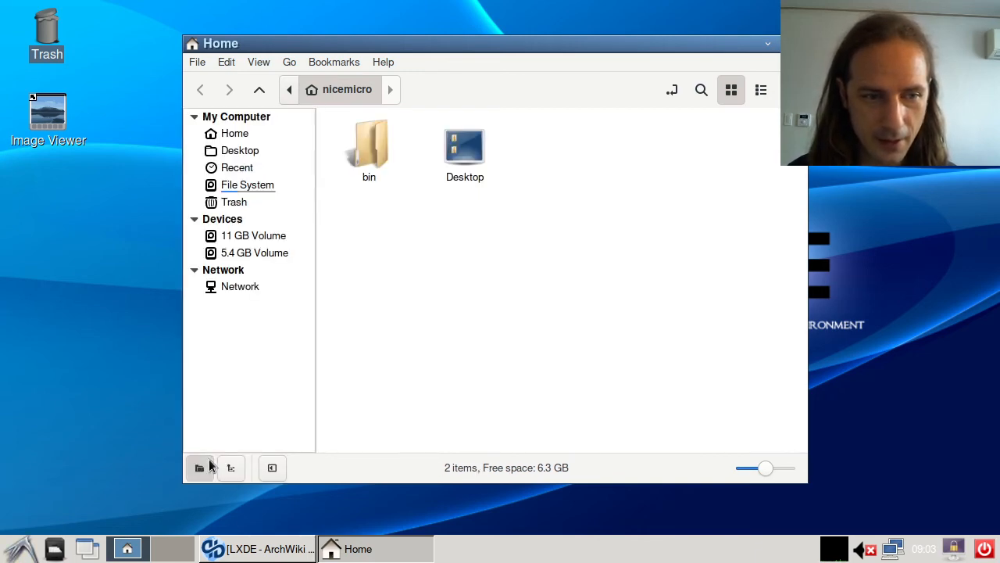
click(258, 63)
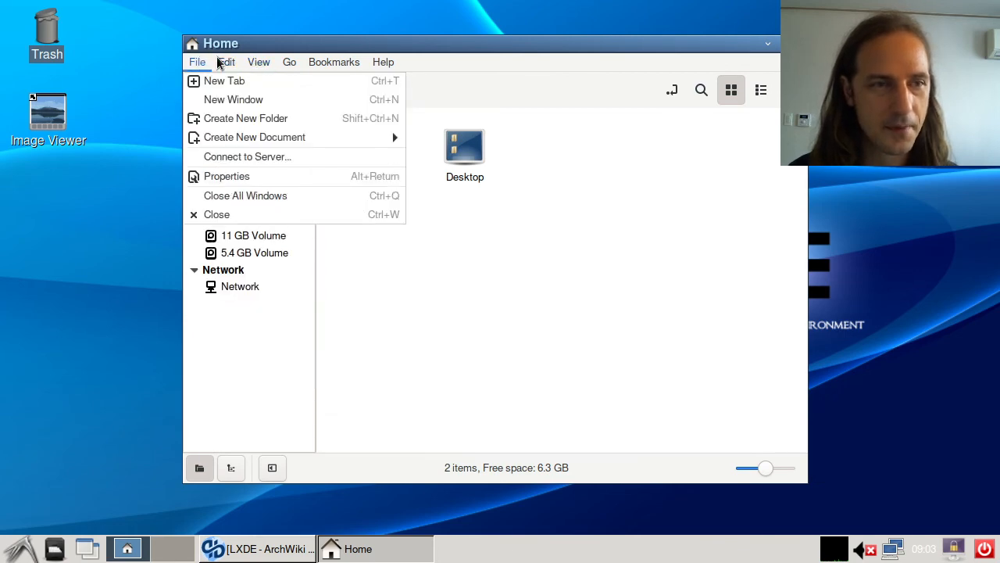
mouse_move(391, 63)
key(Escape)
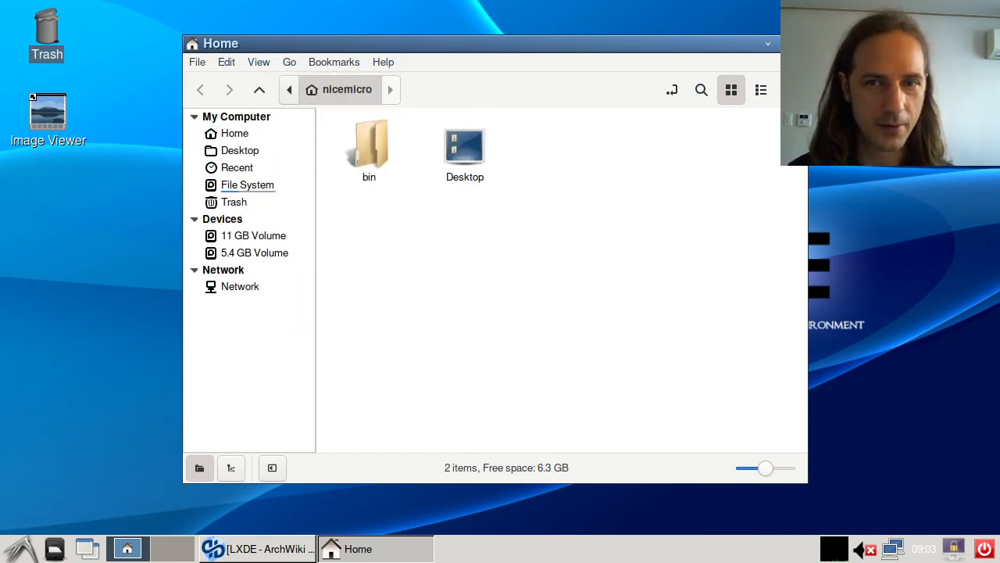
key(ctrl+w)
Step: Open LXTerminal and run lxappearance to launch the look and feel settings
click(20, 549)
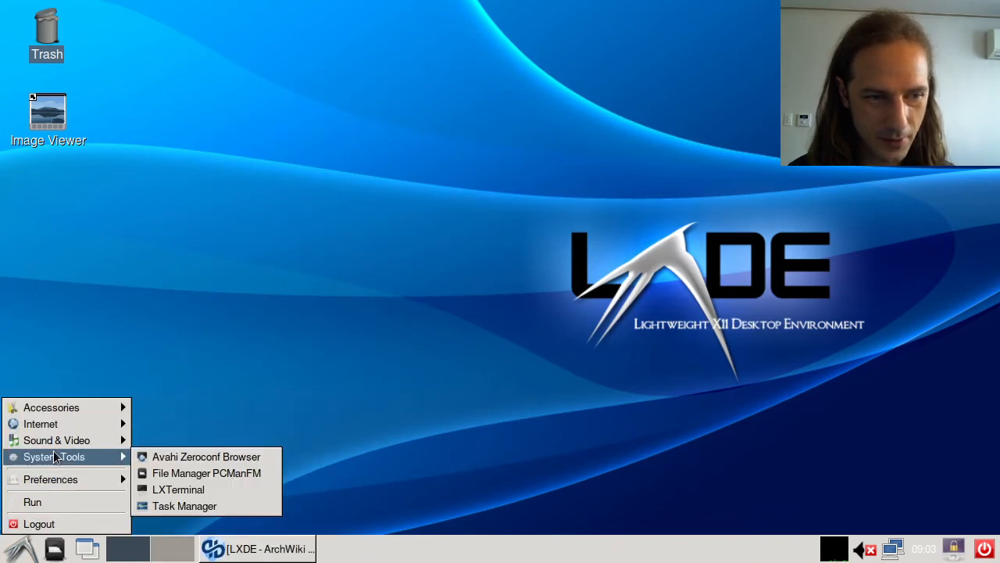
click(178, 489)
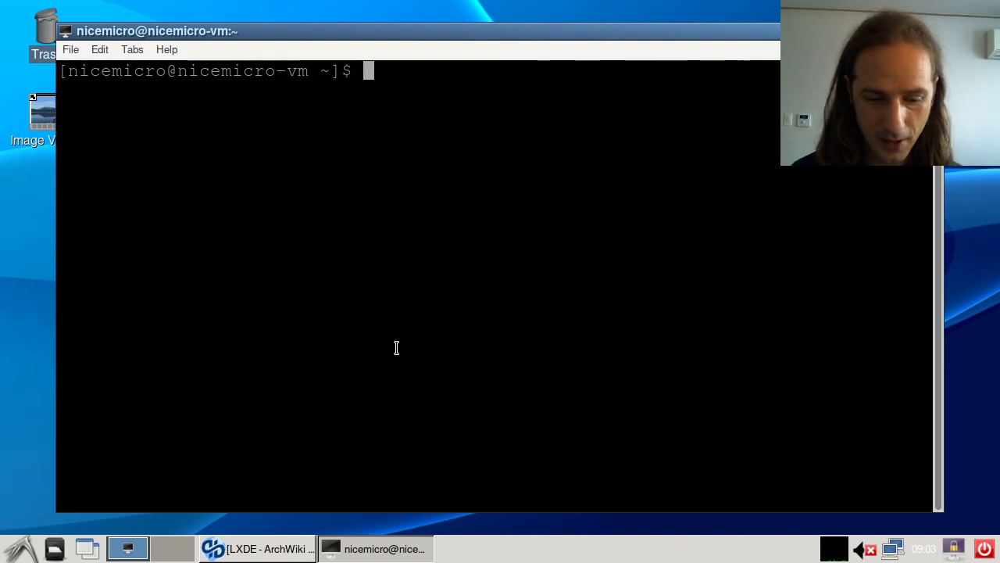
text(lxapp)
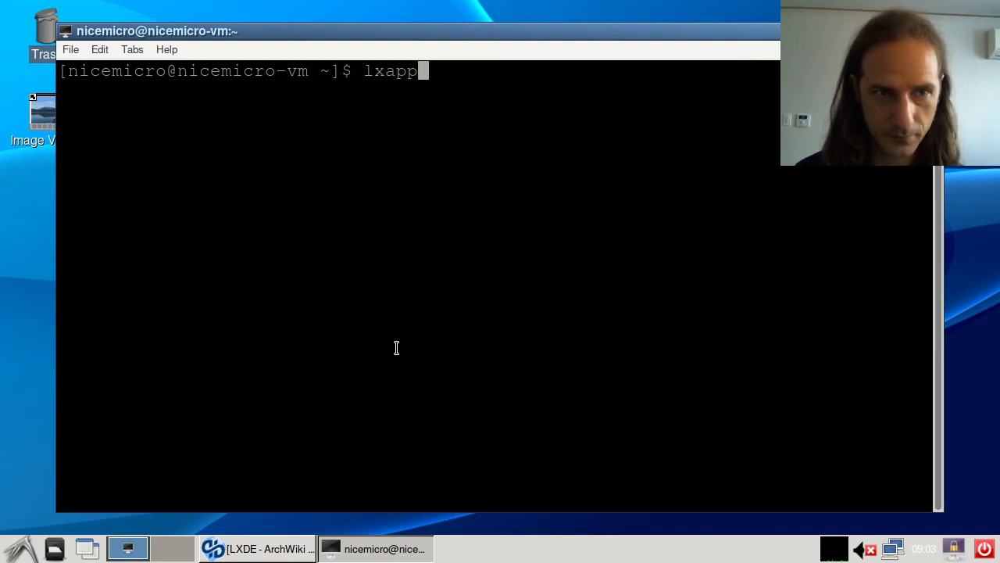
text(eara)
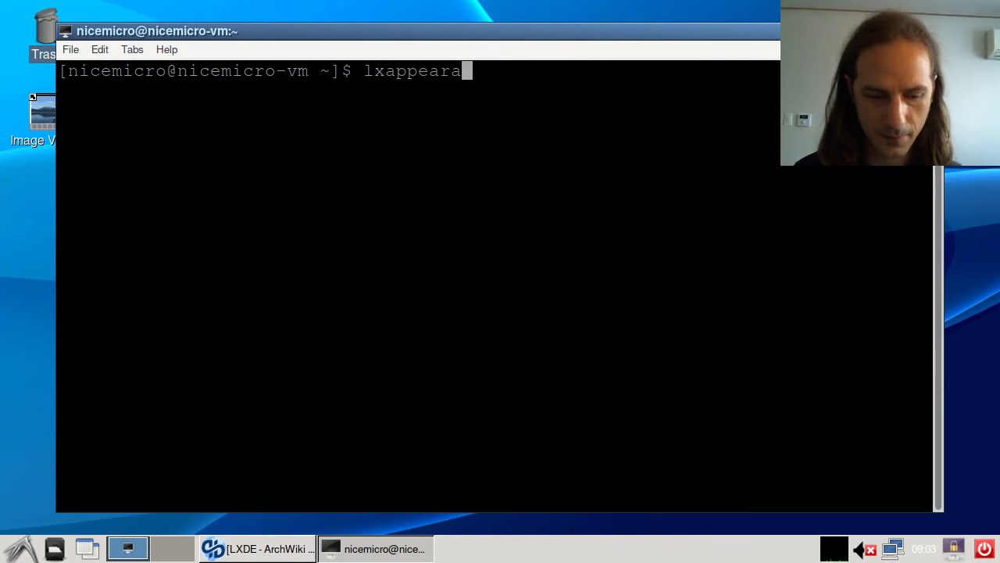
text(nce)
key(Return)
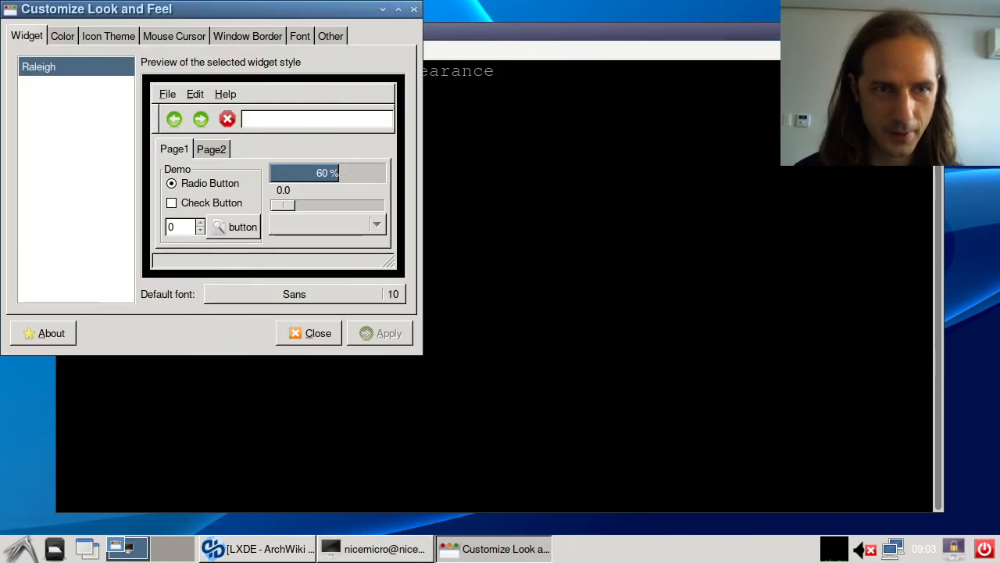
Step: Look through the Color, Icon Theme, Mouse Cursor, Window Border, Font and Other settings, and close Customize Look and Feel and the terminal
click(57, 40)
click(129, 37)
click(154, 37)
click(248, 36)
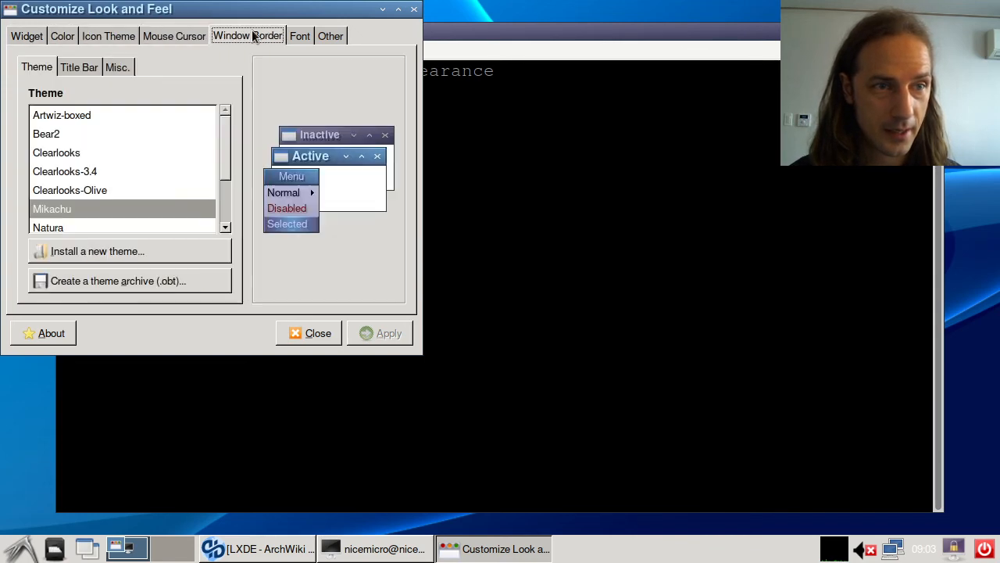
click(300, 36)
click(330, 36)
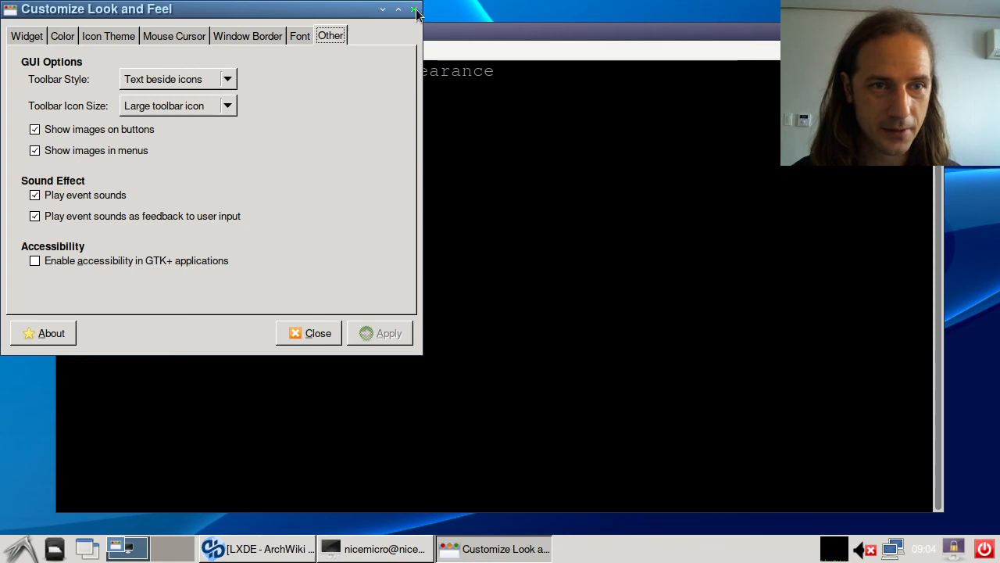
click(413, 9)
key(ctrl+d)
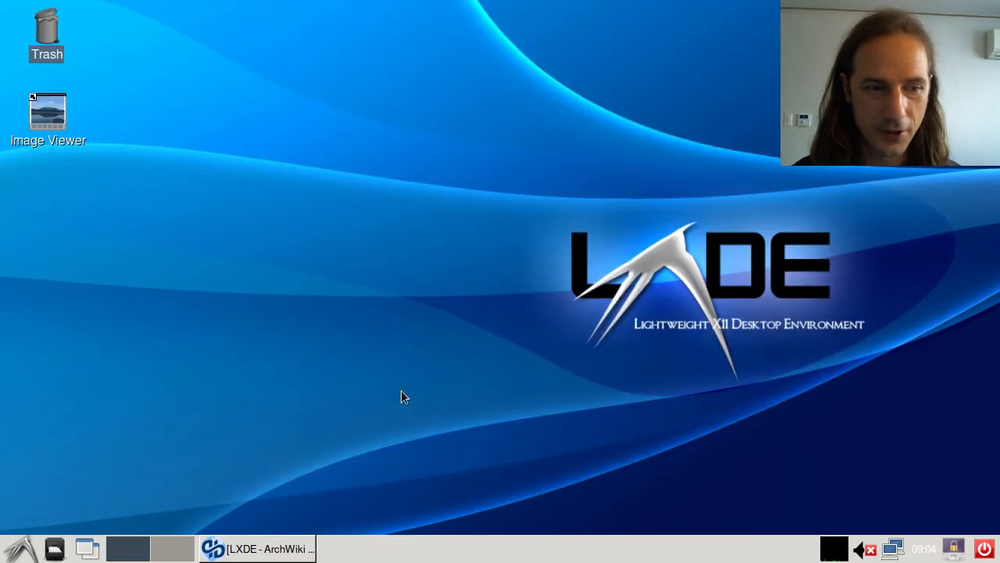
Step: Switch to qutebrowser and read the Screen locking section of the LXDE ArchWiki article
click(227, 547)
scroll(341, 273, down, 2)
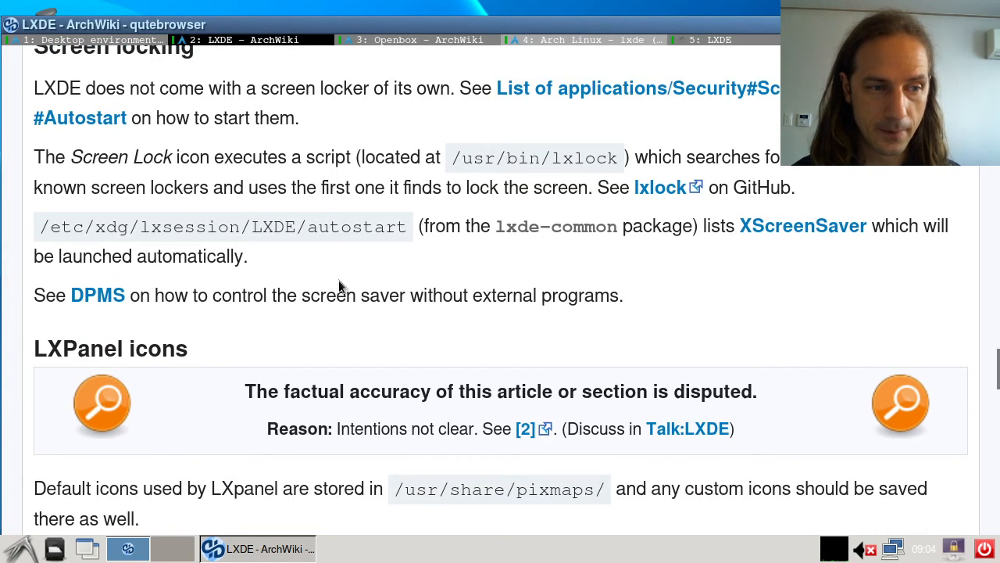
scroll(327, 315, up, 3)
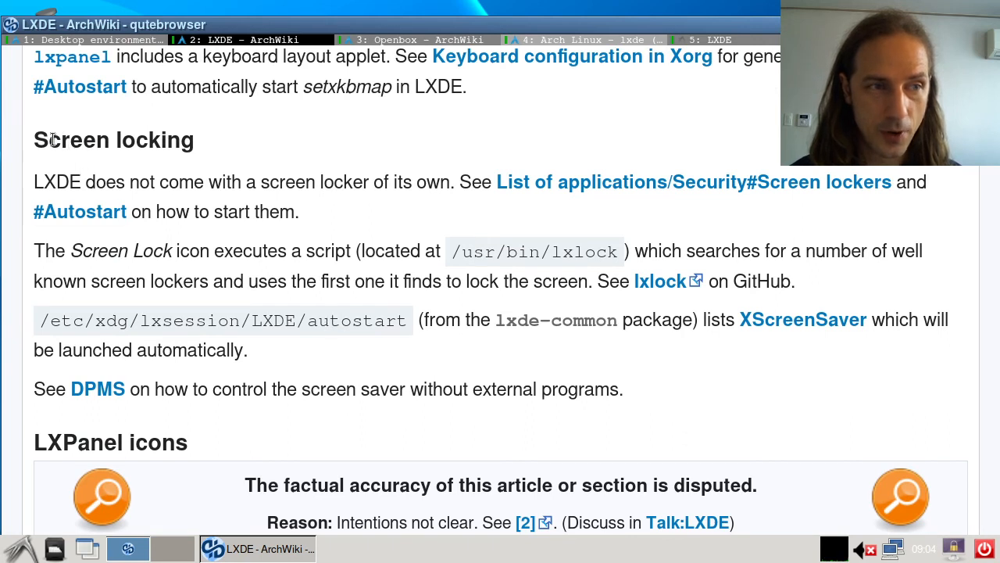
double_click(46, 139)
click(58, 138)
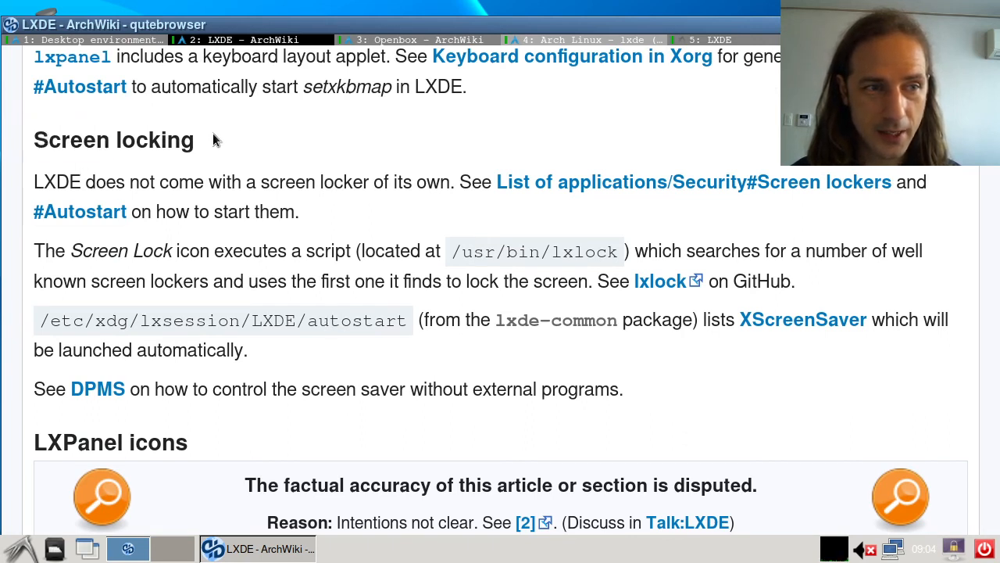
drag(209, 138, 171, 145)
double_click(61, 140)
click(535, 165)
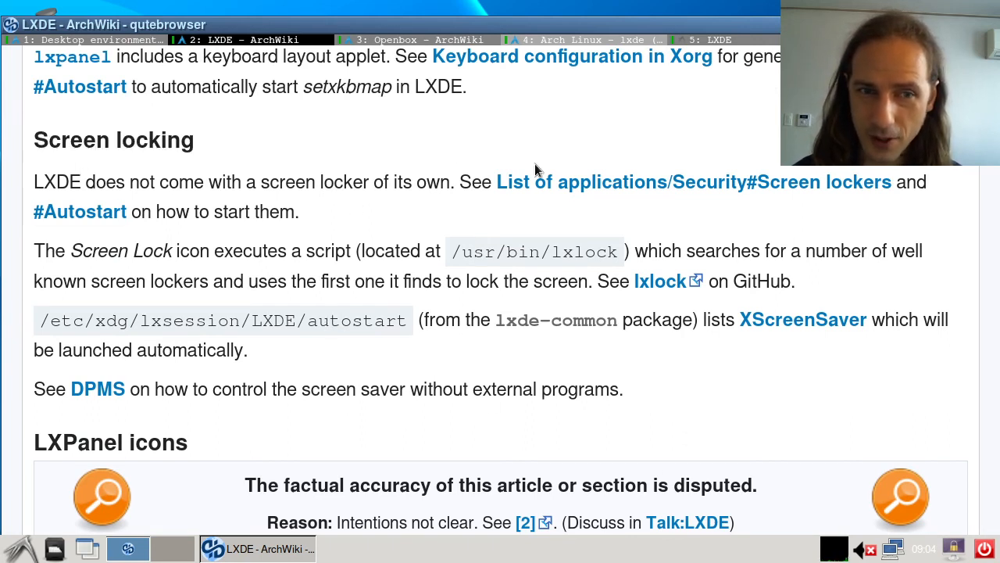
Step: Open the XScreenSaver wiki article in a new tab and go to its Installation section
middle_click(772, 318)
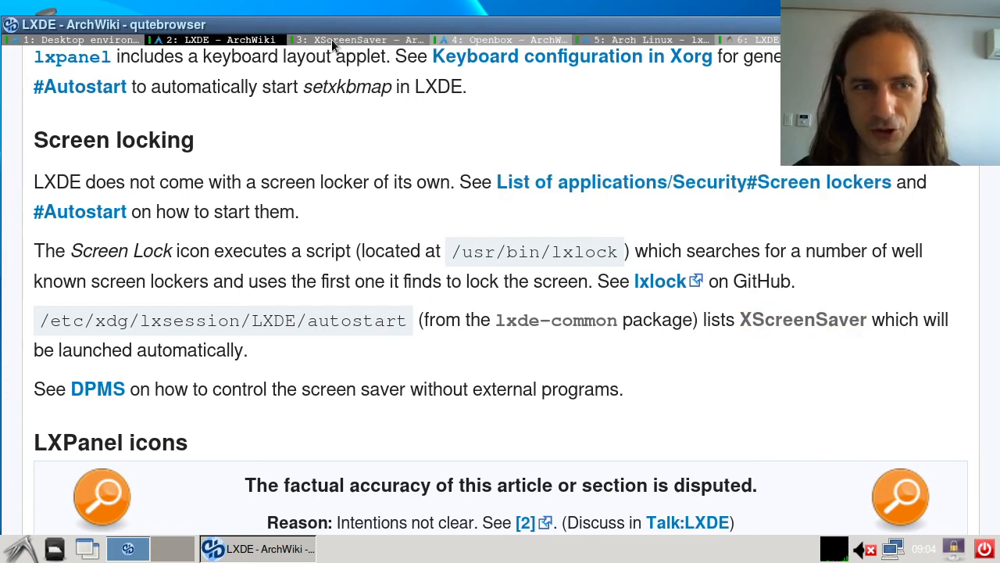
click(331, 39)
scroll(466, 338, up, 3)
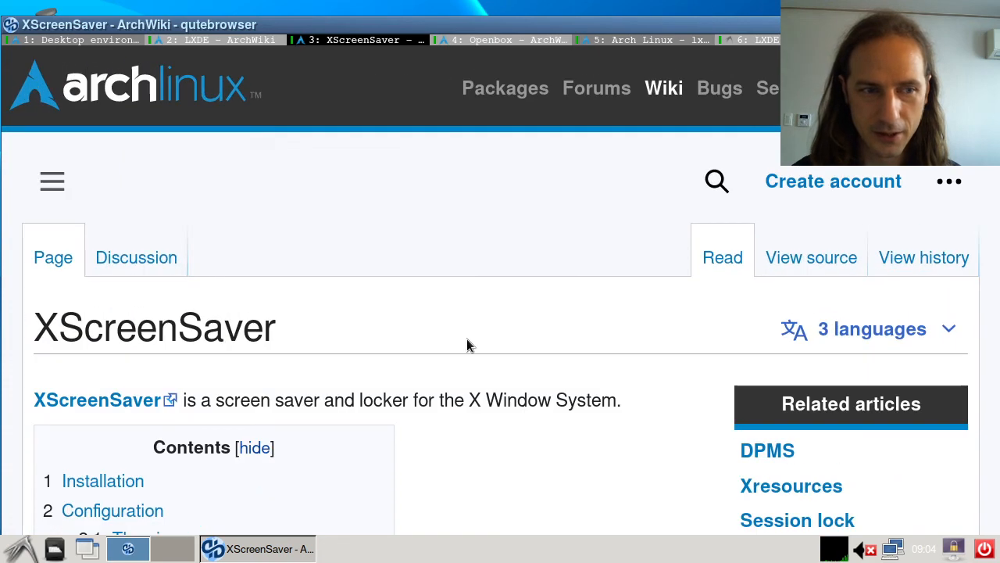
scroll(467, 339, down, 7)
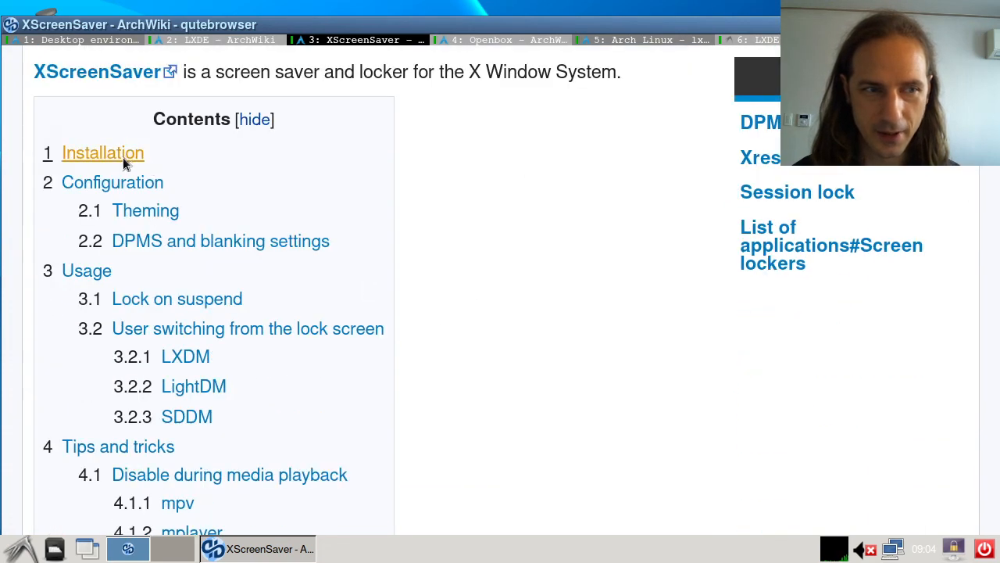
click(123, 157)
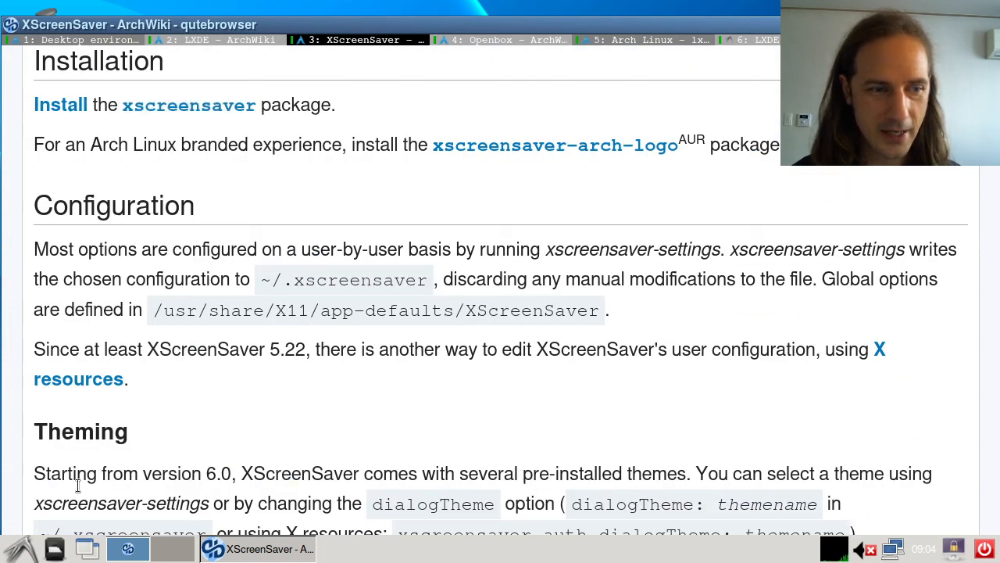
Step: Open LXTerminal, run sudo pacman -S xscreensaver, and authenticate with the account password
click(21, 547)
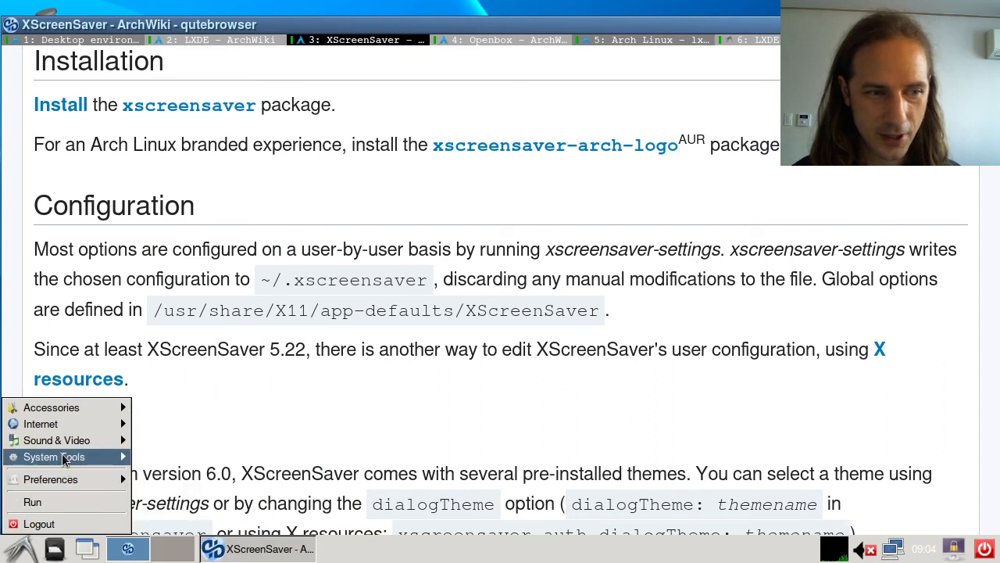
mouse_move(66, 457)
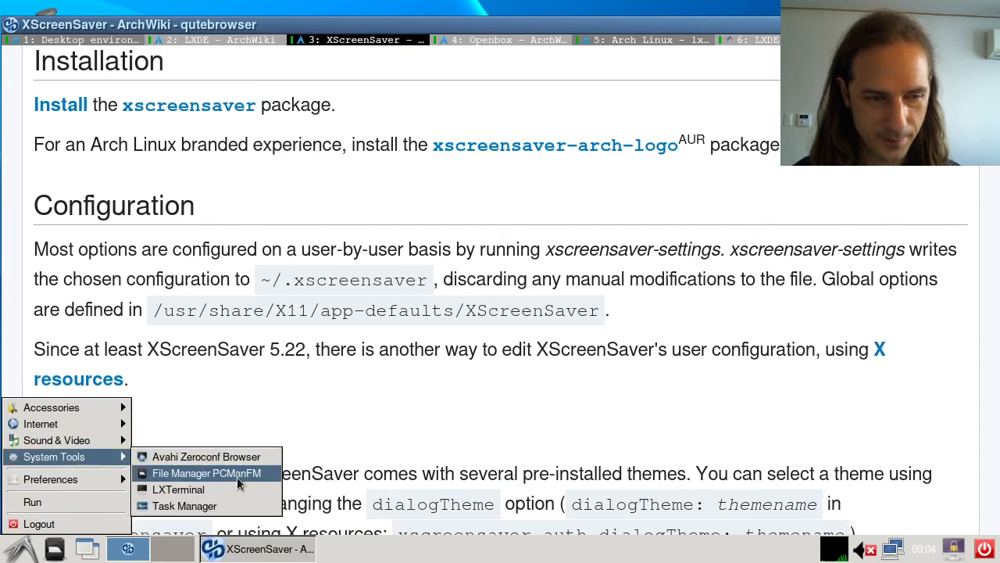
click(178, 489)
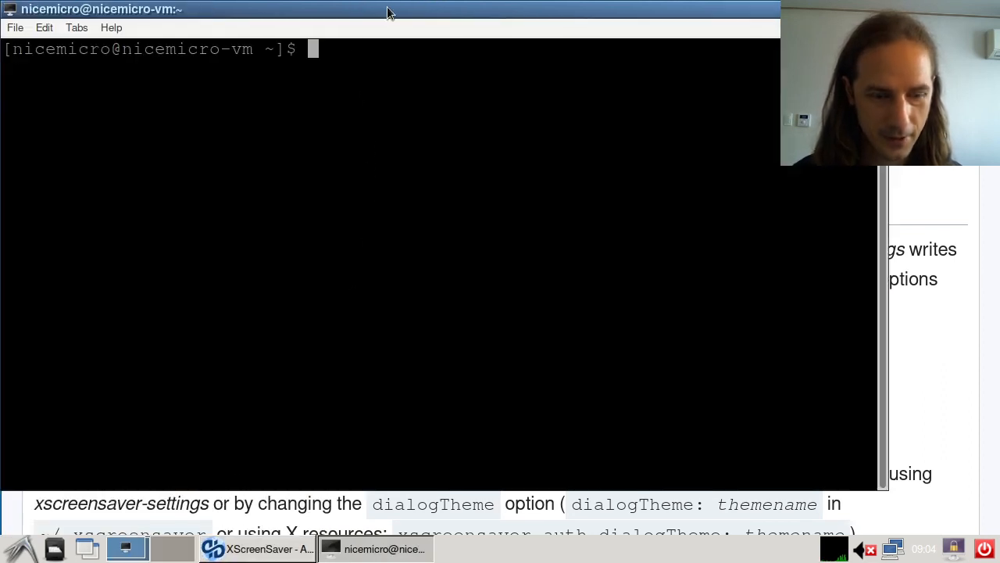
text(sudo )
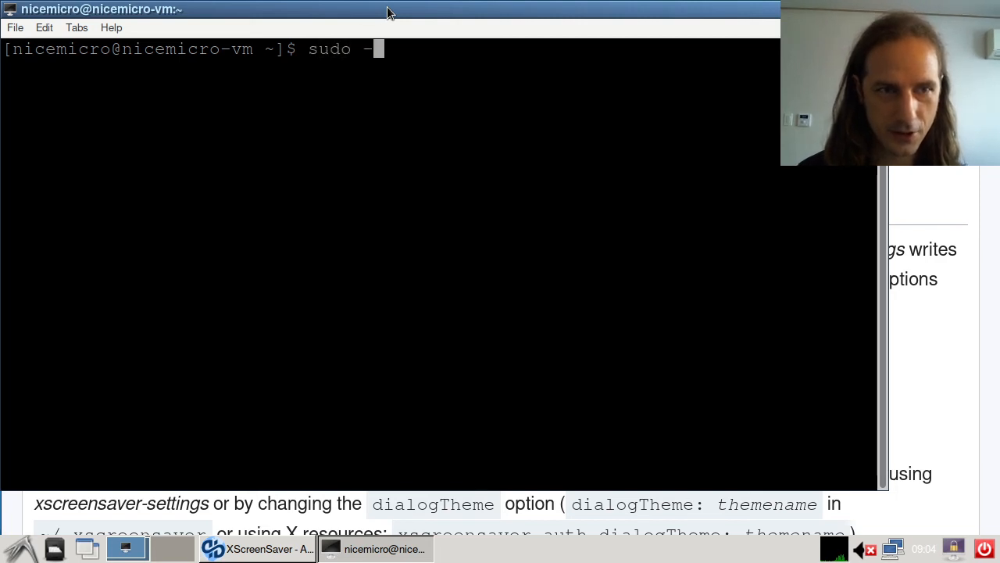
text(pacman -S)
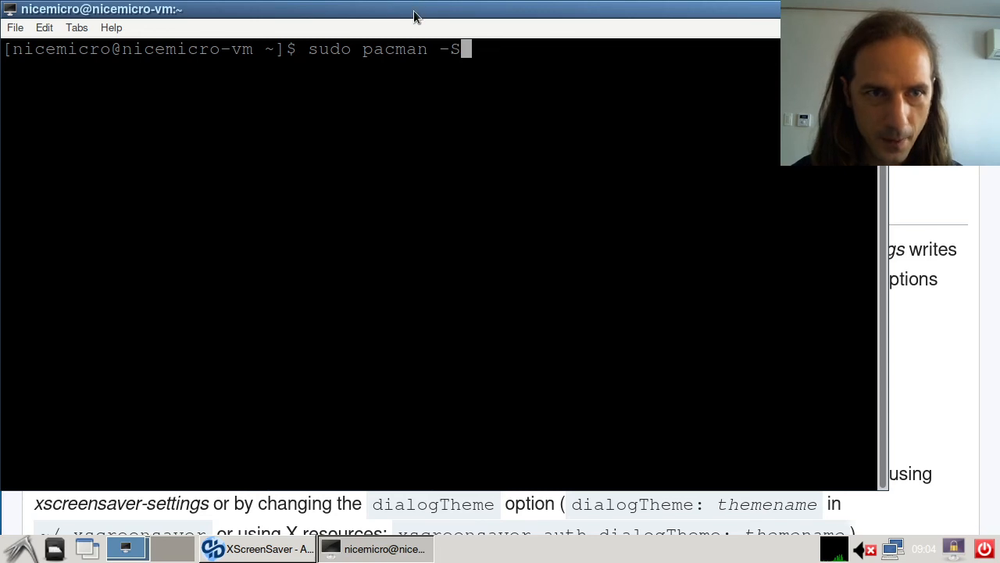
drag(415, 15, 454, 133)
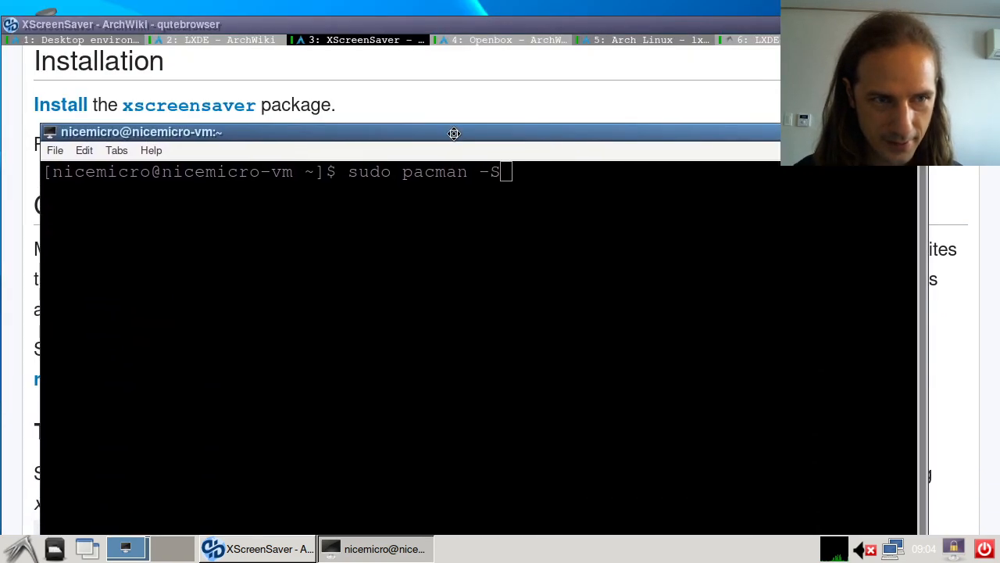
text(x)
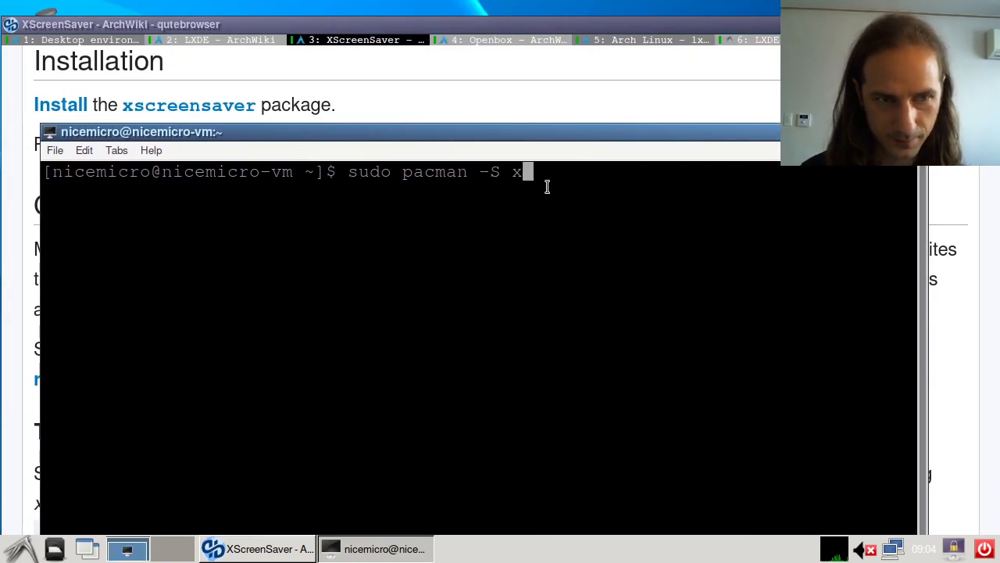
text(screensaver)
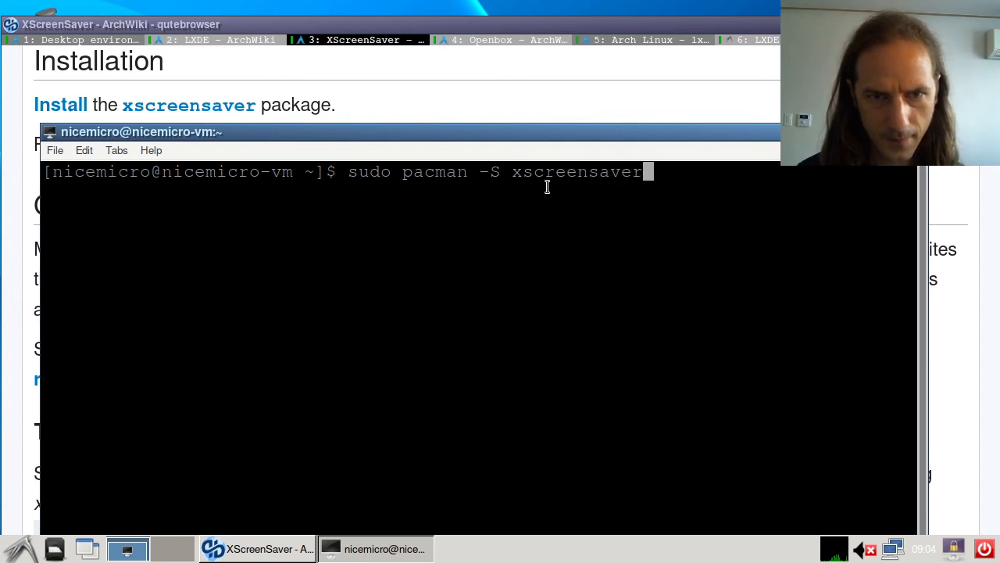
key(Return)
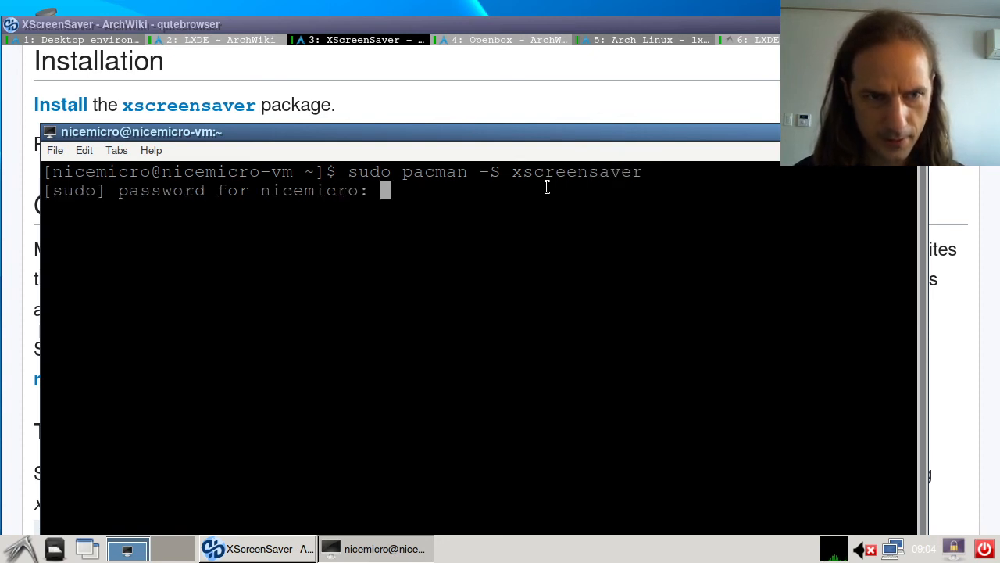
key(Return)
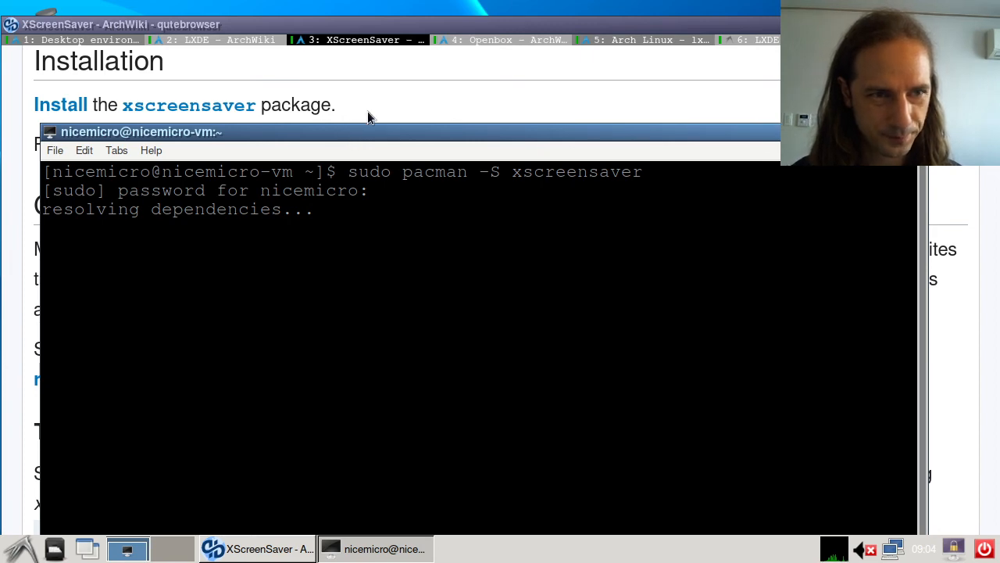
Step: Move the terminal up to show the whole package list and confirm the xscreensaver installation with y
drag(384, 123, 414, 68)
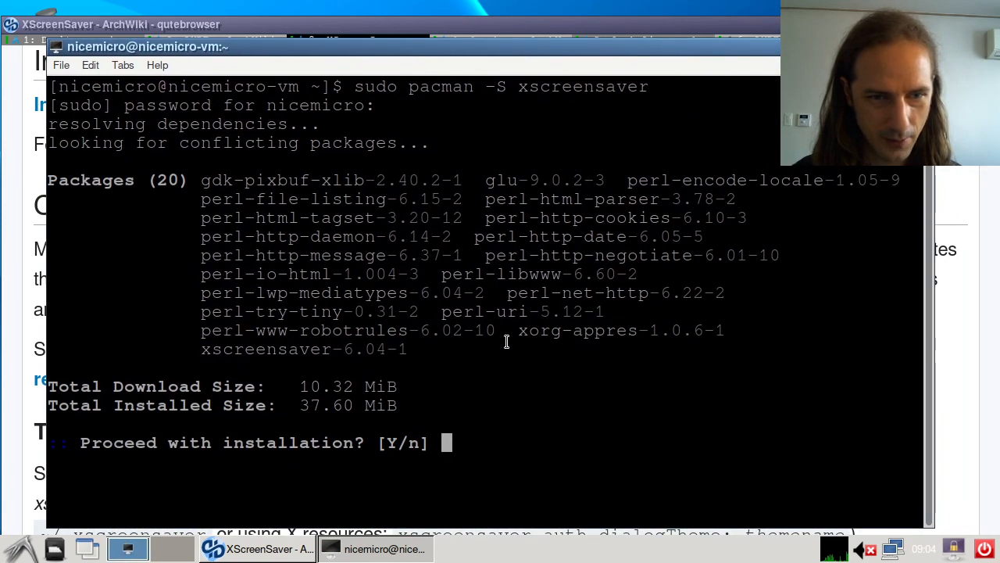
text(y)
key(Return)
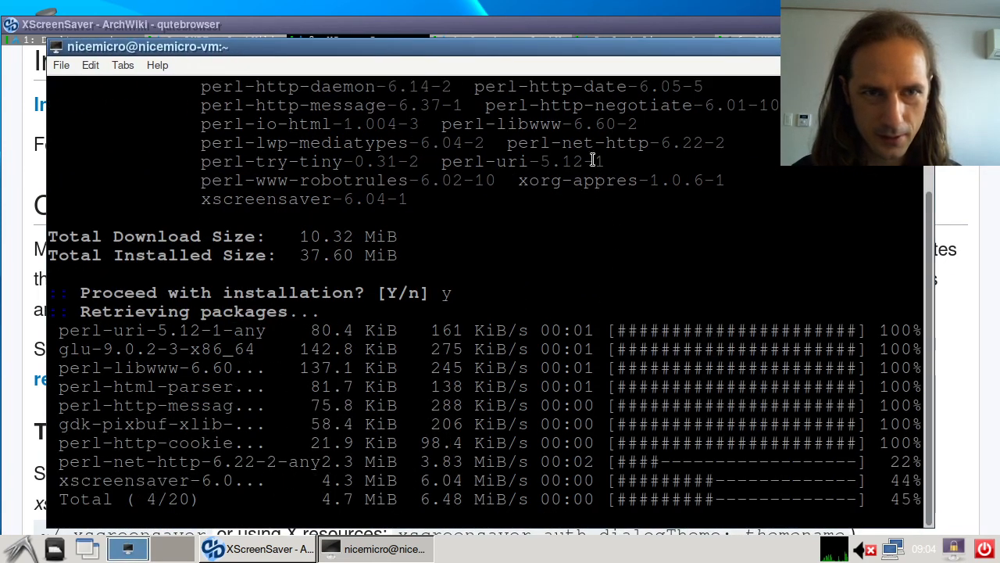
Step: Read the Configuration, Theming, and DPMS and blanking settings sections of the XScreenSaver wiki article
click(534, 26)
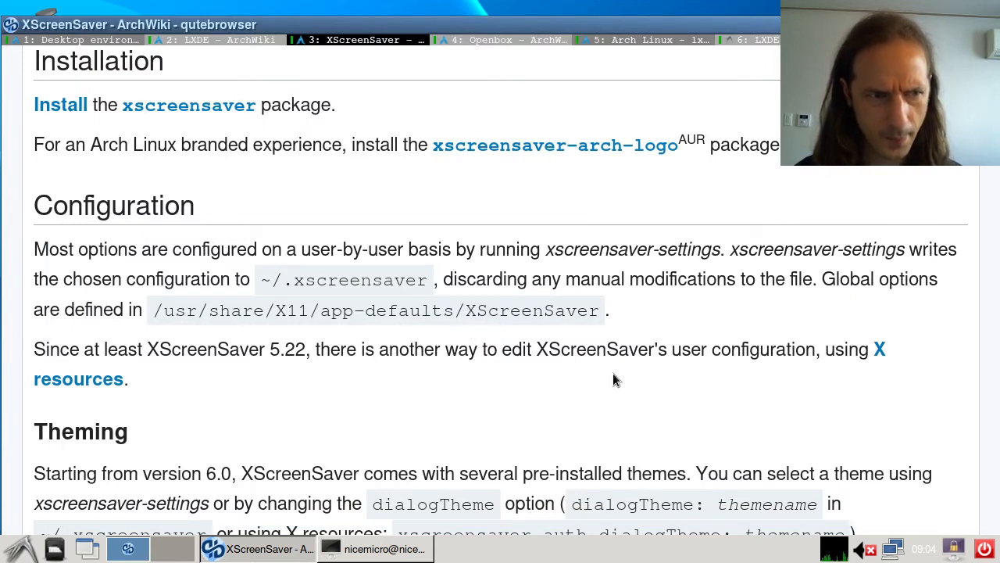
scroll(613, 375, down, 5)
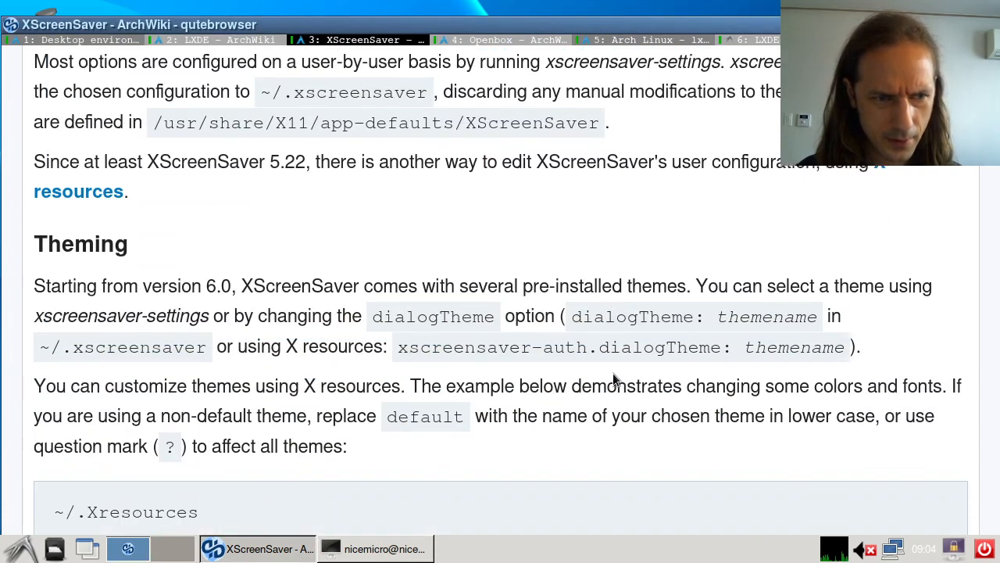
scroll(613, 373, down, 15)
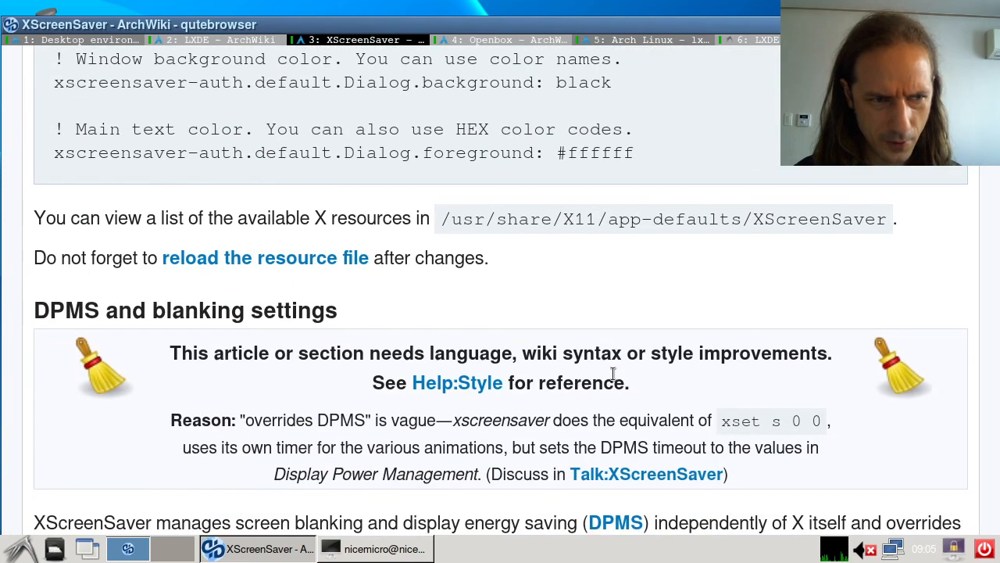
scroll(613, 373, down, 10)
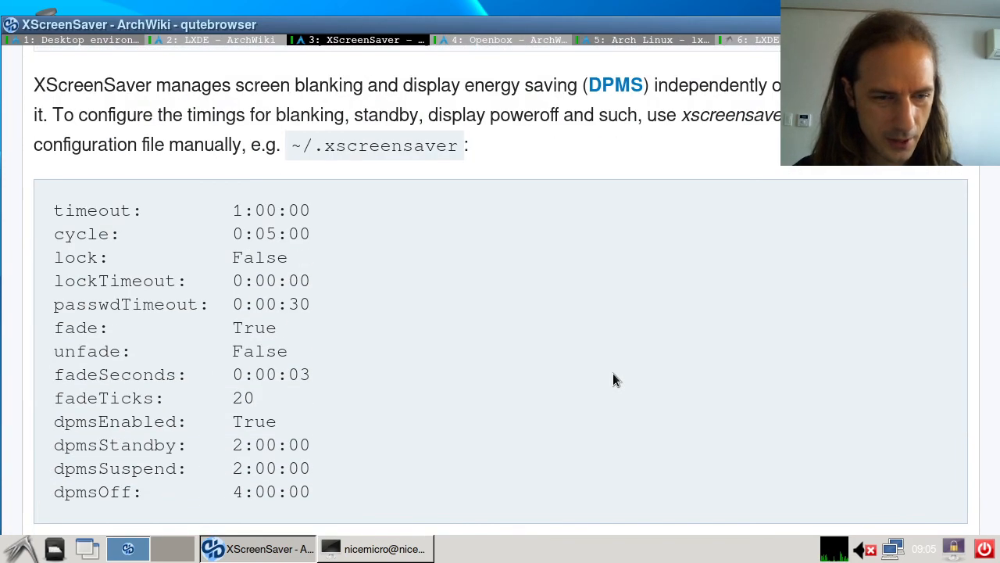
Step: Check the xscreensaver installation in the terminal, and close the terminal and the browser
click(390, 549)
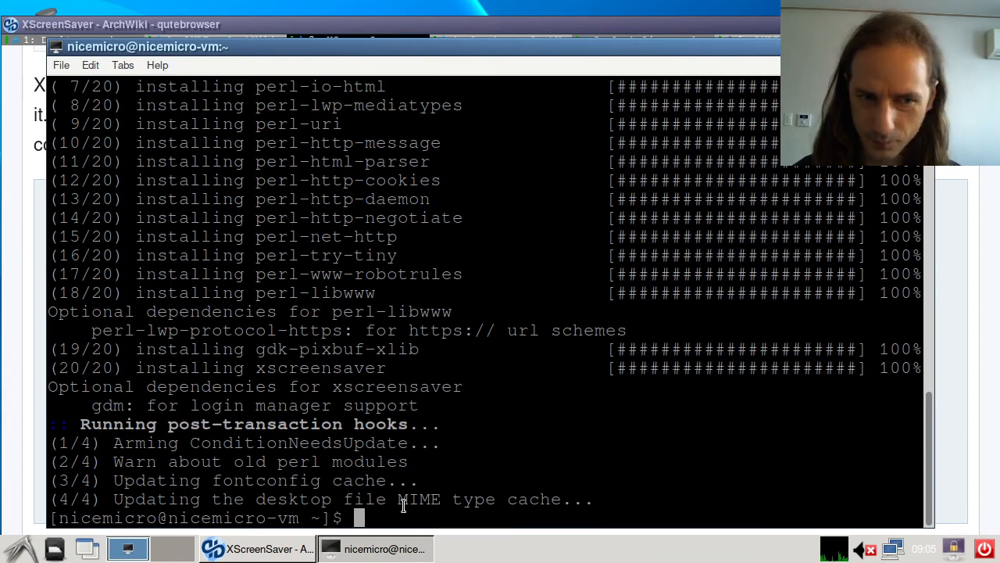
key(ctrl+d)
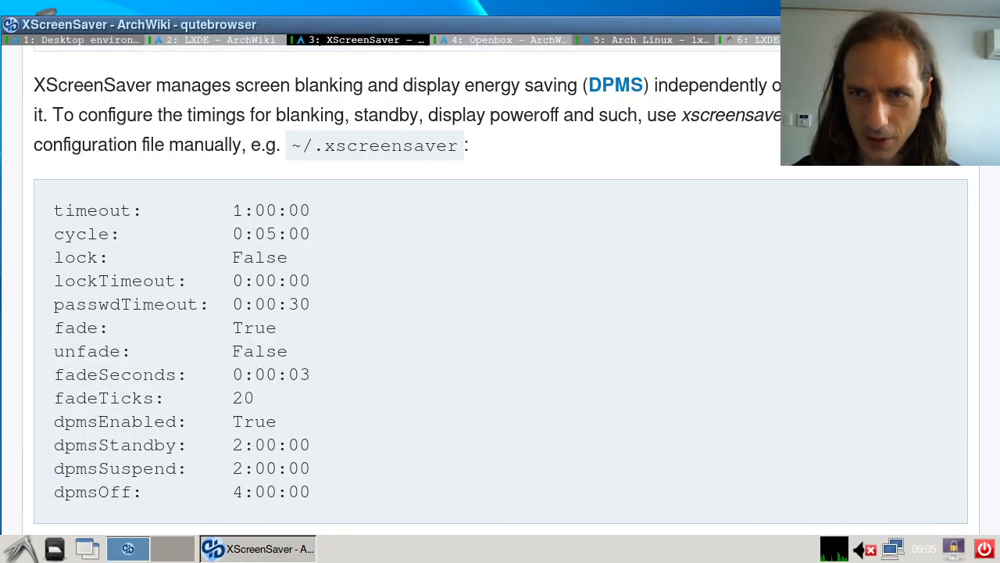
key(alt+F4)
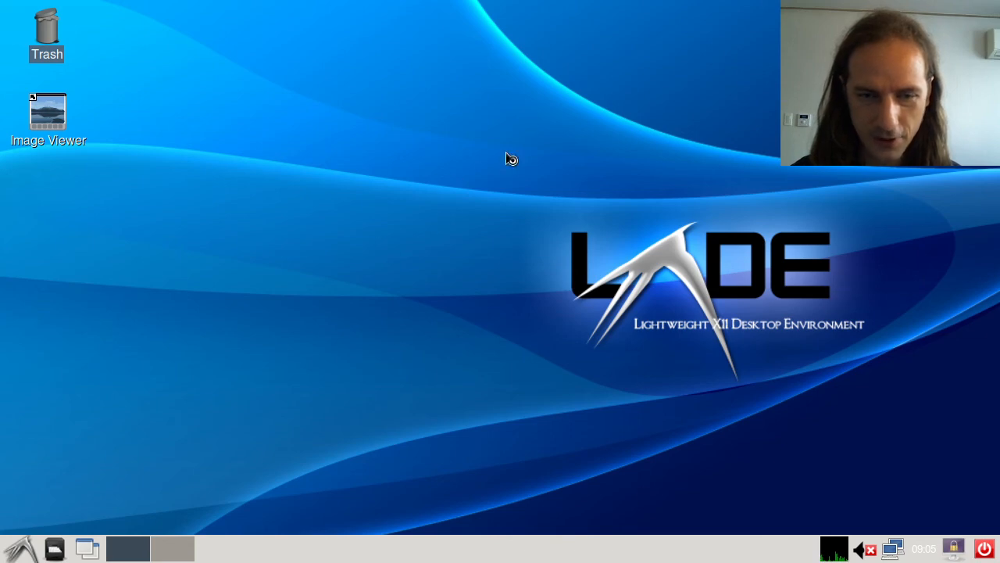
Step: Test the screen lock by bringing up the XScreenSaver login dialog and unlocking the session with the account password
click(978, 550)
key(Escape)
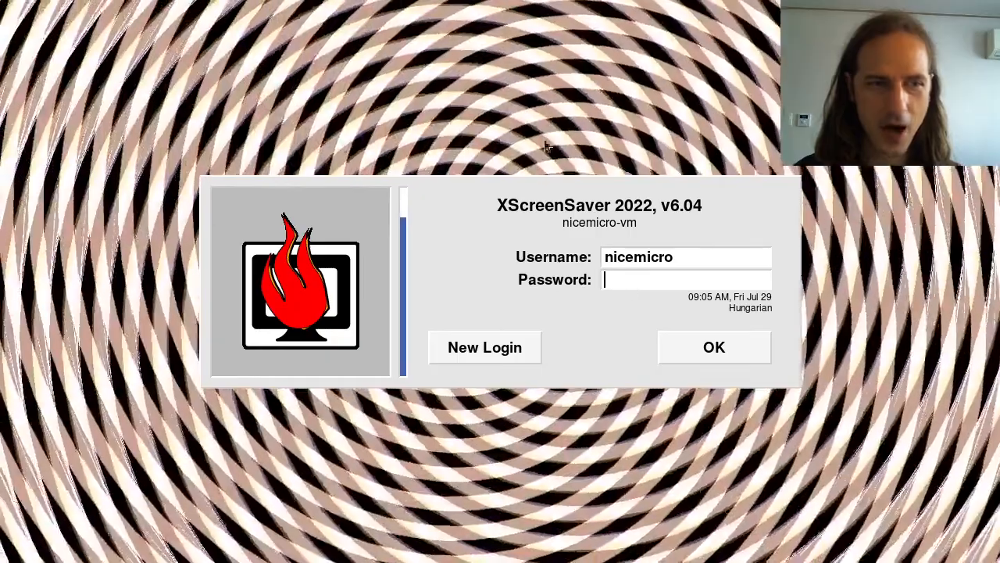
text(••••)
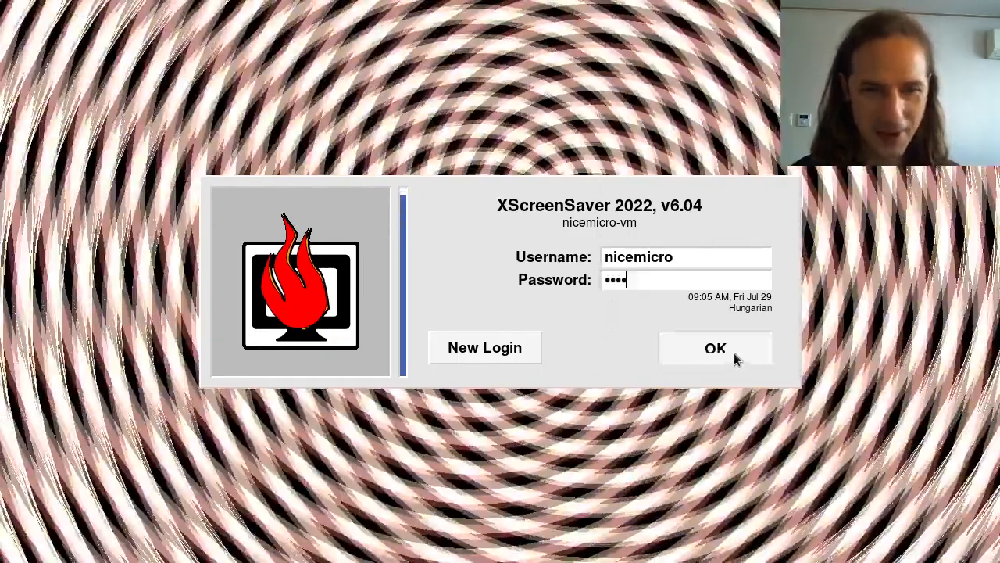
click(733, 353)
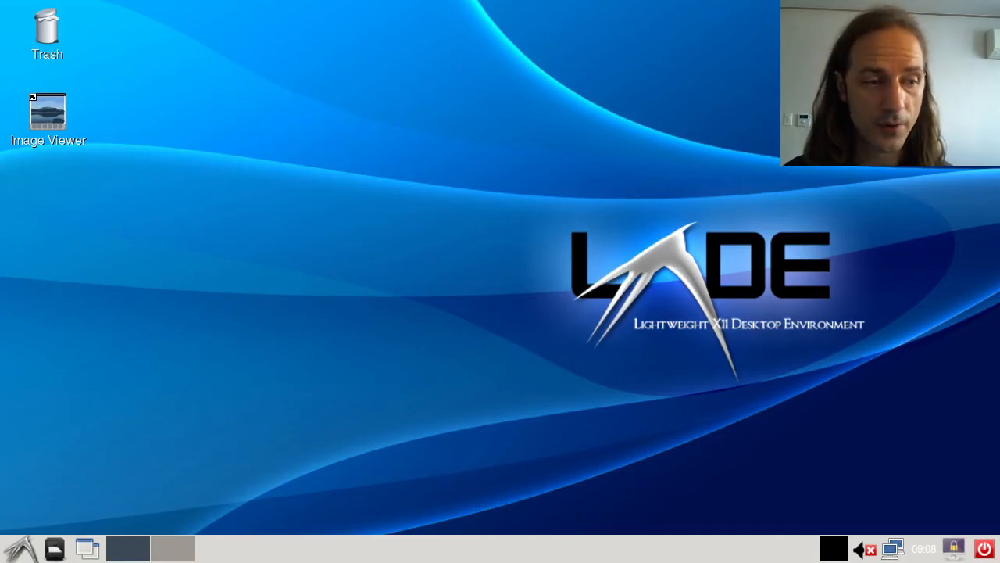
Step: Open Task Manager and move its window up against the upper edge of the desktop
click(8, 553)
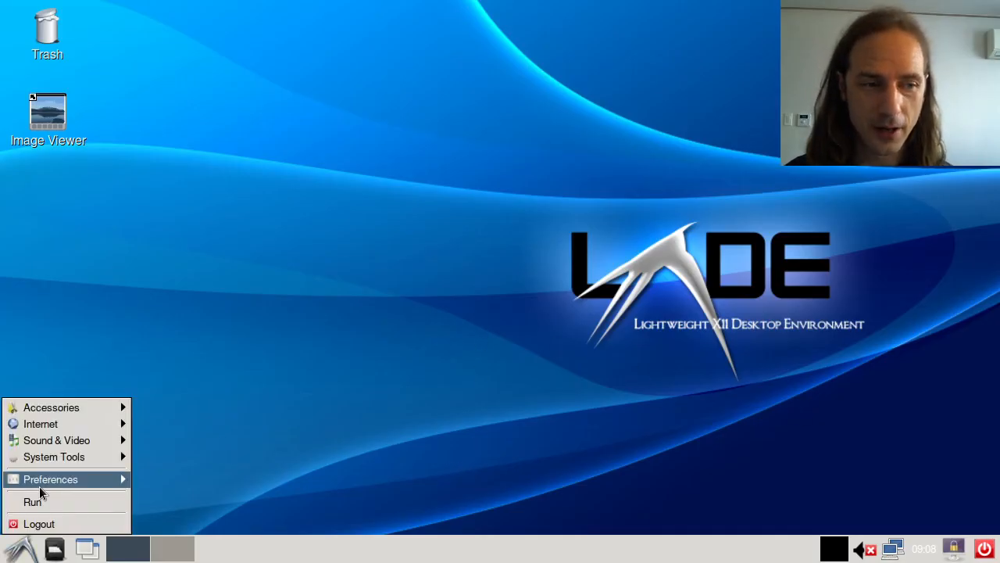
mouse_move(46, 462)
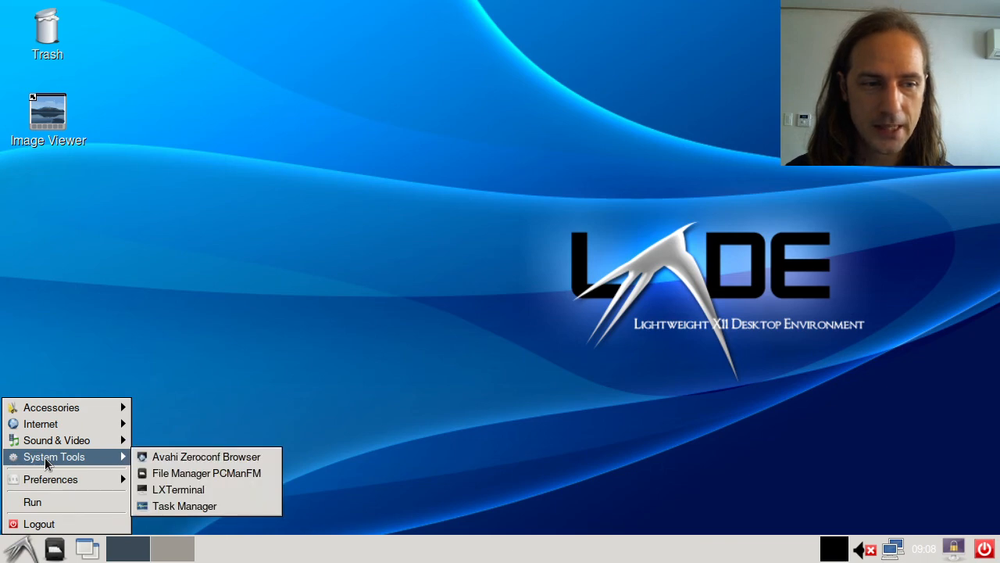
click(184, 505)
drag(365, 109, 228, 9)
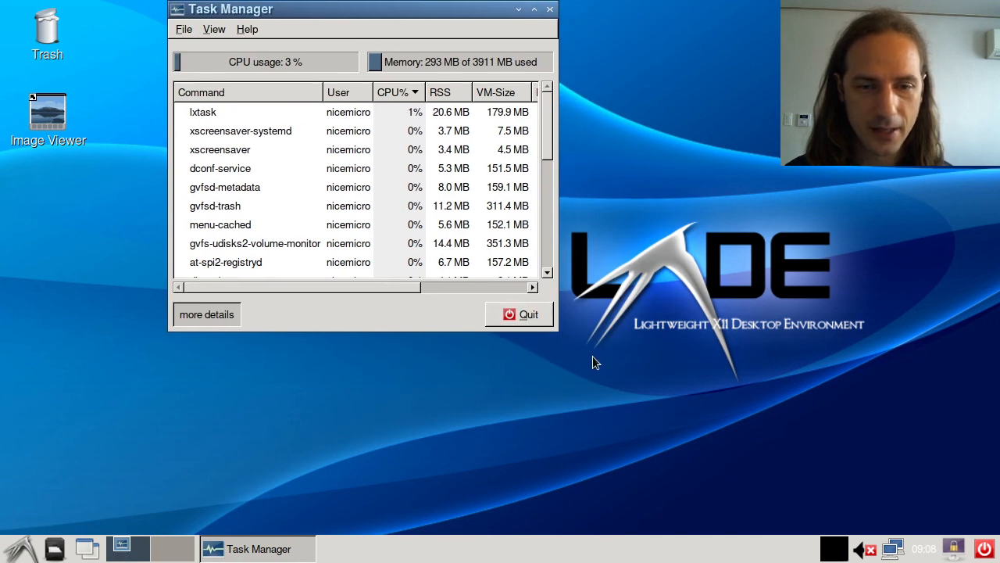
Step: Enlarge the Task Manager window to show all process columns through PPID, and shift it sideways to uncover its full width
click(558, 330)
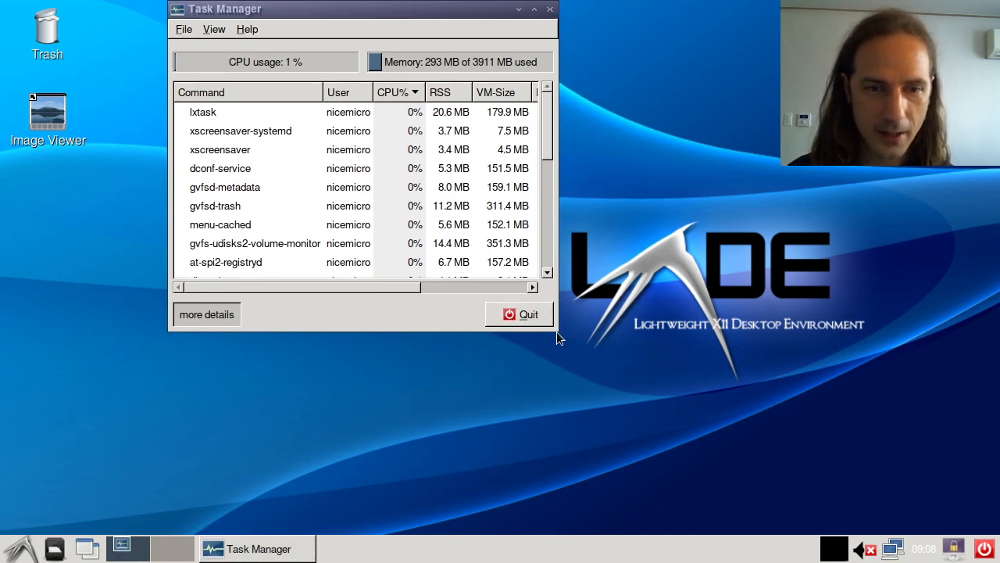
click(556, 330)
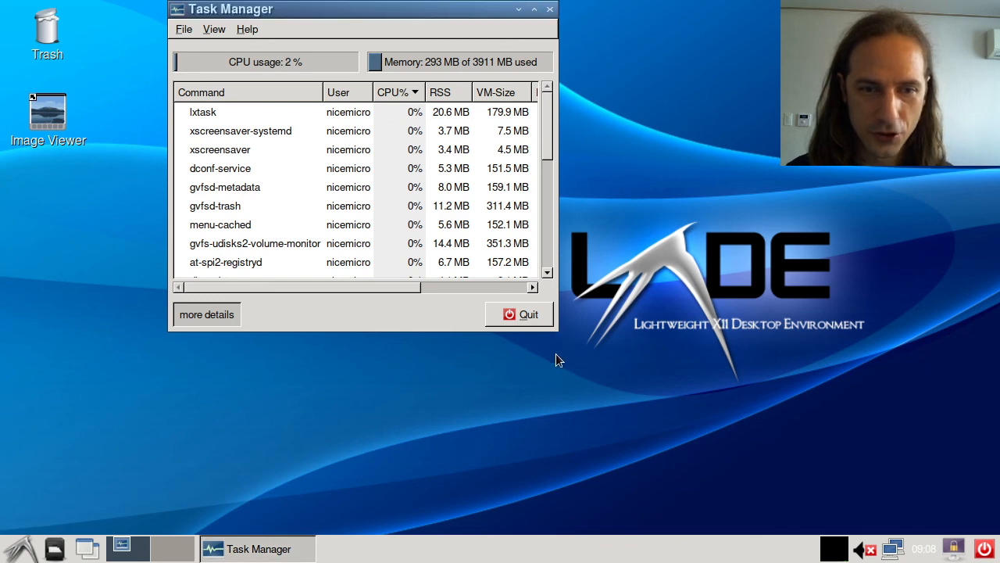
click(559, 335)
click(556, 330)
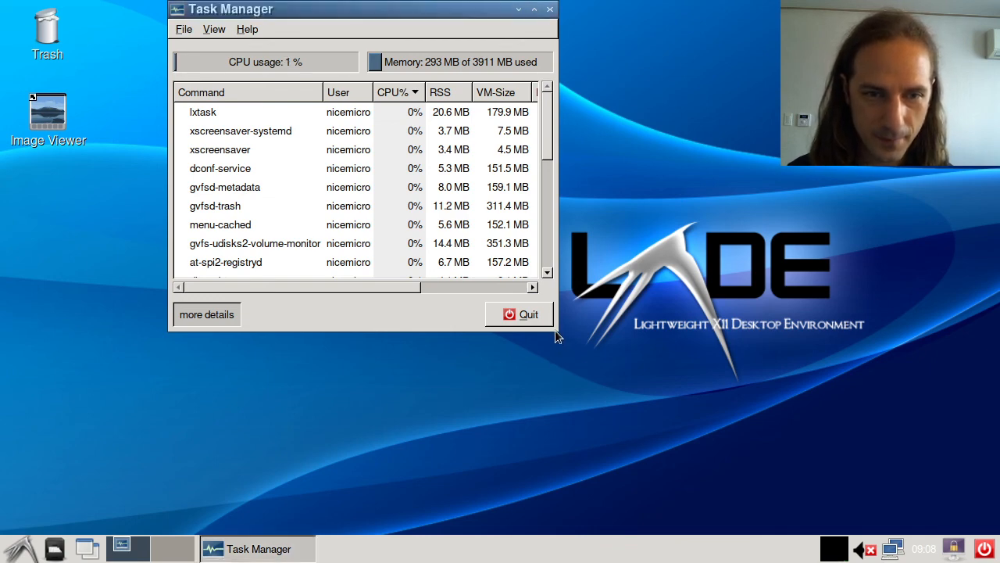
click(560, 331)
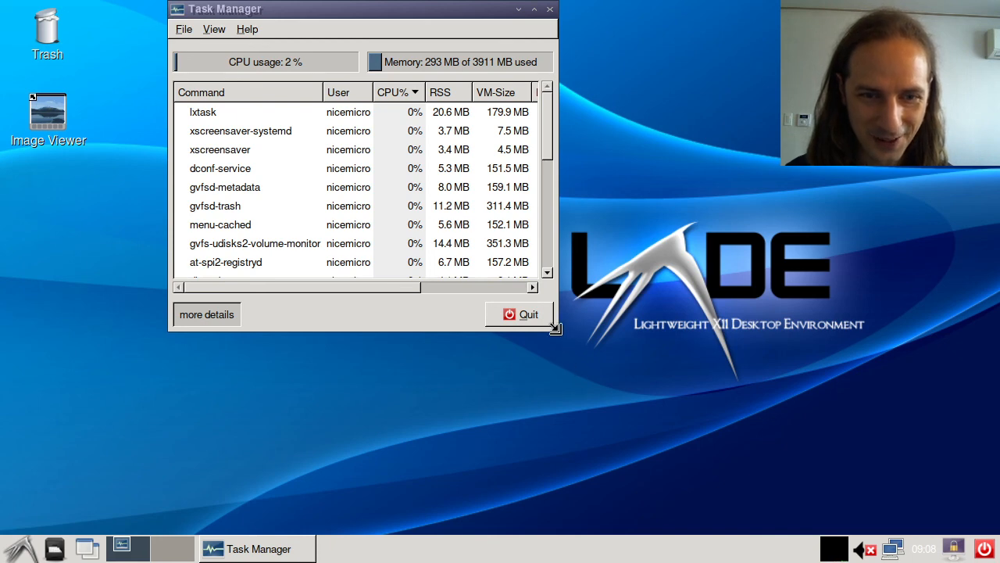
drag(557, 330, 786, 526)
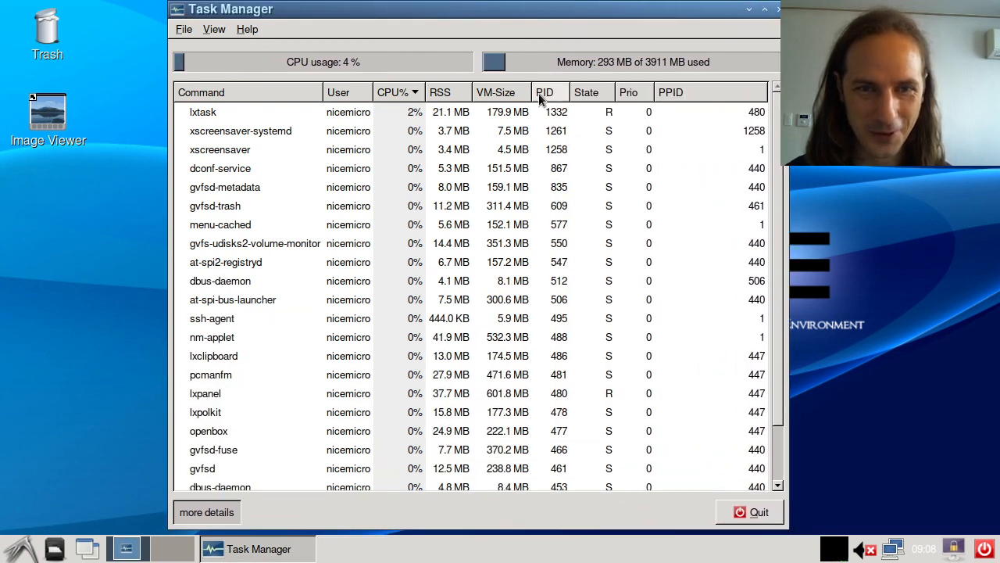
drag(478, 15, 397, 16)
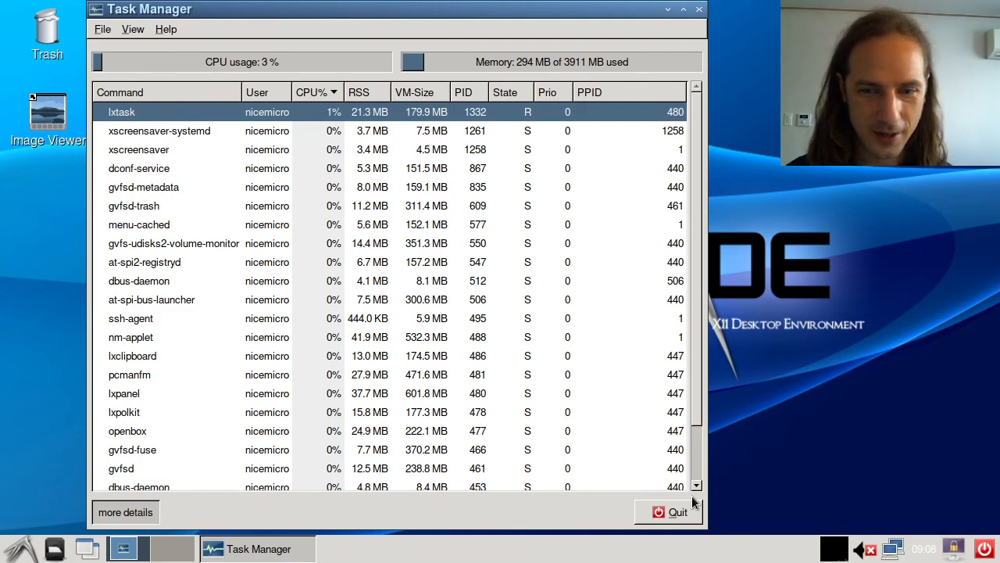
drag(492, 12, 442, 6)
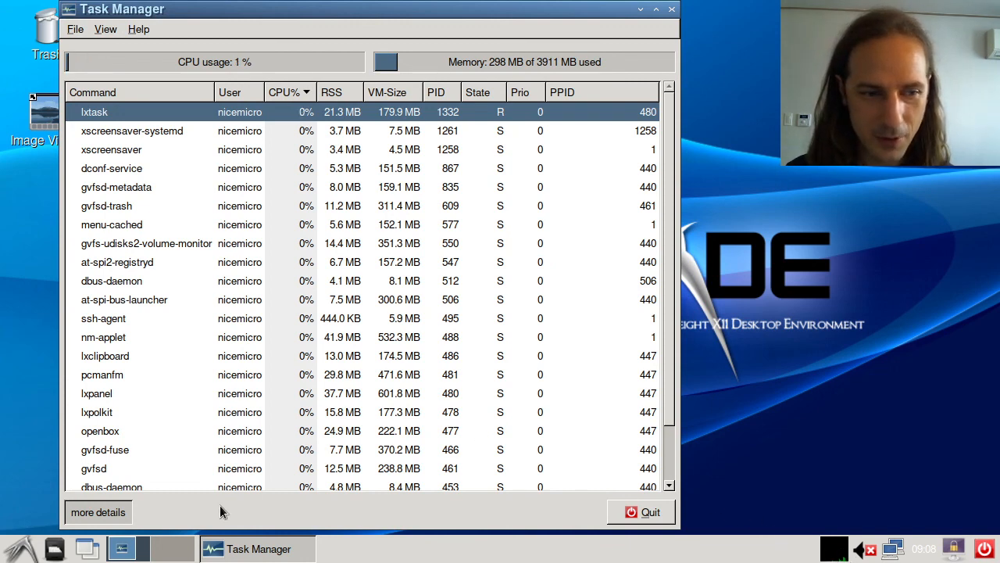
Step: Minimize and restore Task Manager and toggle the application menu while watching the CPU and memory usage
click(234, 553)
click(239, 555)
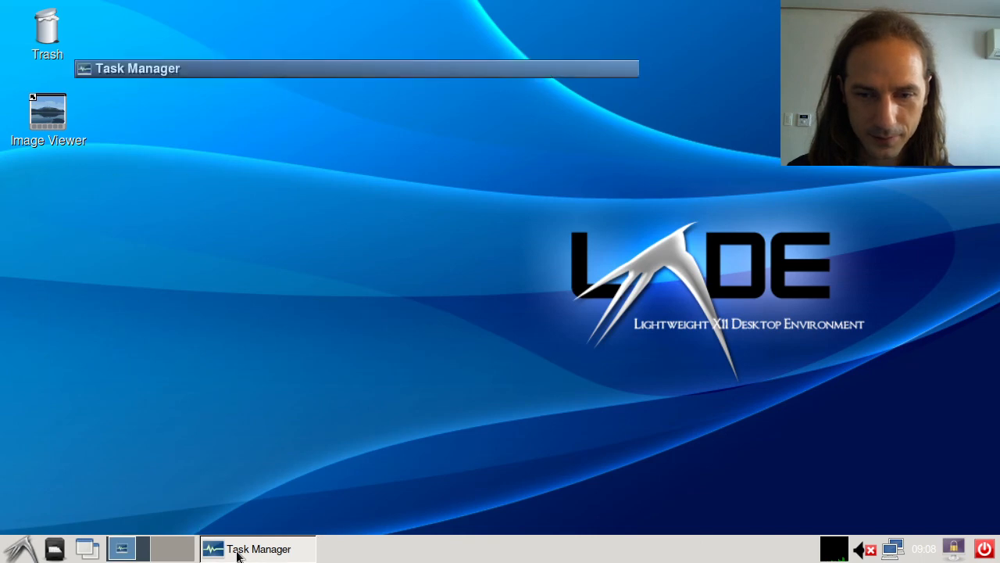
click(239, 553)
click(17, 552)
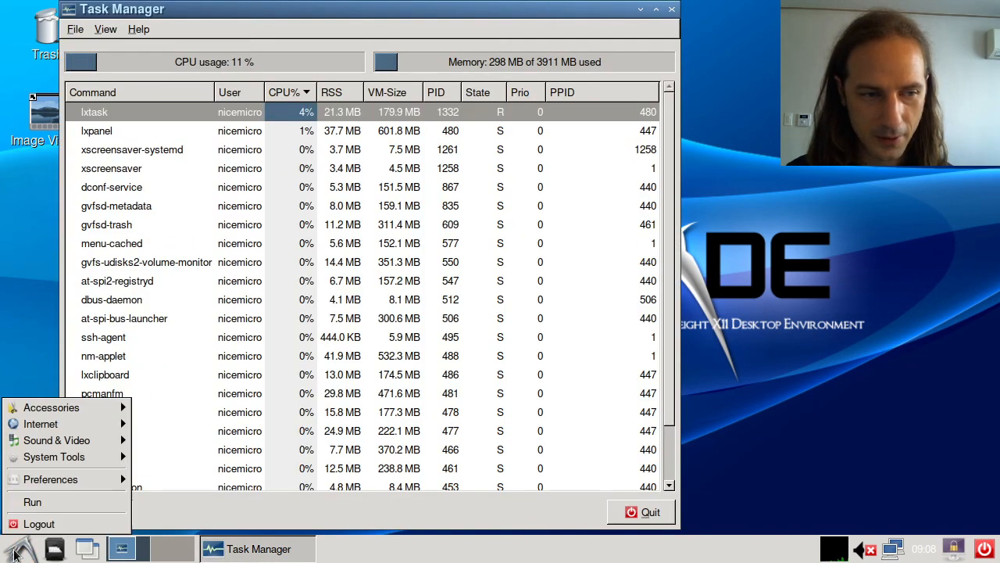
click(15, 552)
click(16, 554)
click(15, 552)
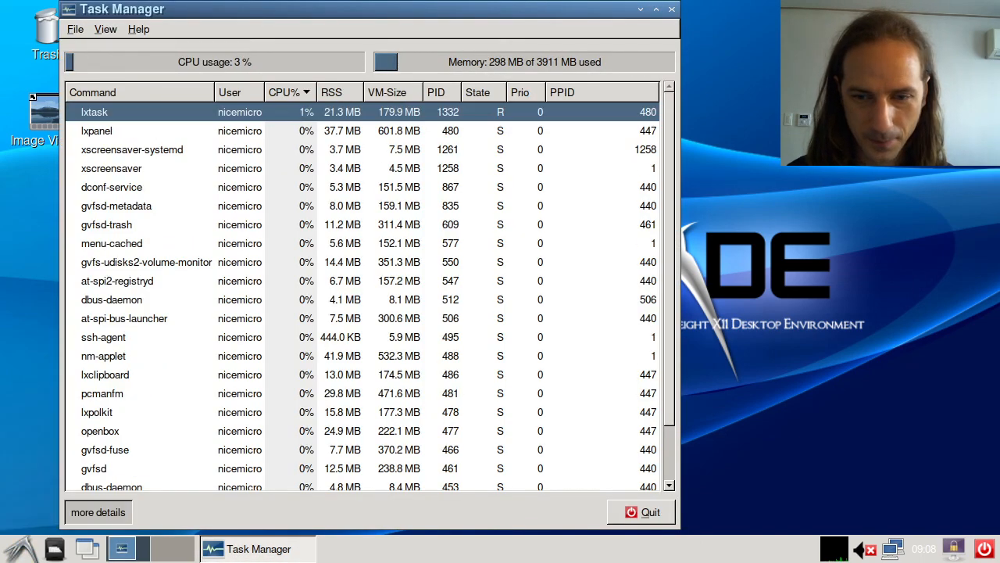
Step: View the options of the CPU Usage Monitor panel item, dismiss them, and close Task Manager
right_click(834, 548)
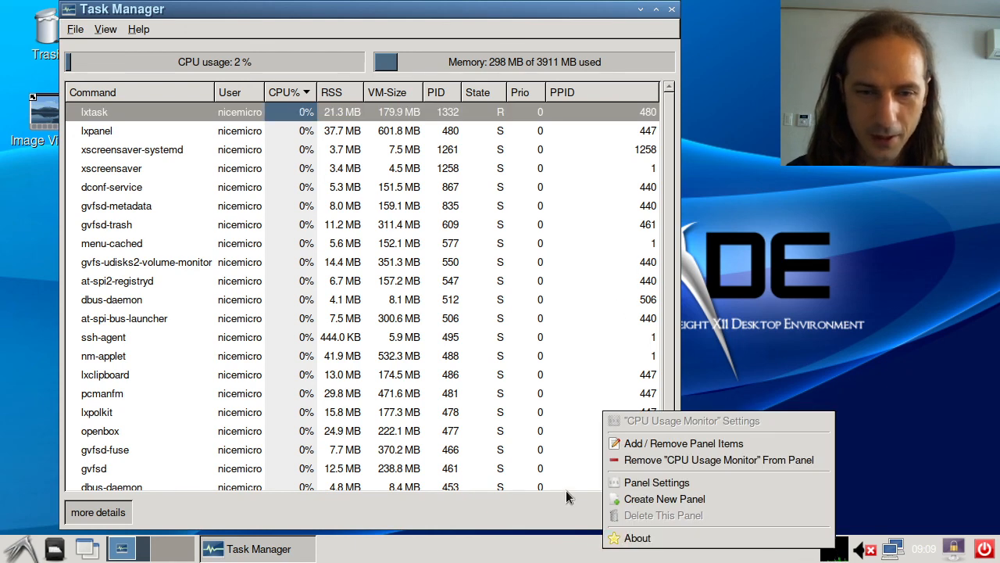
click(529, 29)
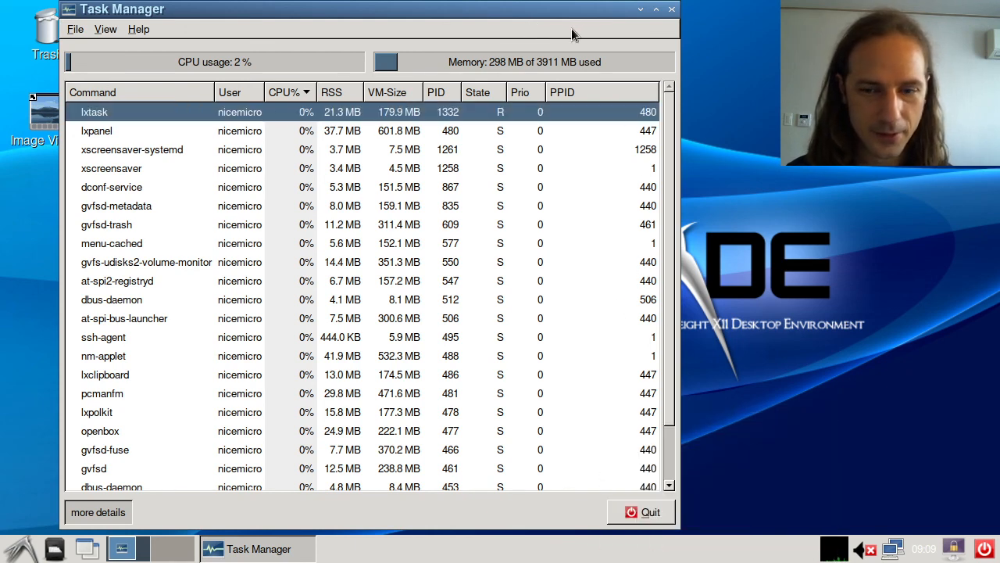
click(674, 11)
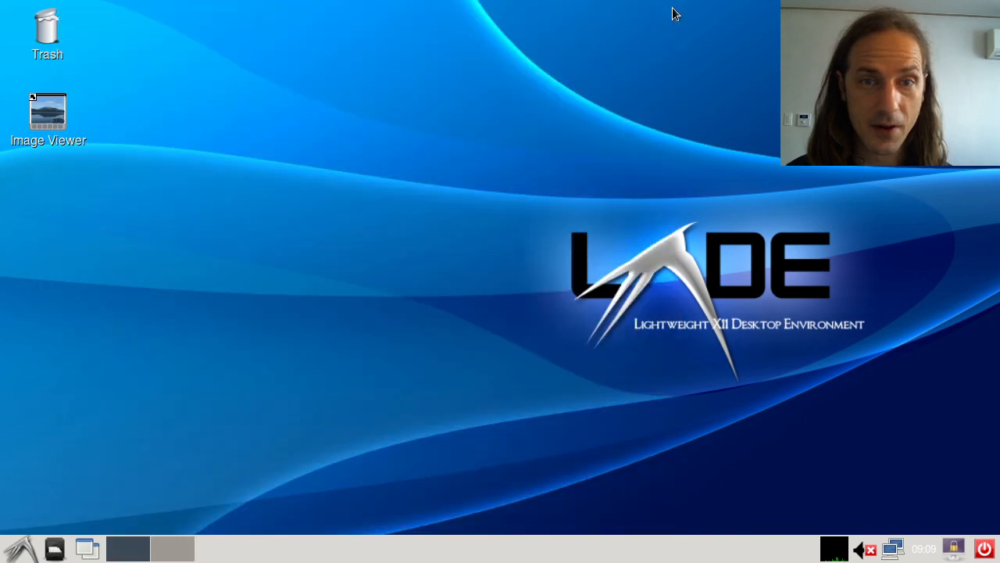
Step: Review the session options in the LXDE logout dialog, cancel it, and return to the empty desktop
drag(473, 190, 919, 413)
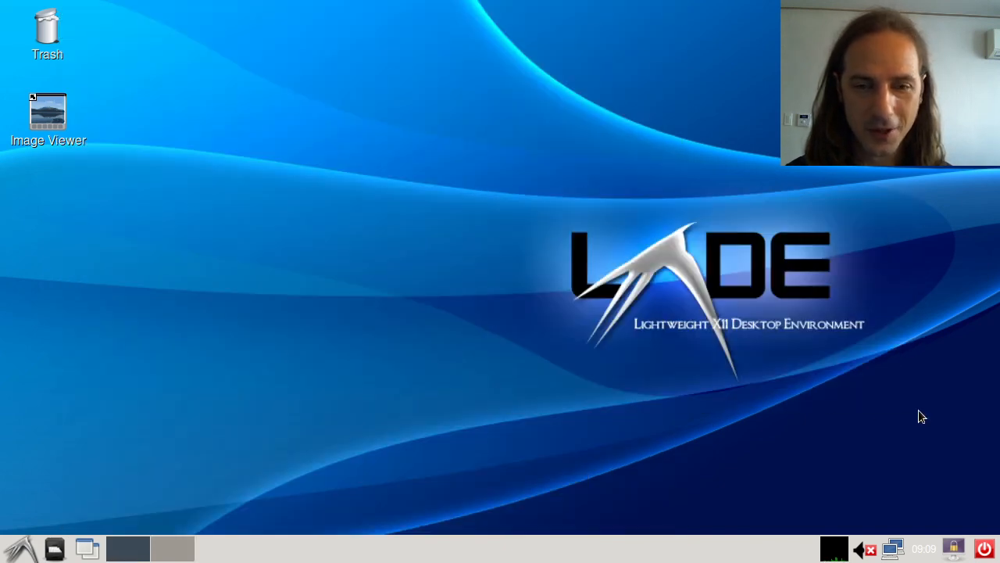
click(983, 550)
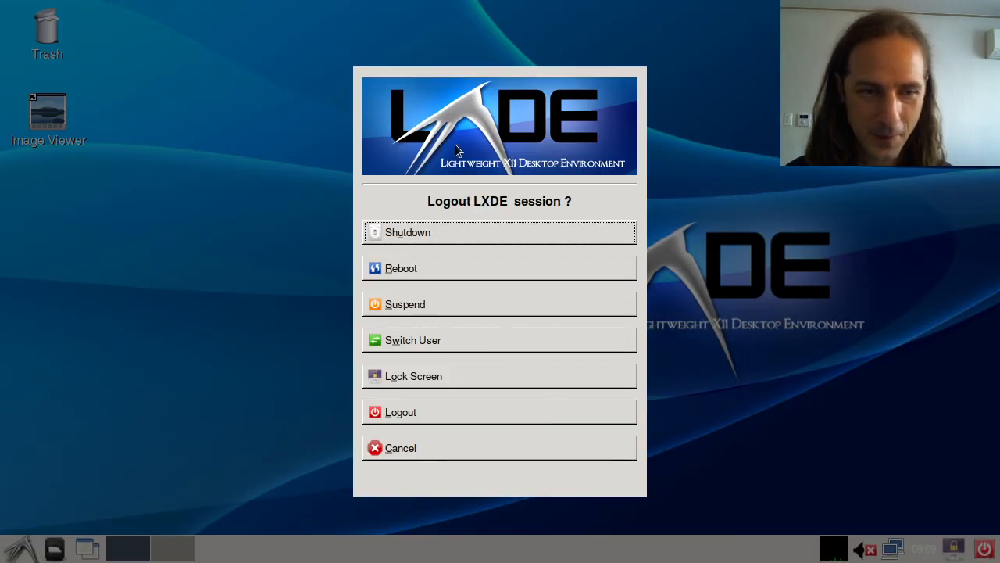
click(399, 448)
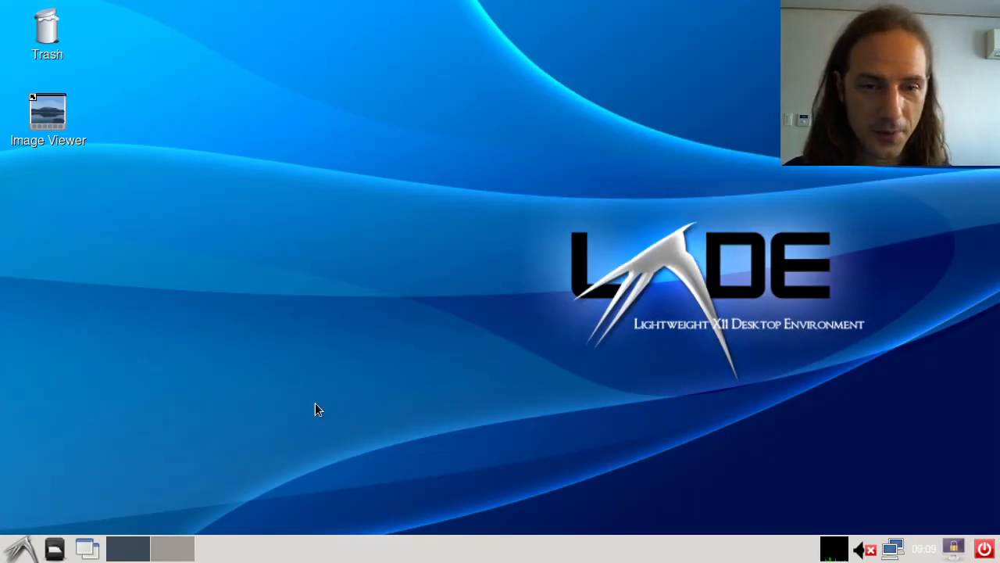
click(12, 541)
click(319, 368)
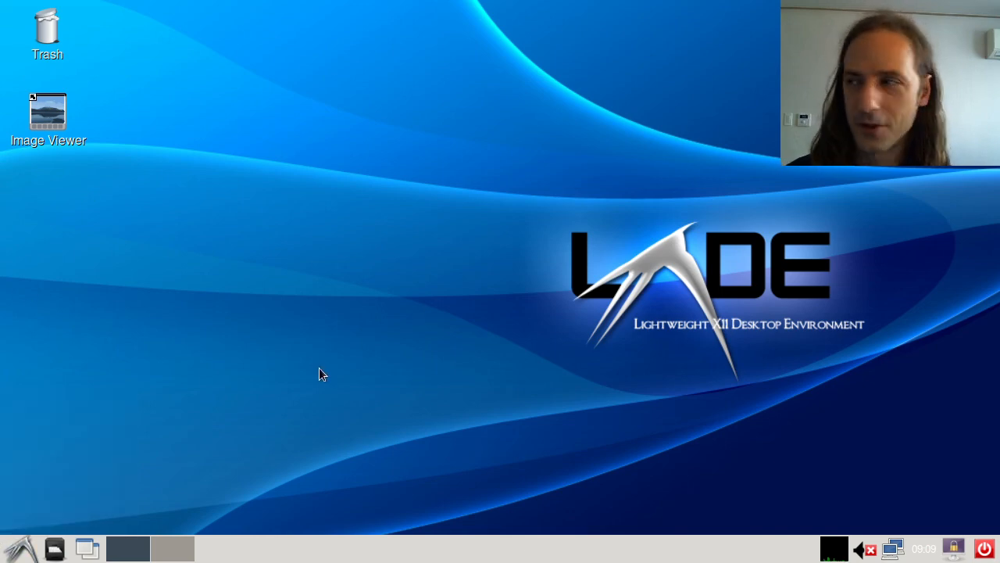